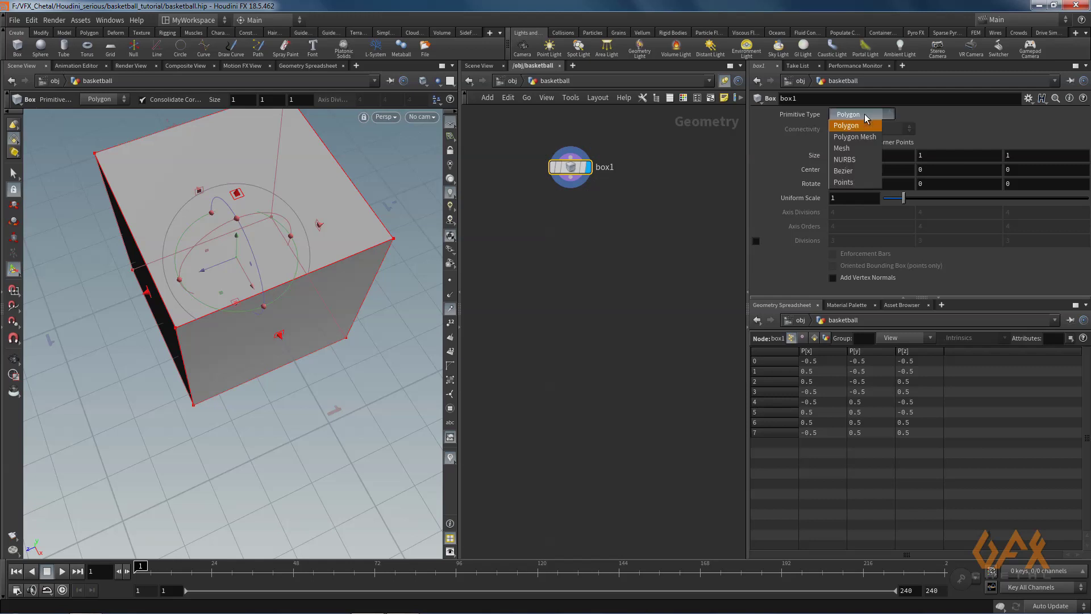
# Set the box's primitive type to Polygon Mesh with axis divisions of 2, 3 and 2.
pyautogui.click(857, 136)
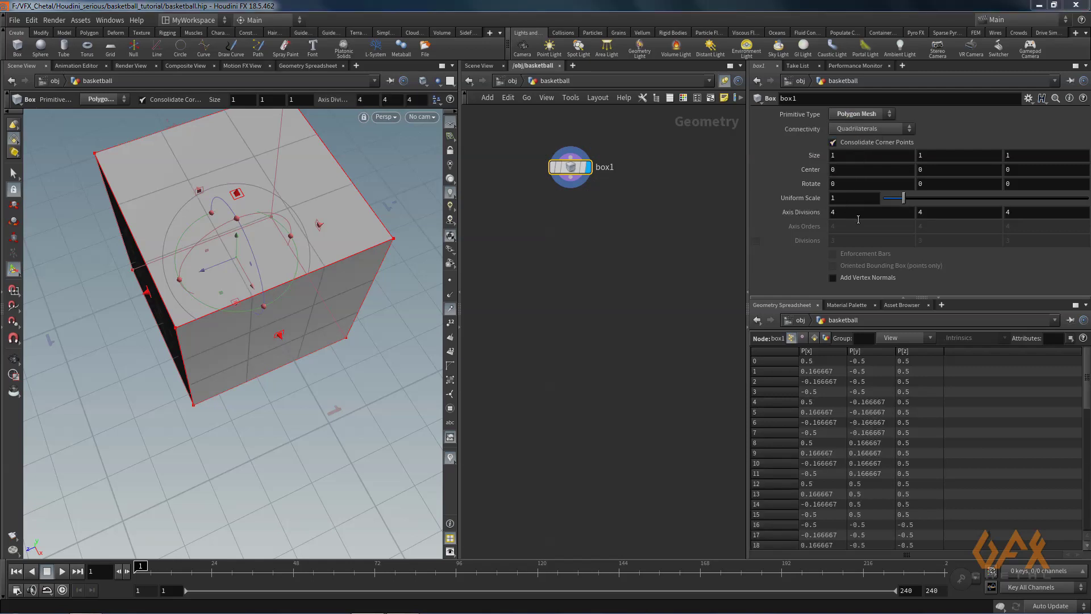
pyautogui.click(845, 212)
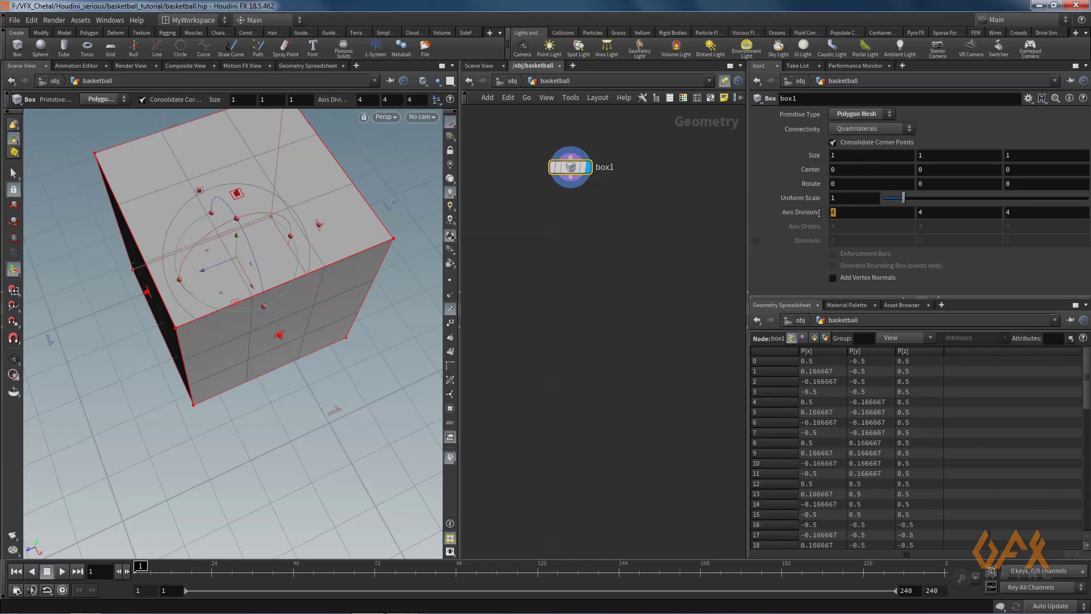
pyautogui.write('2')
pyautogui.press('Tab')
pyautogui.write('3')
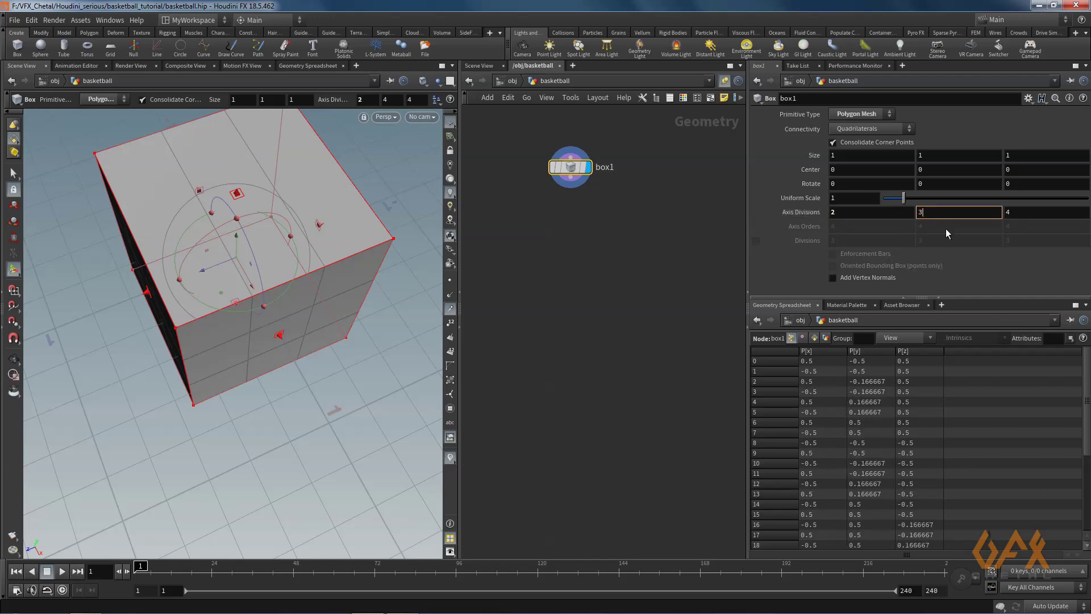
pyautogui.press('Tab')
pyautogui.write('1')
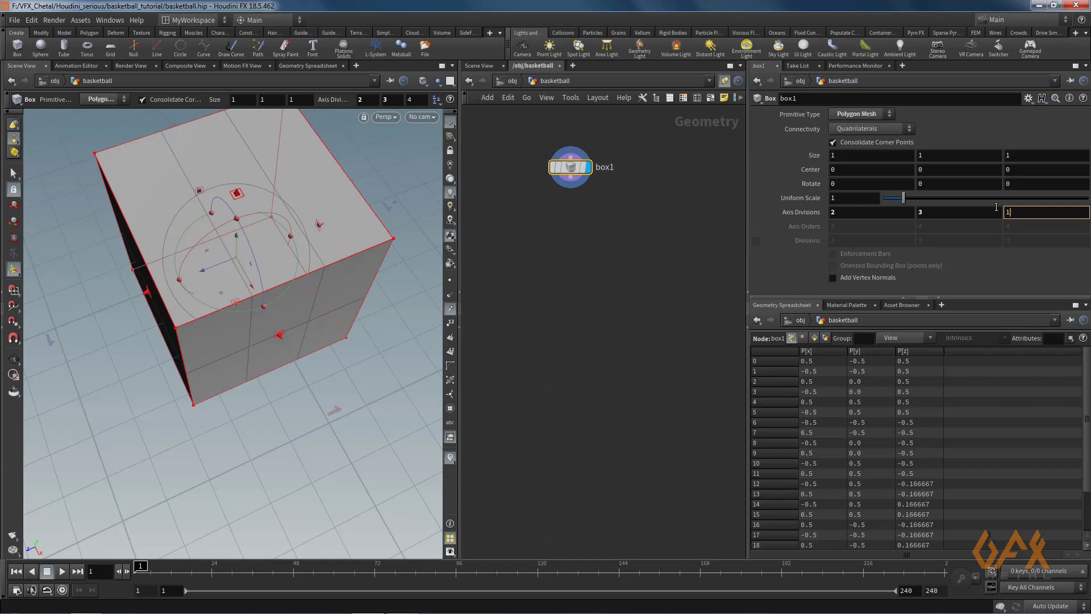
pyautogui.press('BackSpace')
pyautogui.write('2')
pyautogui.press('Return')
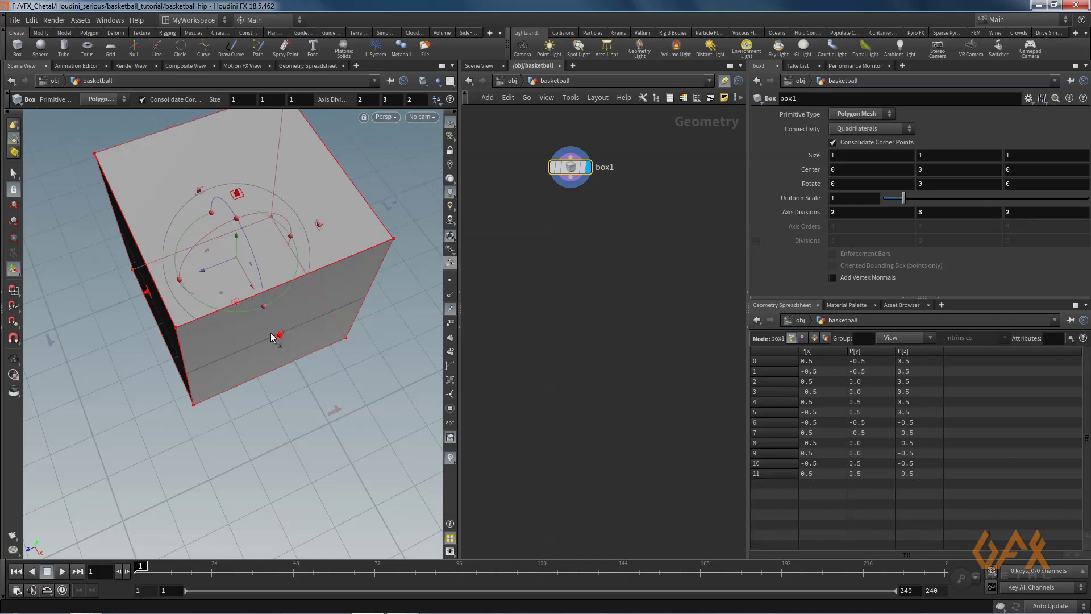
# Add a Clip node below box1, connect it to the box's output and display its result.
pyautogui.press('Escape')
pyautogui.scroll(-8, 269, 374)
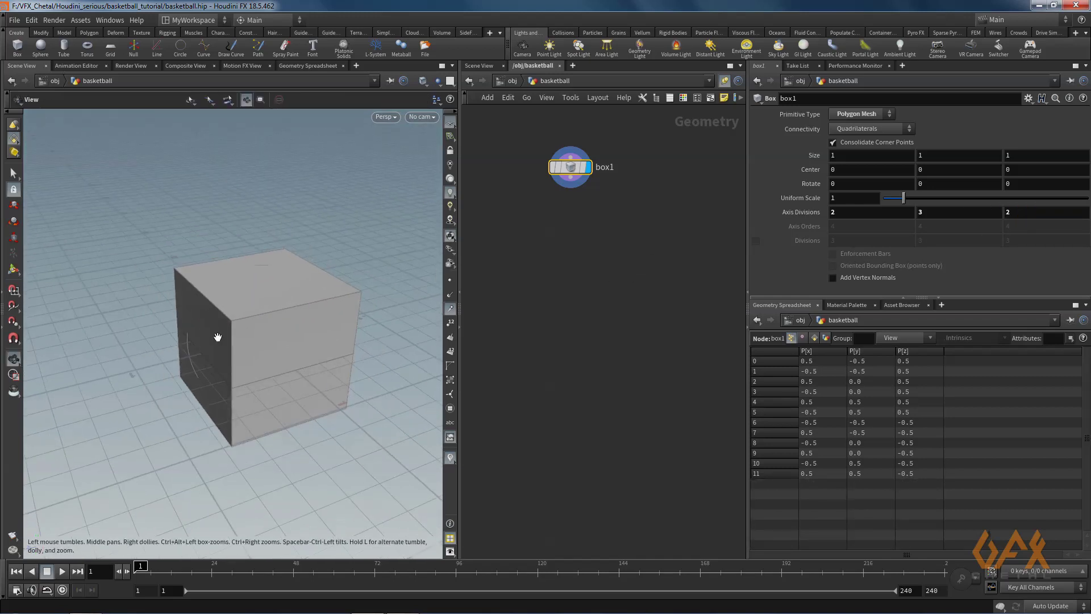
pyautogui.moveTo(202, 368); pyautogui.dragTo(226, 377)
pyautogui.moveTo(226, 292); pyautogui.dragTo(214, 309)
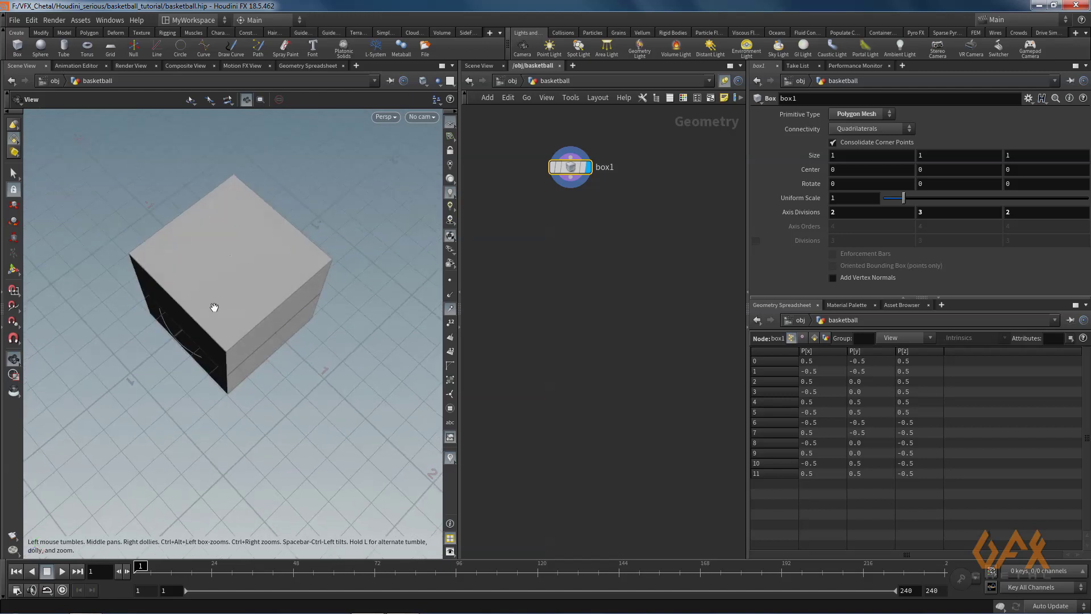
pyautogui.press('Return')
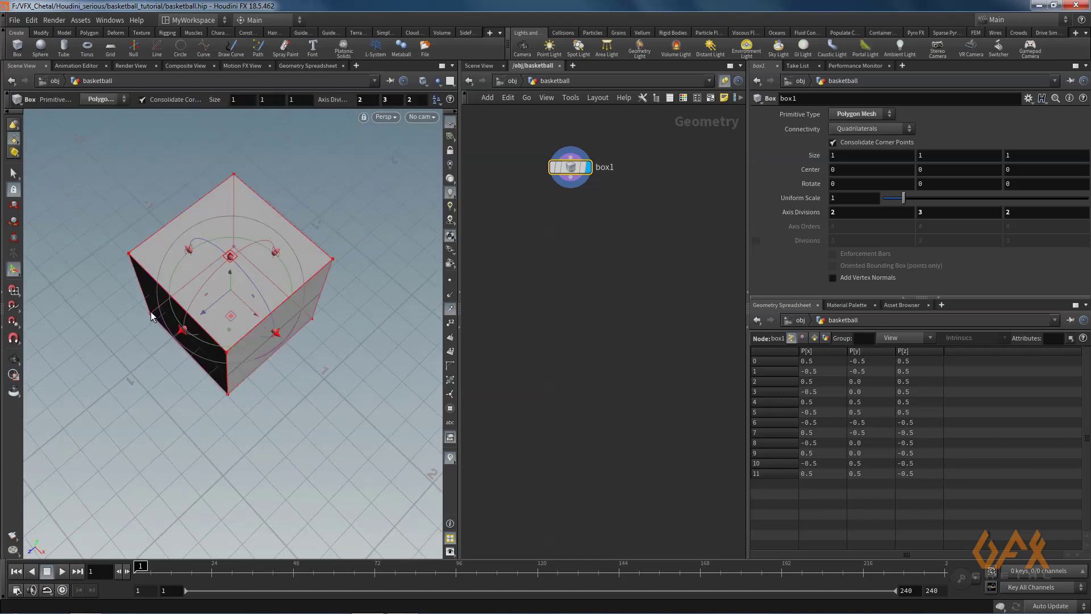
pyautogui.press('Tab')
pyautogui.write('clip')
pyautogui.press('Return')
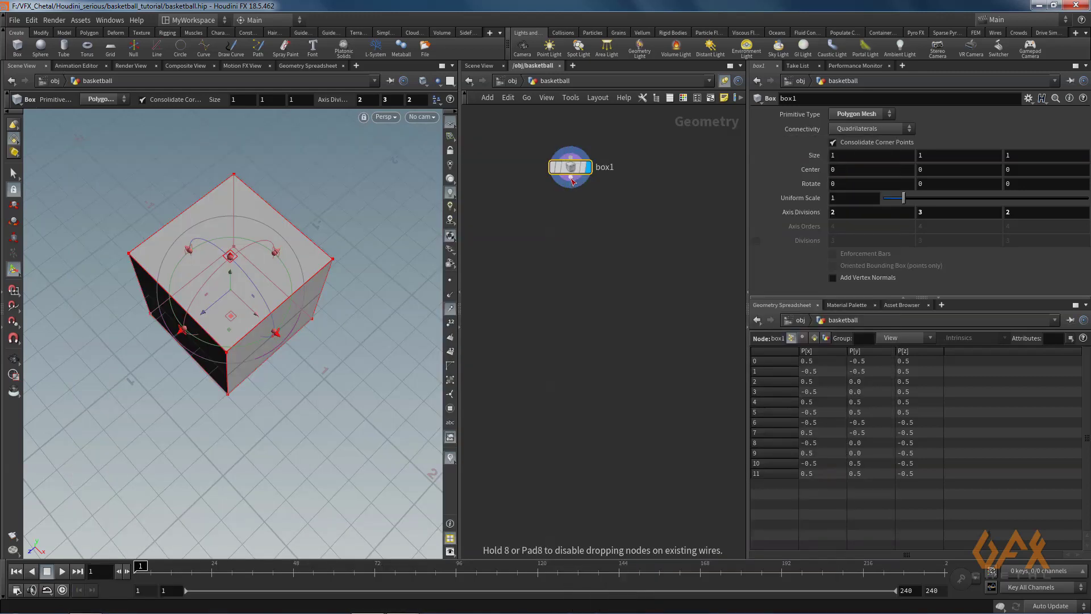
pyautogui.click(591, 208)
# Set the clip direction to 1, 0, 0 so the box is cut along the X axis.
pyautogui.click(852, 169)
pyautogui.write('1')
pyautogui.click(918, 174)
pyautogui.write('0')
pyautogui.press('Return')
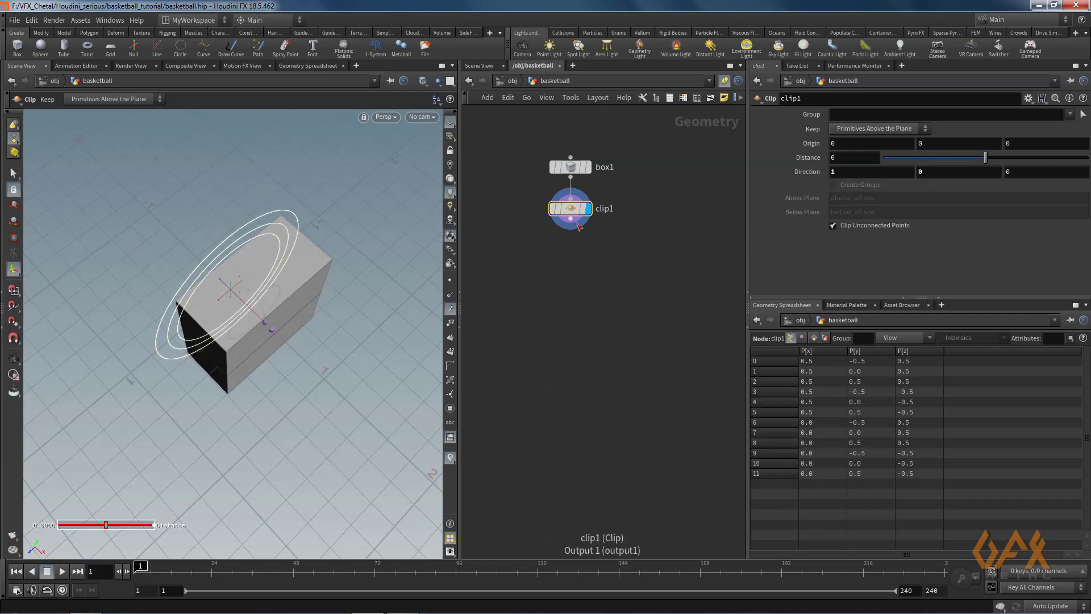
# Add a second Clip node connected below clip1 and display its result.
pyautogui.click(579, 226)
pyautogui.write('clip')
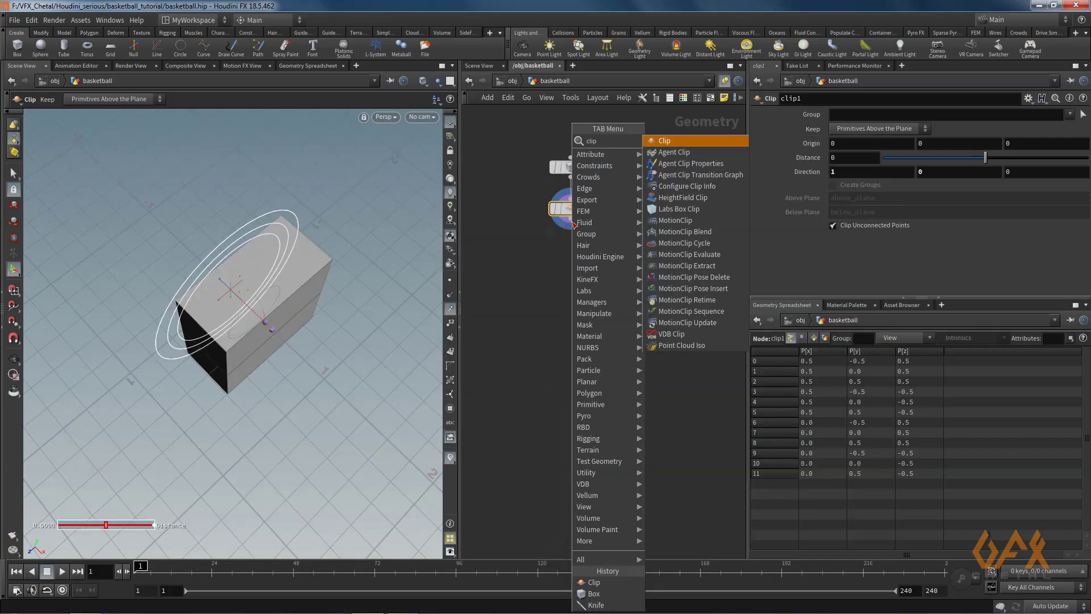
pyautogui.press('Return')
pyautogui.click(586, 263)
pyautogui.click(588, 250)
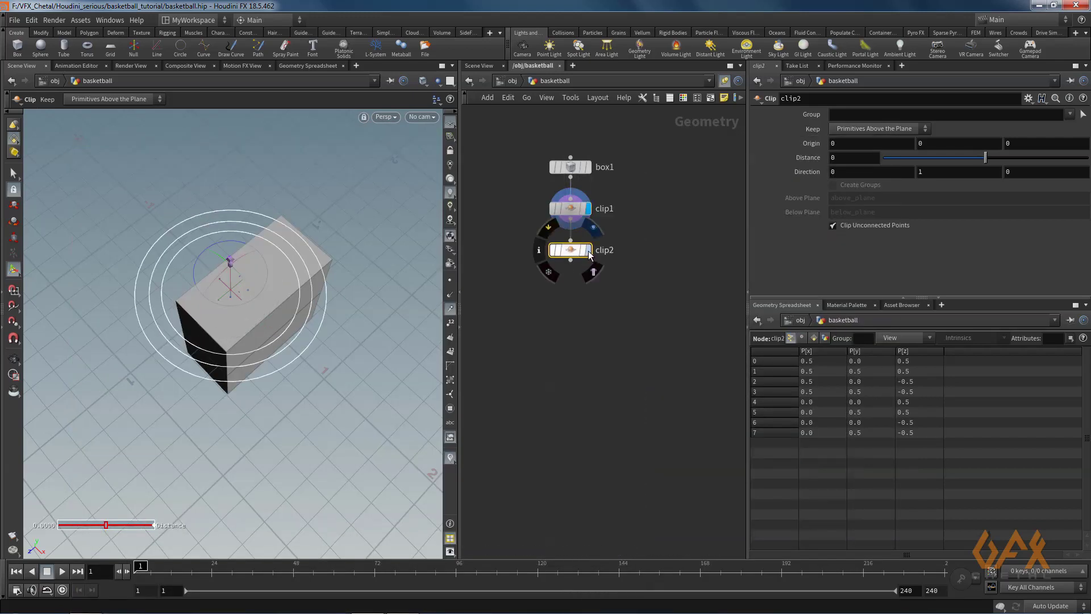
# Set the second clip's direction to 0, 0, 1 to cut the box along the Z axis.
pyautogui.click(923, 172)
pyautogui.write('1')
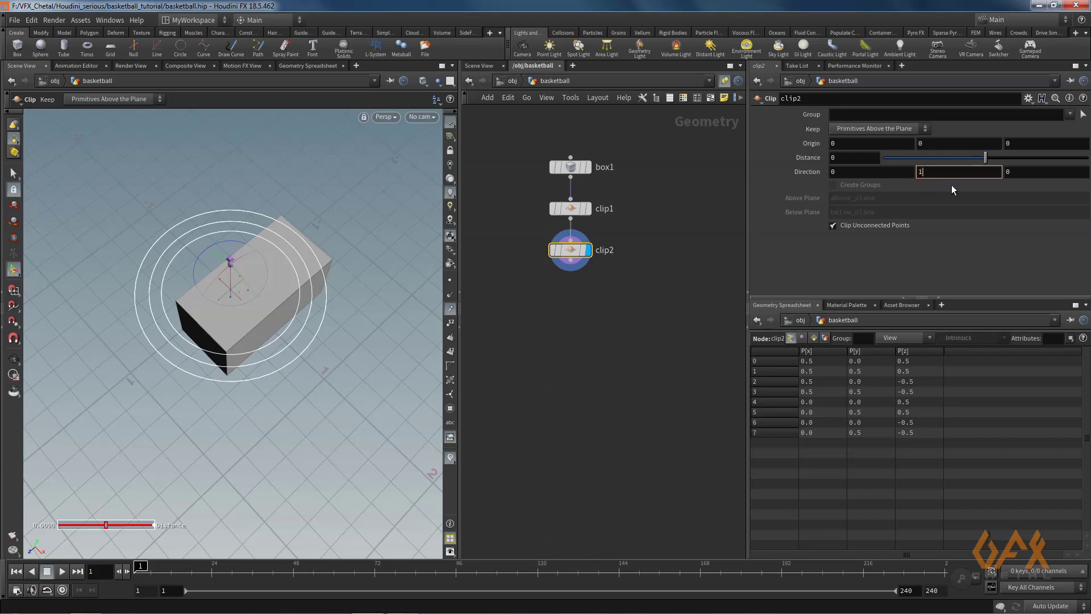
pyautogui.click(1026, 172)
pyautogui.write('1')
pyautogui.press('Return')
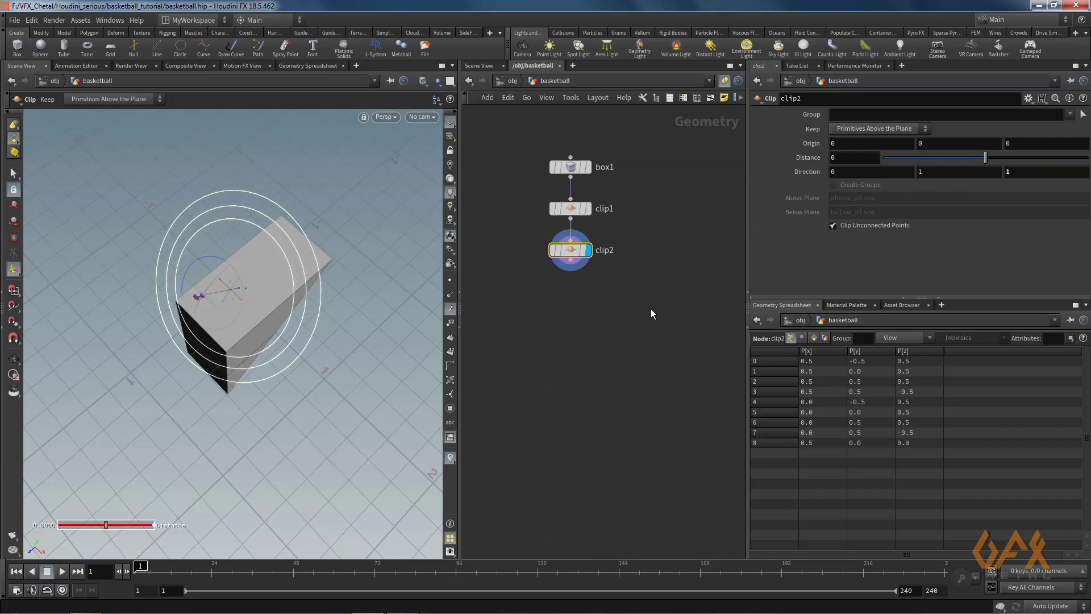
pyautogui.click(946, 173)
pyautogui.write('0')
pyautogui.press('Return')
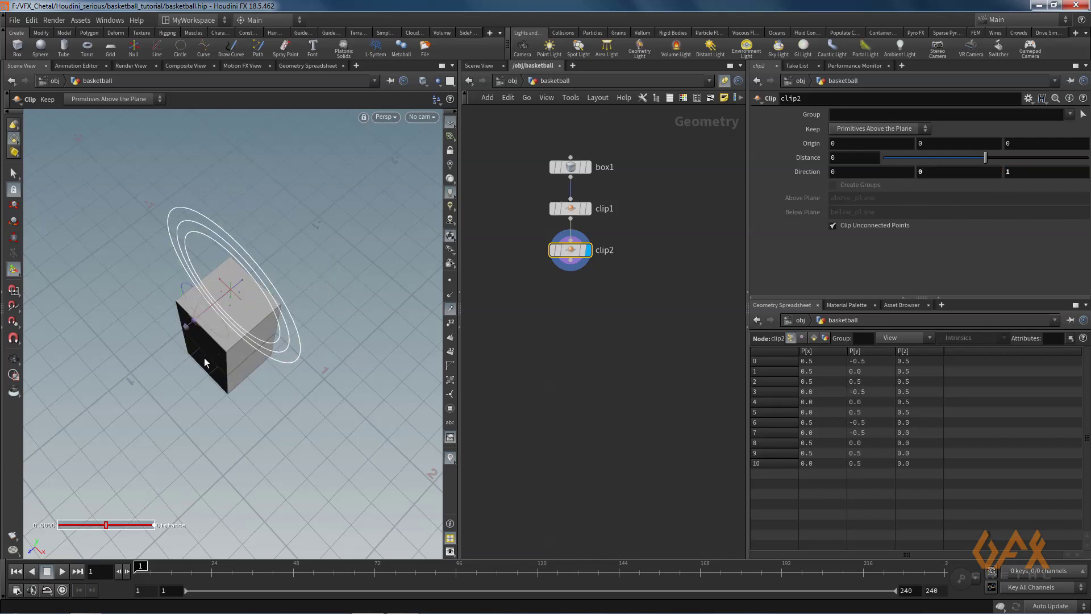
# Add a Knife node connected below clip2 and display its result.
pyautogui.press('Escape')
pyautogui.moveTo(269, 399); pyautogui.dragTo(244, 358)
pyautogui.press('Return')
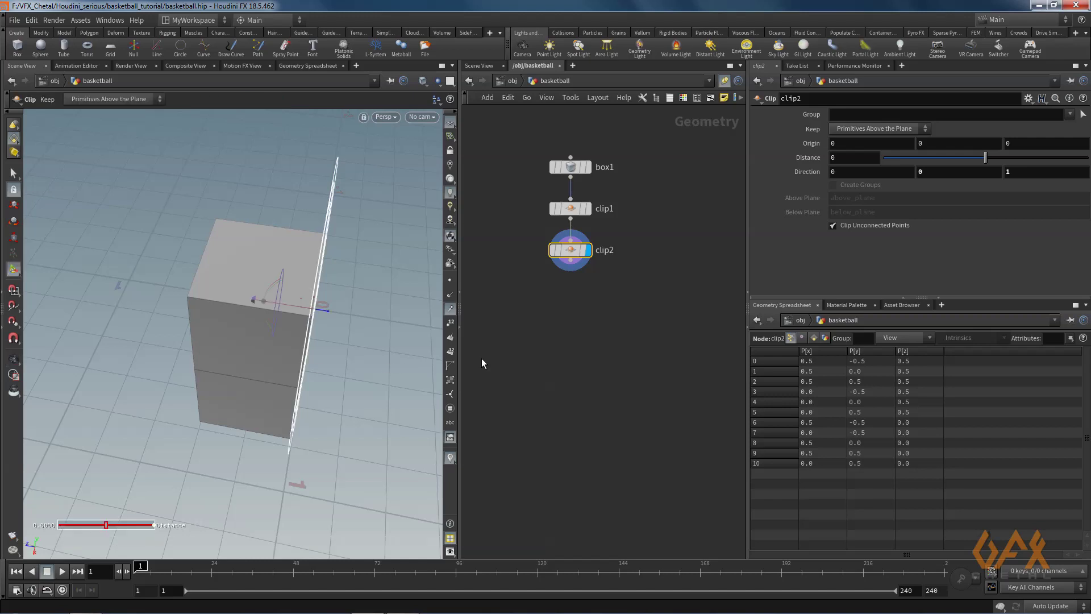
pyautogui.press('Escape')
pyautogui.moveTo(142, 292); pyautogui.dragTo(165, 331)
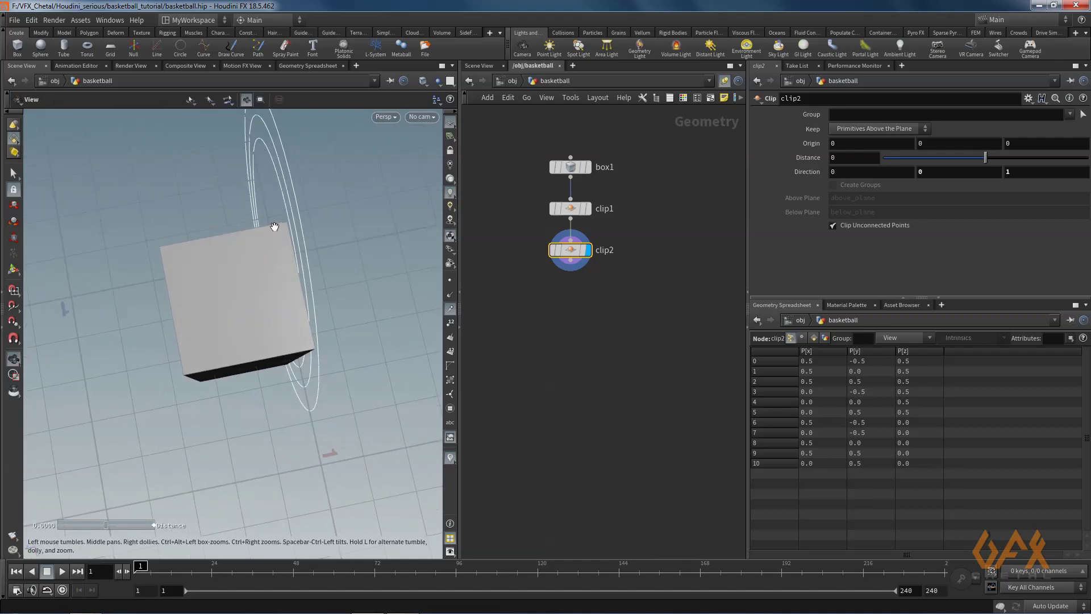
pyautogui.press('Return')
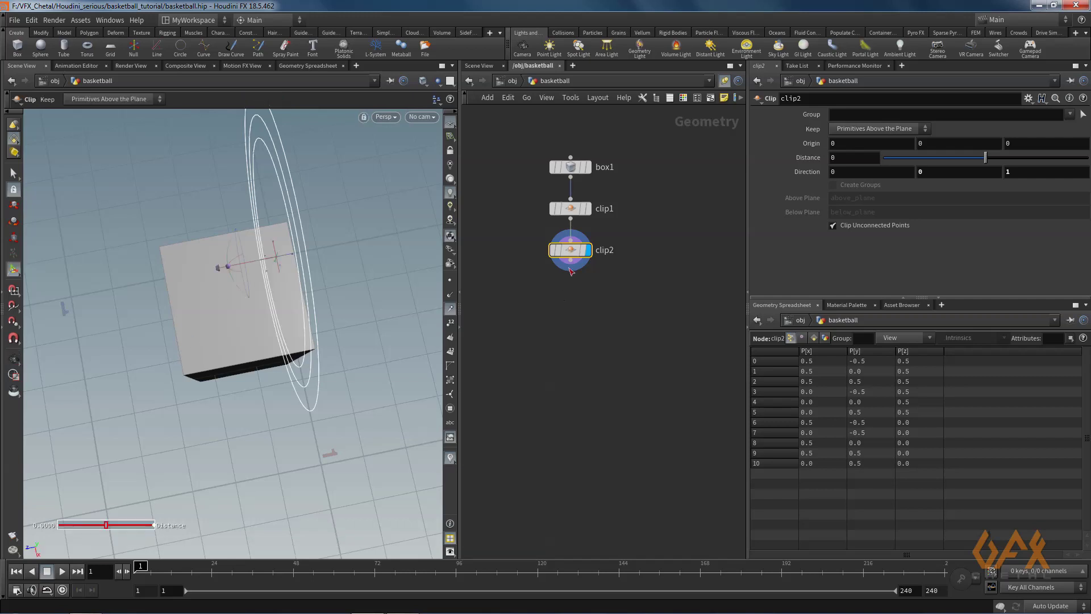
pyautogui.press('Tab')
pyautogui.write('k')
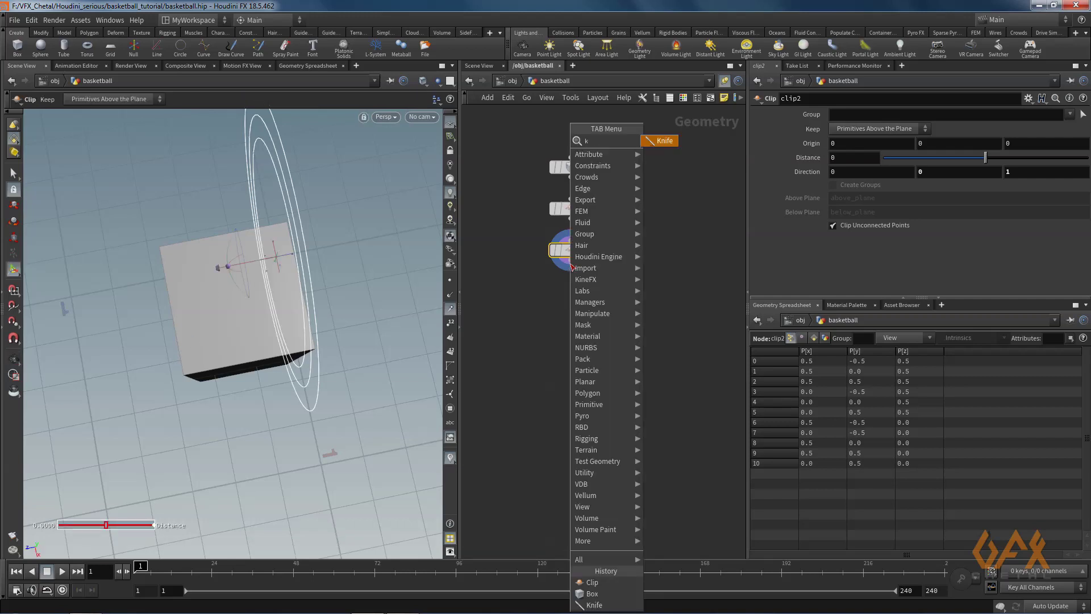
pyautogui.press('Return')
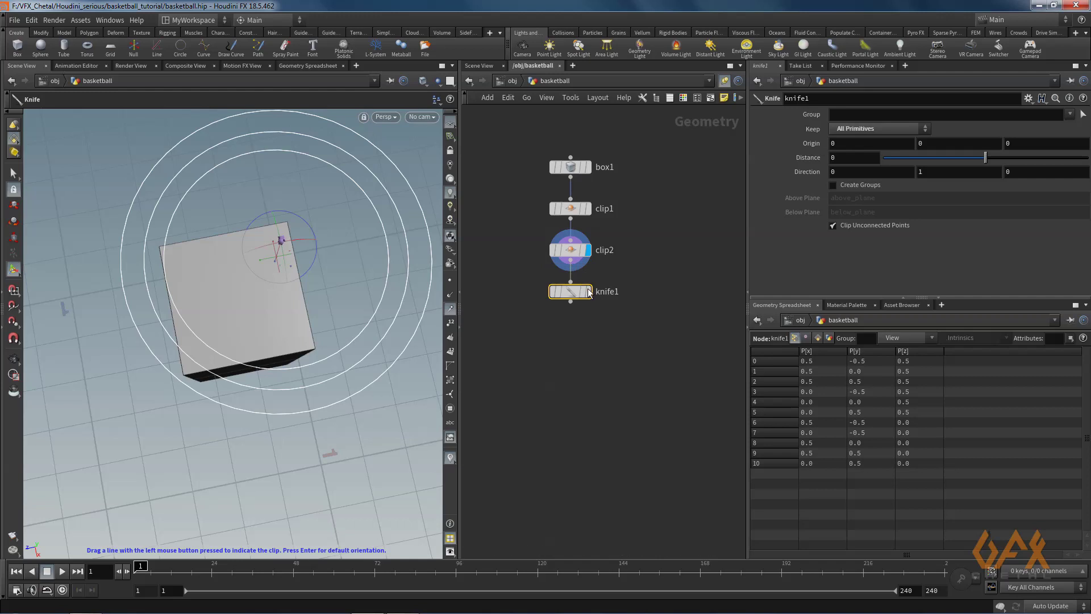
pyautogui.click(576, 295)
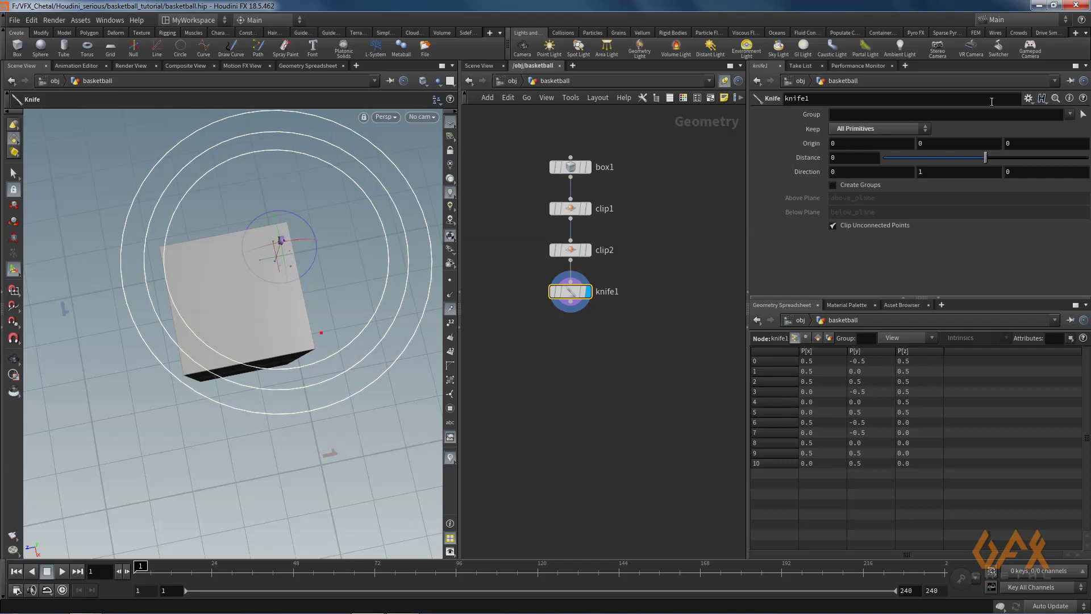
# Add a custom Angle parameter to the knife node, named knife_angle and labelled Knife Angle.
pyautogui.click(1028, 99)
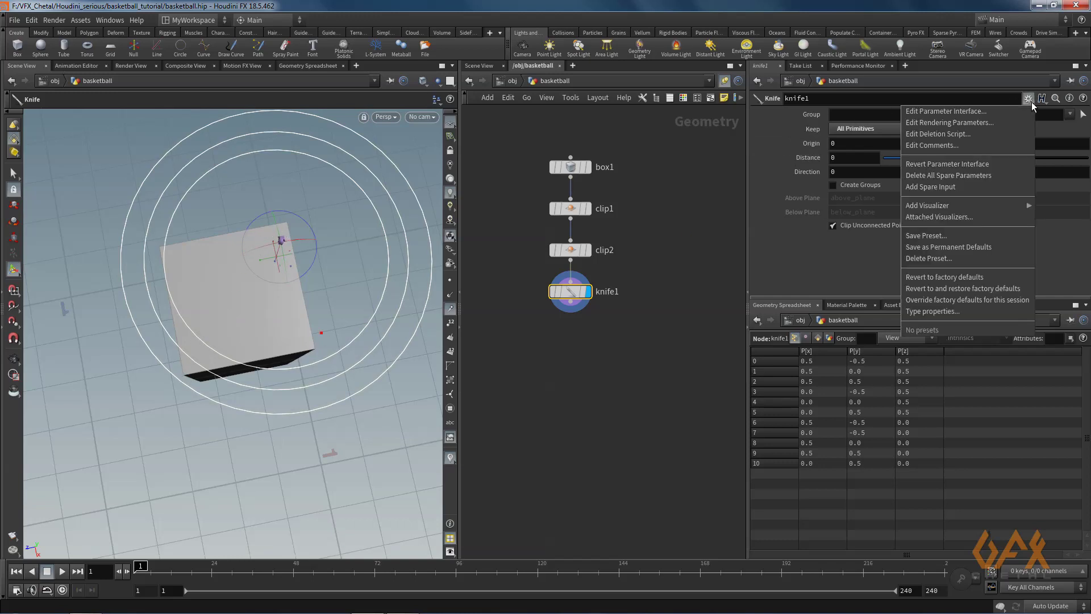
pyautogui.click(985, 110)
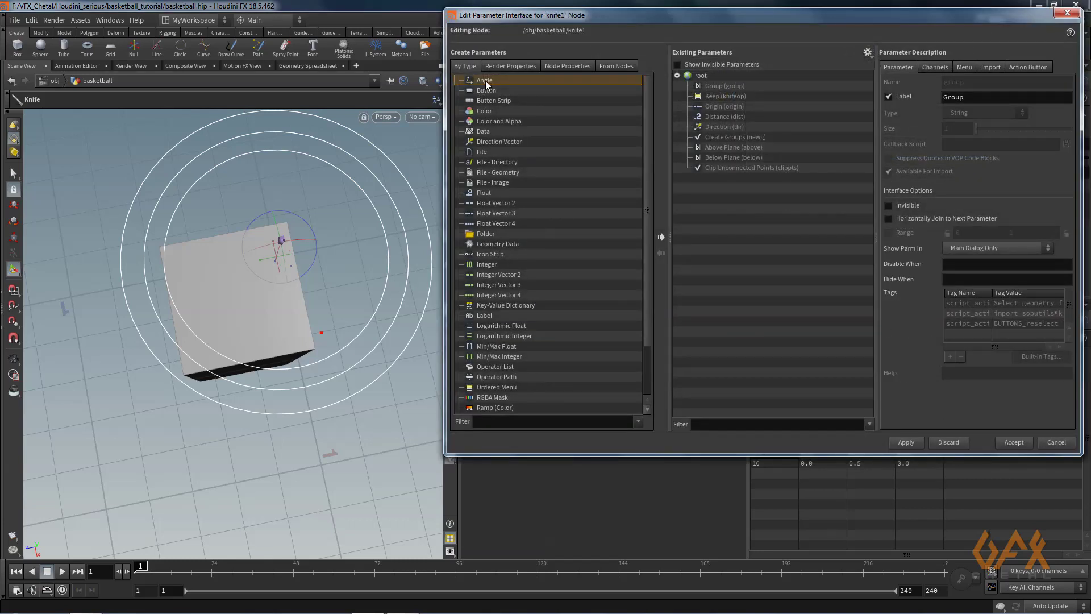
pyautogui.click(661, 237)
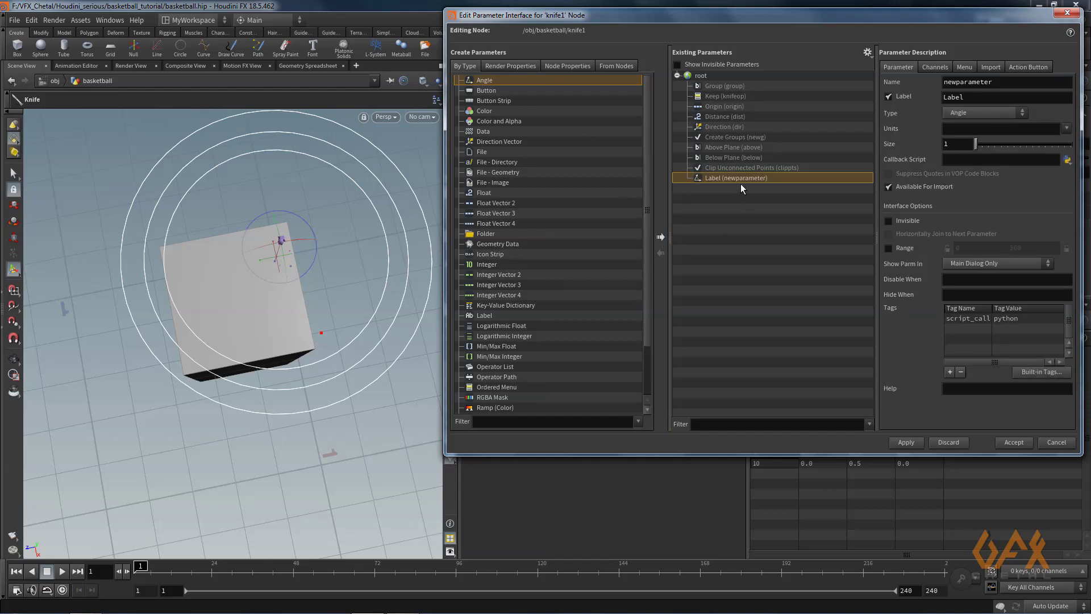
pyautogui.doubleClick(945, 81)
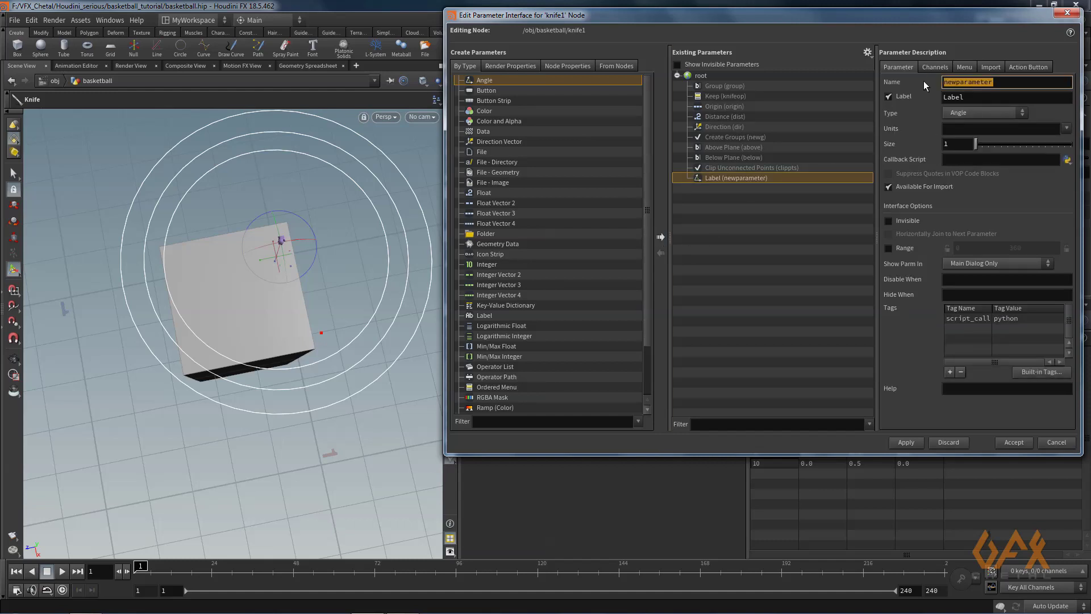
pyautogui.write('knife_angle')
pyautogui.press('Tab')
pyautogui.write('Knife An')
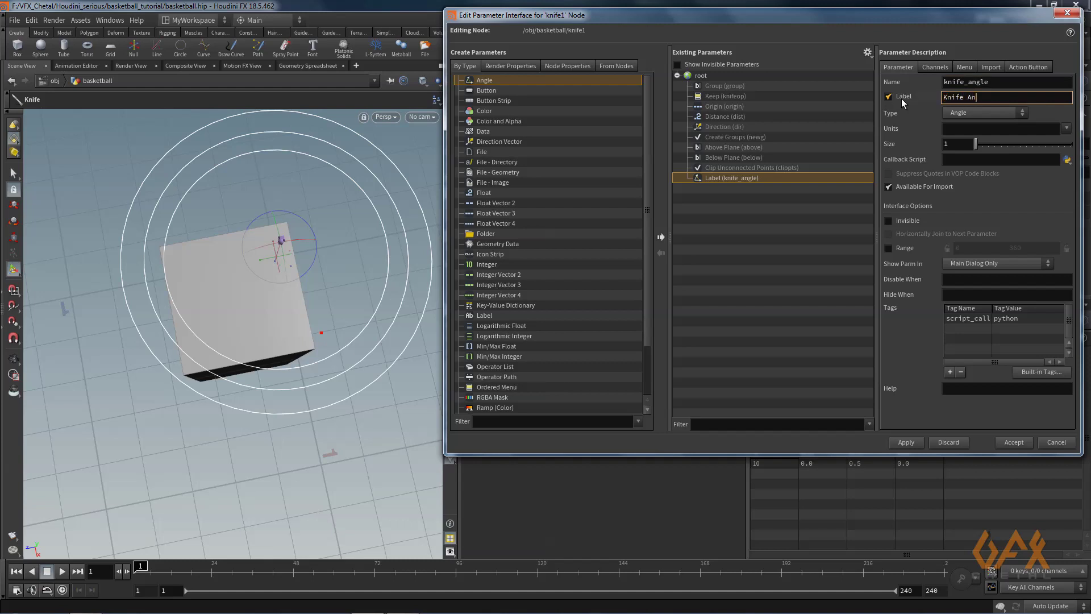
pyautogui.write('gle')
# Enable a range of -180 to 180 for the Knife Angle parameter and accept the parameter interface changes.
pyautogui.click(888, 249)
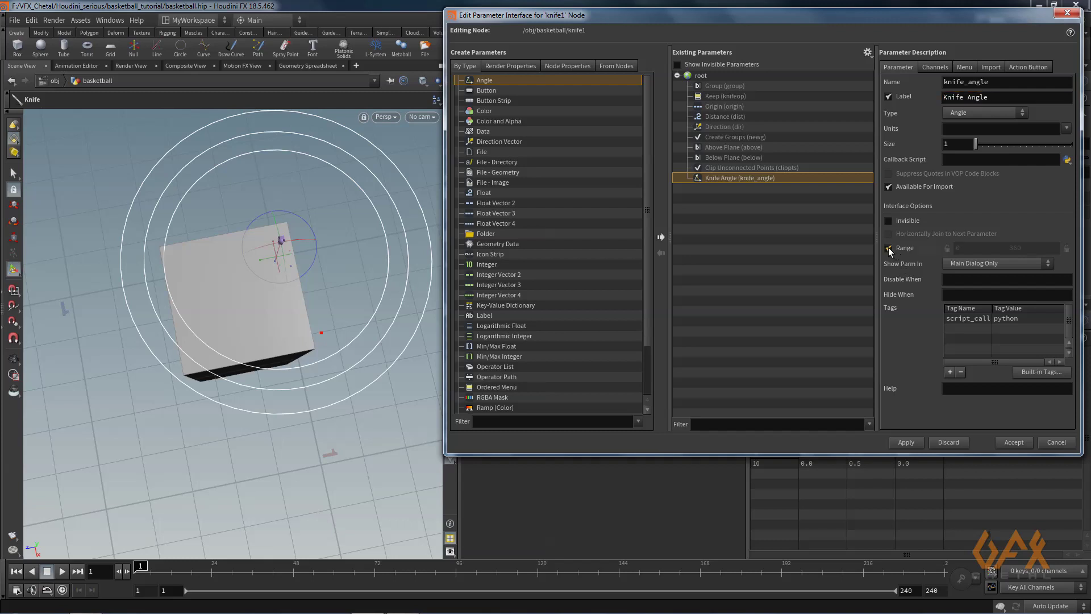
pyautogui.doubleClick(965, 249)
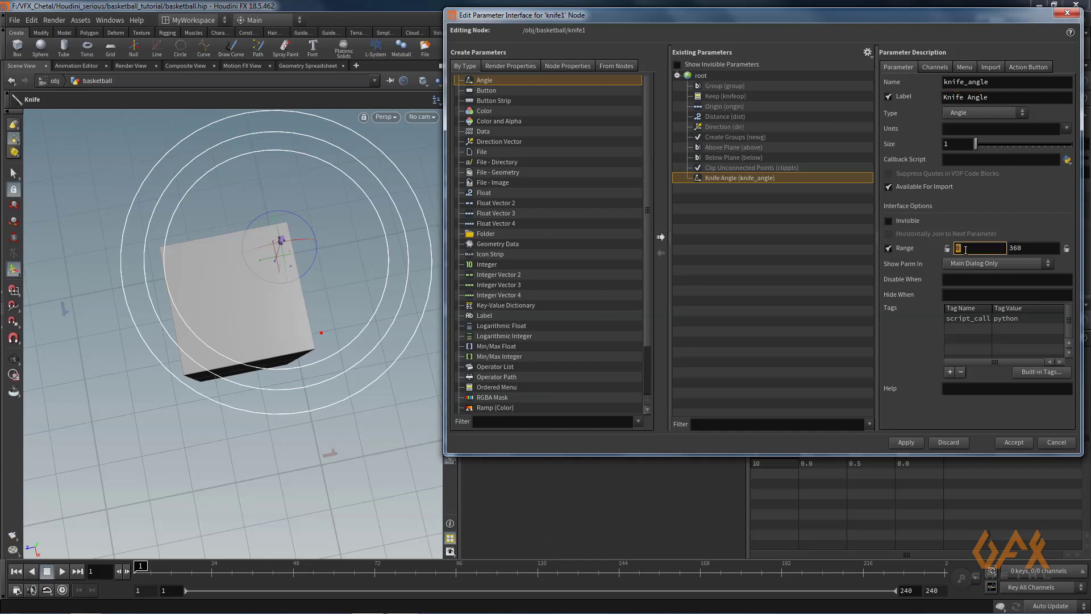
pyautogui.write('-180')
pyautogui.press('Tab')
pyautogui.write('180')
pyautogui.moveTo(607, 15); pyautogui.dragTo(280, 47)
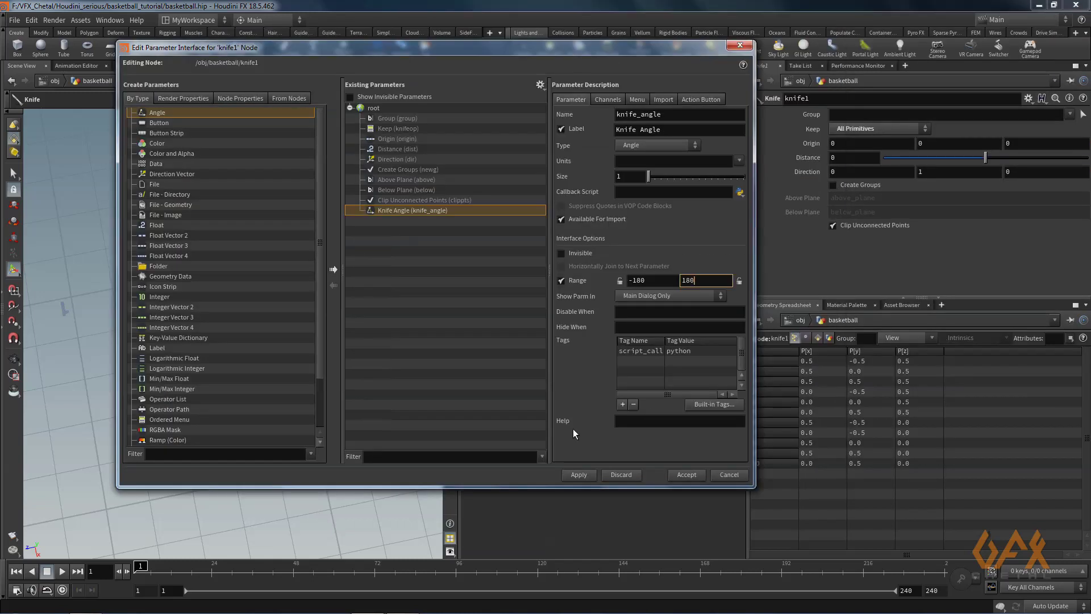
pyautogui.click(578, 475)
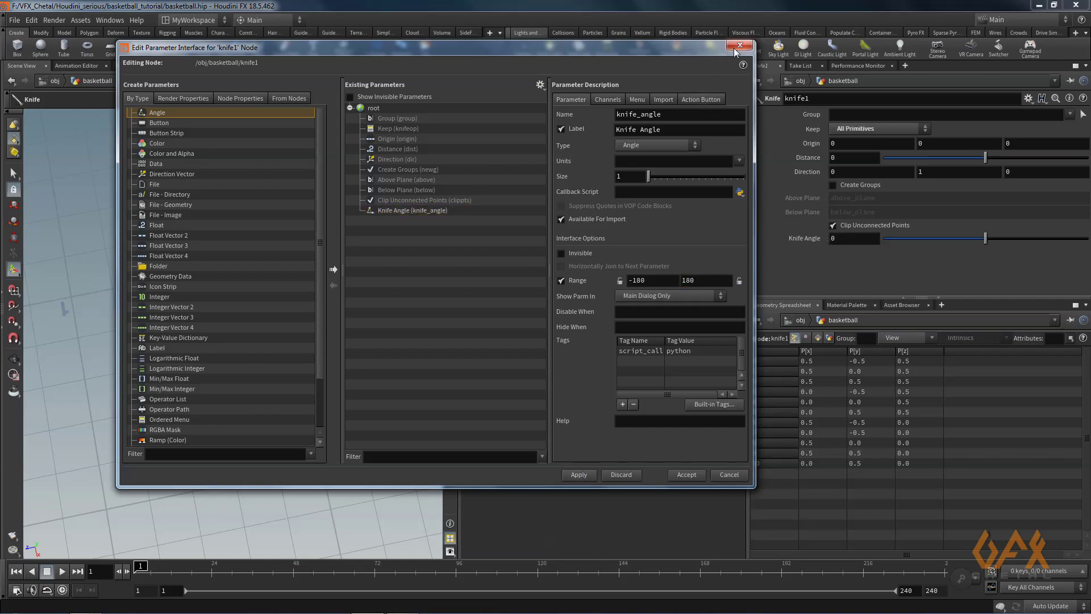
pyautogui.click(687, 475)
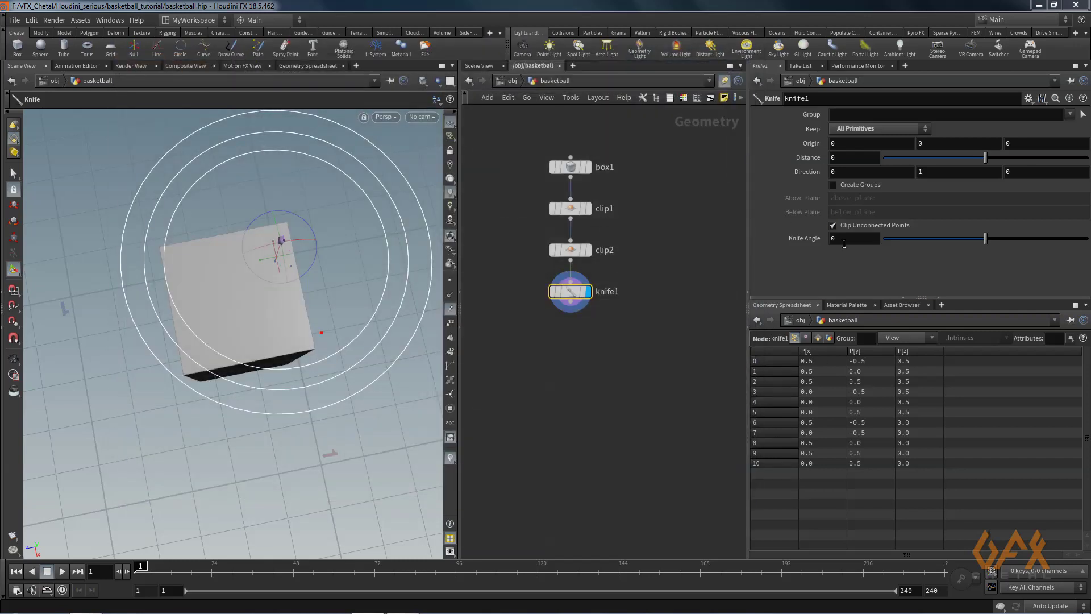
# Copy the Knife Angle parameter for referencing and set the knife's Direction Y to 0.
pyautogui.click(832, 239)
pyautogui.rightClick(833, 239)
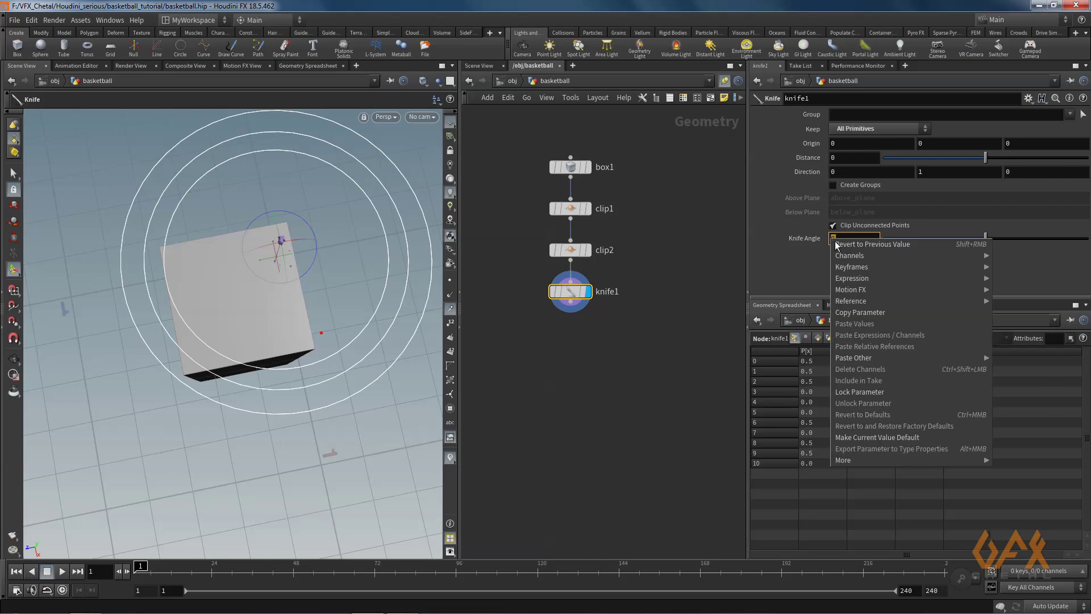
pyautogui.click(856, 313)
pyautogui.click(919, 172)
pyautogui.write('0')
pyautogui.press('Return')
# Set the knife's Direction X to the expression cos(ch("knife_angle")), pasting the copied parameter as a relative reference.
pyautogui.click(833, 171)
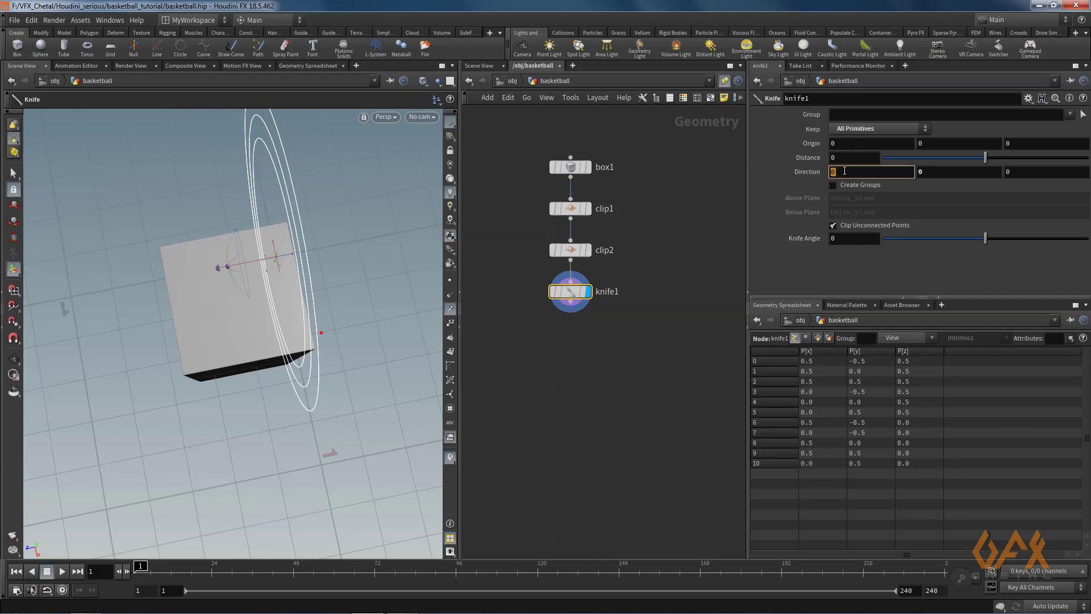
pyautogui.write('cos')
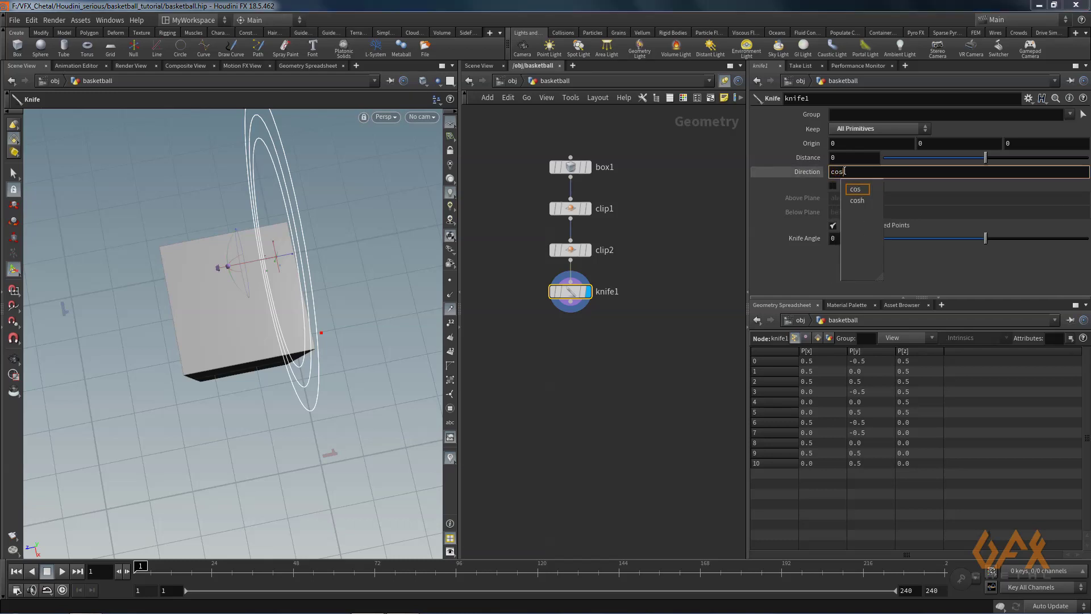
pyautogui.rightClick(851, 171)
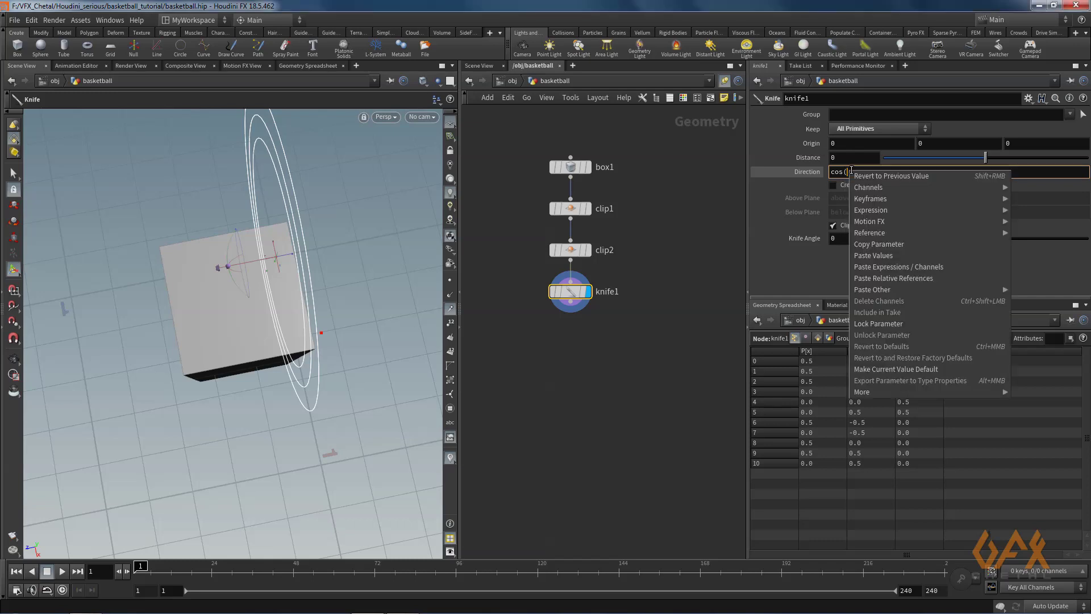
pyautogui.click(880, 279)
pyautogui.write(')')
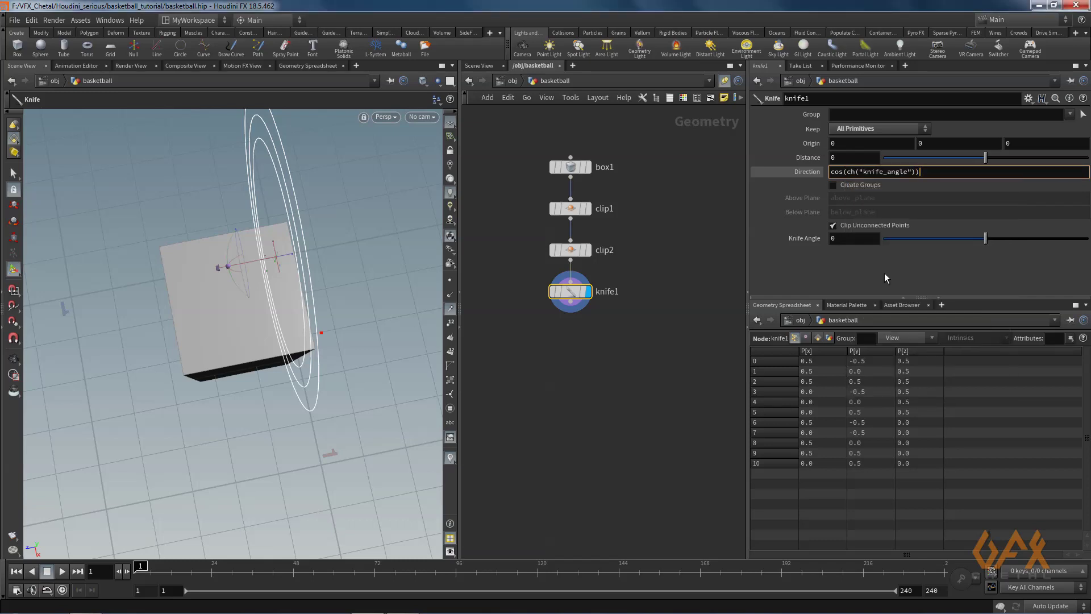
pyautogui.press('Return')
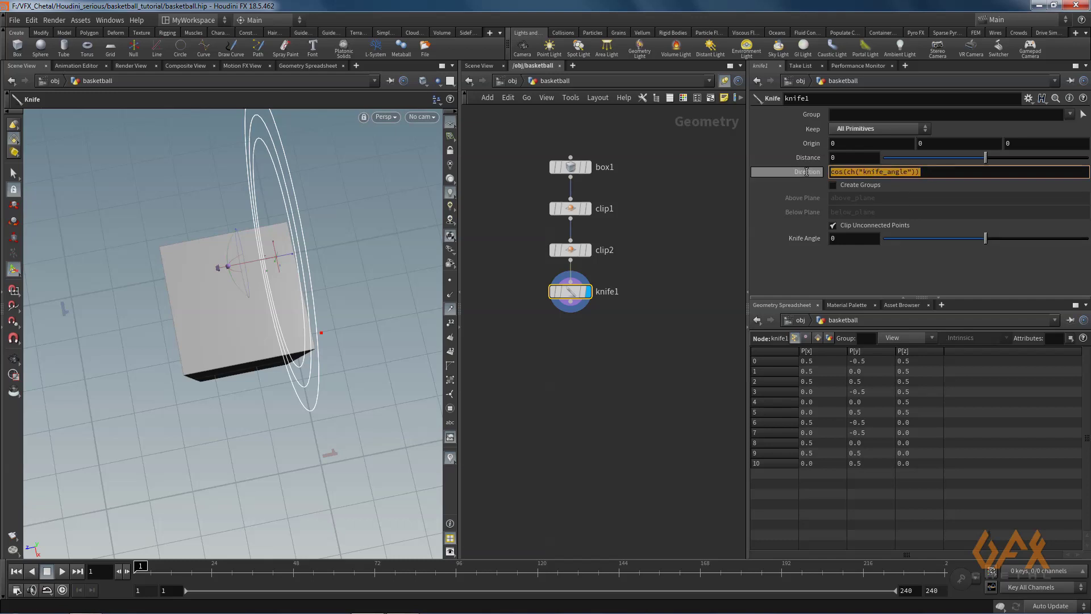
# Set the knife's Direction Z to the expression -sin(ch("knife_angle")).
pyautogui.click(1012, 174)
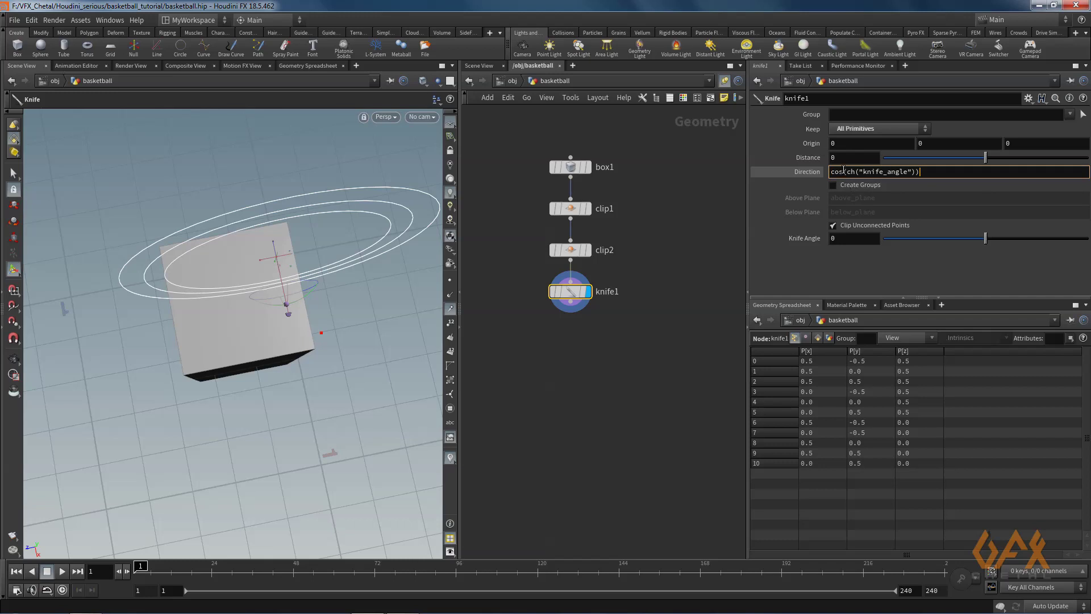
pyautogui.press('Left')
pyautogui.press('BackSpace')
pyautogui.press('BackSpace')
pyautogui.press('BackSpace')
pyautogui.write('sin')
pyautogui.click(830, 170)
pyautogui.write('-')
pyautogui.press('Return')
# Set the Knife Angle to 34 and the knife's Origin X and Z to 0.5.
pyautogui.keyDown('alt'); pyautogui.moveTo(254, 313); pyautogui.dragTo(524, 296); pyautogui.keyUp('alt')
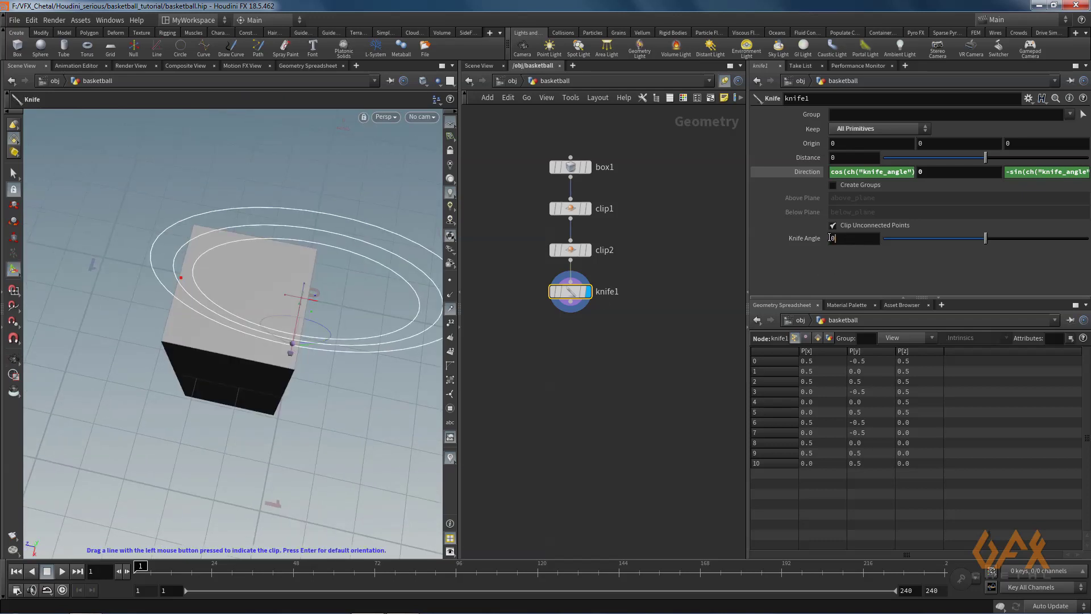
pyautogui.moveTo(986, 238); pyautogui.dragTo(1005, 243)
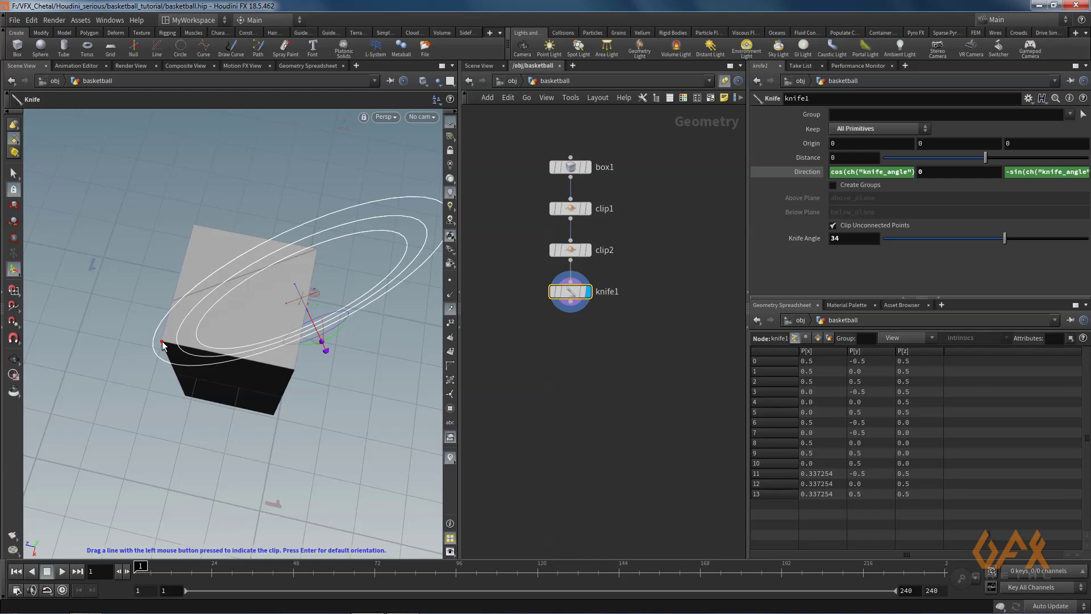
pyautogui.click(837, 144)
pyautogui.write('.')
pyautogui.click(1017, 143)
pyautogui.write('.5')
pyautogui.press('Return')
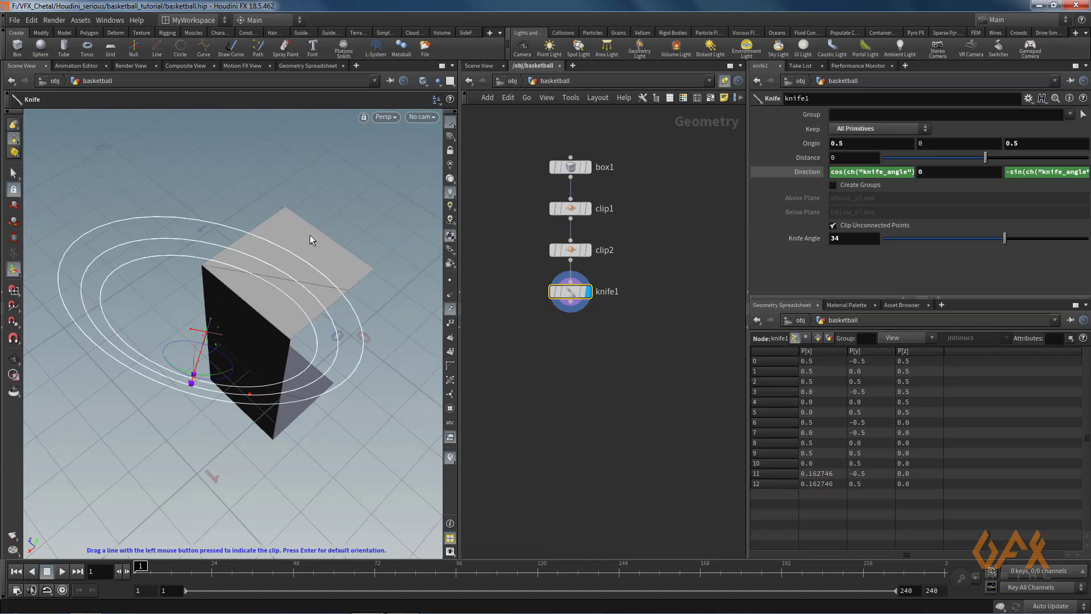
# Adjust the Knife Angle to 44.5 so the cut runs almost through the opposite corner of the quarter box.
pyautogui.press('Escape')
pyautogui.moveTo(167, 317); pyautogui.dragTo(241, 250)
pyautogui.click(573, 291)
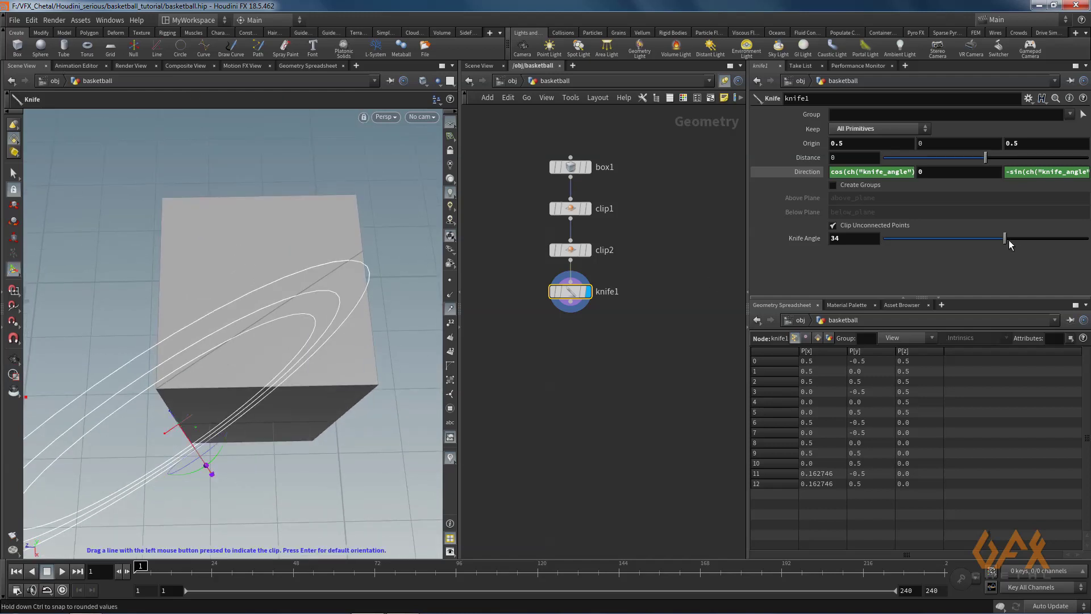
pyautogui.moveTo(1010, 238); pyautogui.dragTo(1009, 239)
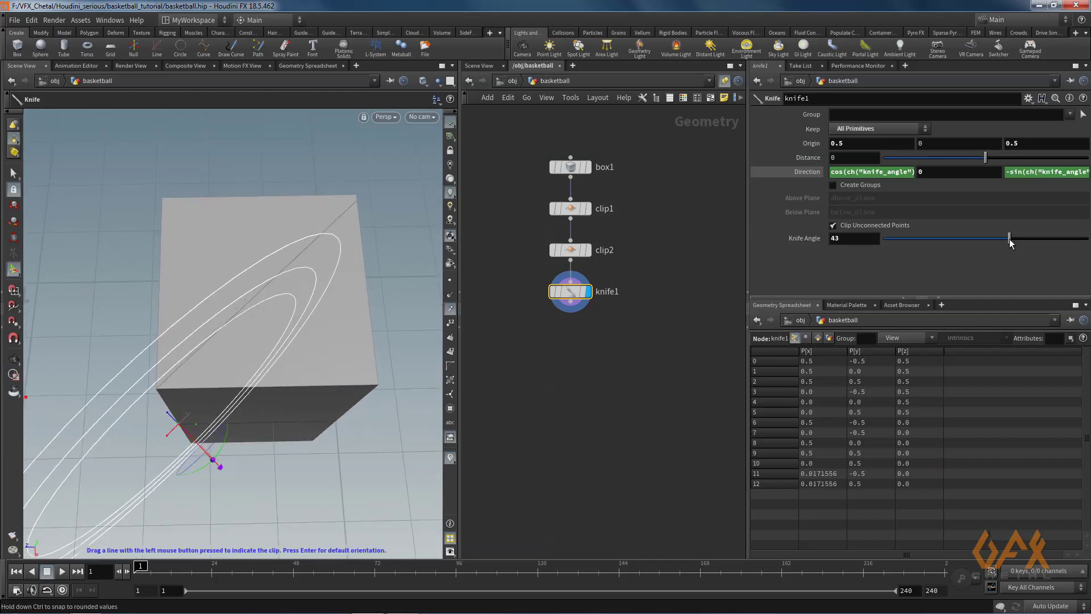
pyautogui.moveTo(840, 238); pyautogui.dragTo(832, 237)
pyautogui.write('44.5')
pyautogui.press('Return')
pyautogui.keyDown('alt'); pyautogui.moveTo(345, 200); pyautogui.dragTo(441, 210, button='right'); pyautogui.keyUp('alt')
pyautogui.keyDown('alt'); pyautogui.moveTo(275, 248); pyautogui.dragTo(245, 260, button='middle'); pyautogui.keyUp('alt')
pyautogui.keyDown('alt'); pyautogui.moveTo(314, 222); pyautogui.dragTo(365, 228, button='right'); pyautogui.keyUp('alt')
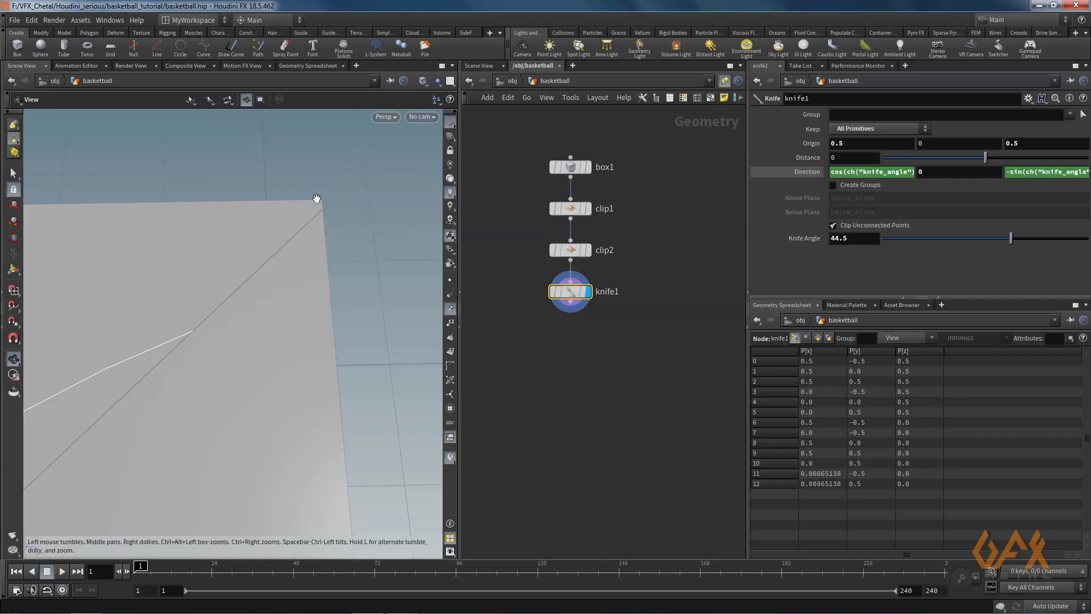
pyautogui.click(569, 292)
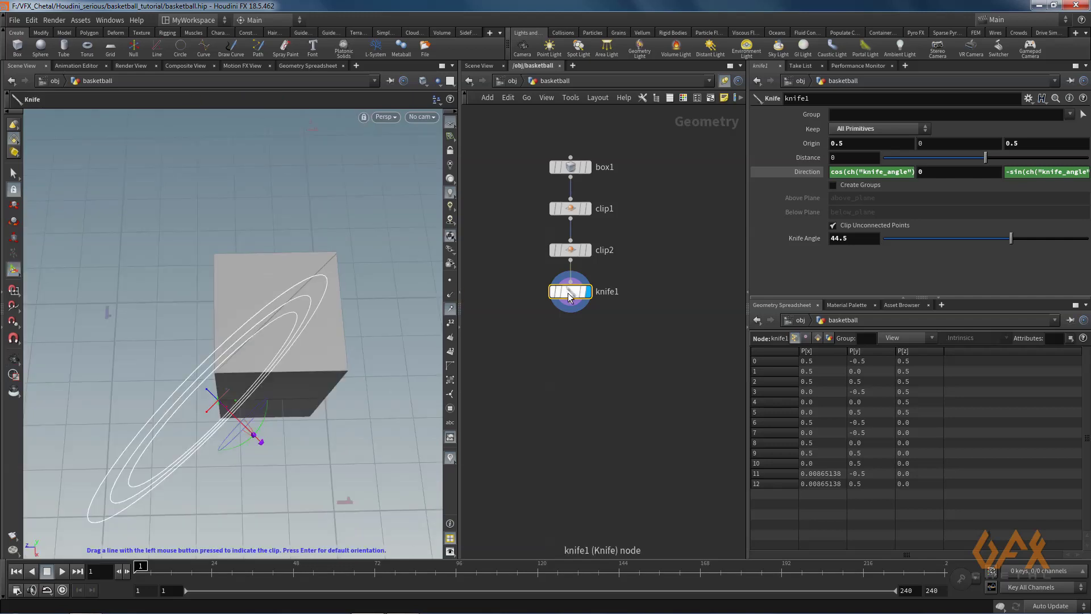
# Enable group creation on the knife, naming the above-plane group G1 and the below-plane group G2.
pyautogui.click(840, 186)
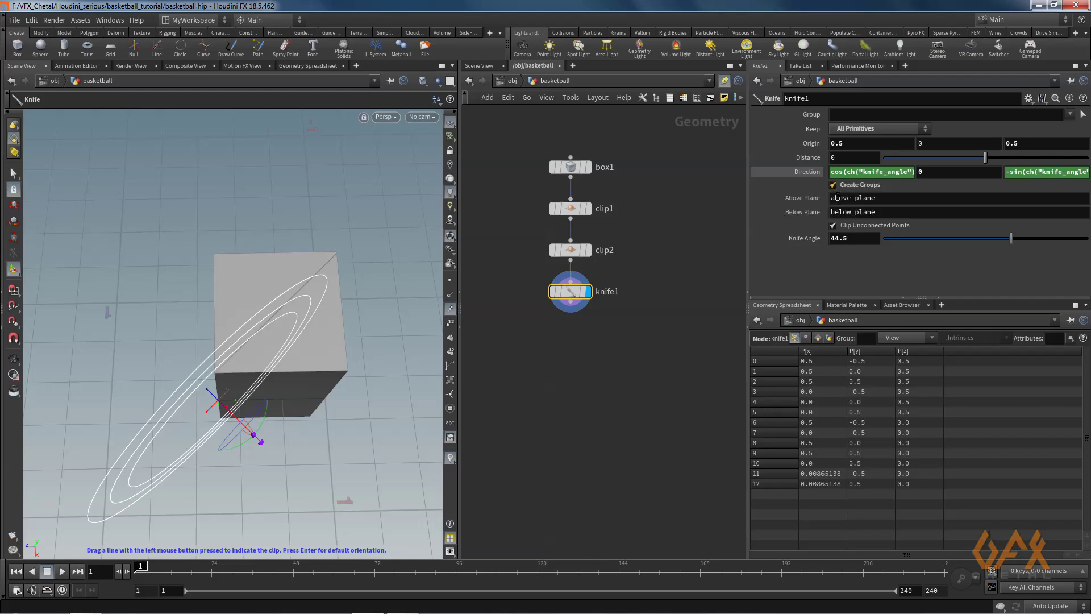
pyautogui.doubleClick(887, 200)
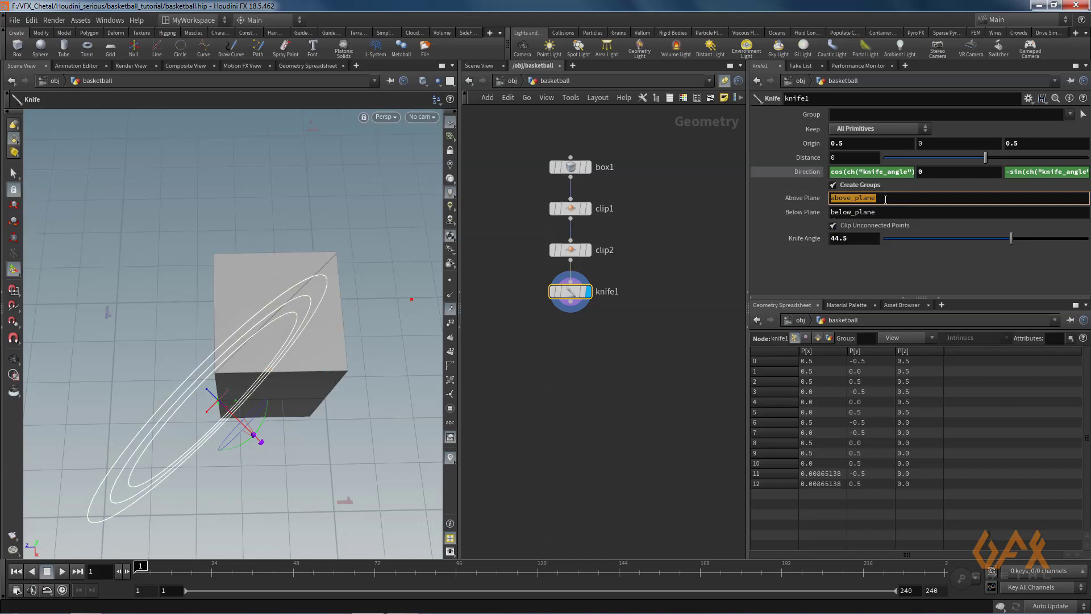
pyautogui.write('G1')
pyautogui.moveTo(880, 211); pyautogui.dragTo(809, 211)
pyautogui.write('G')
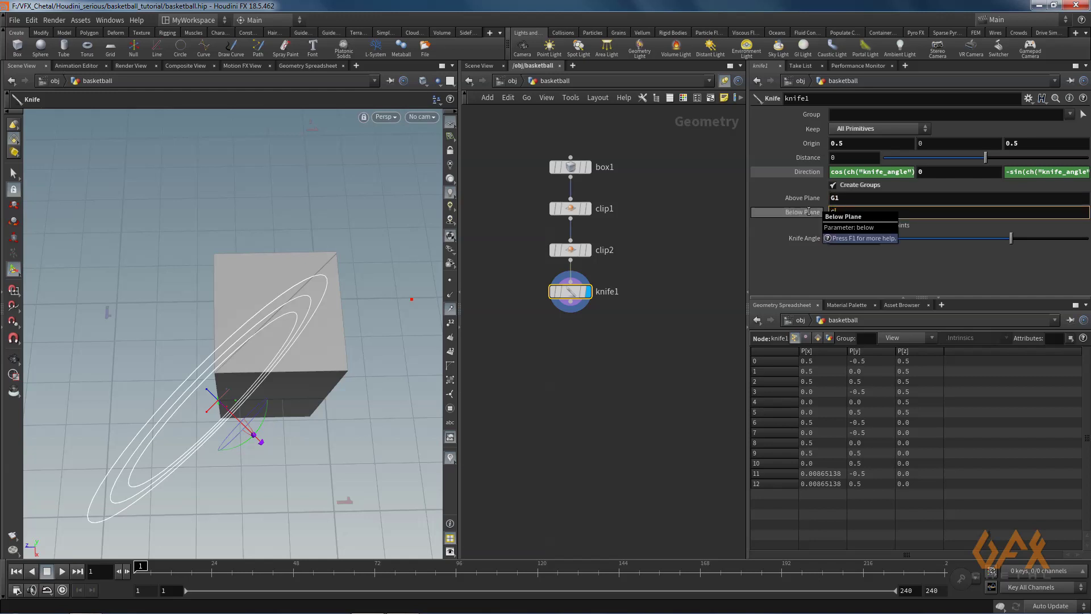
pyautogui.press('Return')
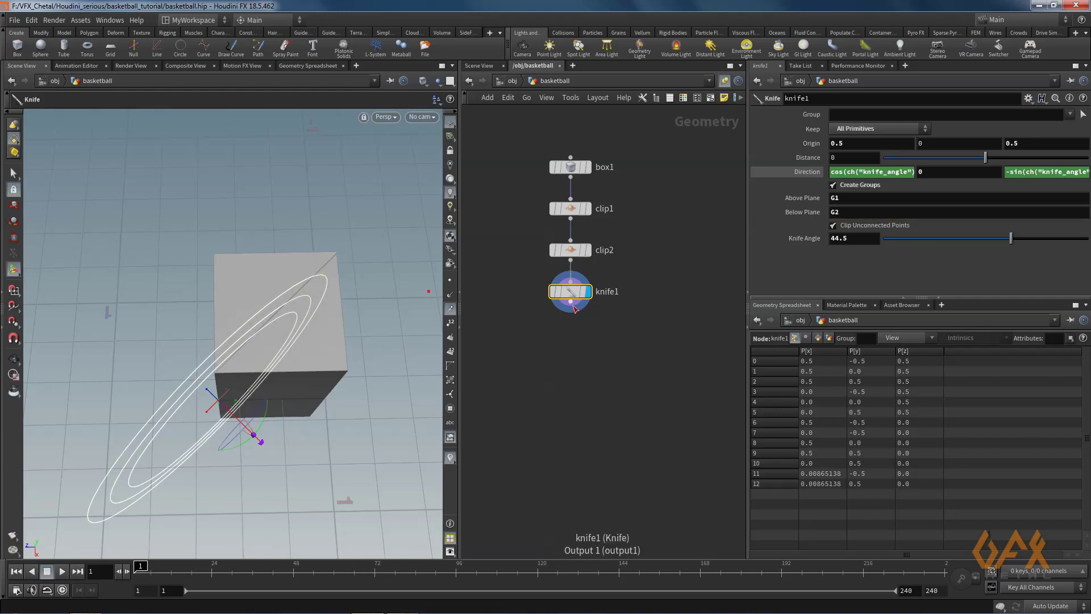
# Add a Mirror node connected below knife1 and display its result.
pyautogui.press('Tab')
pyautogui.write('mir')
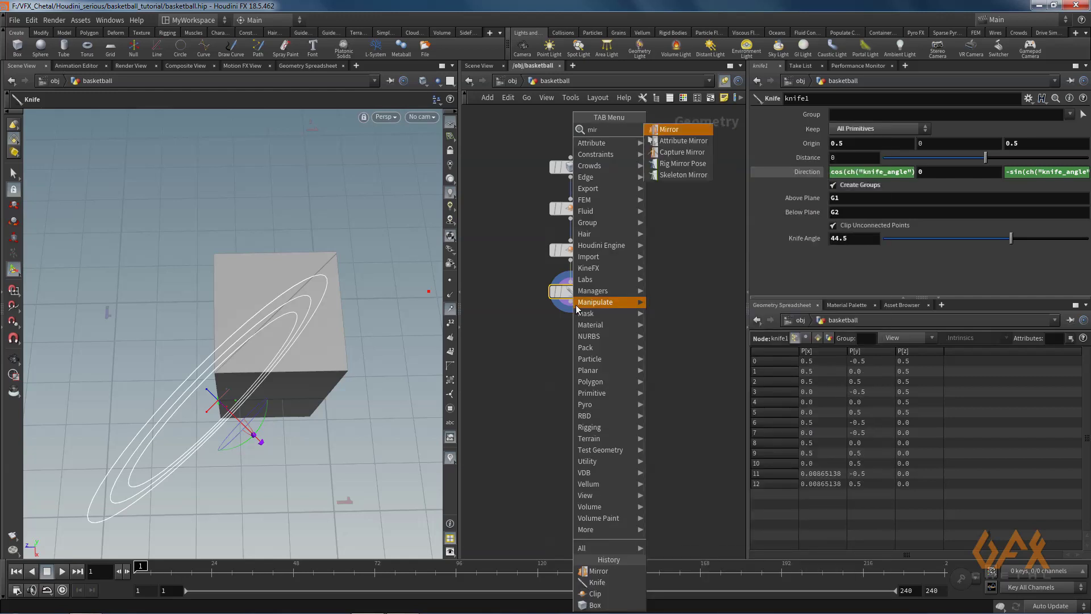
pyautogui.press('Return')
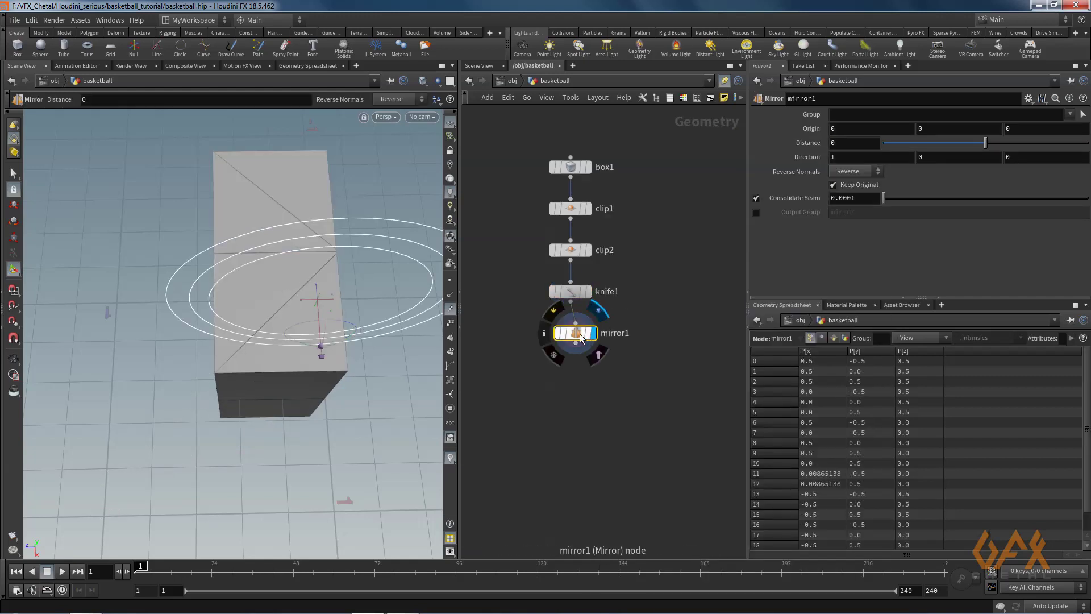
# Add a second Mirror node below mirror1, display it and set its Direction to 0, 0, 1.
pyautogui.press('Escape')
pyautogui.moveTo(280, 261); pyautogui.dragTo(195, 262)
pyautogui.press('Return')
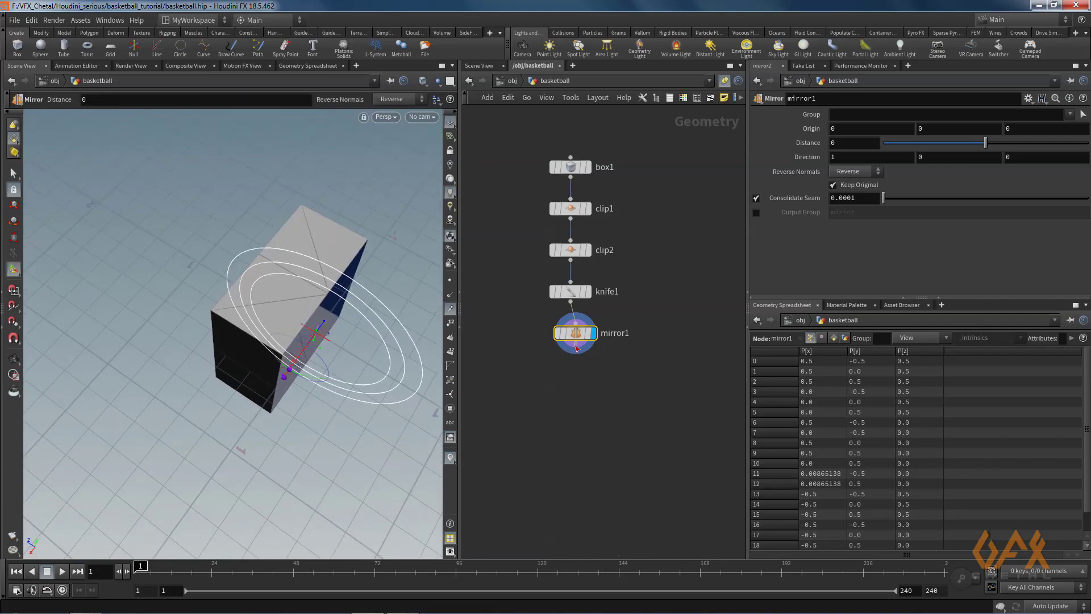
pyautogui.press('Tab')
pyautogui.write('mir')
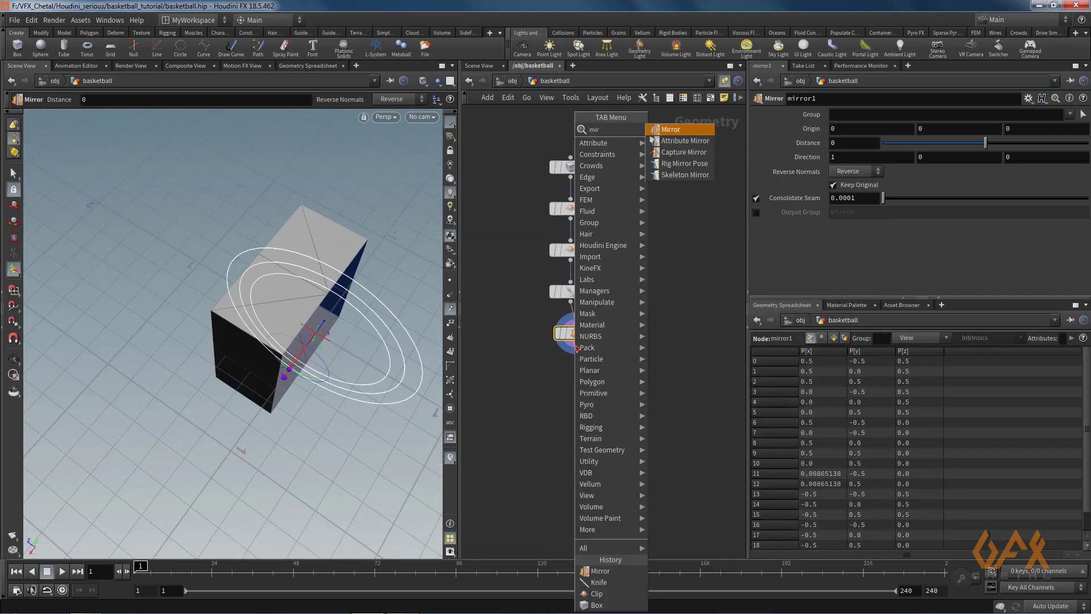
pyautogui.press('Return')
pyautogui.click(575, 373)
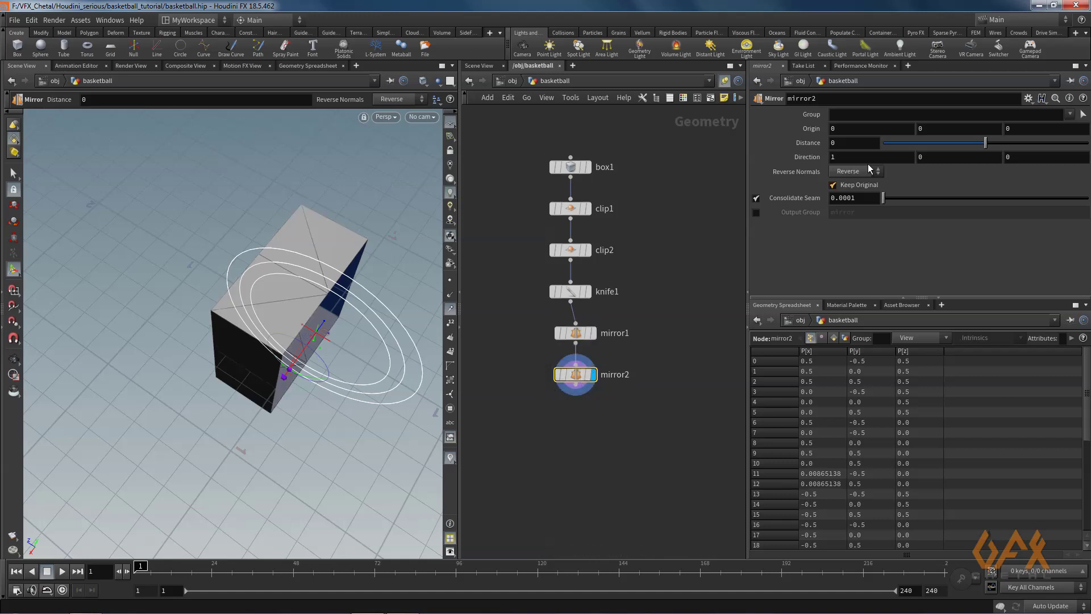
pyautogui.doubleClick(848, 160)
pyautogui.write('0')
pyautogui.doubleClick(1014, 158)
pyautogui.write('1')
pyautogui.press('Return')
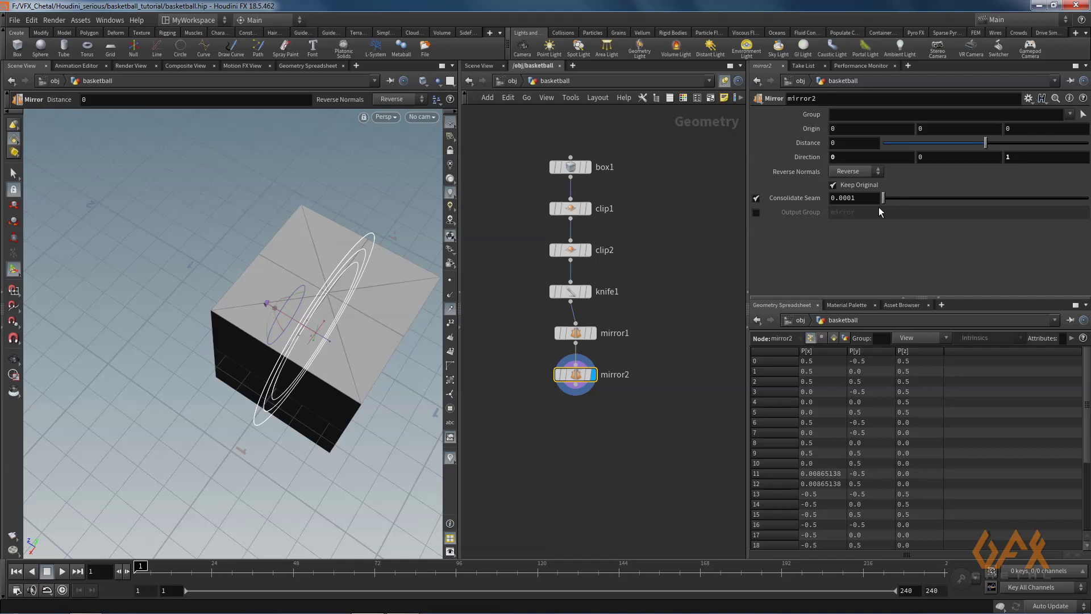
# Add a Subdivide node connected below mirror2 and display its result.
pyautogui.press('Escape')
pyautogui.moveTo(171, 244); pyautogui.dragTo(200, 270)
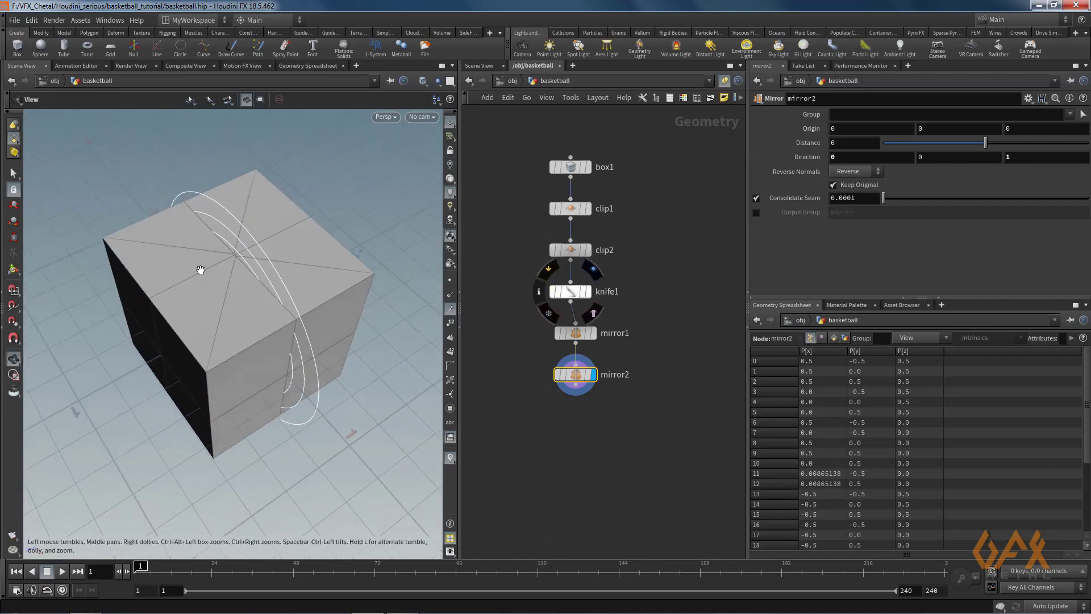
pyautogui.moveTo(201, 270); pyautogui.dragTo(352, 275, button='right')
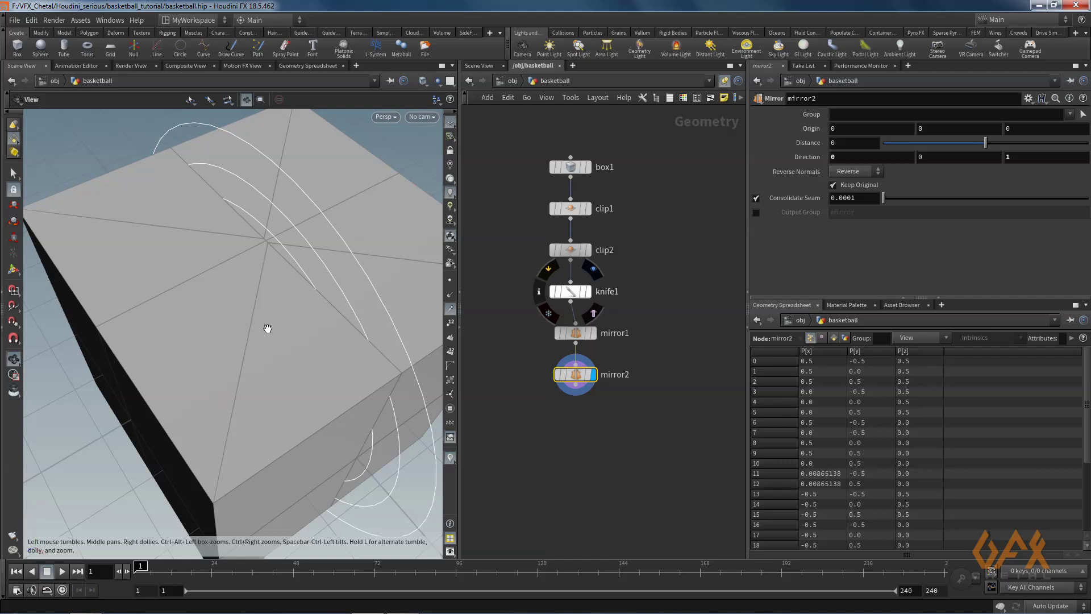
pyautogui.moveTo(289, 333); pyautogui.dragTo(218, 316, button='right')
pyautogui.moveTo(218, 317); pyautogui.dragTo(238, 336)
pyautogui.press('Return')
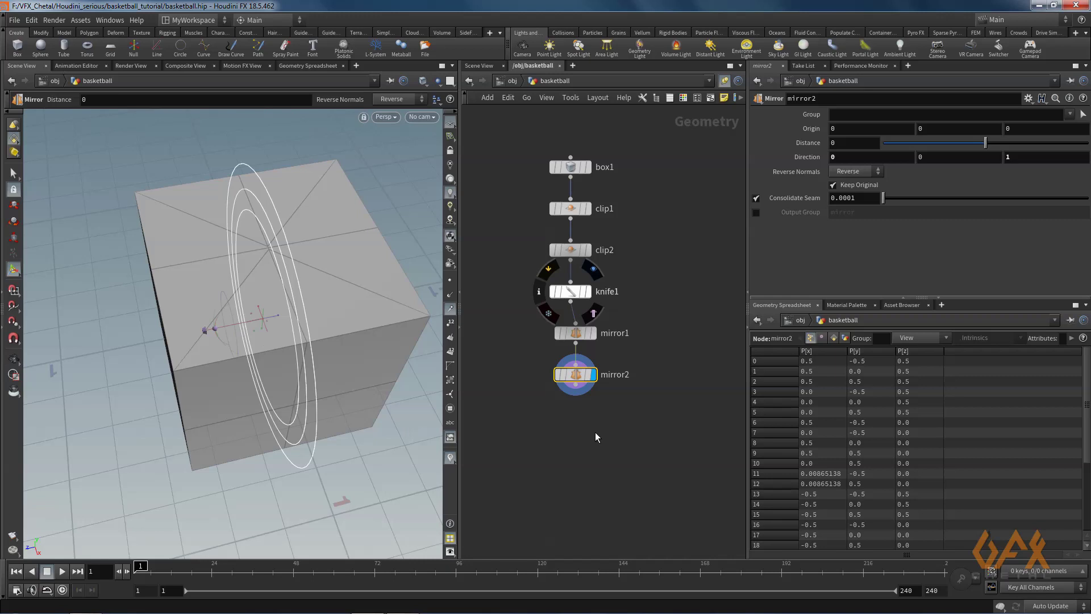
pyautogui.press('Tab')
pyautogui.write('sub')
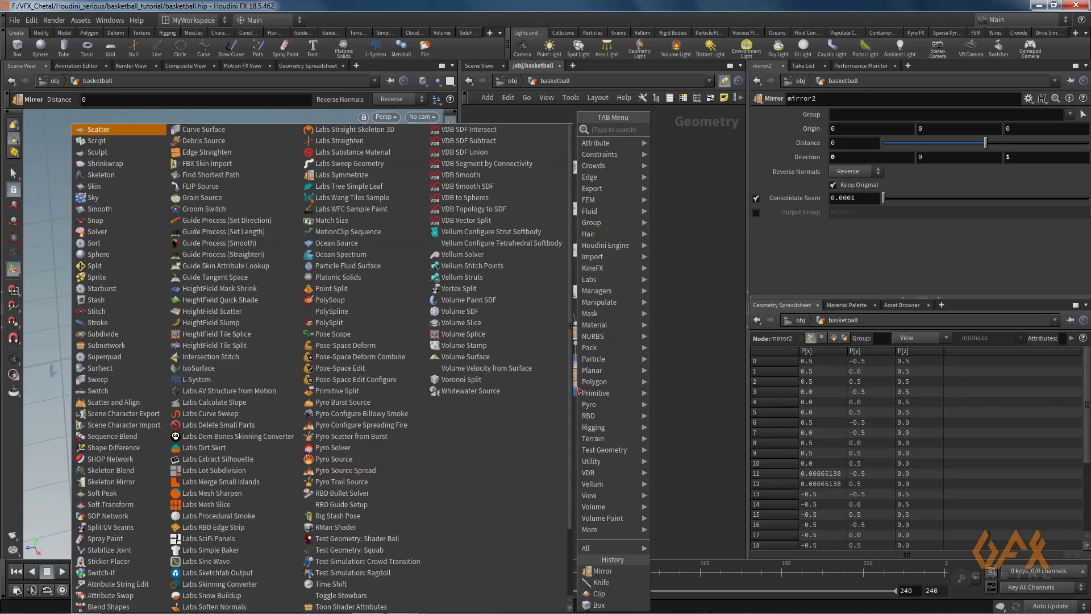
pyautogui.press('Return')
pyautogui.click(577, 416)
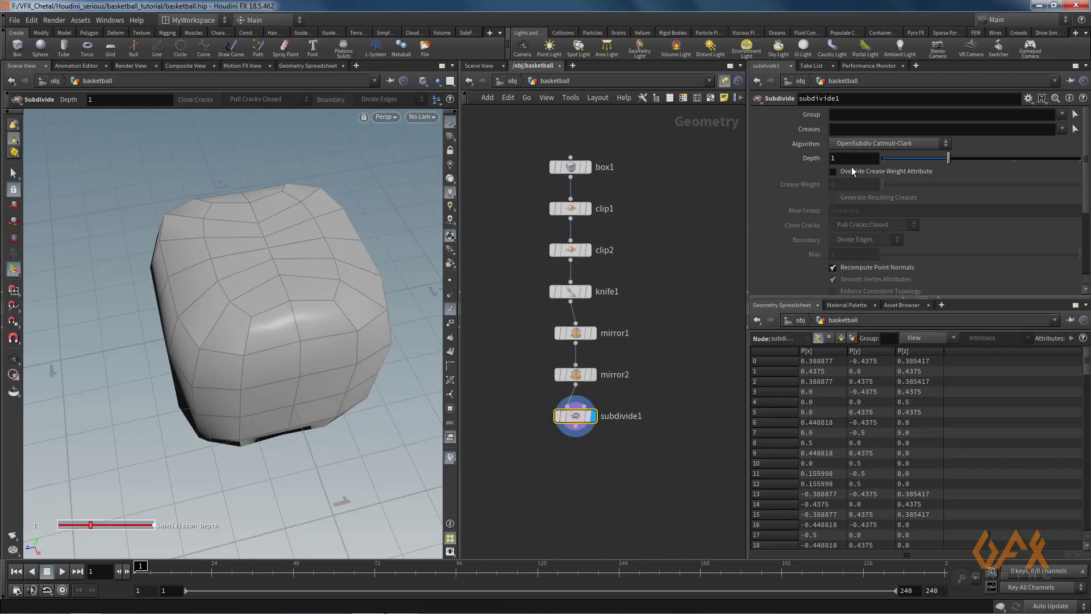
# Set the Subdivide node's Depth to 2.
pyautogui.click(832, 158)
pyautogui.write('2')
pyautogui.press('Return')
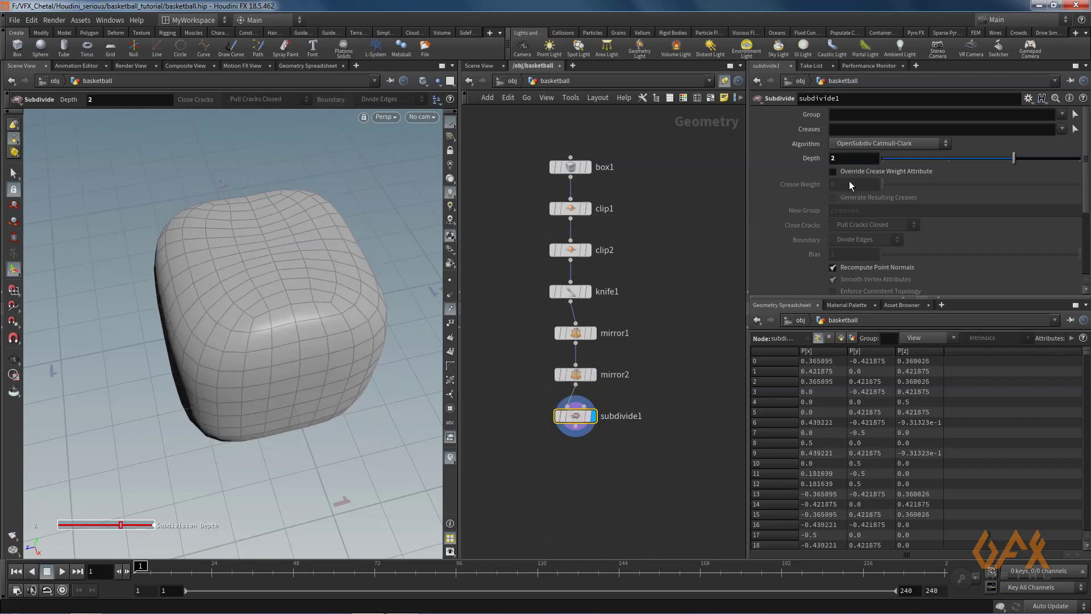
# Add a separate Sphere node in free space beside the box node chain.
pyautogui.press('Escape')
pyautogui.moveTo(272, 348)
pyautogui.mouseDown()
pyautogui.moveTo(227, 384)
pyautogui.moveTo(273, 367)
pyautogui.moveTo(268, 343)
pyautogui.moveTo(265, 358)
pyautogui.mouseUp()
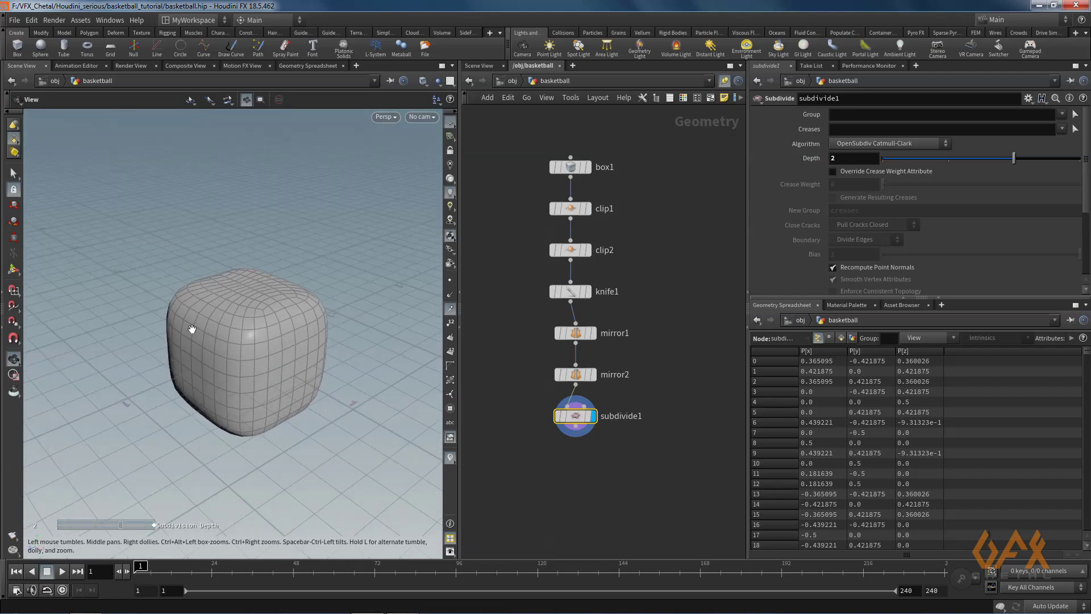
pyautogui.moveTo(726, 387); pyautogui.dragTo(633, 387, button='middle')
pyautogui.click(633, 387)
pyautogui.press('Tab')
pyautogui.write('sph')
pyautogui.press('Return')
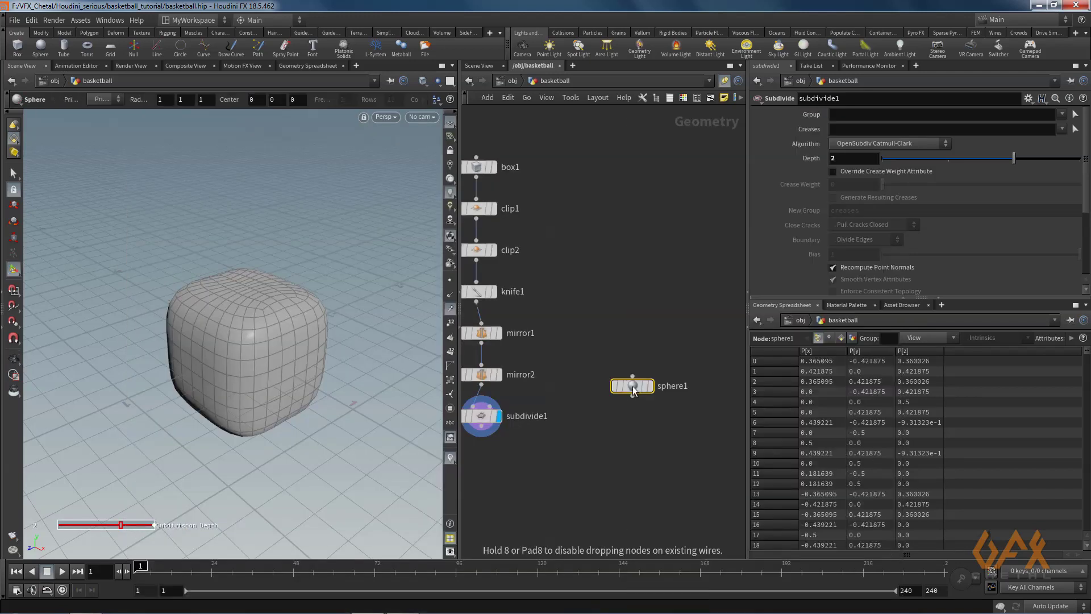
pyautogui.click(632, 387)
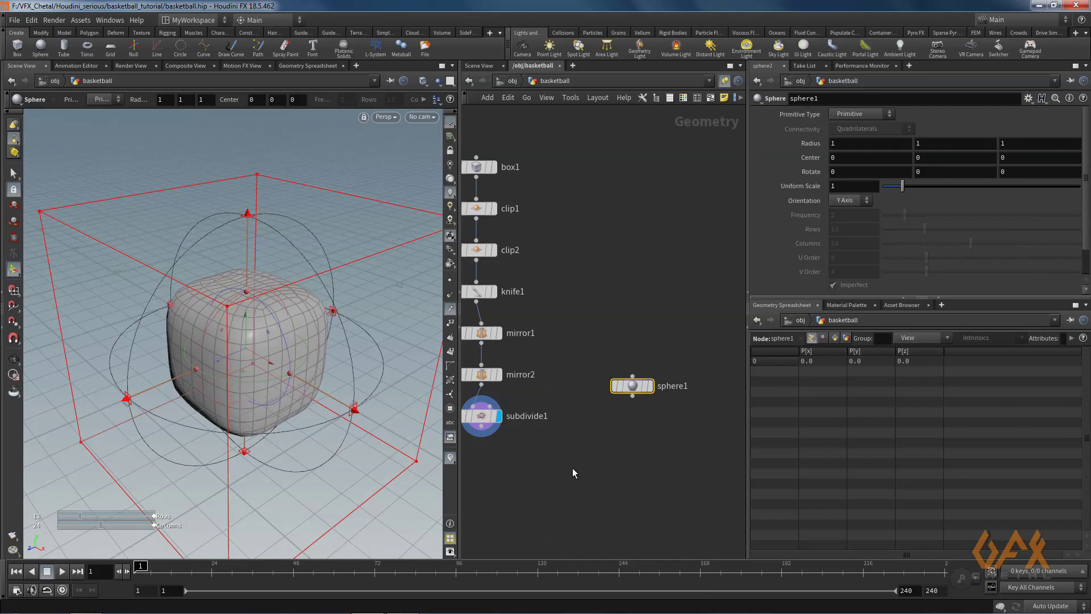
# Add a Ray node, connect subdivide1 to its first input and sphere1 to its second, and display its result.
pyautogui.press('Tab')
pyautogui.write('ray')
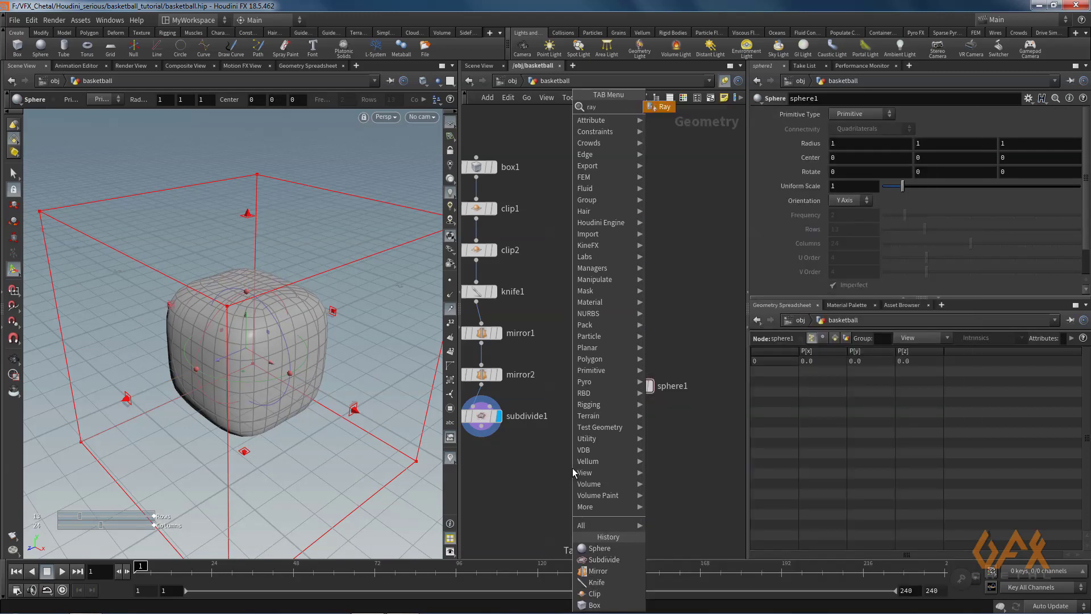
pyautogui.press('Return')
pyautogui.click(572, 468)
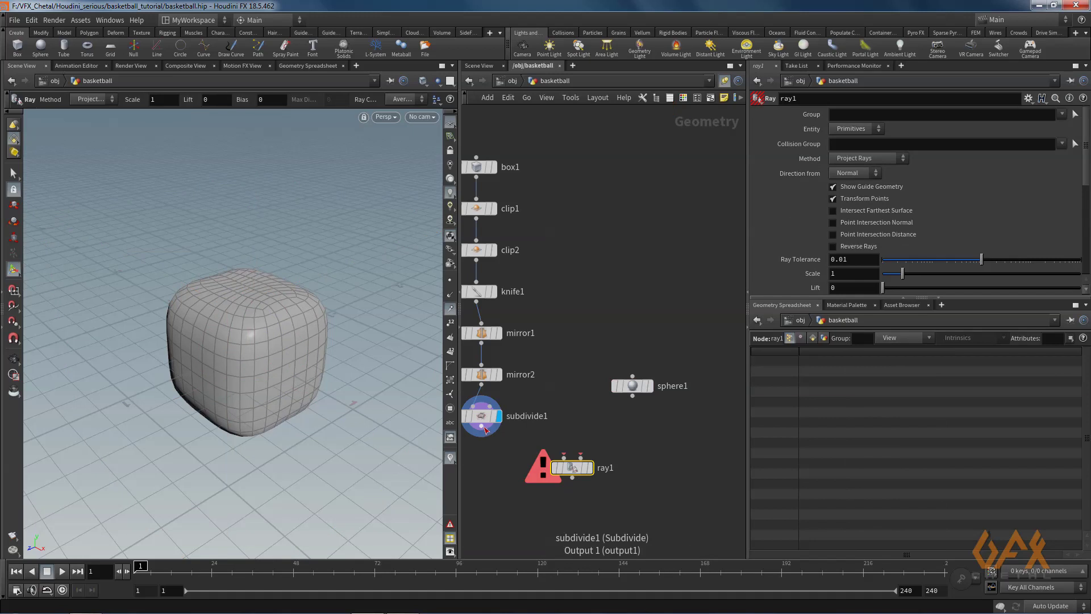
pyautogui.moveTo(483, 427); pyautogui.dragTo(564, 458)
pyautogui.moveTo(632, 396); pyautogui.dragTo(582, 457)
pyautogui.click(591, 469)
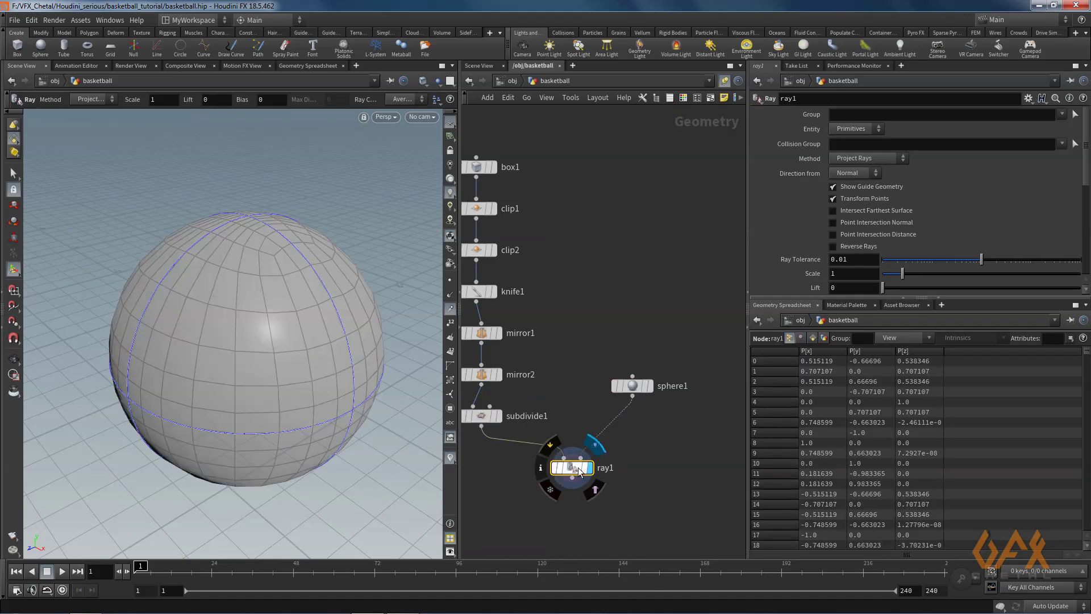
# Add a Knife node connected below ray1 and display its result.
pyautogui.press('Escape')
pyautogui.moveTo(276, 336)
pyautogui.mouseDown()
pyautogui.moveTo(202, 340)
pyautogui.moveTo(163, 392)
pyautogui.moveTo(197, 397)
pyautogui.moveTo(241, 382)
pyautogui.moveTo(222, 386)
pyautogui.mouseUp()
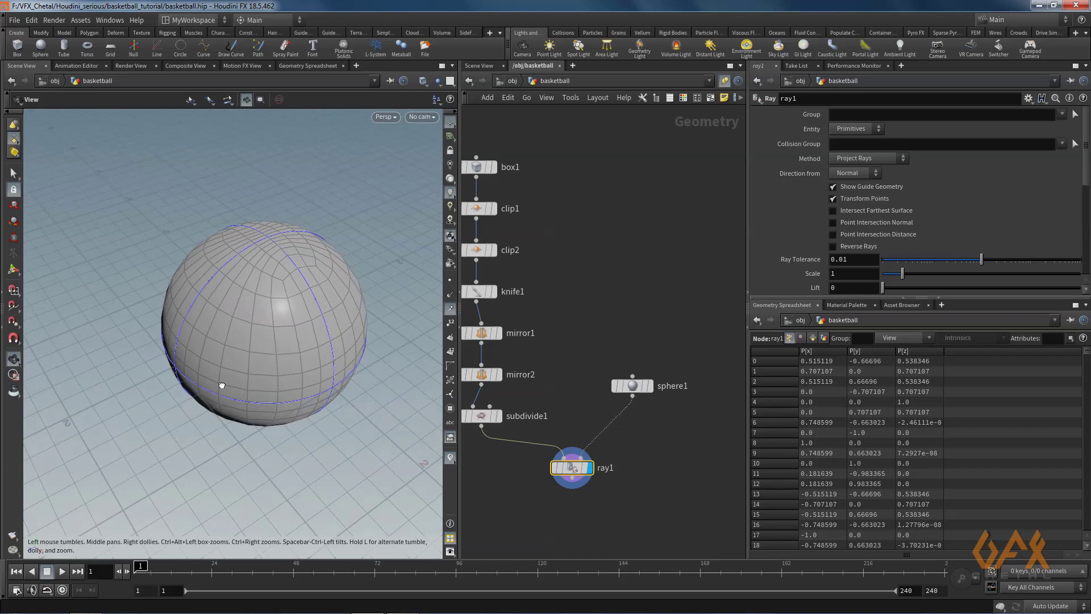
pyautogui.moveTo(254, 306); pyautogui.dragTo(207, 329, button='middle')
pyautogui.moveTo(208, 329); pyautogui.dragTo(256, 329)
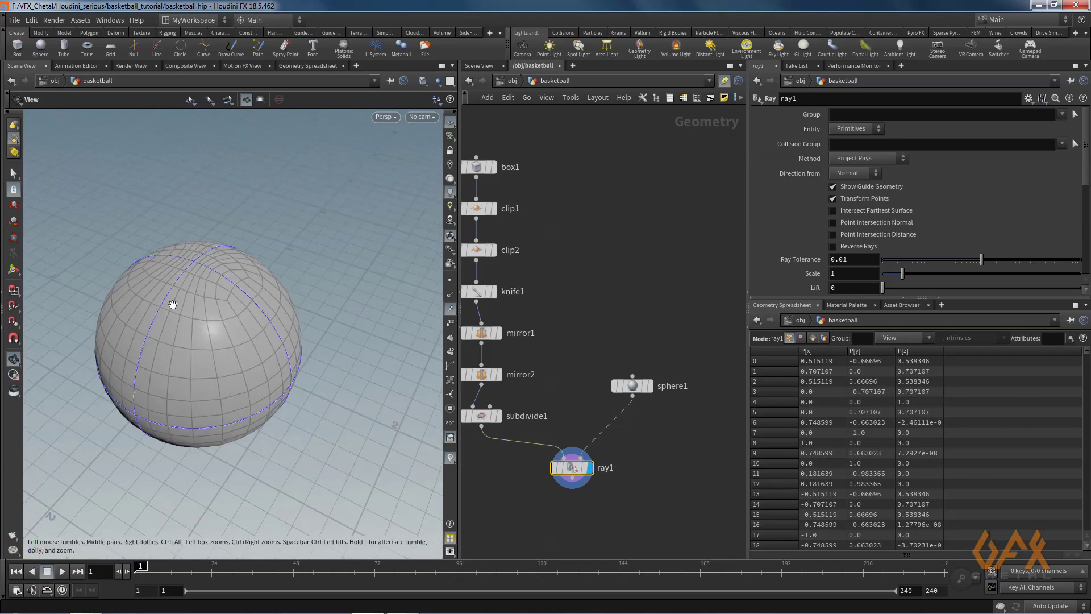
pyautogui.moveTo(173, 305); pyautogui.dragTo(273, 304, button='right')
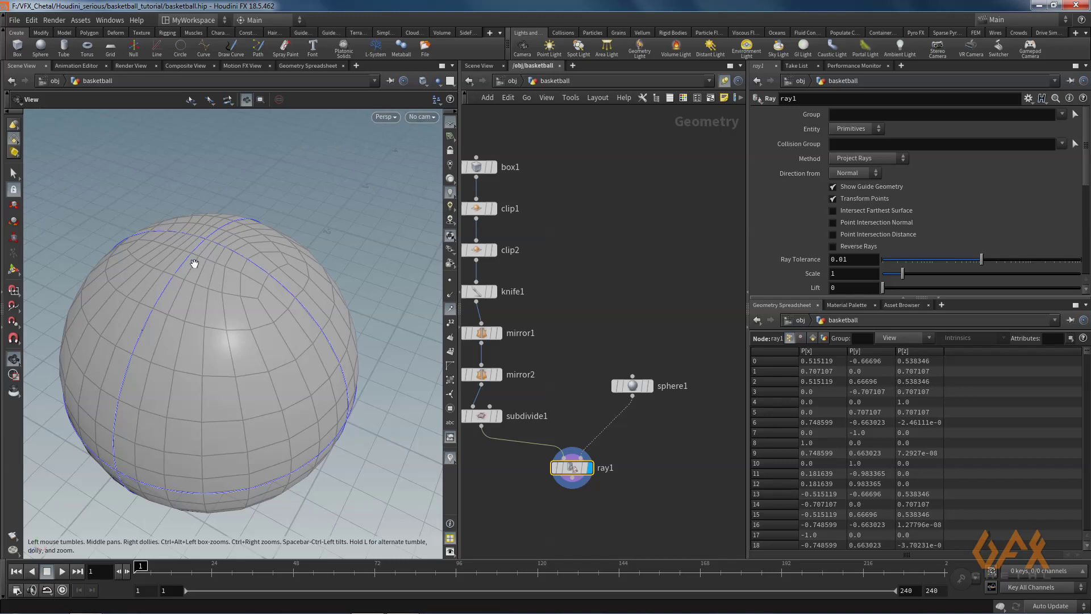
pyautogui.moveTo(534, 484); pyautogui.dragTo(551, 410, button='middle')
pyautogui.click(587, 394)
pyautogui.press('Tab')
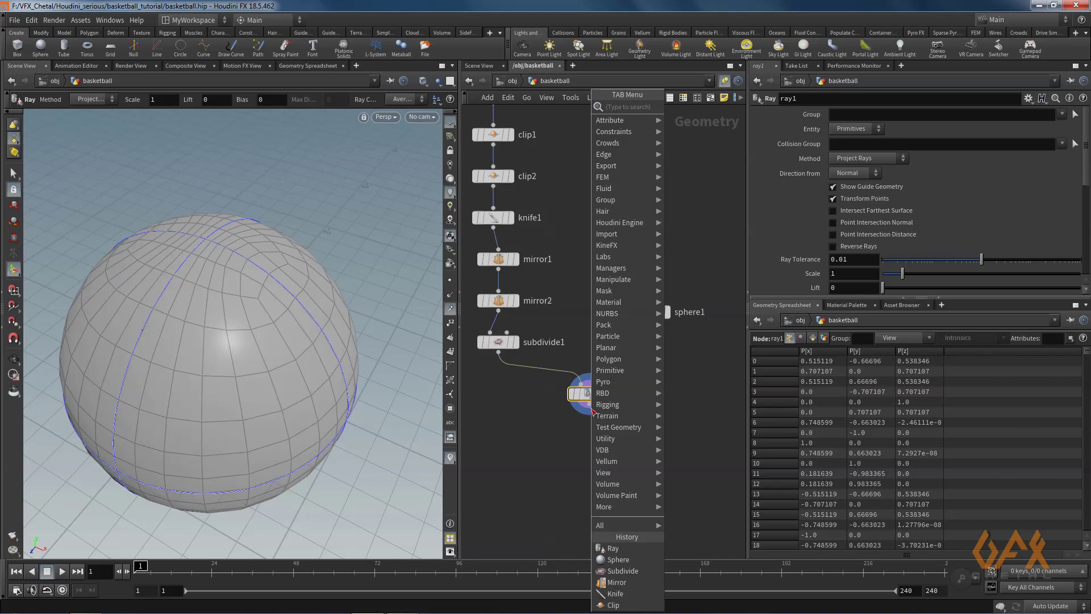
pyautogui.write('knife')
pyautogui.press('Return')
pyautogui.click(589, 430)
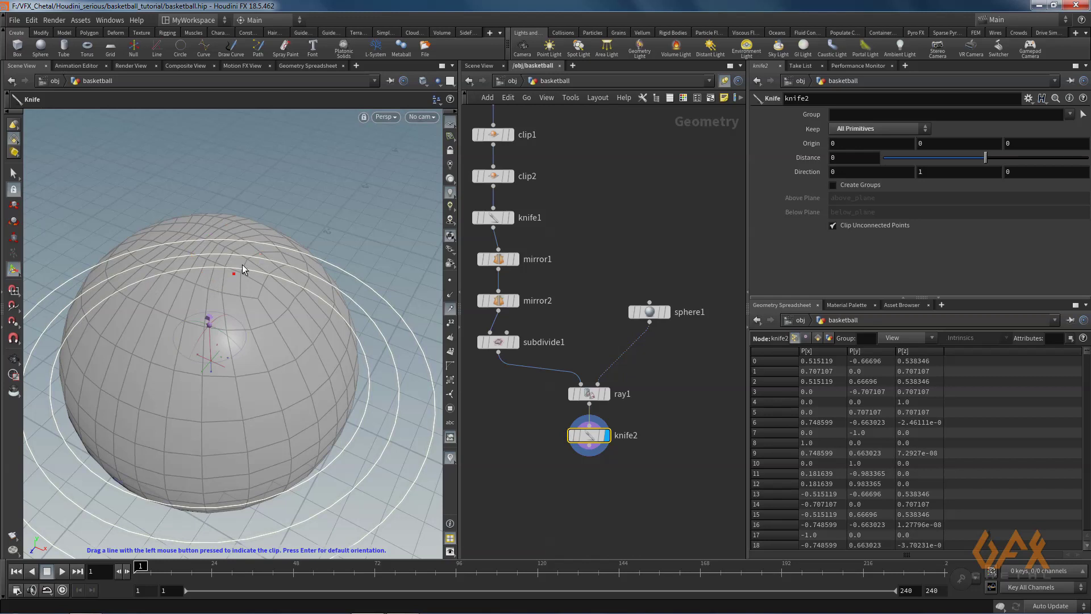
# Set the knife2 node's cutting direction to 1, 0, 0.
pyautogui.press('Escape')
pyautogui.moveTo(237, 328); pyautogui.dragTo(267, 277)
pyautogui.press('Return')
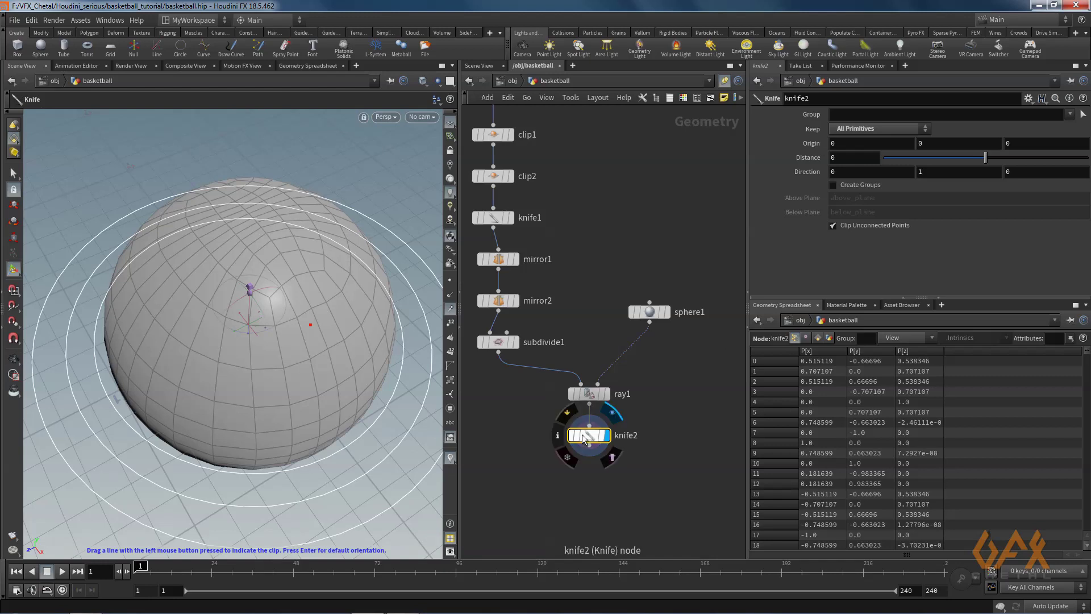
pyautogui.click(845, 175)
pyautogui.write('1')
pyautogui.doubleClick(927, 172)
pyautogui.write('0')
pyautogui.press('Return')
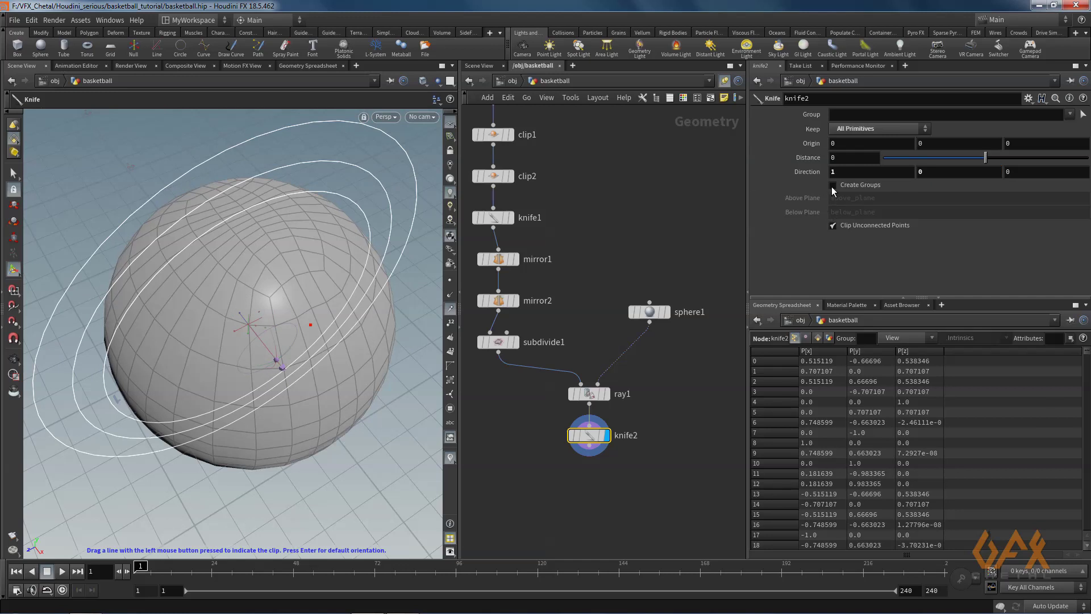
# Enable group creation on knife2, naming the above-plane group front and the below-plane group back.
pyautogui.click(833, 186)
pyautogui.doubleClick(885, 199)
pyautogui.write('fc')
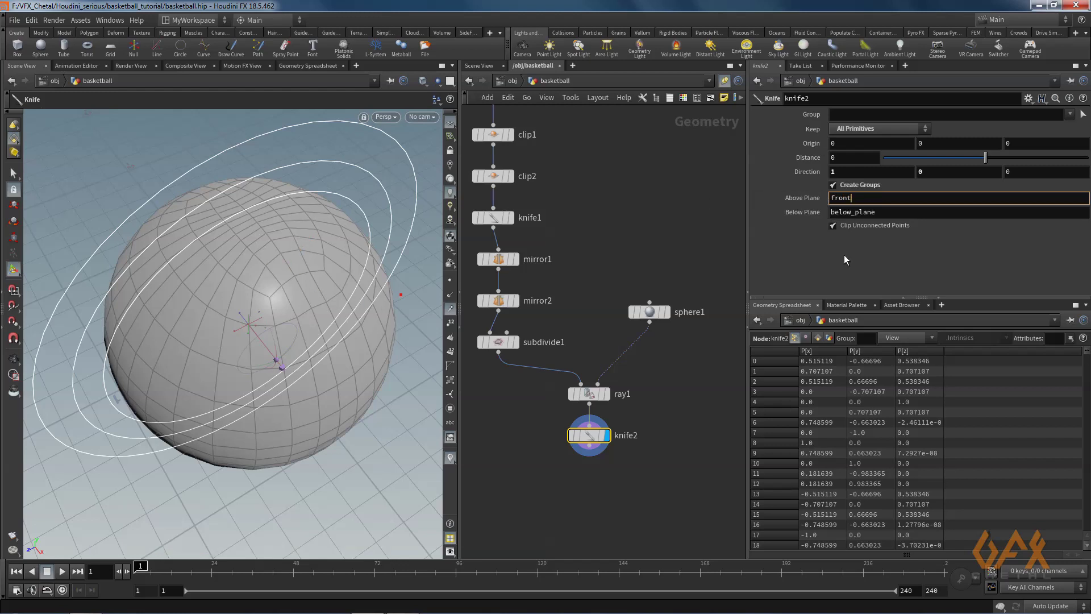
pyautogui.moveTo(886, 210); pyautogui.dragTo(773, 211)
pyautogui.write('back')
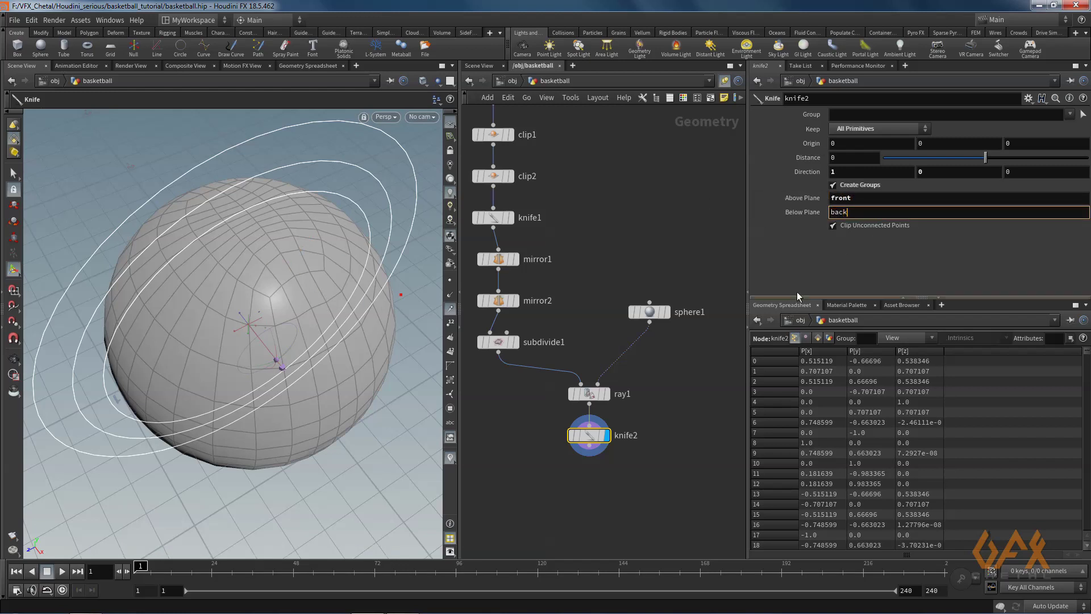
pyautogui.press('Return')
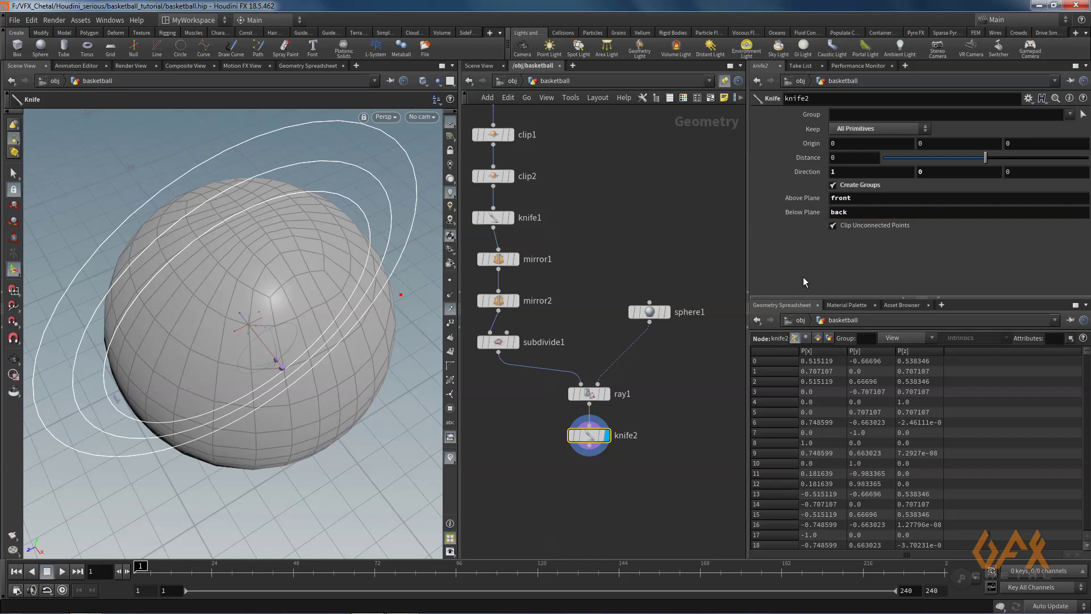
# Add another Knife node connected below knife2 and display its result.
pyautogui.moveTo(571, 460); pyautogui.dragTo(549, 403, button='middle')
pyautogui.moveTo(571, 391)
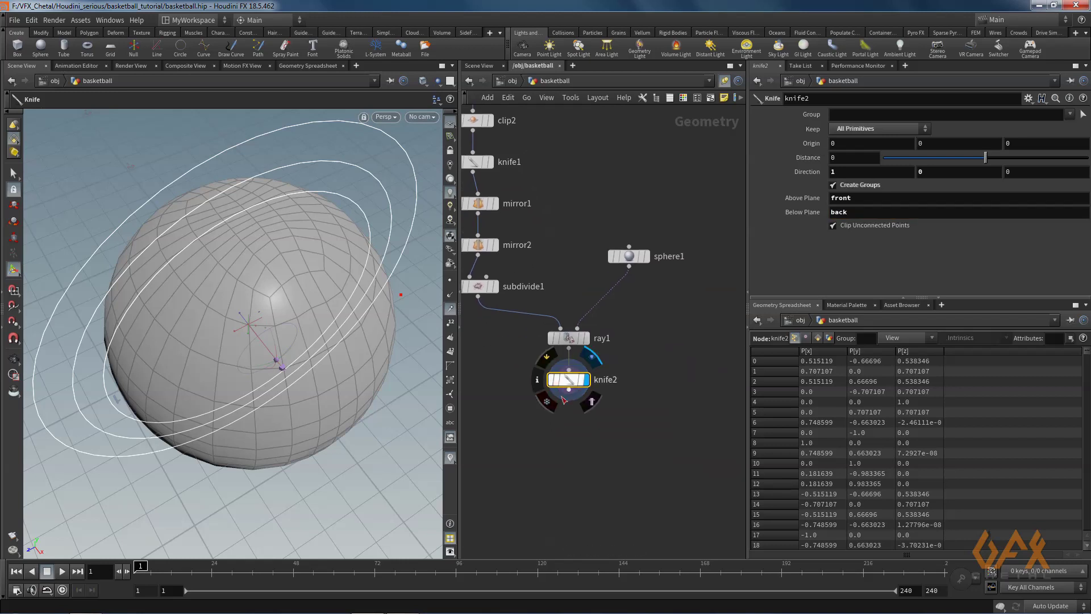
pyautogui.press('Tab')
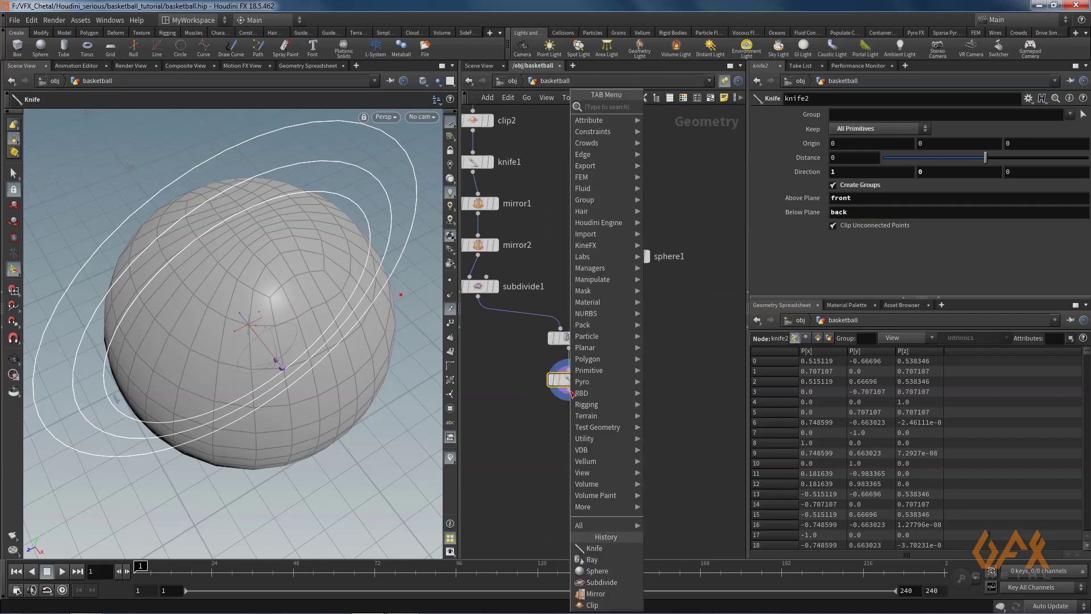
pyautogui.write('kni')
pyautogui.press('Return')
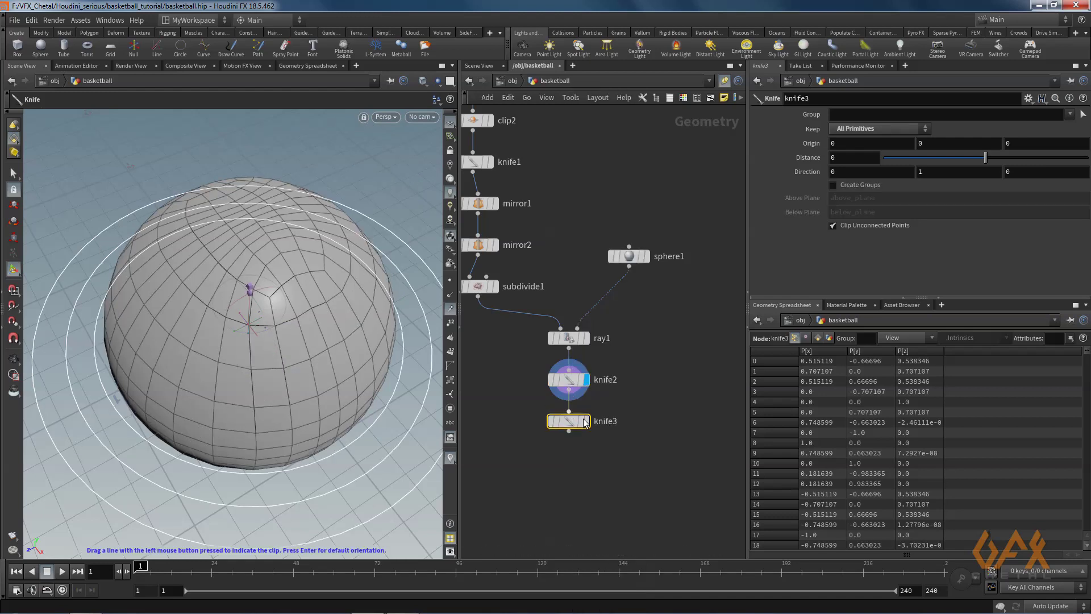
# Set the knife3 node's cutting direction to 0, 0, 1.
pyautogui.click(927, 172)
pyautogui.moveTo(1019, 172); pyautogui.dragTo(1004, 172)
pyautogui.write('1')
pyautogui.press('Return')
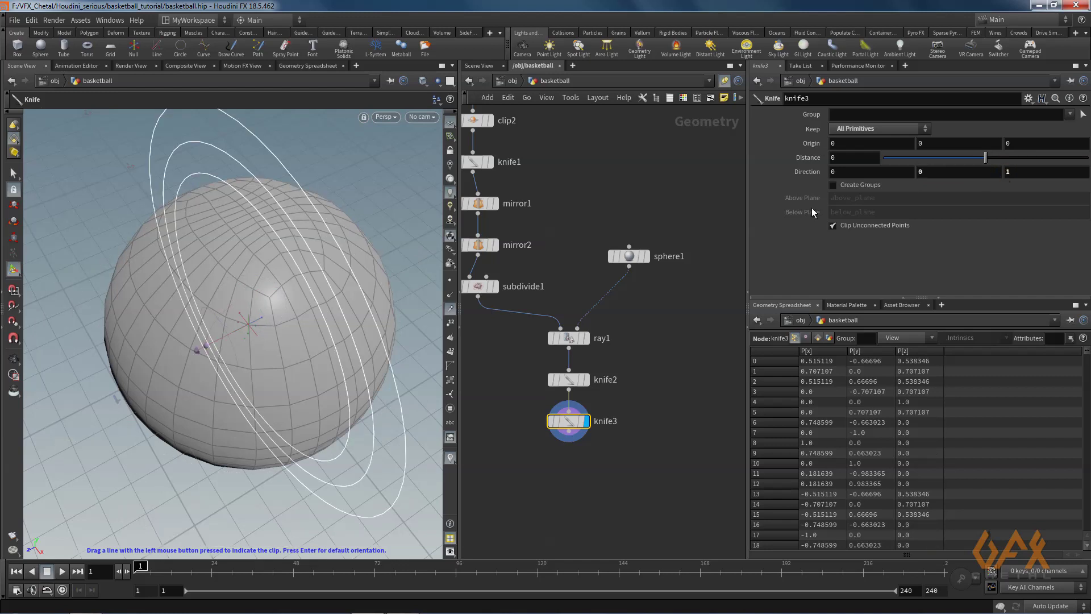
# Enable group creation on knife3, naming the above-plane group left and the below-plane group righ.
pyautogui.click(833, 186)
pyautogui.click(835, 197)
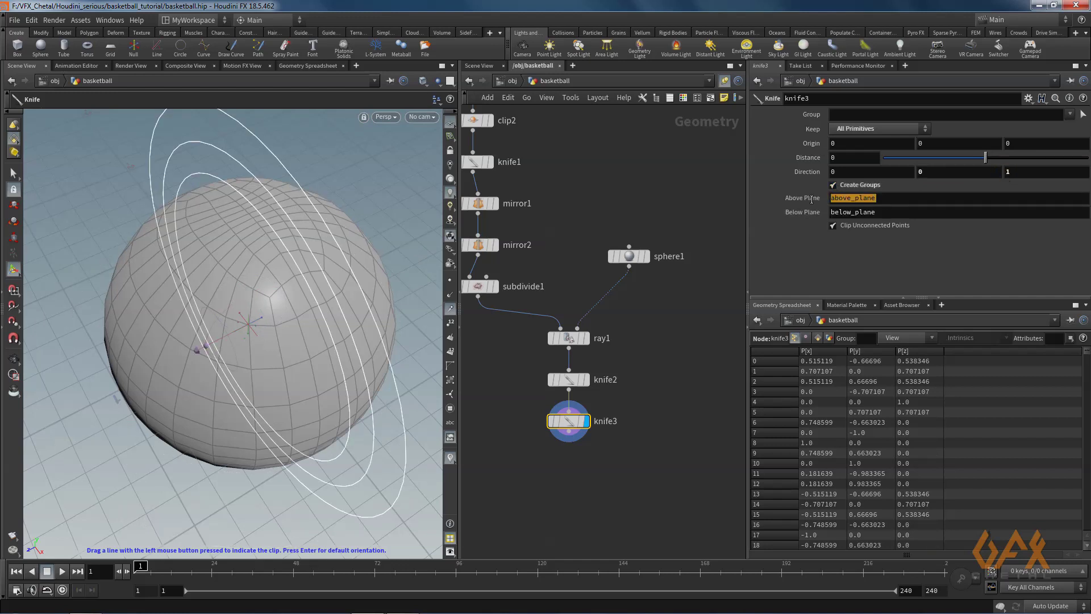
pyautogui.write('left')
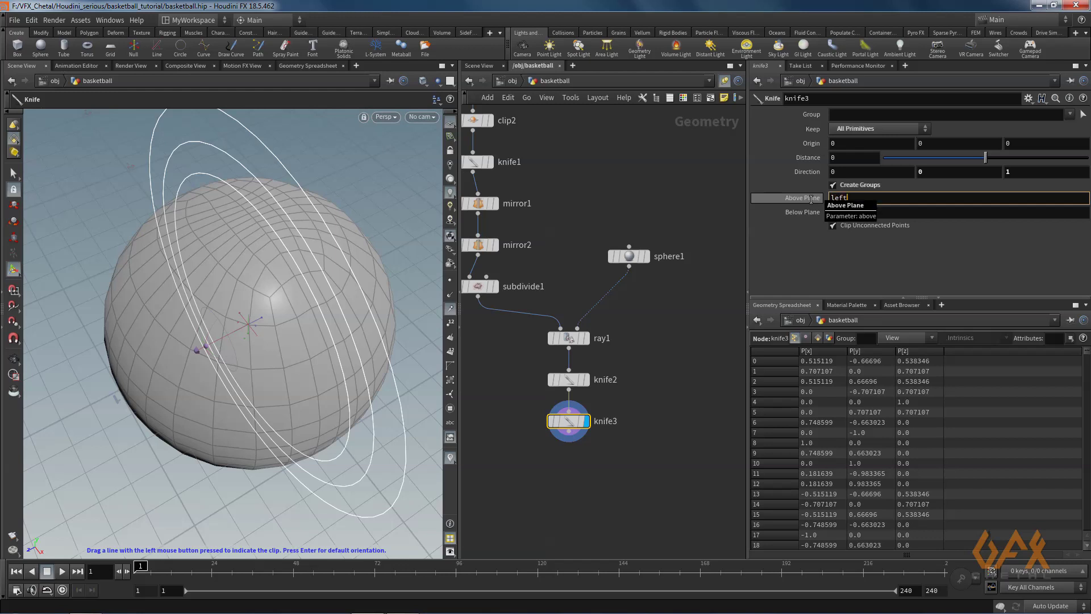
pyautogui.press('Tab')
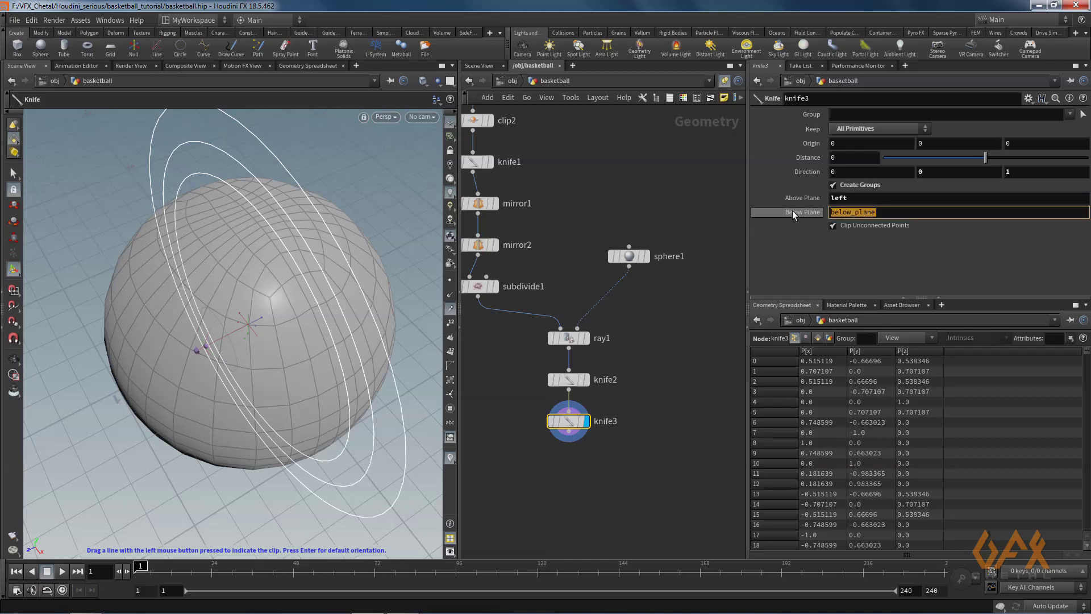
pyautogui.write('righ')
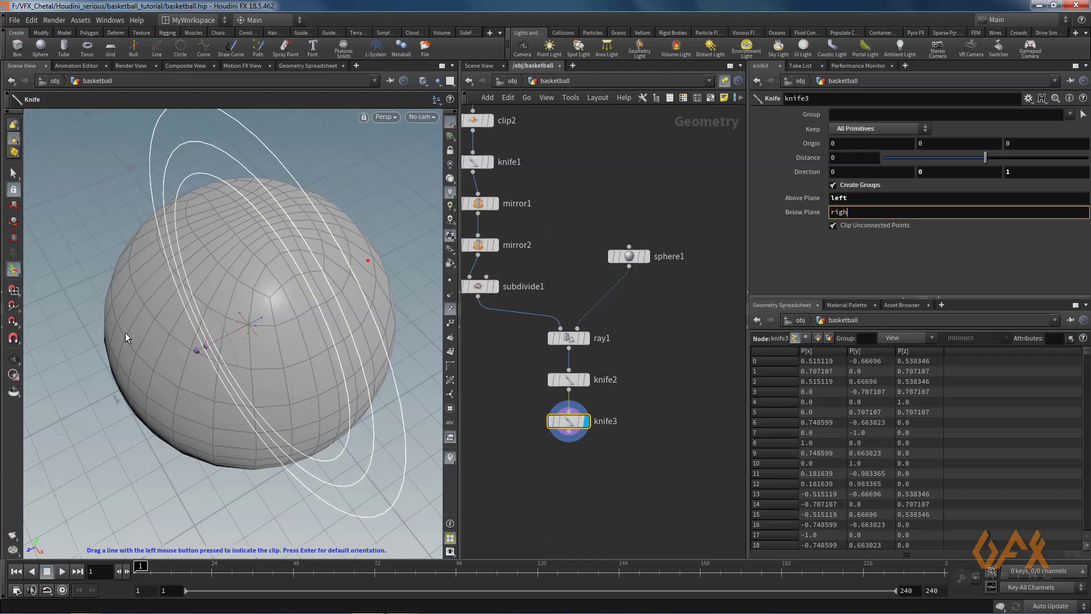
pyautogui.click(568, 465)
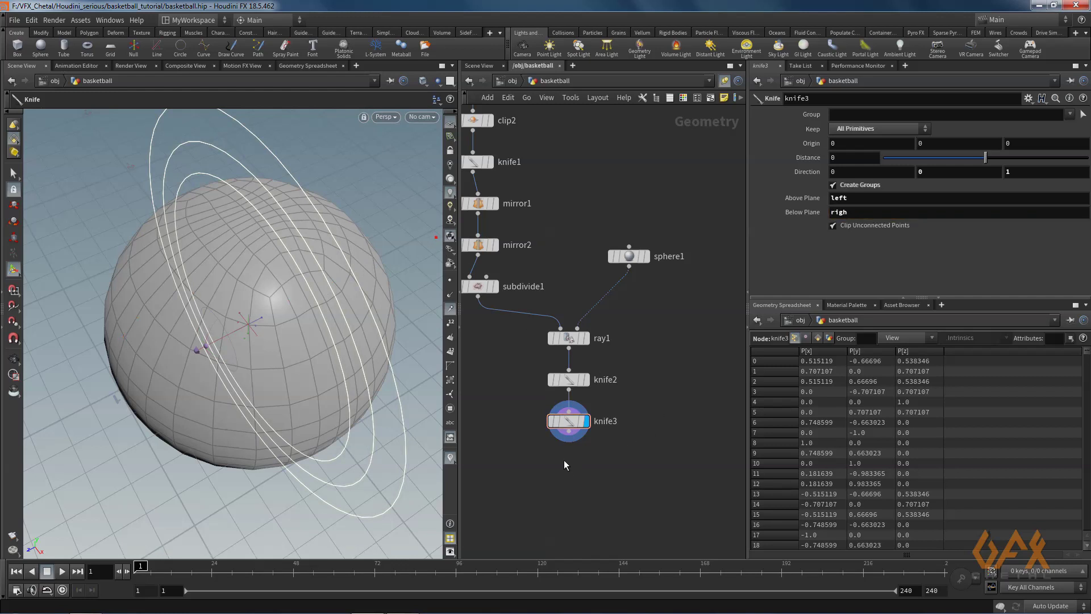
# Add a Group Promote node connected below knife3 and display its result.
pyautogui.moveTo(561, 466); pyautogui.dragTo(576, 334, button='middle')
pyautogui.press('Tab')
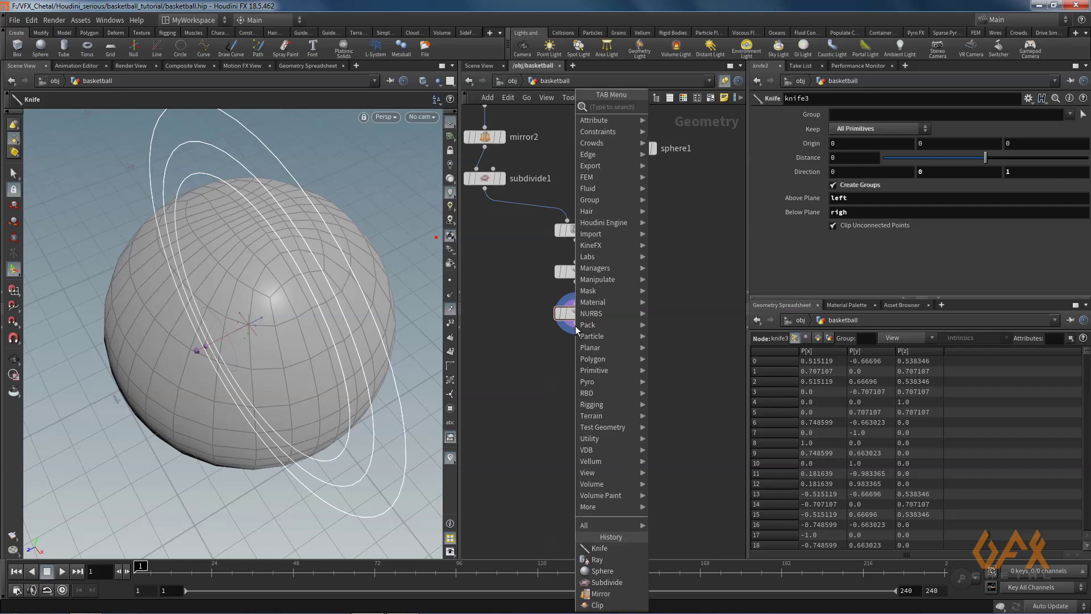
pyautogui.write('grou')
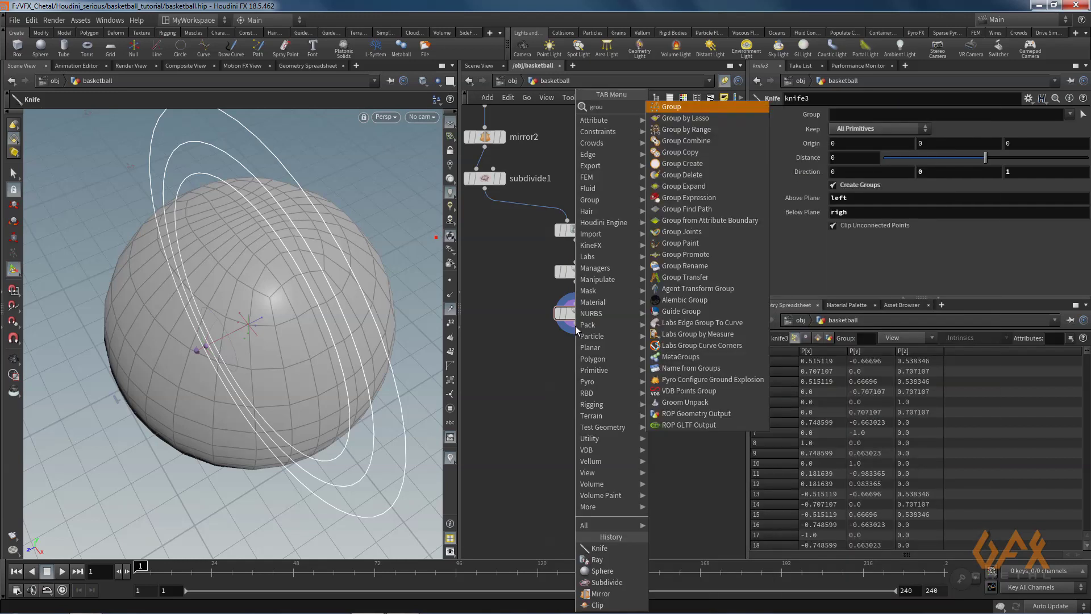
pyautogui.write('pr')
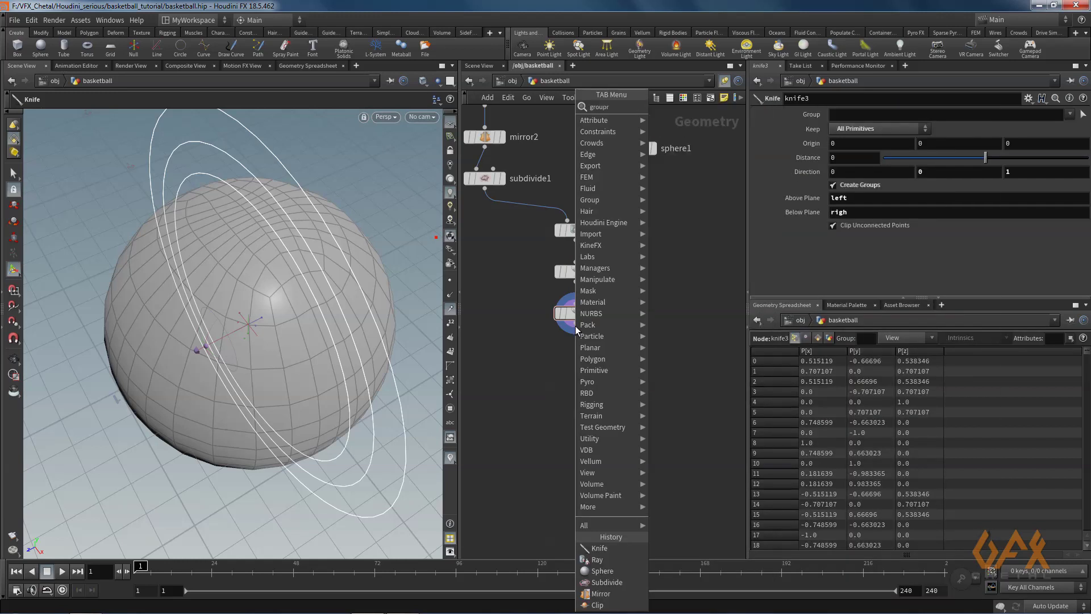
pyautogui.press('Return')
pyautogui.click(592, 356)
pyautogui.click(594, 356)
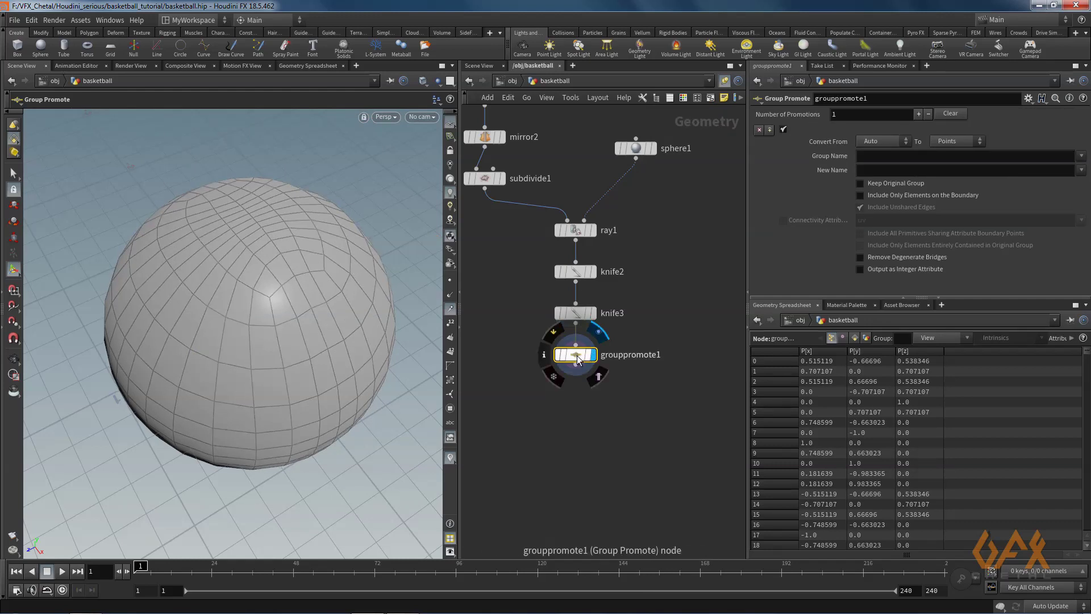
# Choose group G1 in the Group Promote node and convert it to Edges.
pyautogui.click(1081, 156)
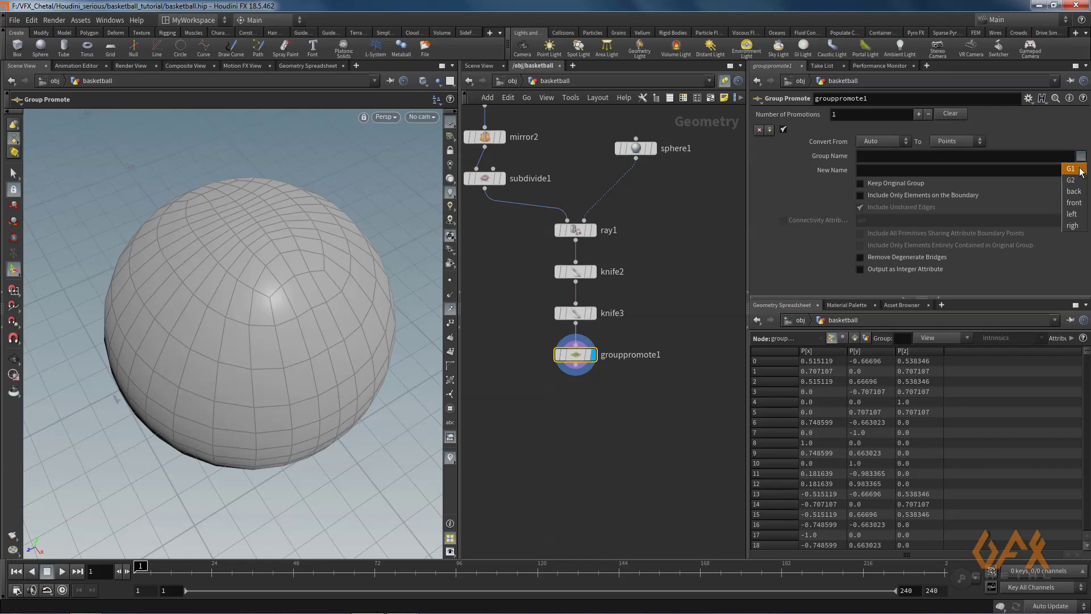
pyautogui.click(1072, 169)
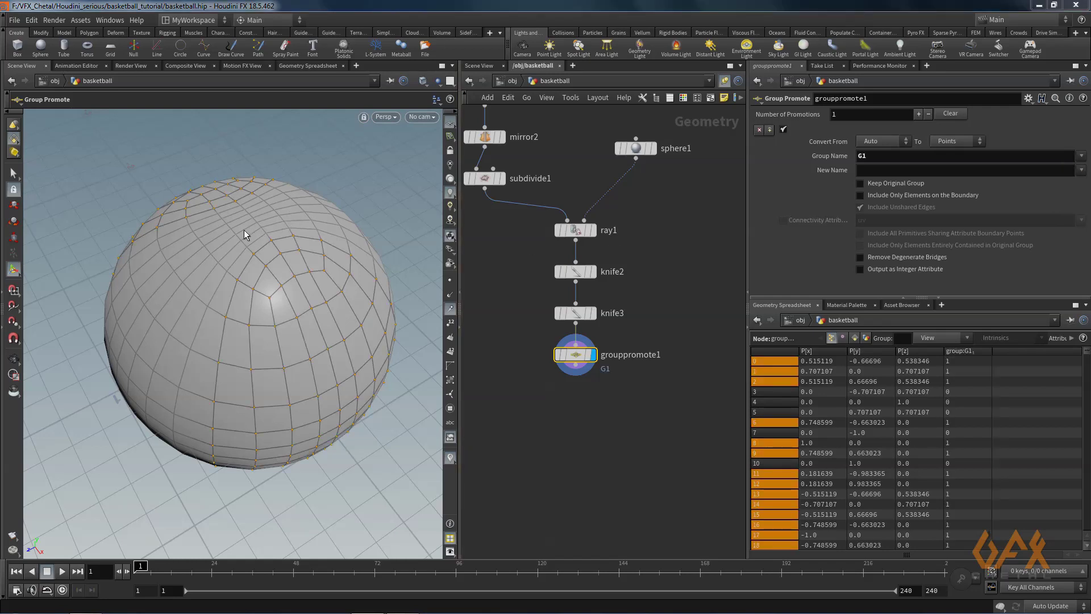
pyautogui.keyDown('alt'); pyautogui.moveTo(241, 248); pyautogui.dragTo(321, 258, button='right'); pyautogui.keyUp('alt')
pyautogui.keyDown('alt'); pyautogui.moveTo(321, 257); pyautogui.dragTo(297, 260); pyautogui.keyUp('alt')
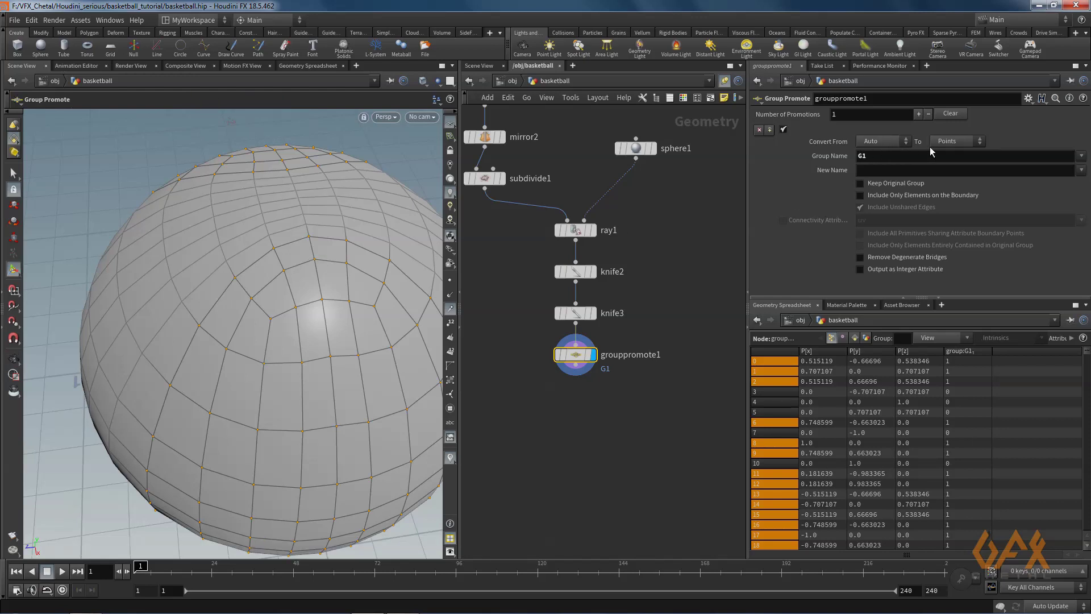
pyautogui.click(957, 142)
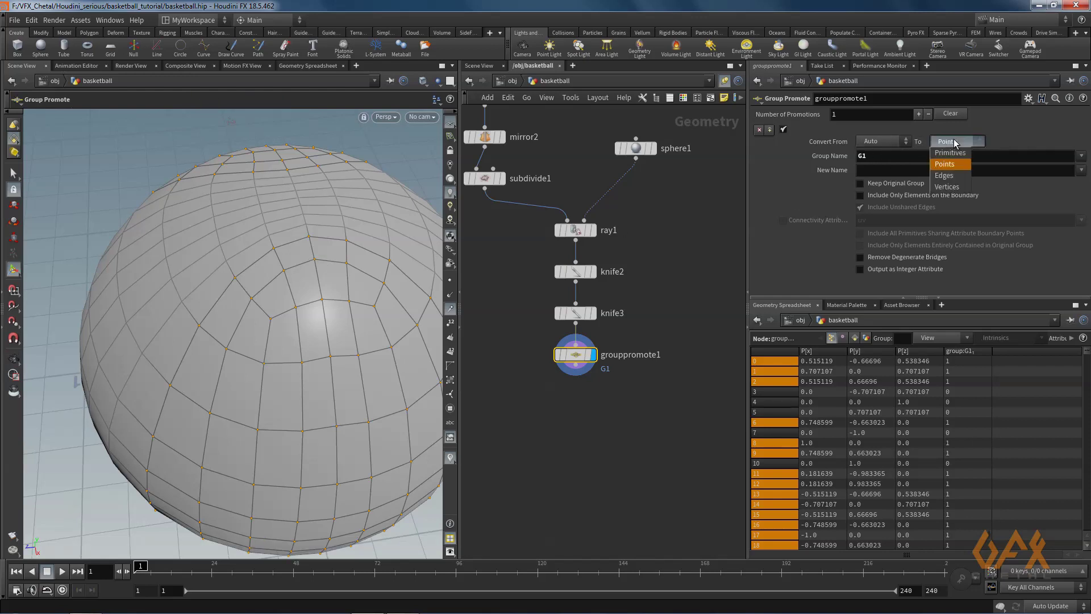
pyautogui.click(953, 180)
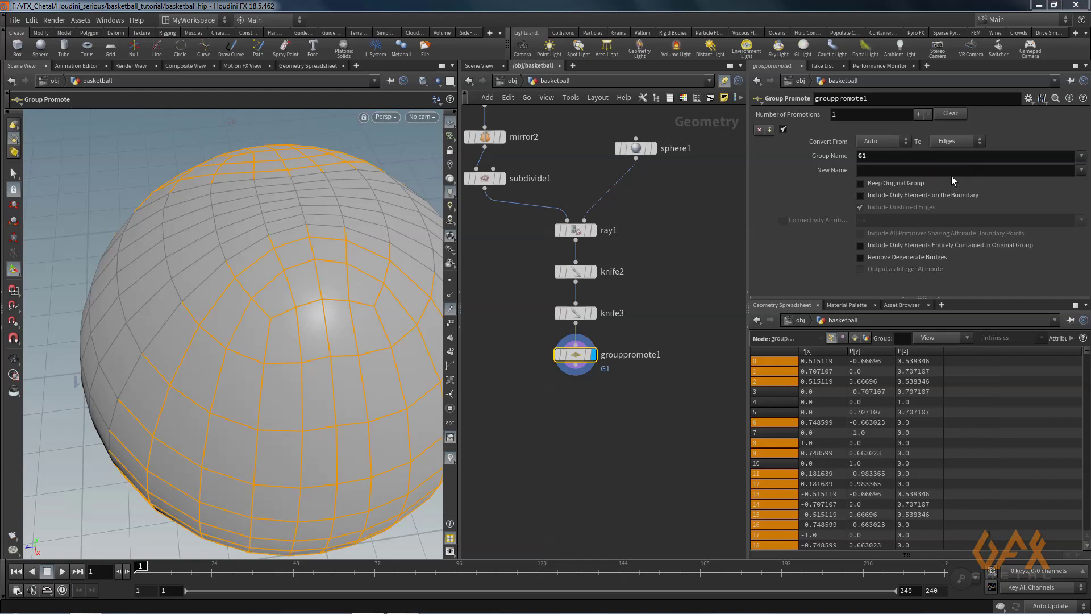
# Keep the original group and include only elements on the boundary in the G1 promotion.
pyautogui.press('space')
pyautogui.moveTo(322, 260); pyautogui.dragTo(289, 316)
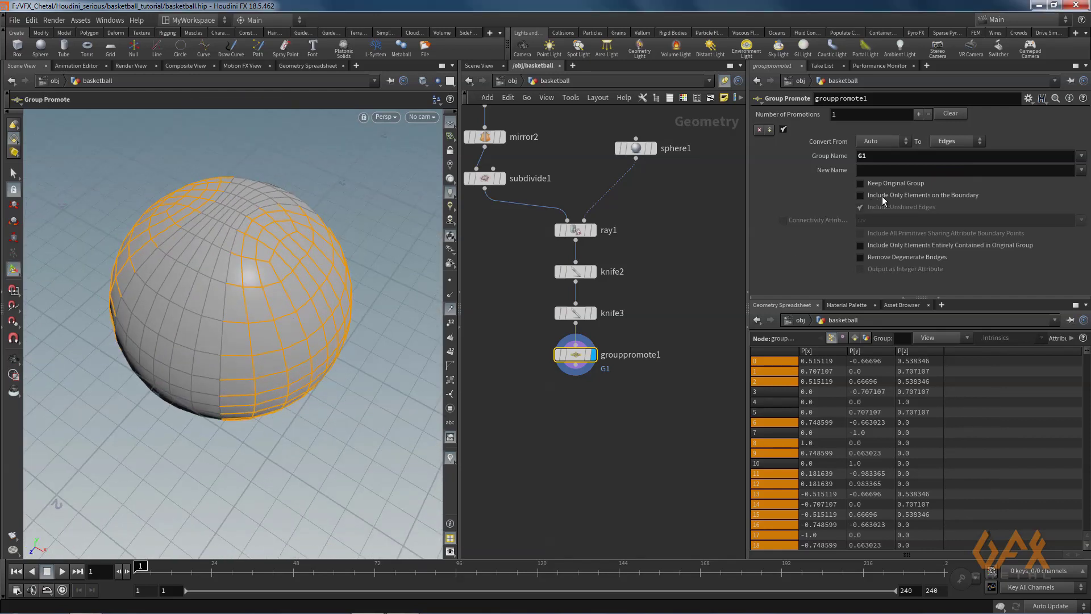
pyautogui.click(860, 182)
pyautogui.click(860, 196)
pyautogui.moveTo(166, 246); pyautogui.dragTo(243, 263)
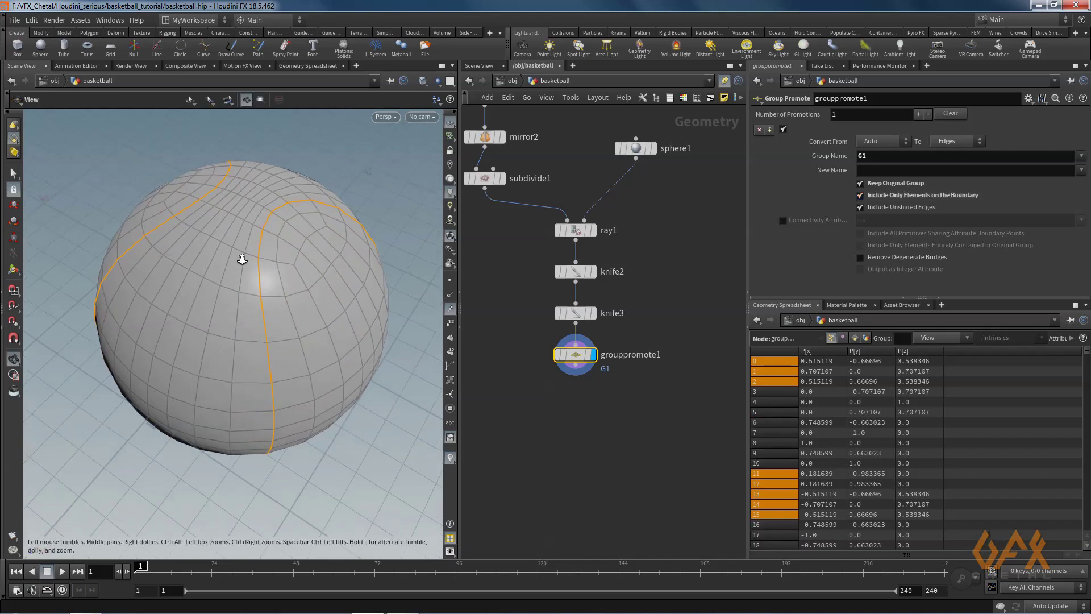
# Try G2 as the group to promote and restore the Group Name to G1.
pyautogui.click(875, 158)
pyautogui.press('BackSpace')
pyautogui.press('Return')
pyautogui.click(875, 158)
pyautogui.press('BackSpace')
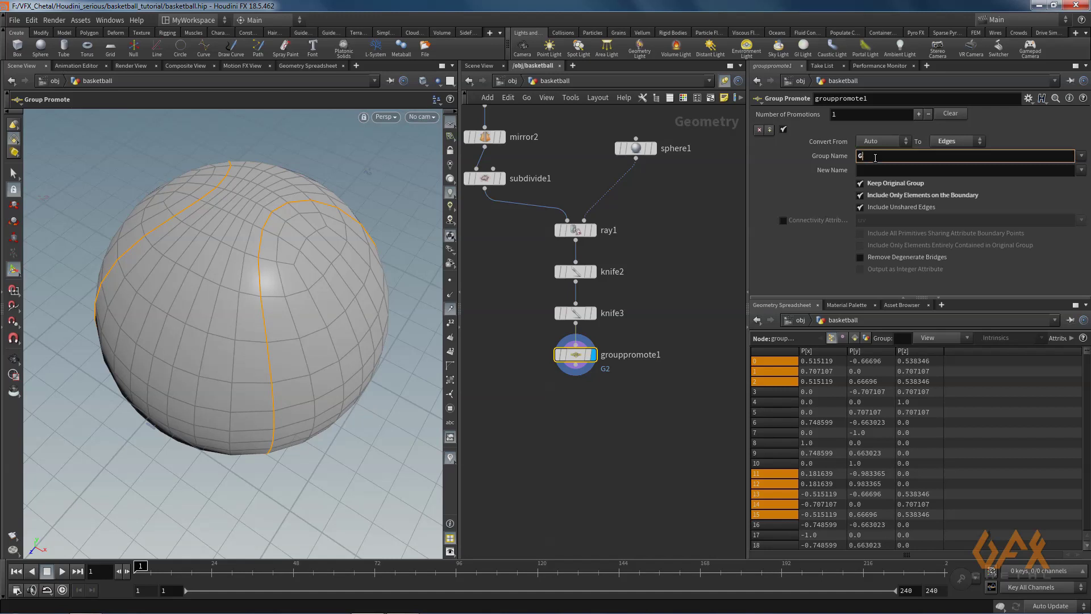
pyautogui.write('1')
pyautogui.click(870, 168)
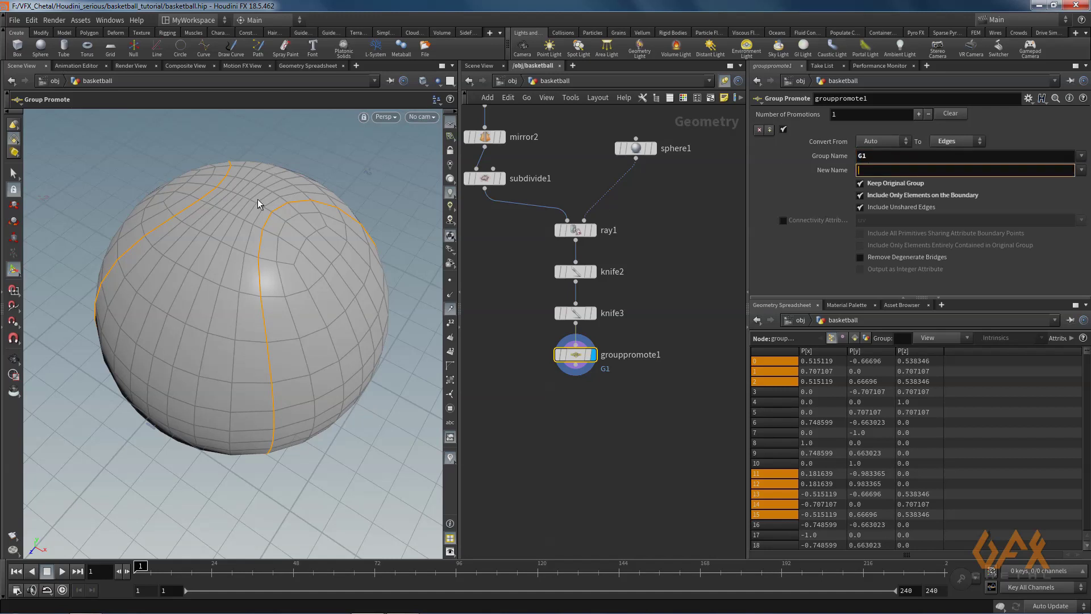
# Examine the promoted G1 boundary edges around the ball from several sides.
pyautogui.rightClick(179, 223)
pyautogui.click(159, 215)
pyautogui.press('Escape')
pyautogui.moveTo(190, 200); pyautogui.dragTo(297, 227)
pyautogui.moveTo(297, 227); pyautogui.dragTo(329, 196, button='middle')
pyautogui.moveTo(329, 196); pyautogui.dragTo(166, 319)
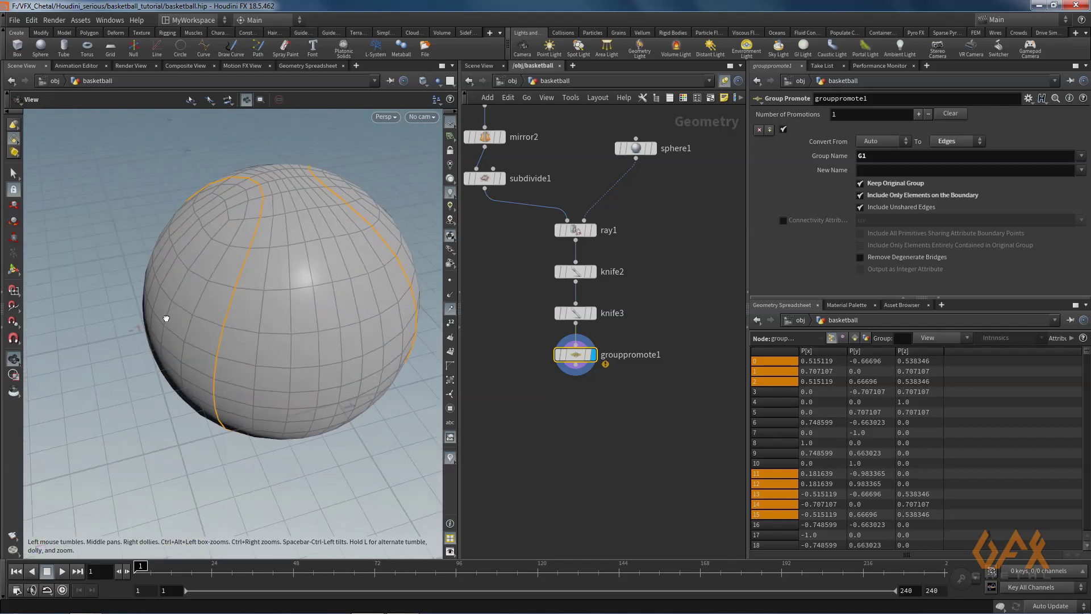
pyautogui.moveTo(251, 259); pyautogui.dragTo(178, 302, button='middle')
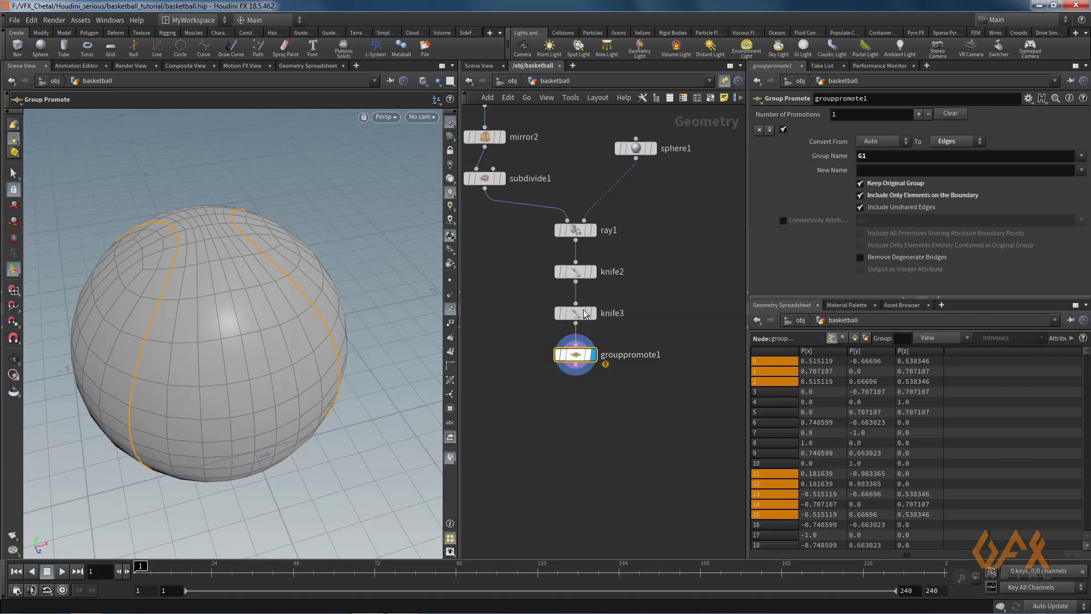
# Try a depth of 3 on the Subdivide node and inspect the resulting G1 seam edges on the ball.
pyautogui.moveTo(497, 241); pyautogui.dragTo(549, 279, button='middle')
pyautogui.click(536, 216)
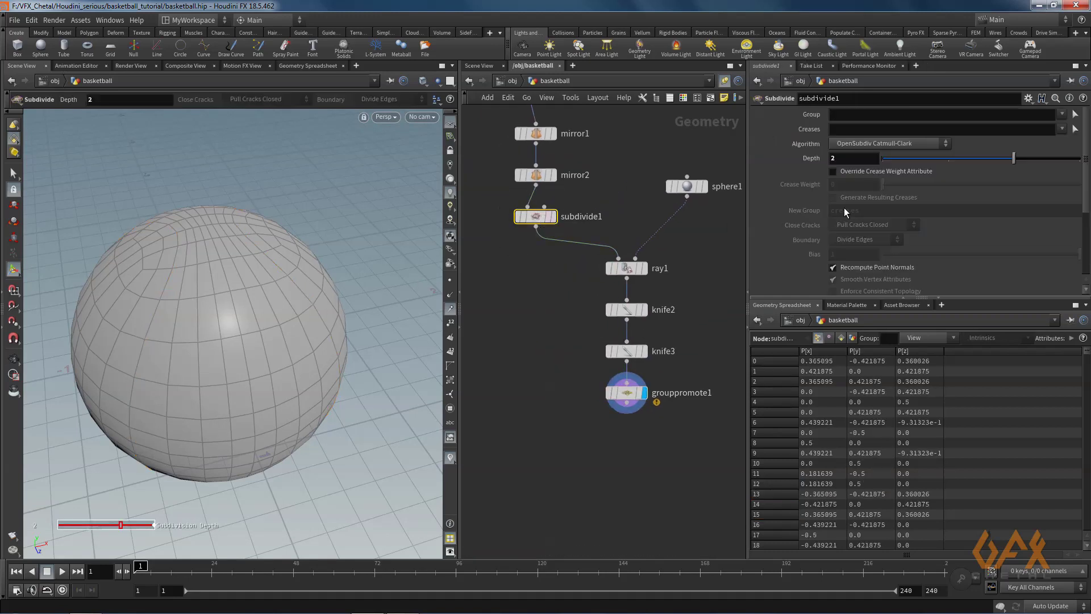
pyautogui.write('3')
pyautogui.press('Return')
pyautogui.click(643, 395)
pyautogui.moveTo(208, 348); pyautogui.dragTo(173, 327)
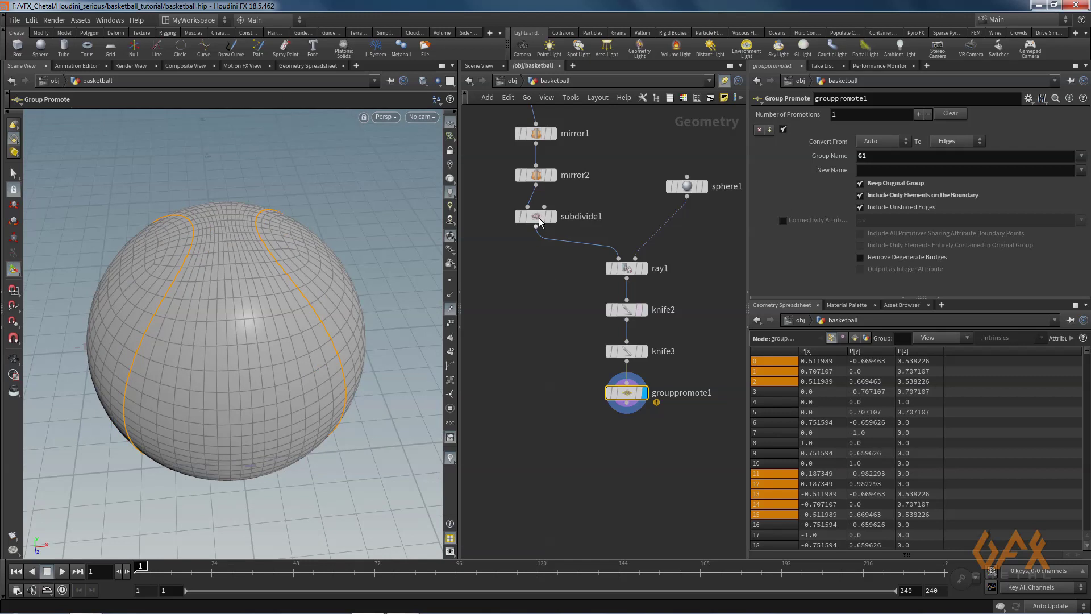
# Restore the Subdivide depth to 2 and return to the Group Promote node.
pyautogui.click(537, 218)
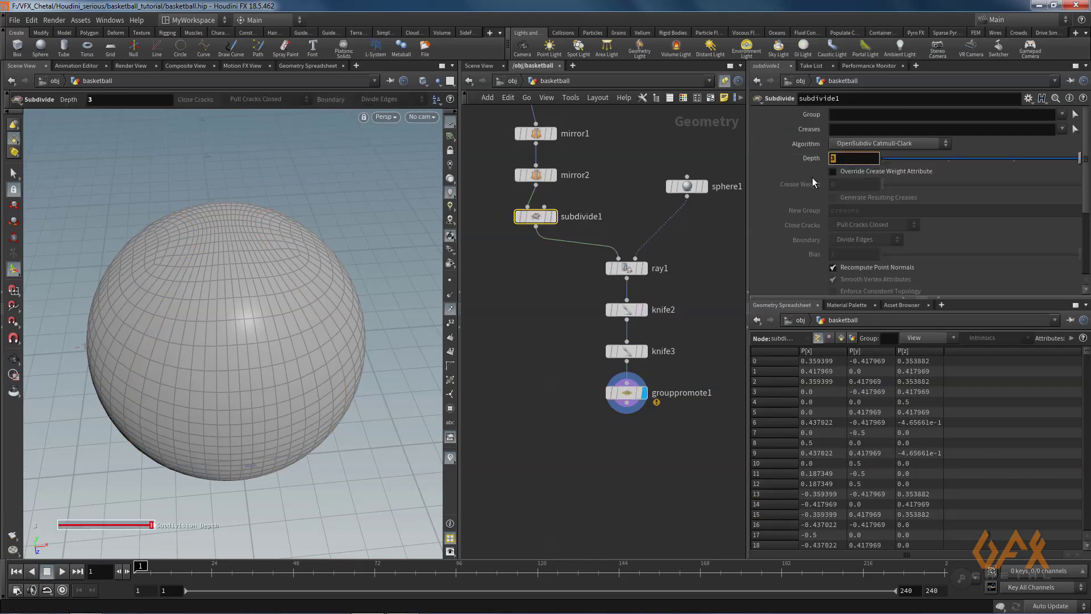
pyautogui.write('2')
pyautogui.press('Return')
pyautogui.click(626, 393)
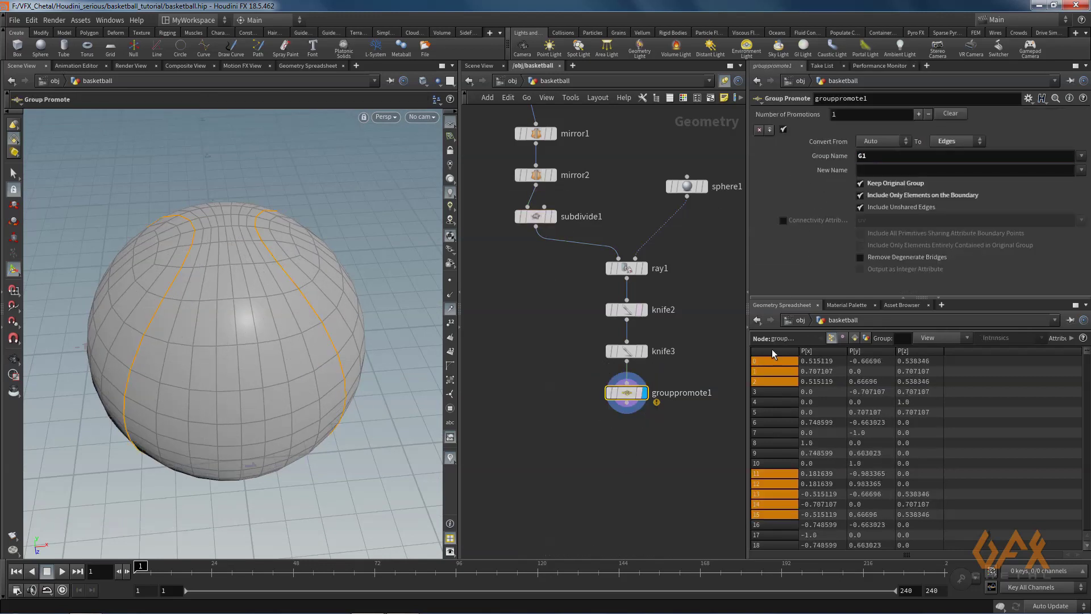
# Name the promoted G1 edge group seam_G1, and append and display a second Group Promote node.
pyautogui.click(869, 170)
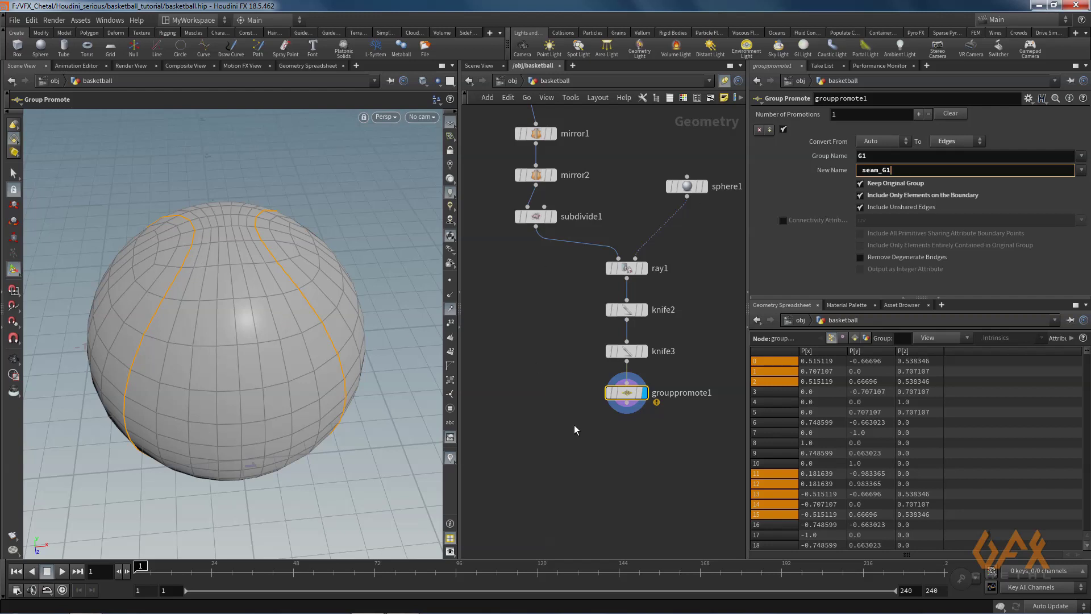
pyautogui.moveTo(587, 393); pyautogui.dragTo(545, 326, button='middle')
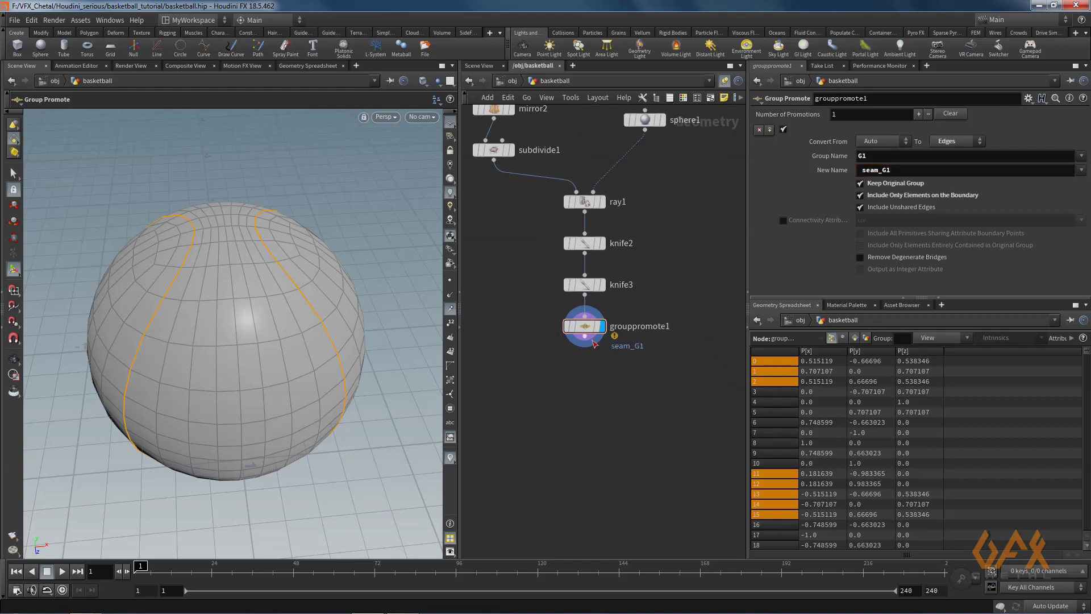
pyautogui.write('group')
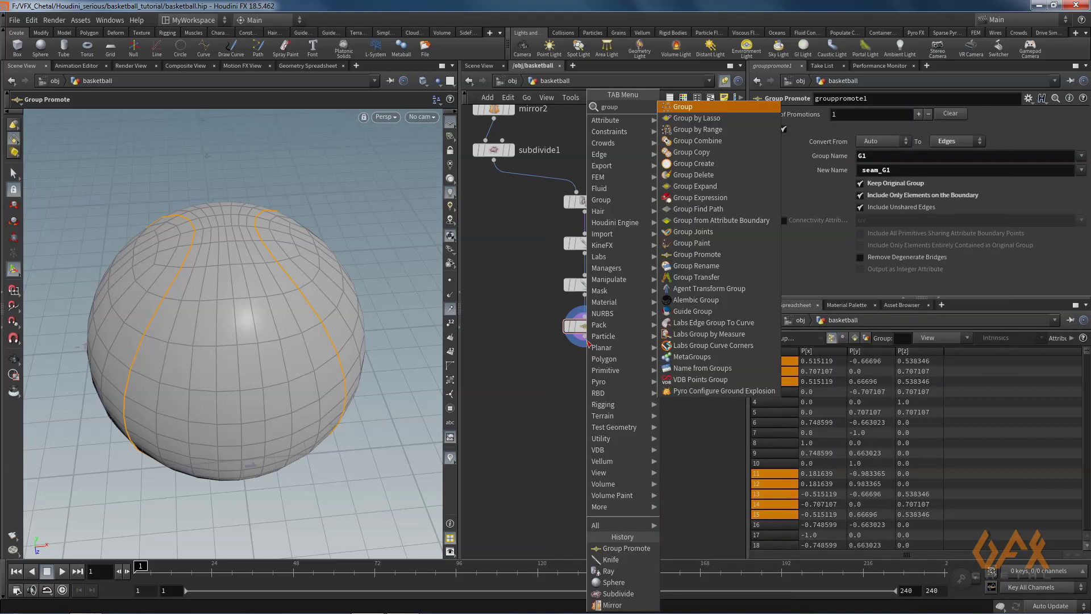
pyautogui.write('pro')
pyautogui.press('Return')
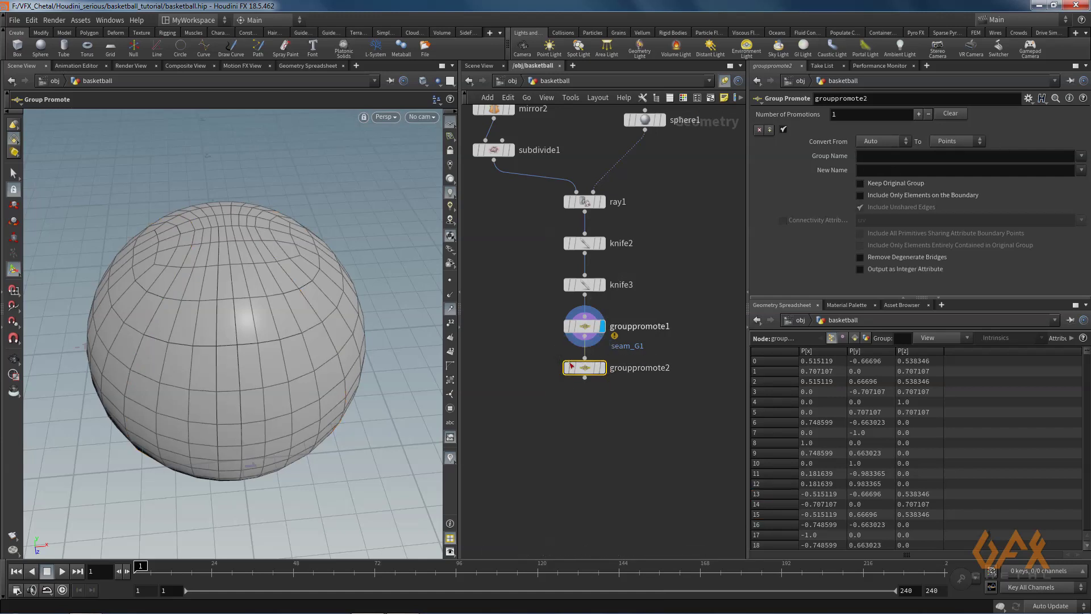
pyautogui.click(602, 368)
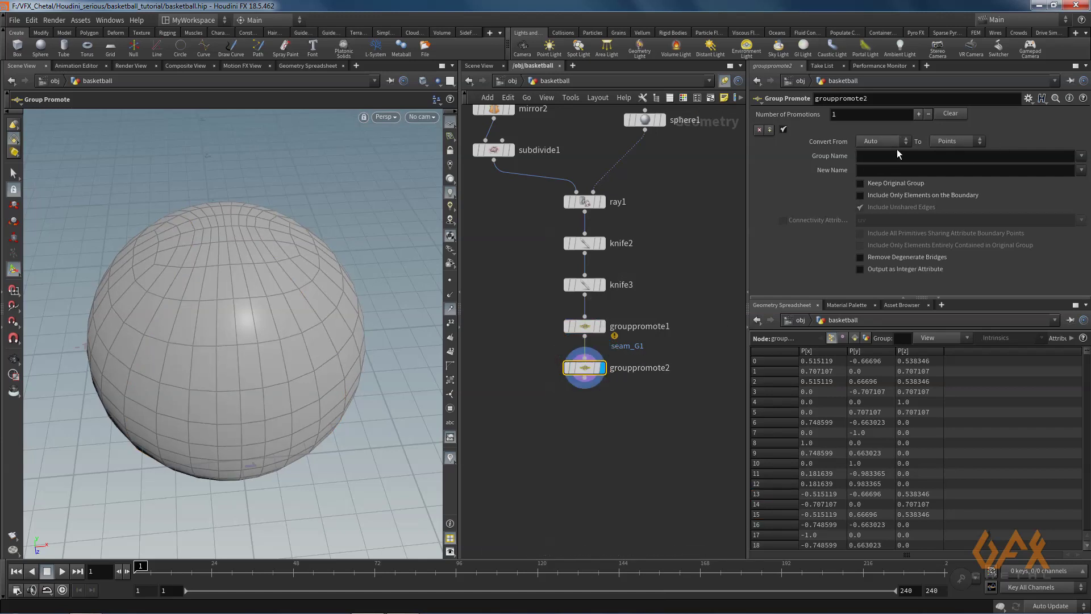
# Choose the front group in the second Group Promote node and convert it to Edges.
pyautogui.click(1081, 156)
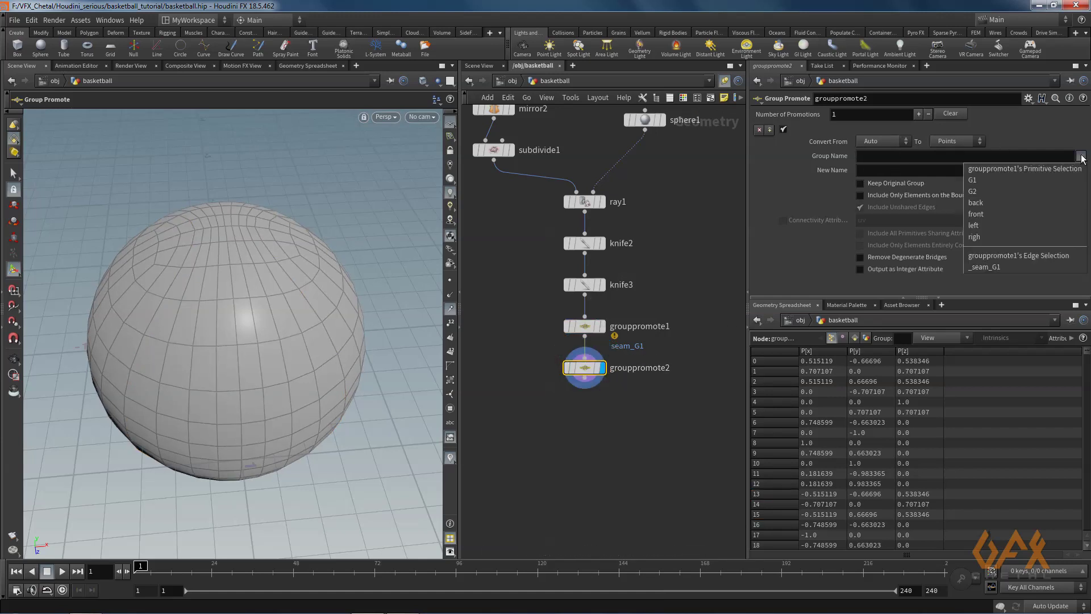
pyautogui.click(988, 215)
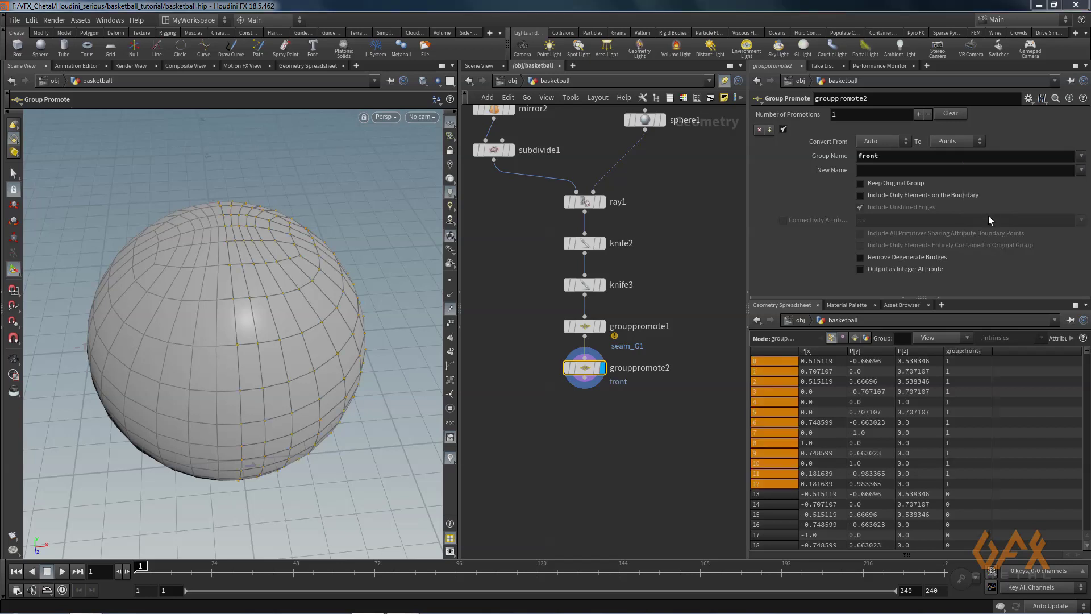
pyautogui.click(956, 141)
pyautogui.click(944, 175)
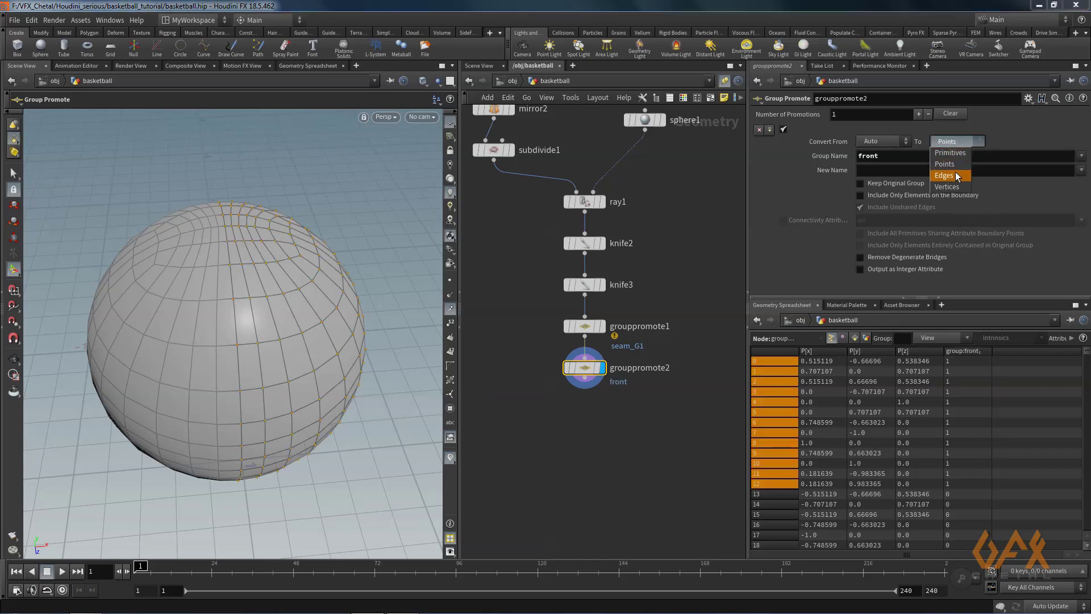
# Keep the original front group, include only elements on the boundary, and name the promoted group seam_G2.
pyautogui.click(860, 183)
pyautogui.click(860, 195)
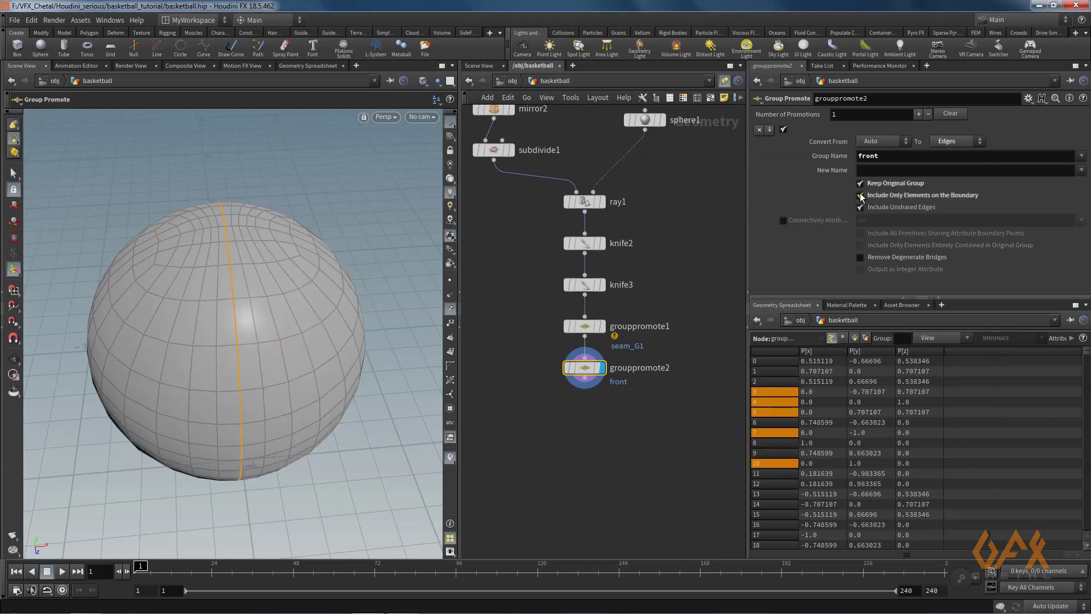
pyautogui.click(874, 171)
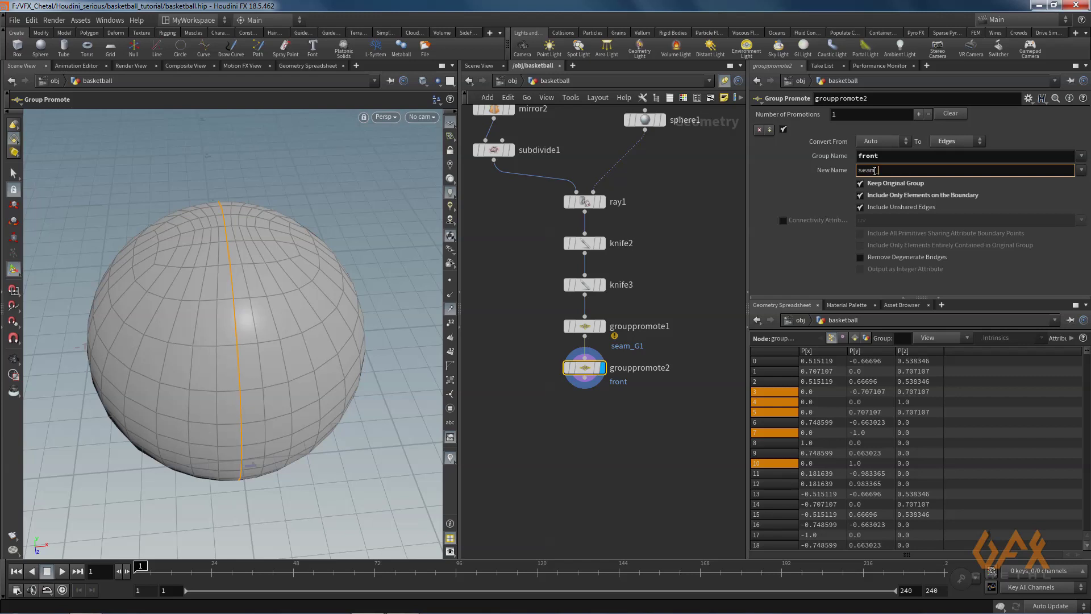
pyautogui.press('Return')
# Duplicate the second Group Promote node and wire the copy after it.
pyautogui.moveTo(582, 367)
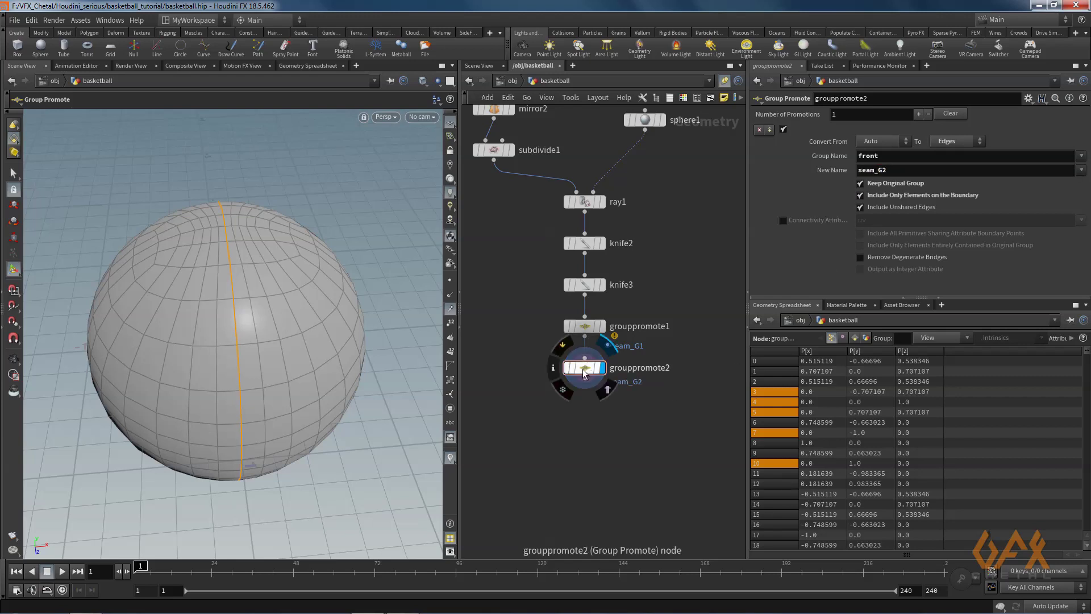
pyautogui.keyDown('alt'); pyautogui.moveTo(584, 369); pyautogui.dragTo(550, 431); pyautogui.keyUp('alt')
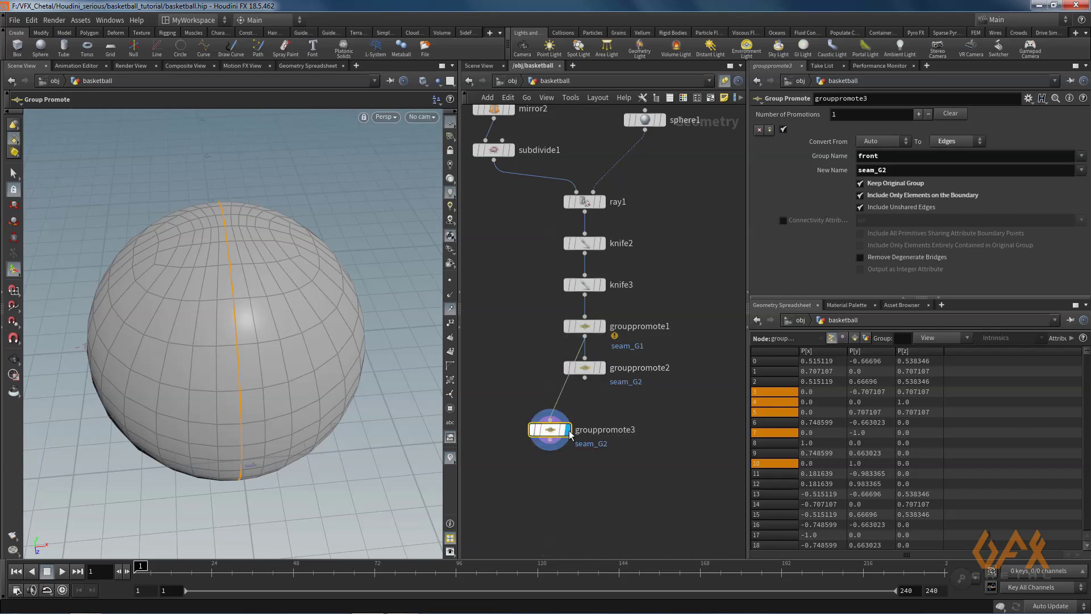
pyautogui.moveTo(584, 376); pyautogui.dragTo(550, 421)
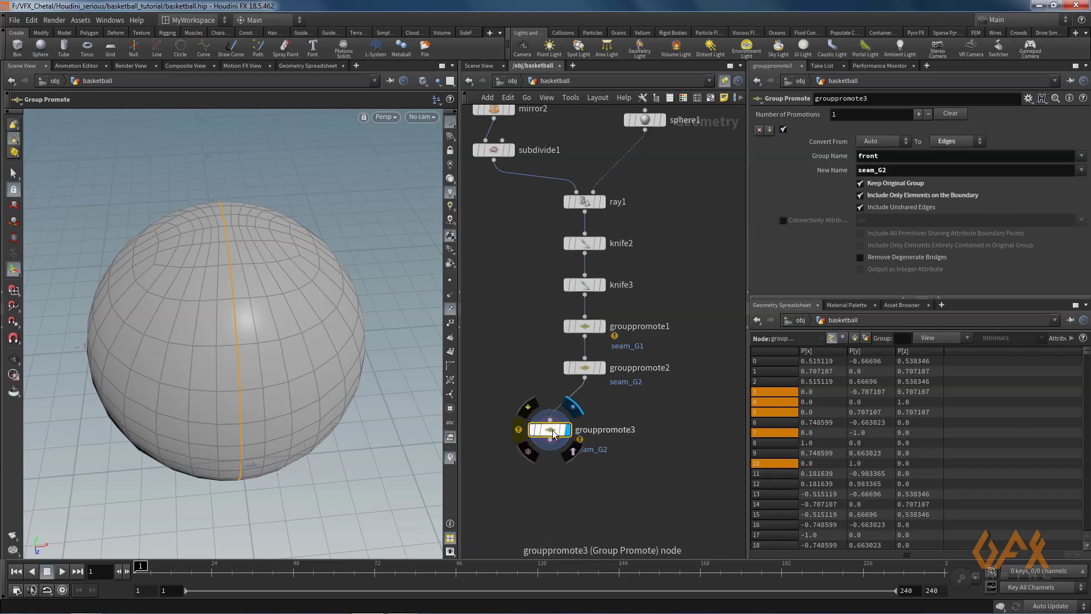
# Promote the left group in the copied node under the new name seam_G3, and align the node beneath the chain.
pyautogui.doubleClick(900, 154)
pyautogui.press('BackSpace')
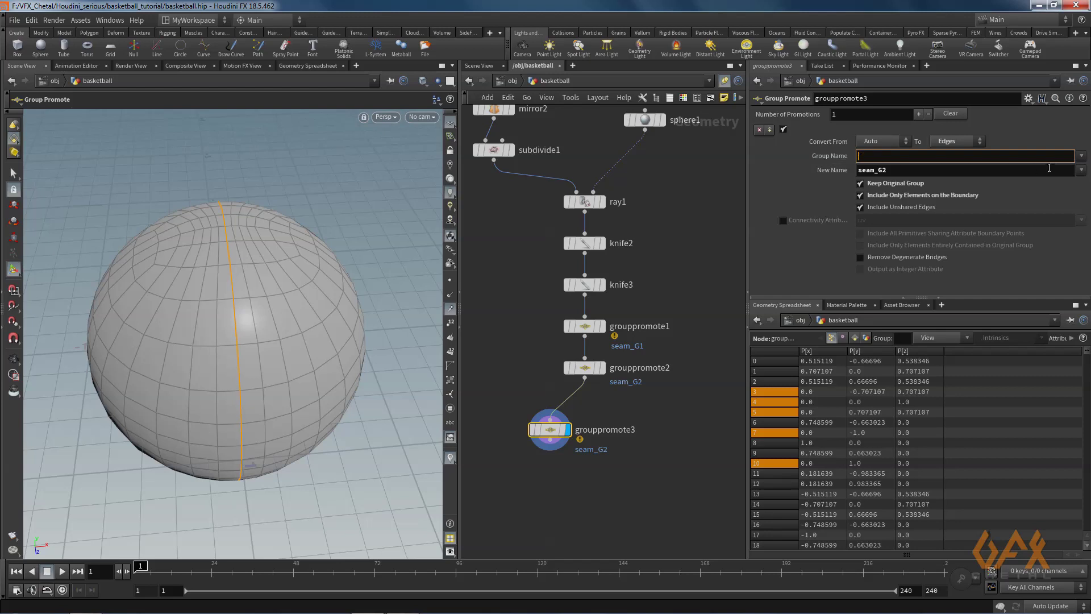
pyautogui.click(1083, 157)
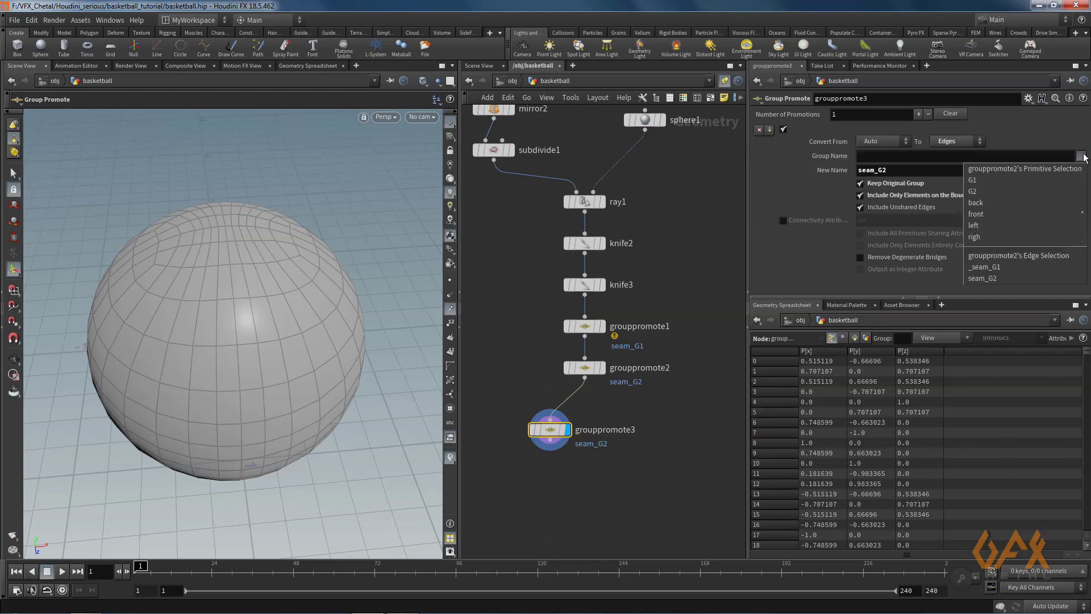
pyautogui.click(979, 226)
pyautogui.click(901, 171)
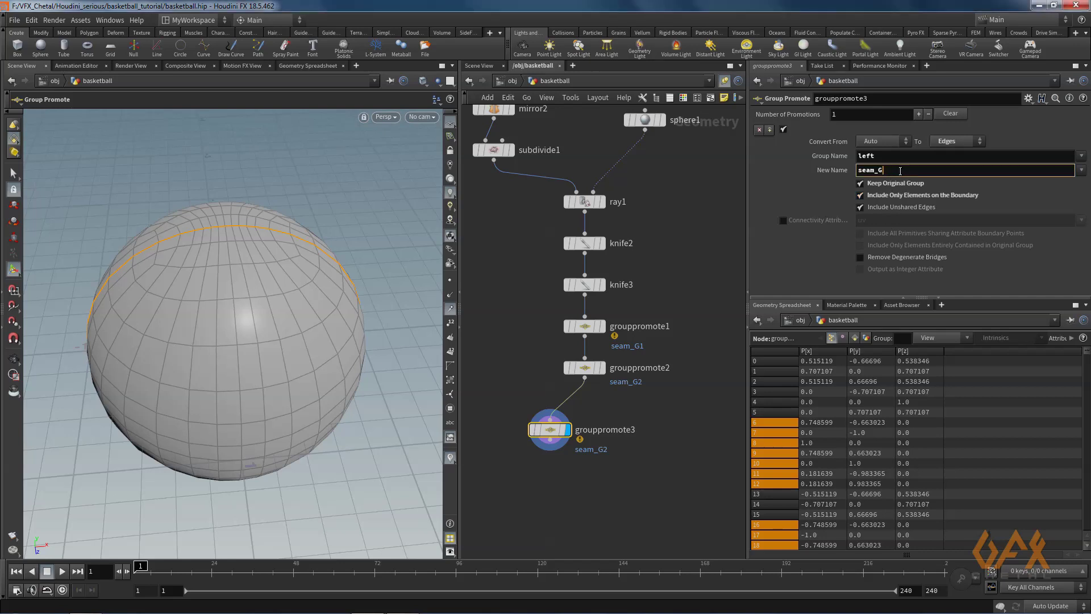
pyautogui.press('Return')
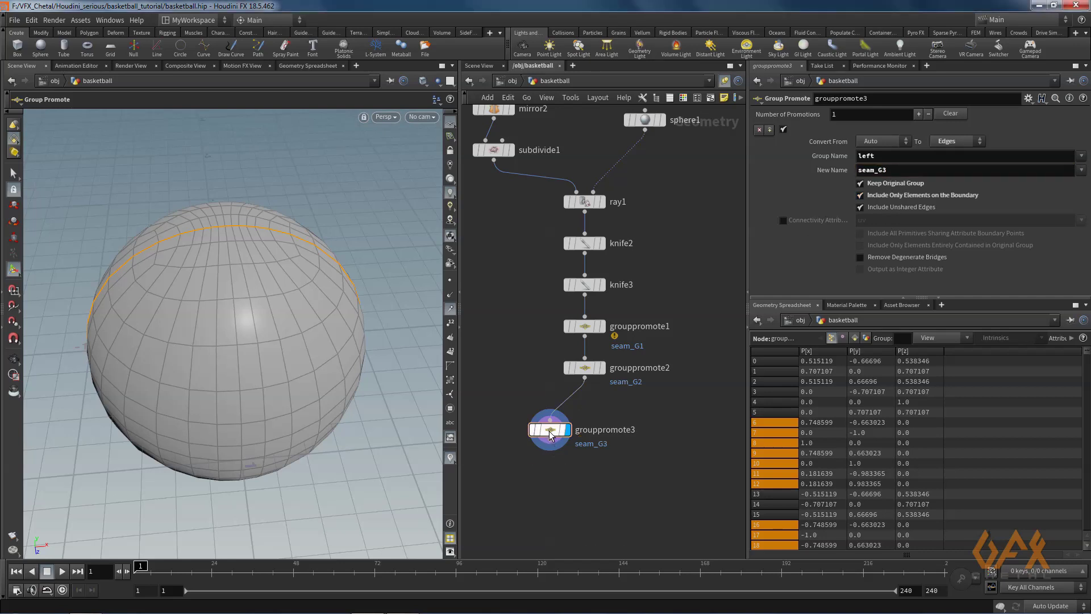
pyautogui.moveTo(547, 431); pyautogui.dragTo(589, 425)
# Display the three Group Promote nodes in turn to review the seam edges each one produces.
pyautogui.click(593, 328)
pyautogui.click(602, 326)
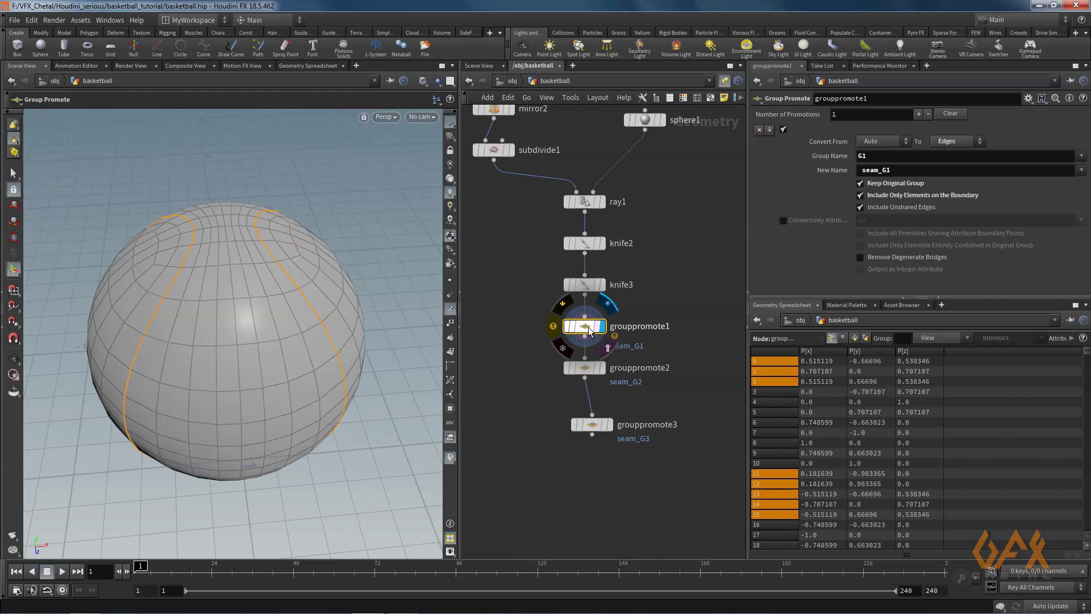
pyautogui.click(602, 369)
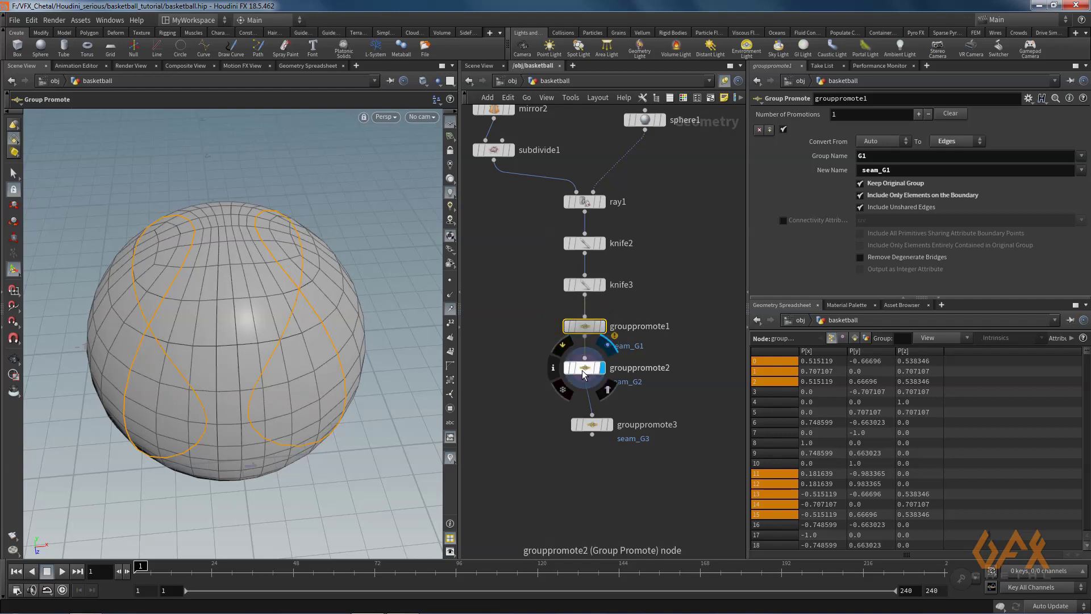
pyautogui.click(591, 425)
pyautogui.click(608, 425)
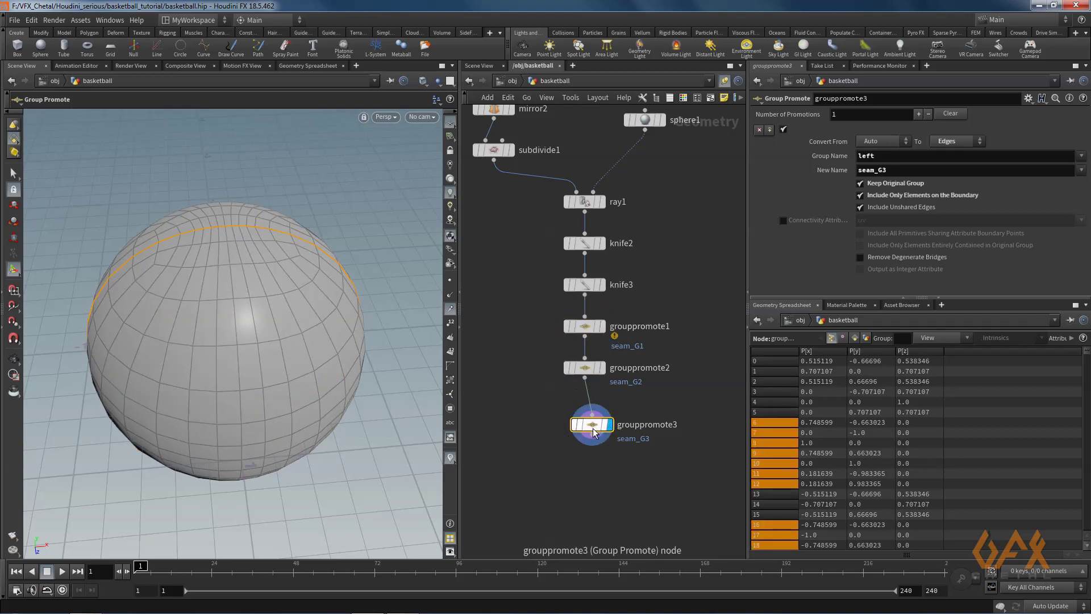
# Append a PolyBevel node after the third Group Promote node and display it.
pyautogui.moveTo(572, 418); pyautogui.dragTo(569, 351, button='middle')
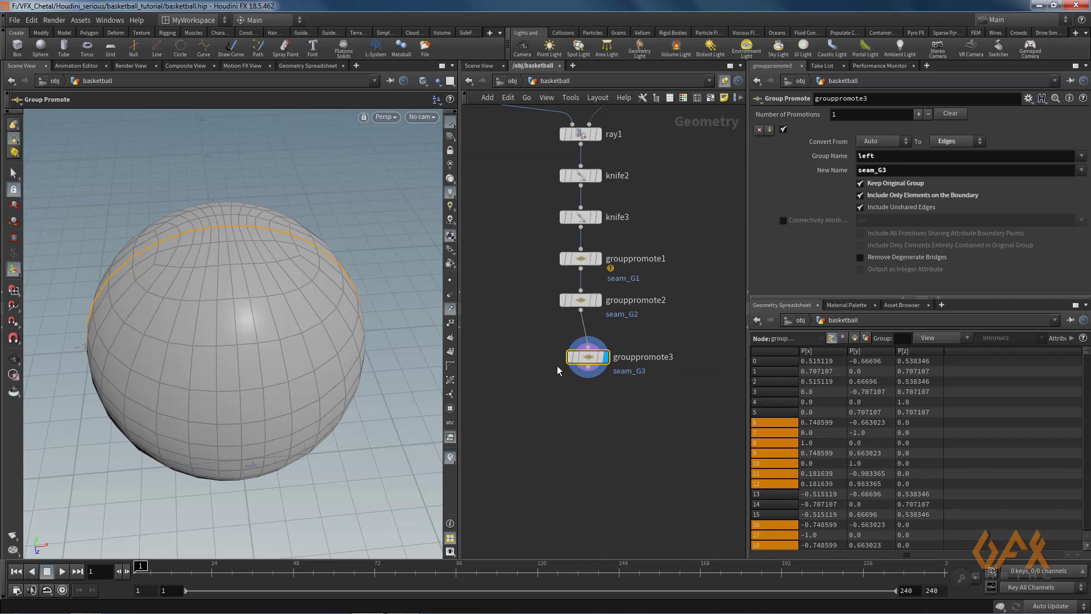
pyautogui.press('Tab')
pyautogui.write('polybe')
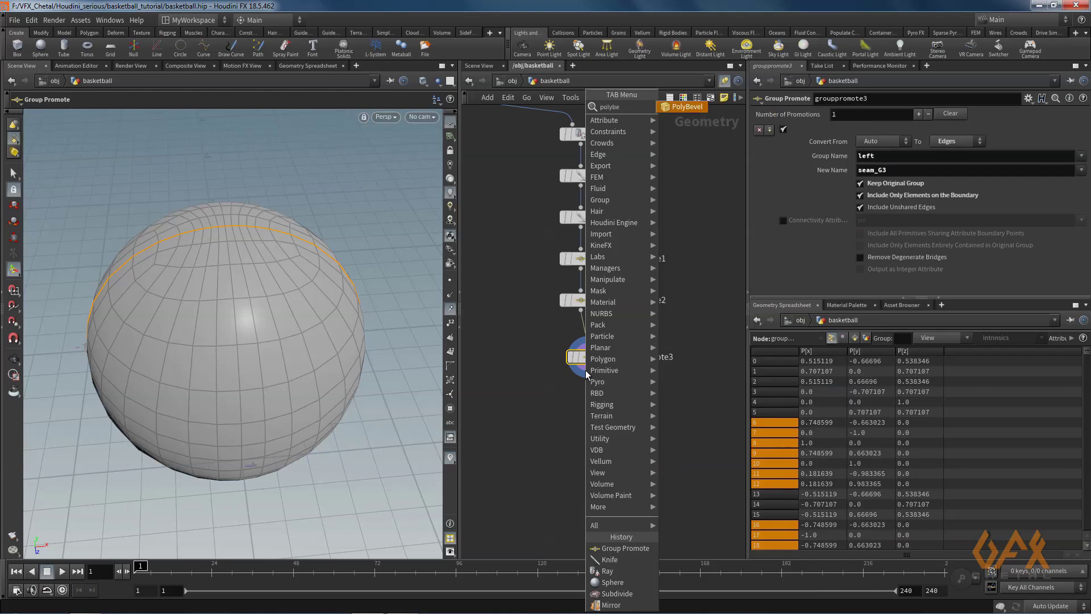
pyautogui.press('Return')
pyautogui.click(609, 401)
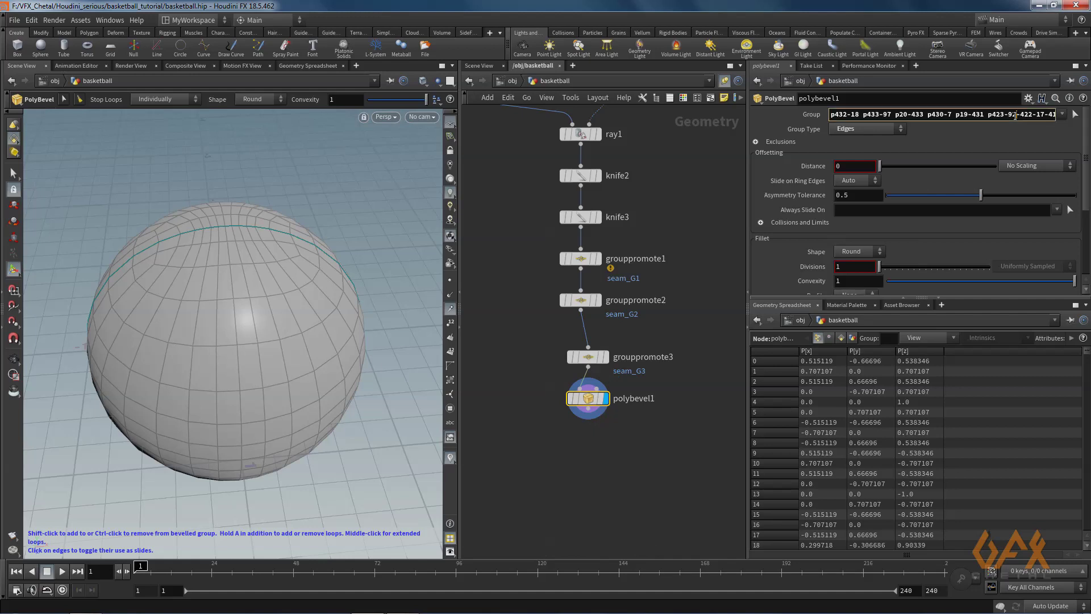
# Replace the PolyBevel's listed edges with the promoted G1 seam edge group.
pyautogui.tripleClick(1014, 115)
pyautogui.press('BackSpace')
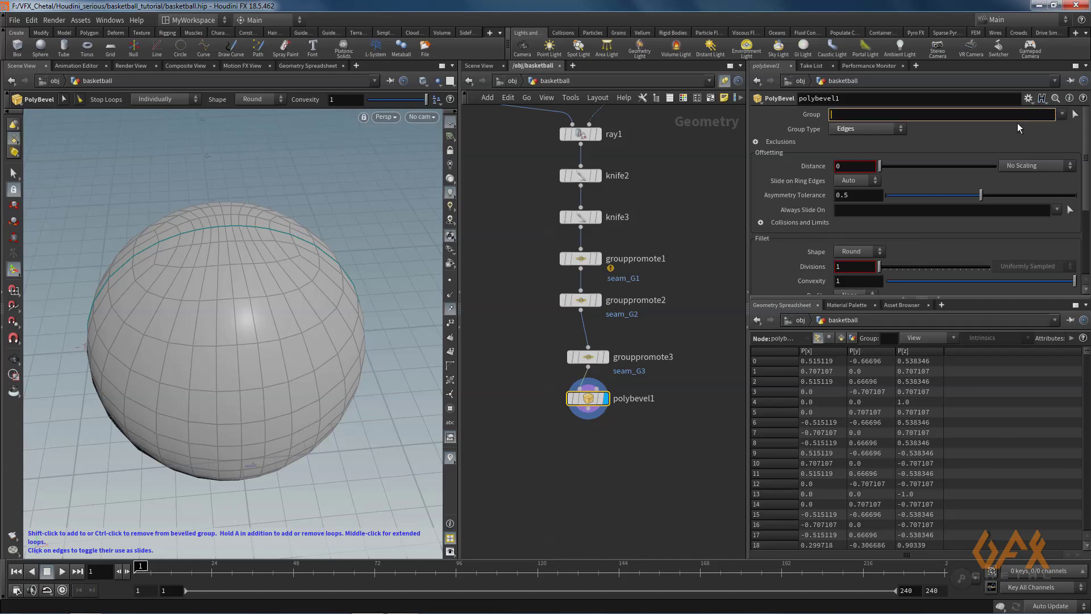
pyautogui.click(1062, 115)
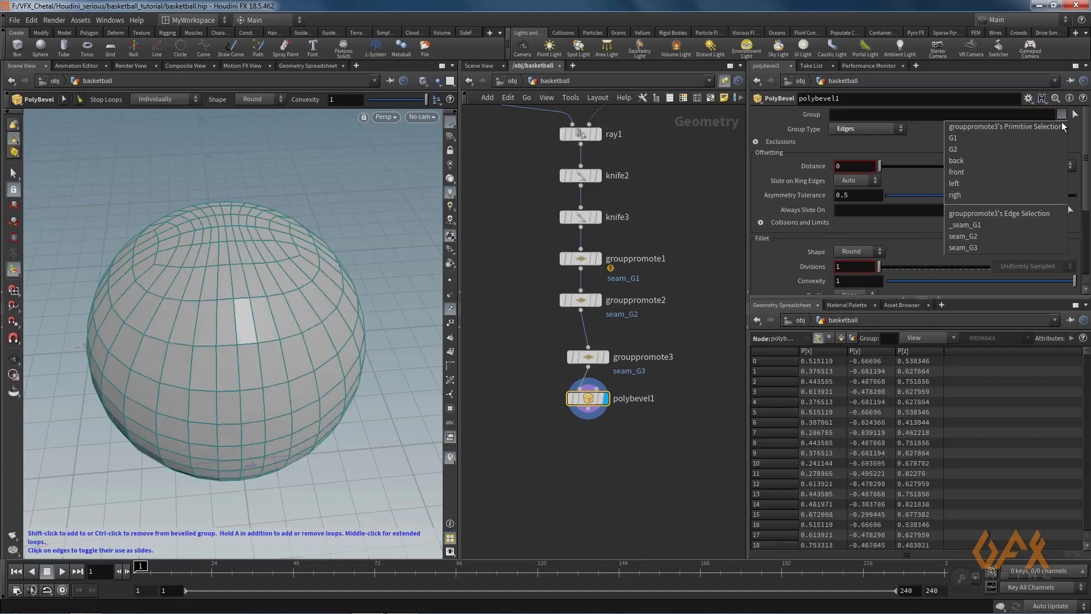
pyautogui.click(977, 226)
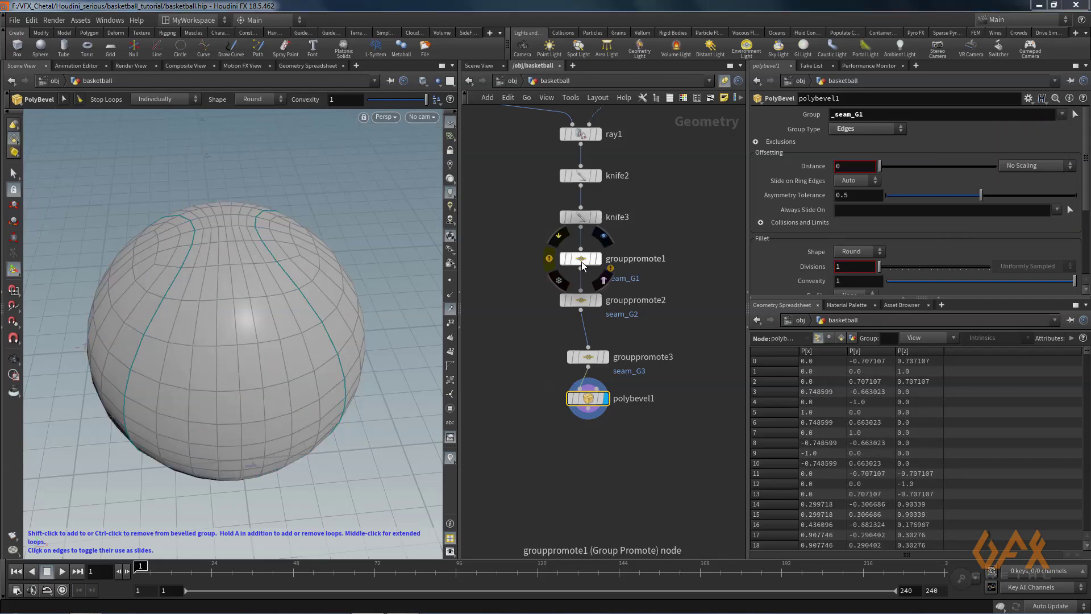
# Remove the leading space from the first promotion's new name and set the PolyBevel group to seam_G1.
pyautogui.click(581, 259)
pyautogui.click(864, 170)
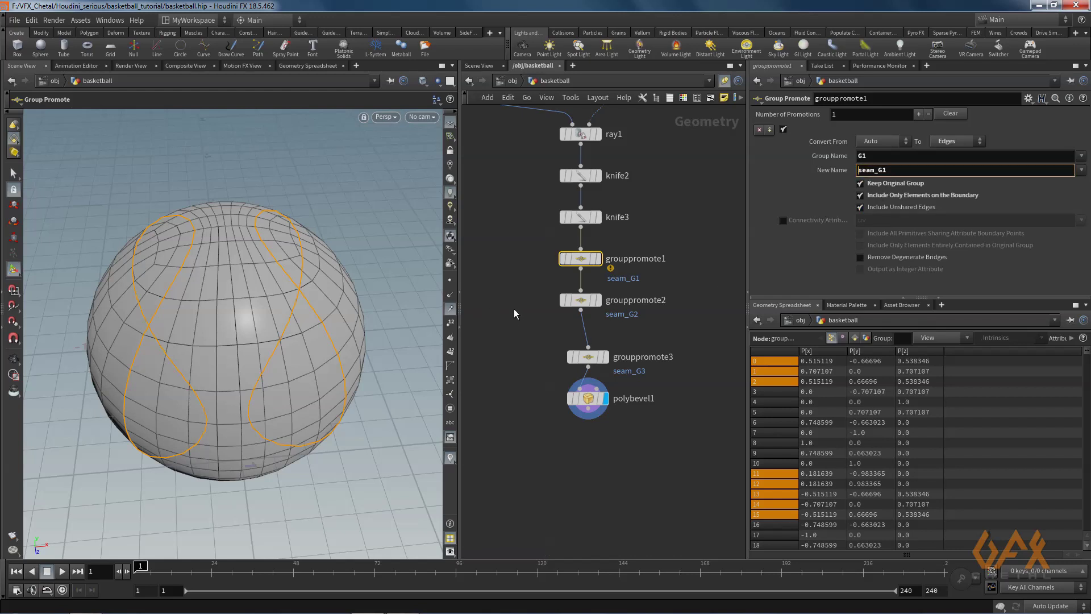
pyautogui.click(589, 402)
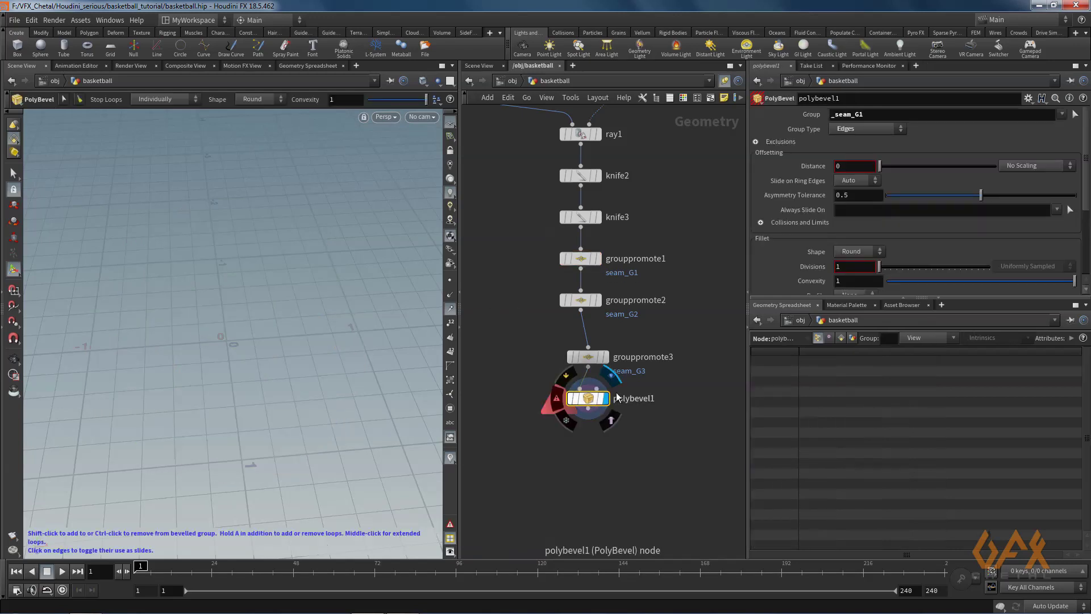
pyautogui.click(838, 115)
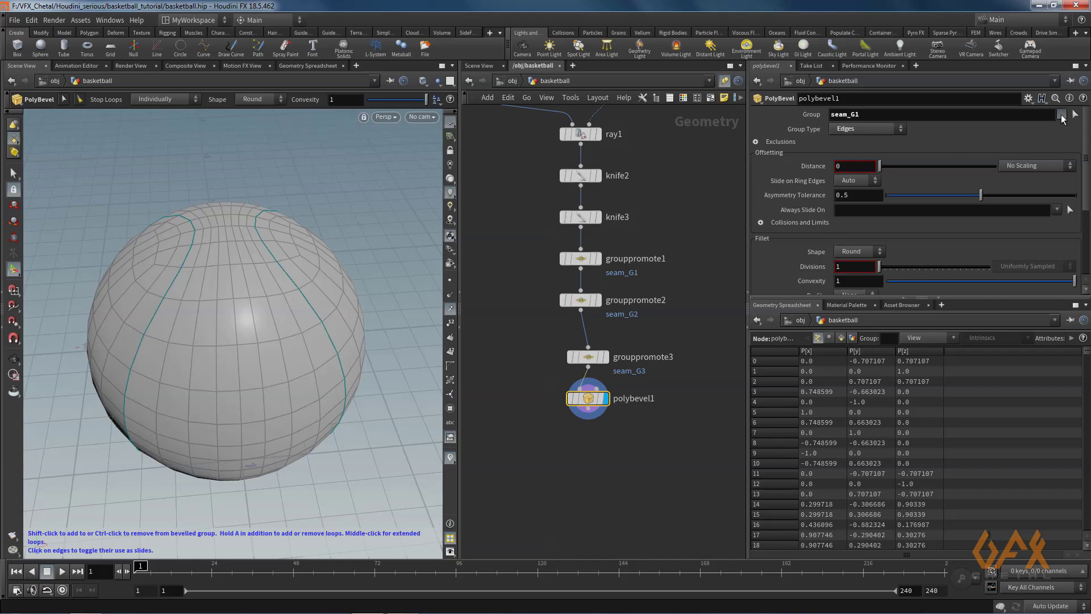
# Add the seam_G2 and seam_G3 edge groups to the PolyBevel's group alongside seam_G1.
pyautogui.click(1061, 114)
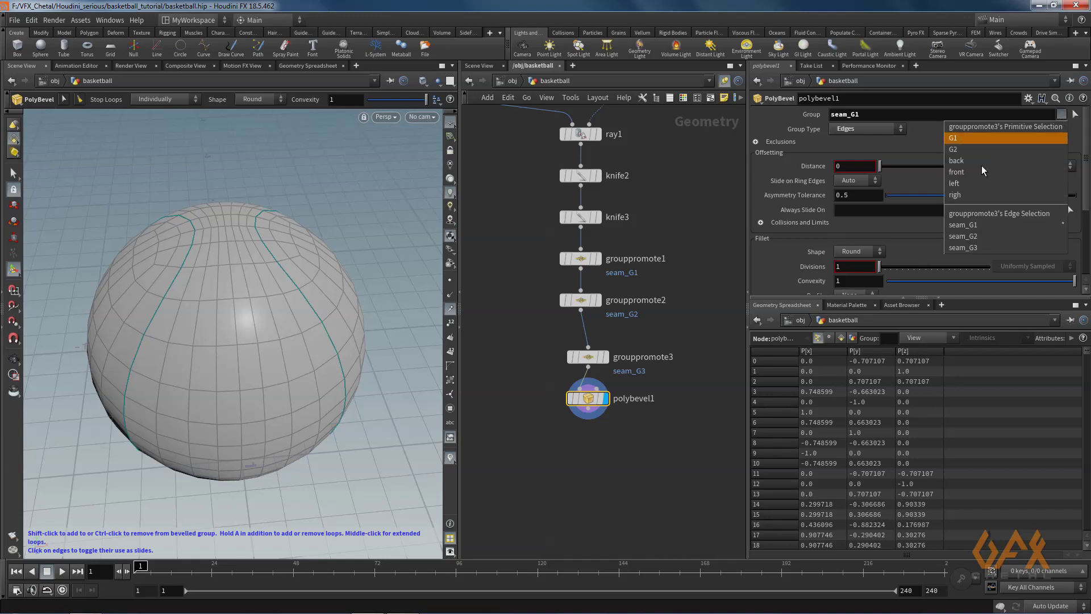
pyautogui.click(967, 236)
pyautogui.click(1061, 114)
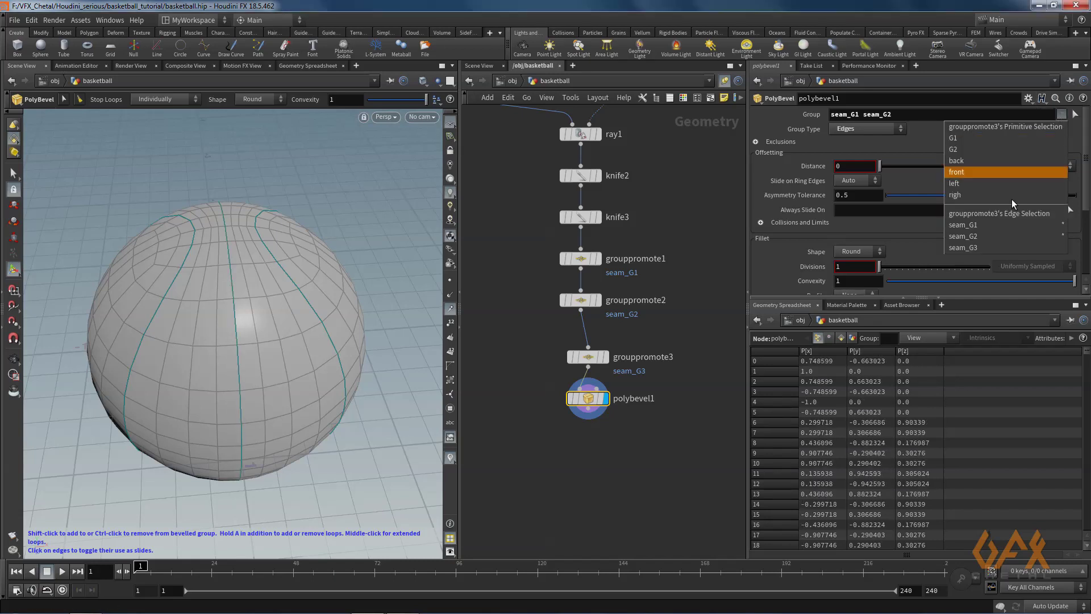
pyautogui.click(981, 248)
# Set the PolyBevel distance to 0.018 and its fillet divisions to 2.
pyautogui.press('Escape')
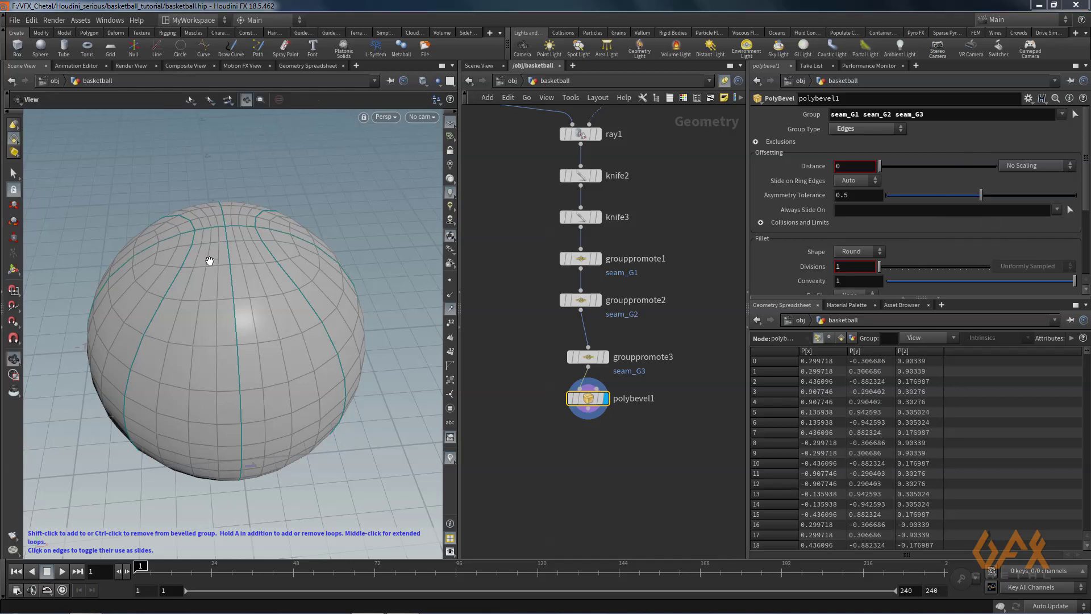
pyautogui.moveTo(209, 261); pyautogui.dragTo(297, 258, button='right')
pyautogui.moveTo(290, 261); pyautogui.dragTo(186, 250)
pyautogui.moveTo(185, 251); pyautogui.dragTo(230, 233, button='middle')
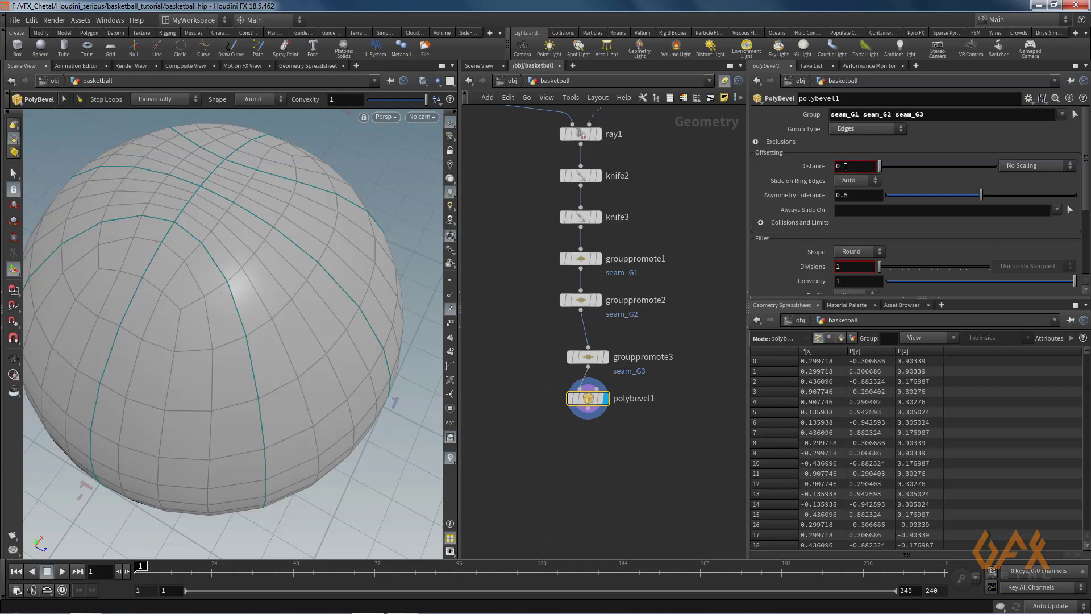
pyautogui.click(847, 167)
pyautogui.write('.018')
pyautogui.press('Return')
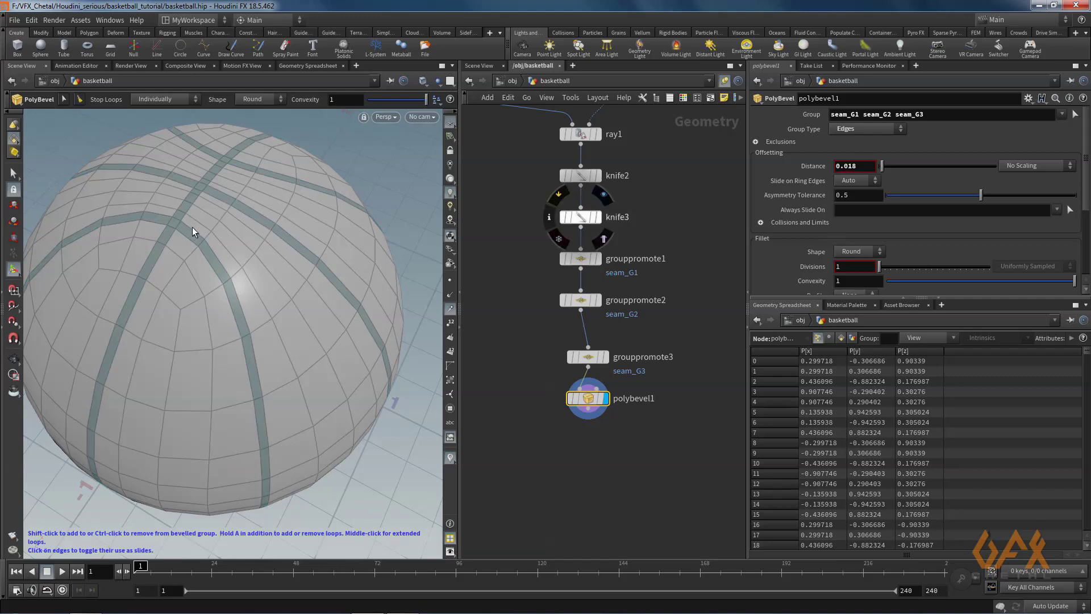
pyautogui.doubleClick(841, 268)
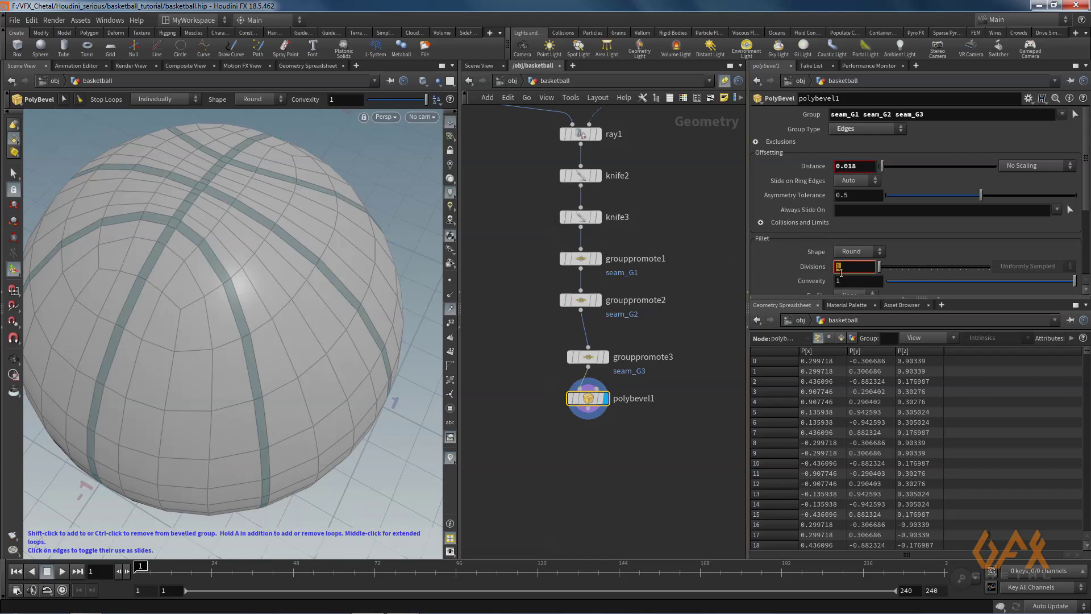
pyautogui.write('2')
pyautogui.press('Return')
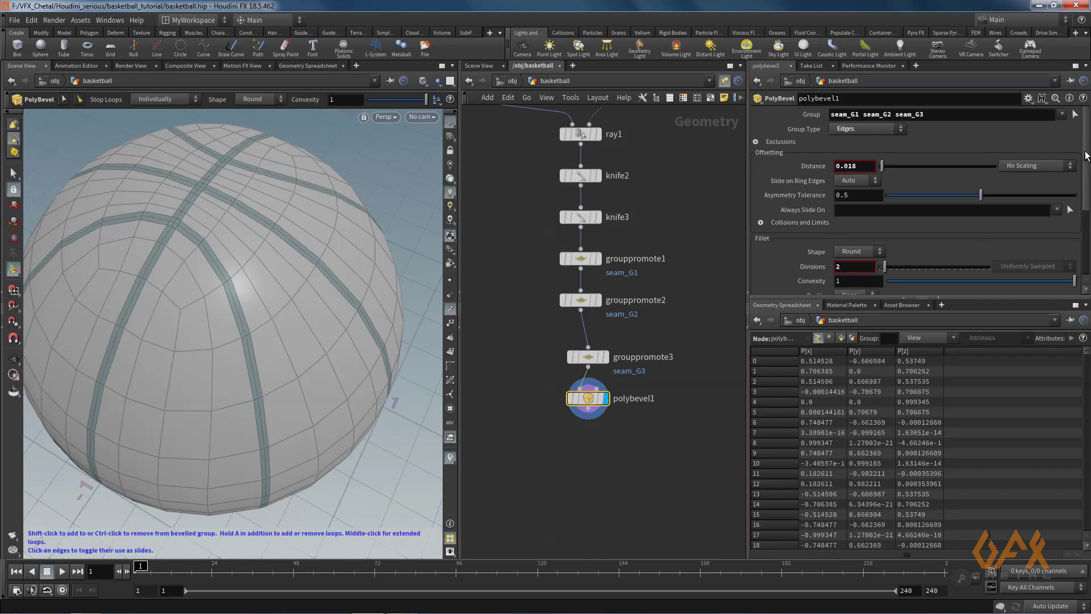
# Enable the Point Fillet Polygons and Edge Fillet Polygons output groups on the PolyBevel, keeping their default names.
pyautogui.scroll(-3, 1087, 147)
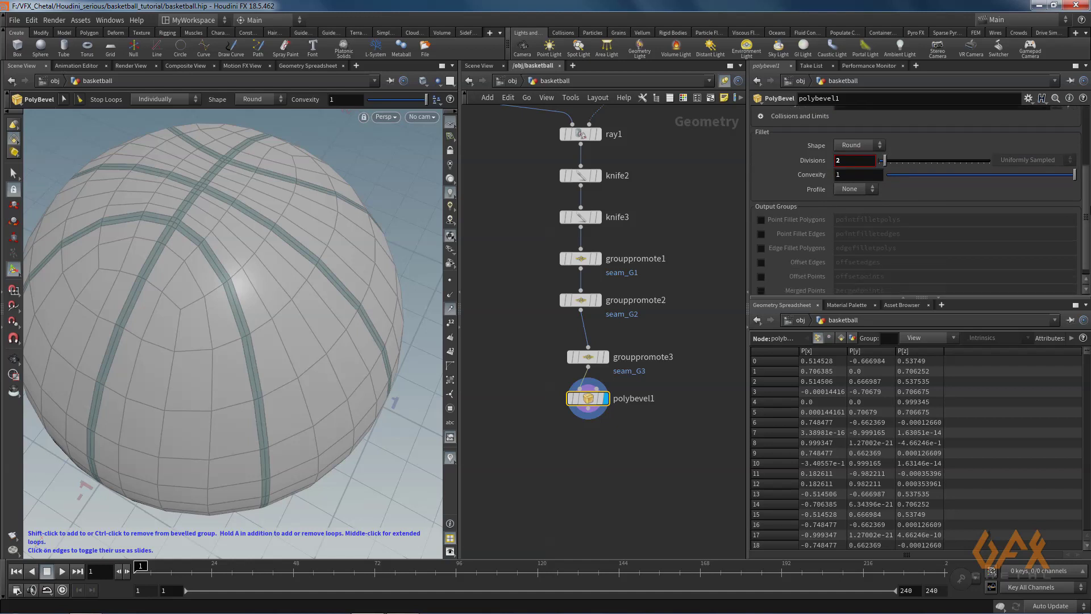
pyautogui.click(760, 212)
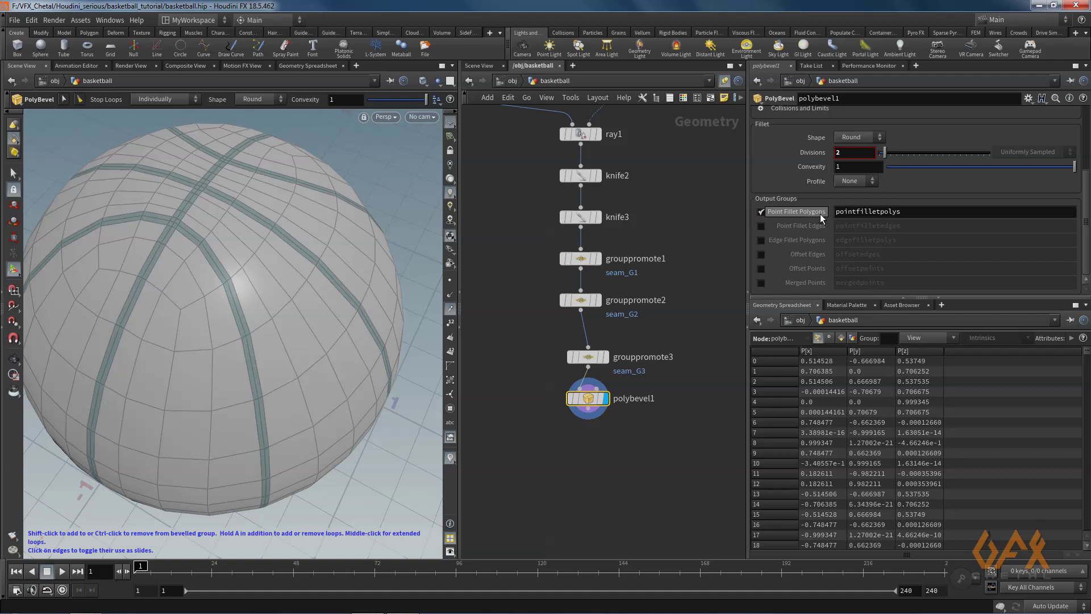
pyautogui.click(761, 241)
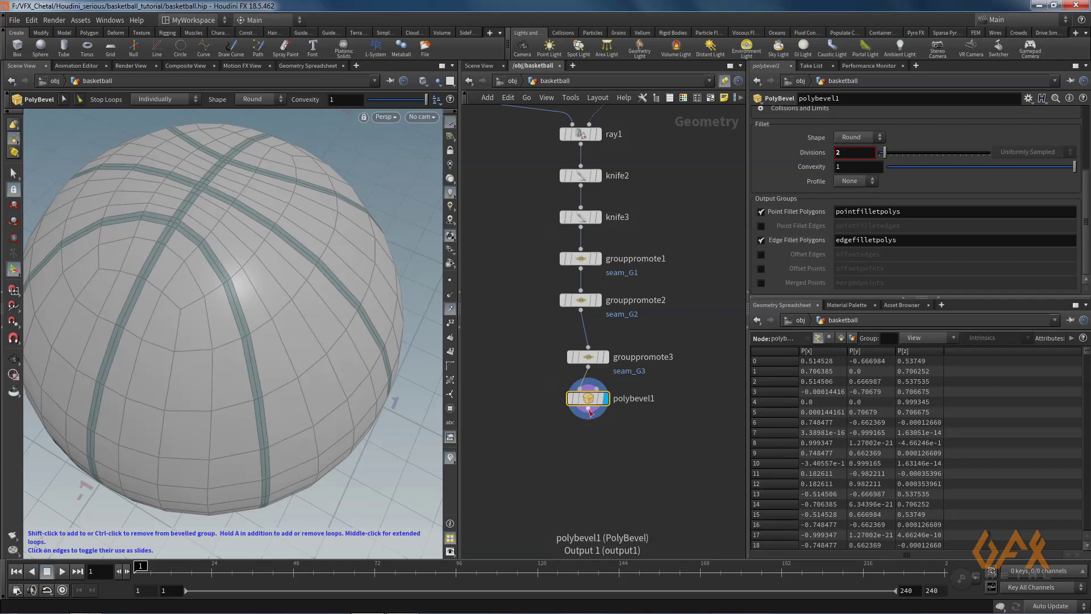
# Append a PolyExtrude node after the PolyBevel and display it.
pyautogui.click(589, 411)
pyautogui.write('po')
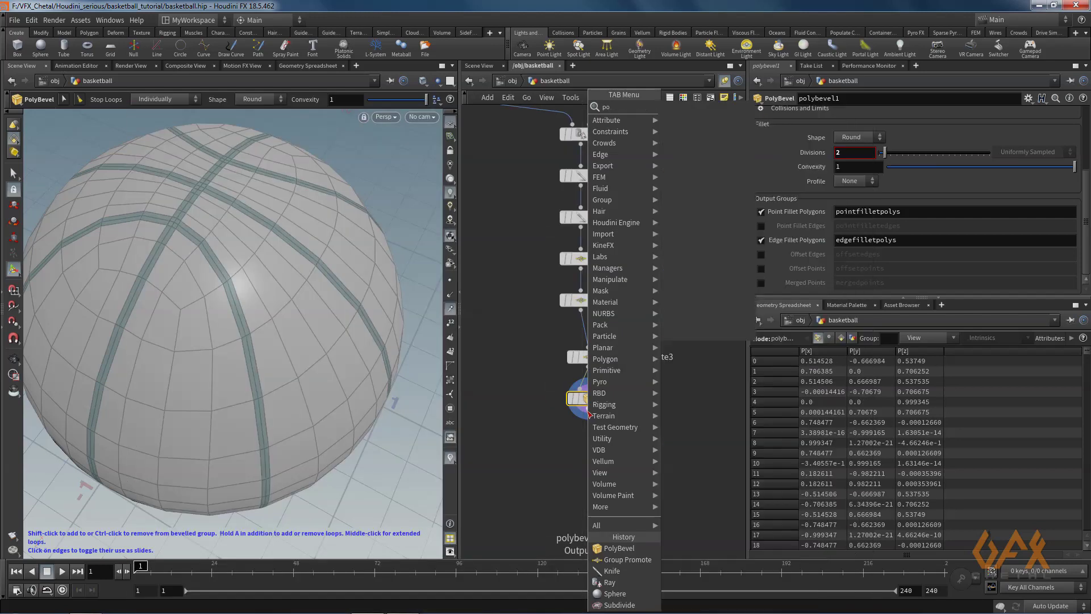
pyautogui.write('lyex')
pyautogui.press('Return')
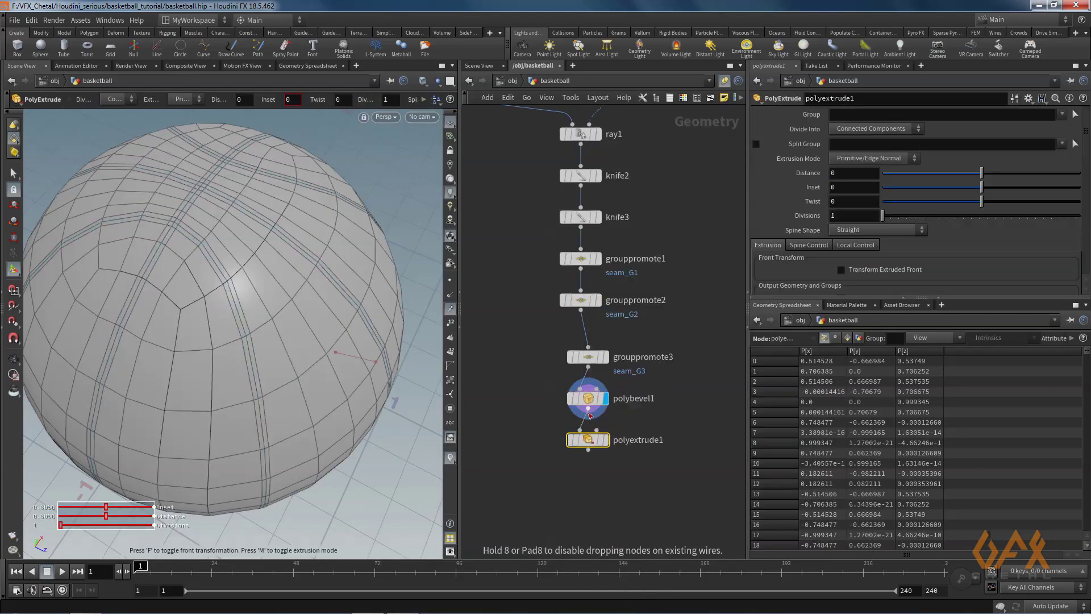
pyautogui.click(591, 440)
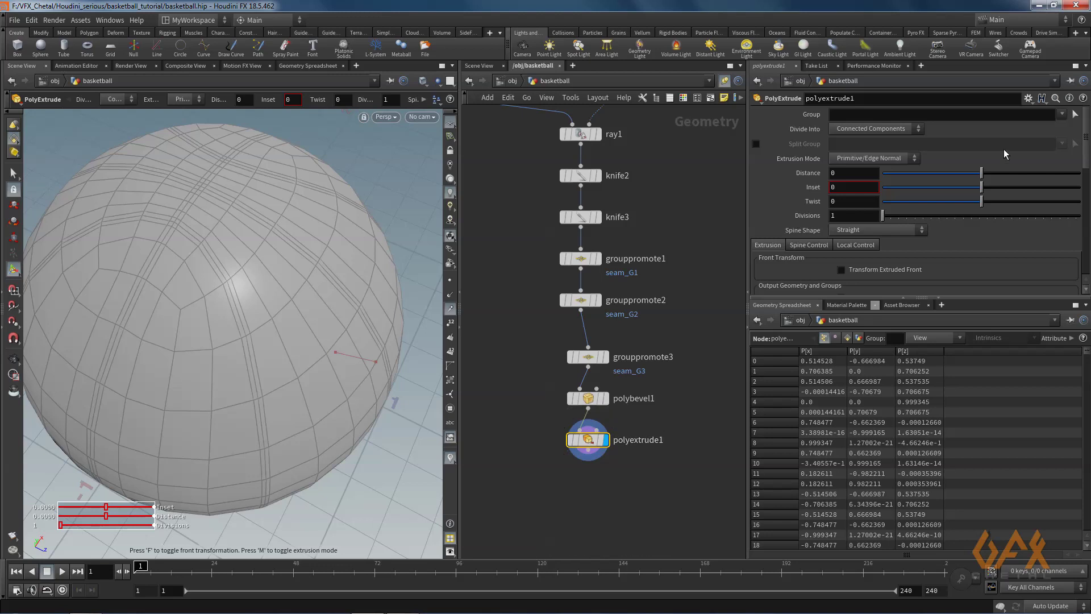
# Restrict the PolyExtrude to the edgefilletpolys group, push it inward by -0.049, and check the seam intersections.
pyautogui.click(1061, 115)
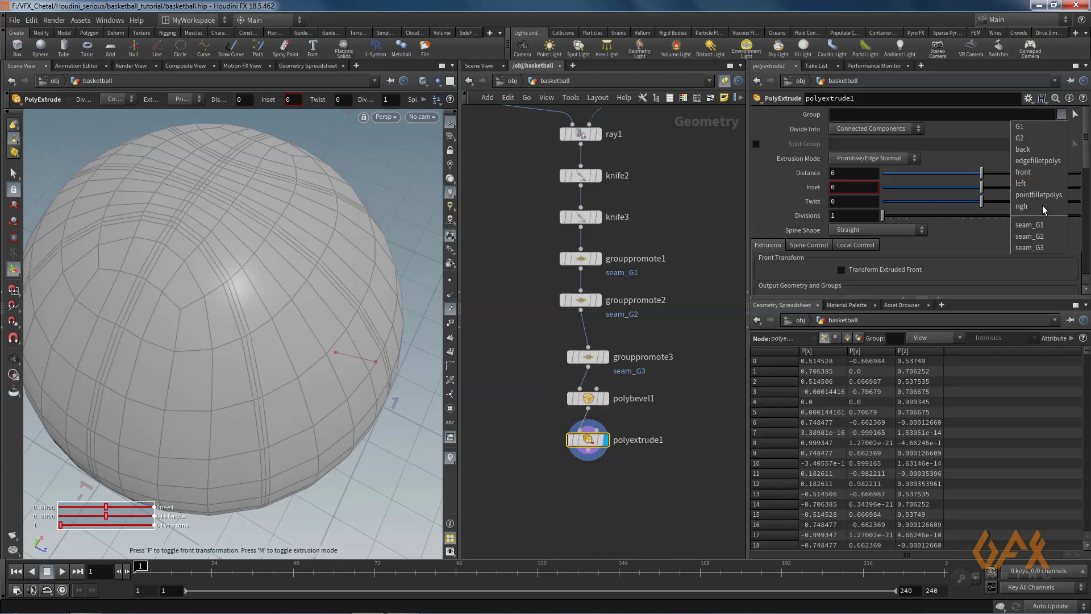
pyautogui.click(1037, 161)
pyautogui.moveTo(981, 174); pyautogui.dragTo(977, 175)
pyautogui.press('Escape')
pyautogui.scroll(6, 284, 234)
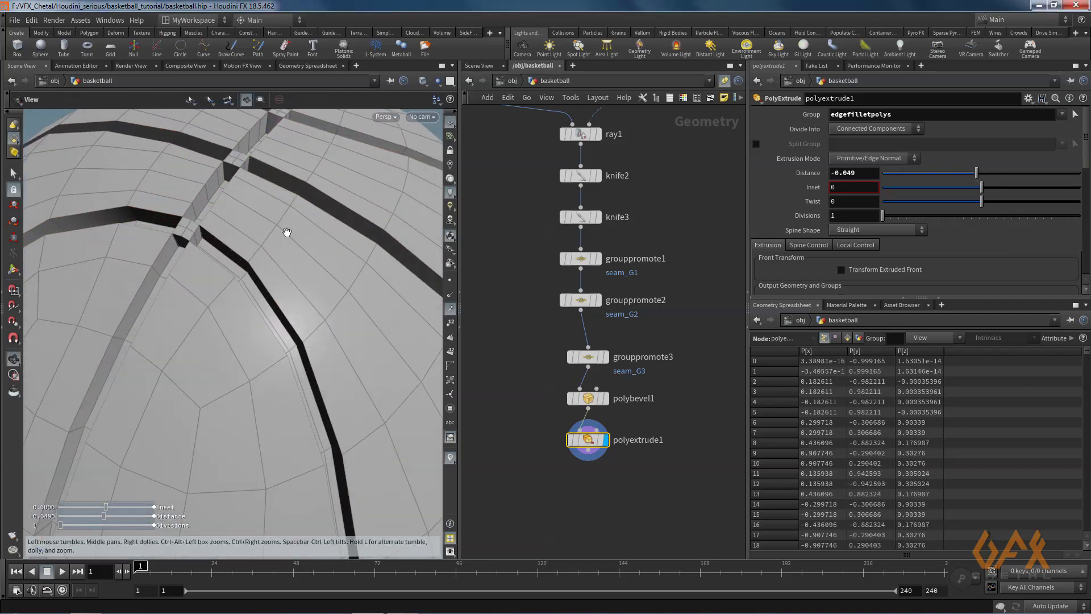
pyautogui.moveTo(194, 259); pyautogui.dragTo(319, 246)
pyautogui.moveTo(219, 253)
pyautogui.mouseDown()
pyautogui.moveTo(196, 242)
pyautogui.moveTo(219, 245)
pyautogui.mouseUp()
pyautogui.press('Return')
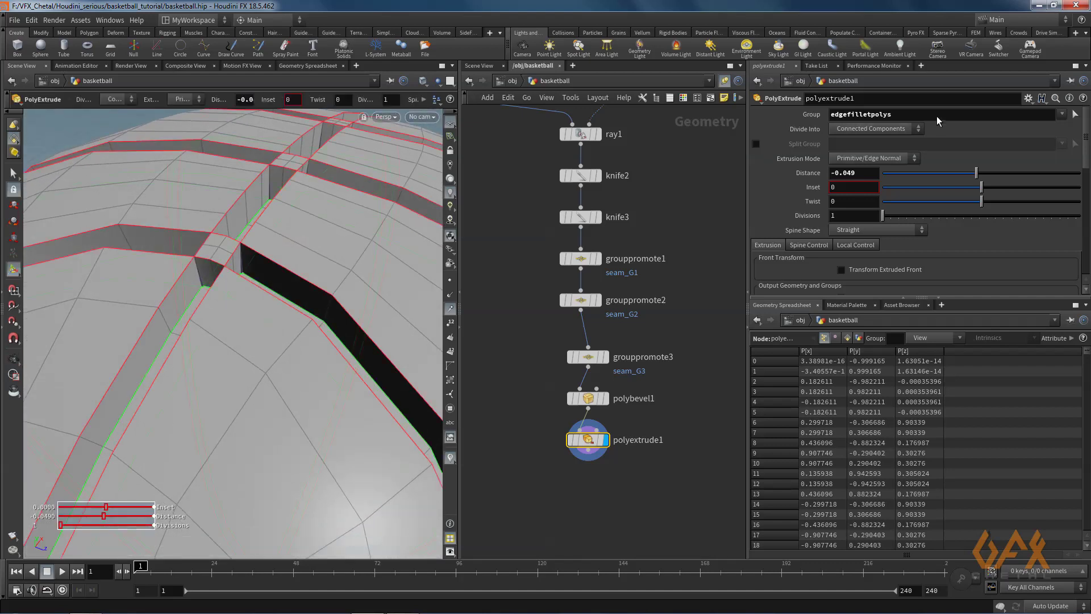
# Add pointfilletpolys to the PolyExtrude's group and set the extrusion distance to -0.02.
pyautogui.click(1062, 115)
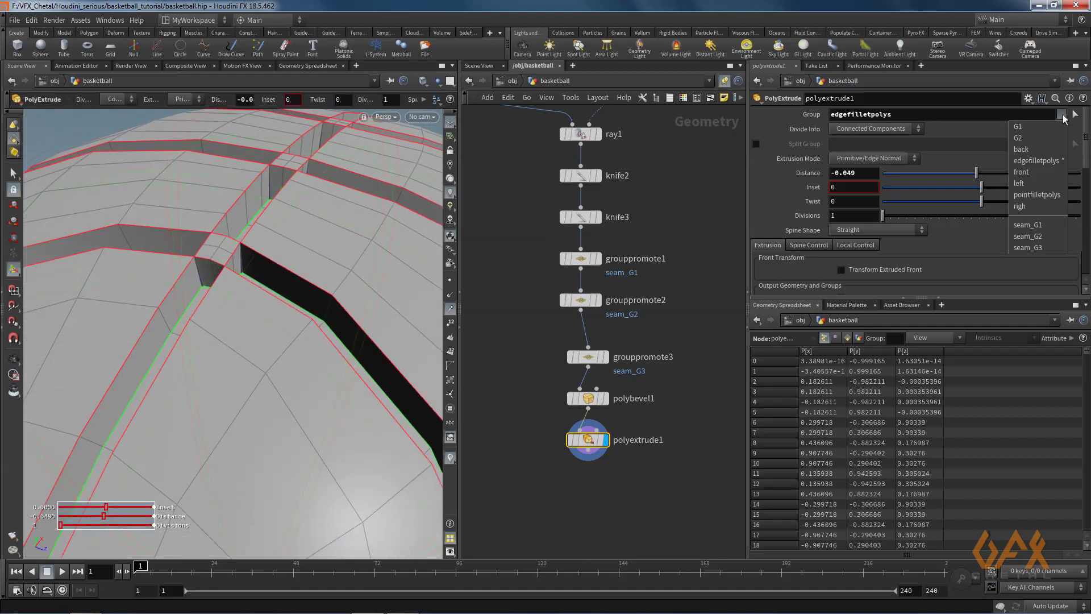
pyautogui.click(1037, 196)
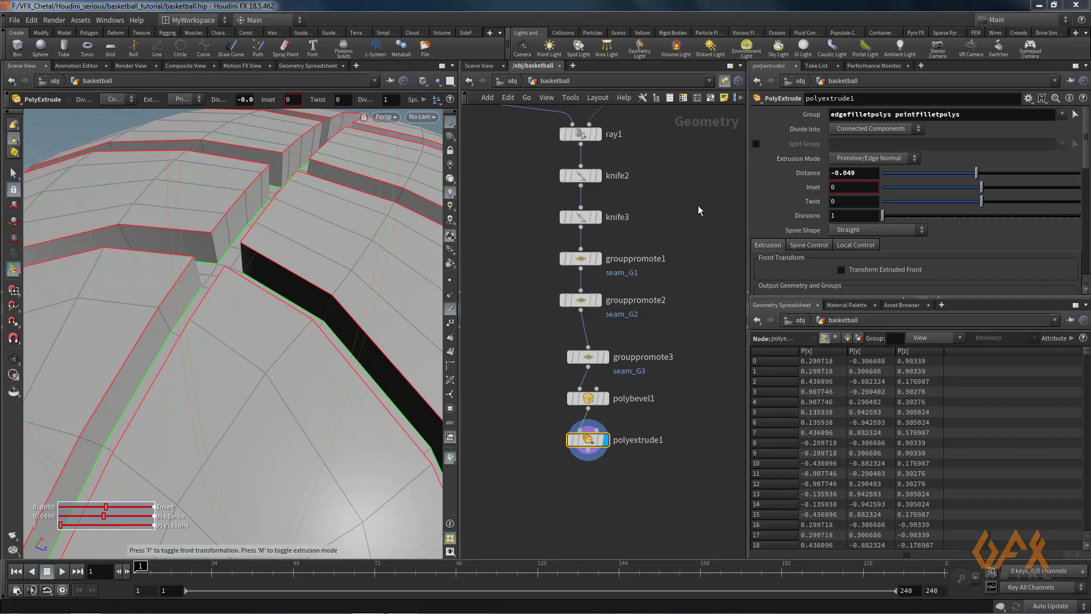
pyautogui.click(862, 171)
pyautogui.press('BackSpace')
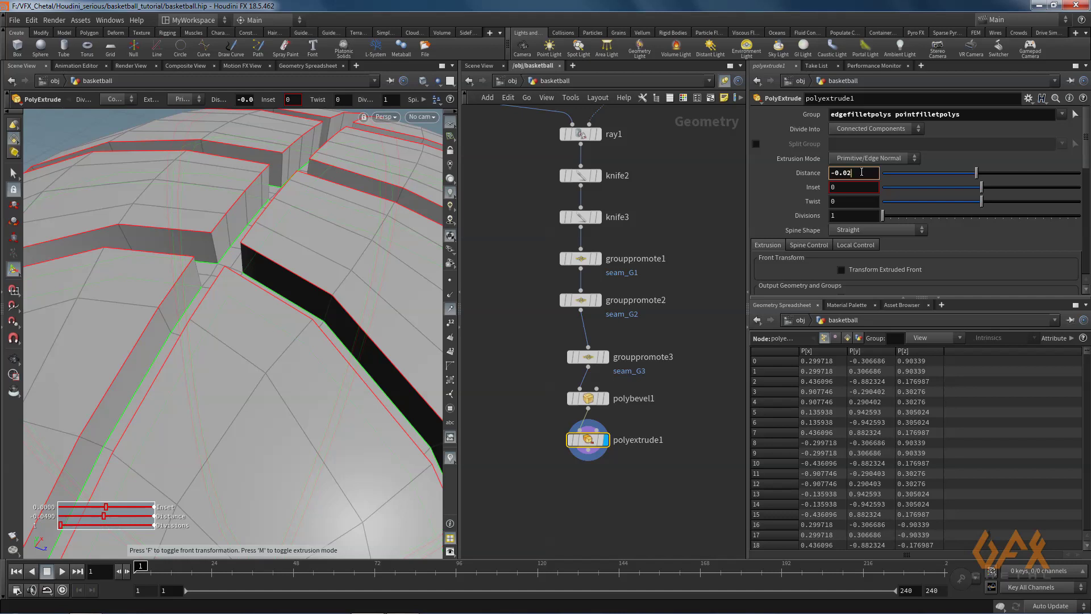
pyautogui.press('Return')
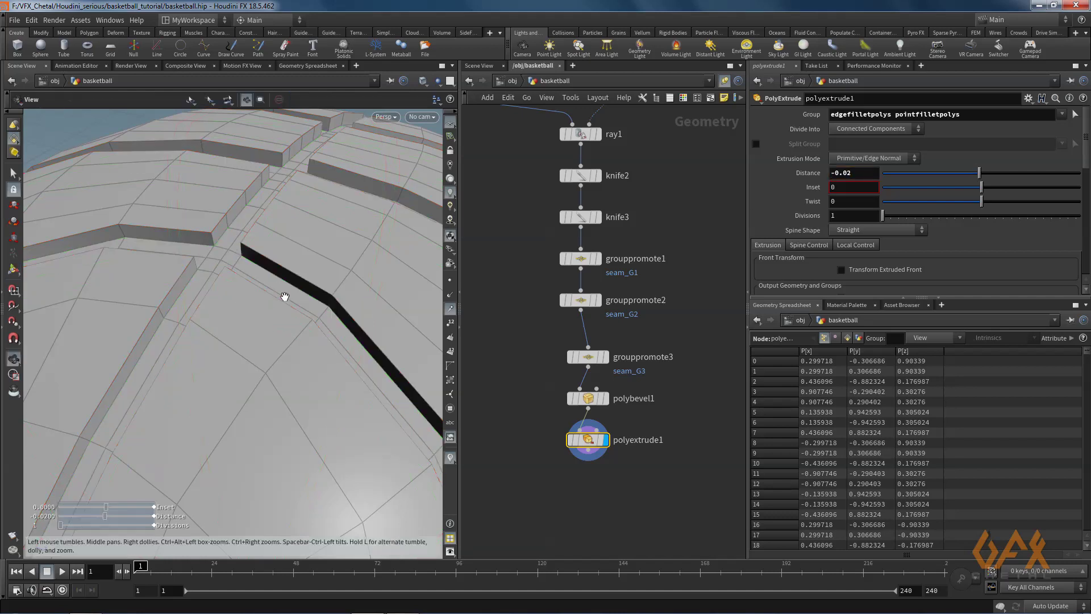
# Enable the PolyExtrude's front group output and name it rubber_seam.
pyautogui.keyDown('alt'); pyautogui.moveTo(285, 297); pyautogui.dragTo(214, 334, button='right'); pyautogui.keyUp('alt')
pyautogui.keyDown('alt'); pyautogui.moveTo(214, 333); pyautogui.dragTo(247, 340); pyautogui.keyUp('alt')
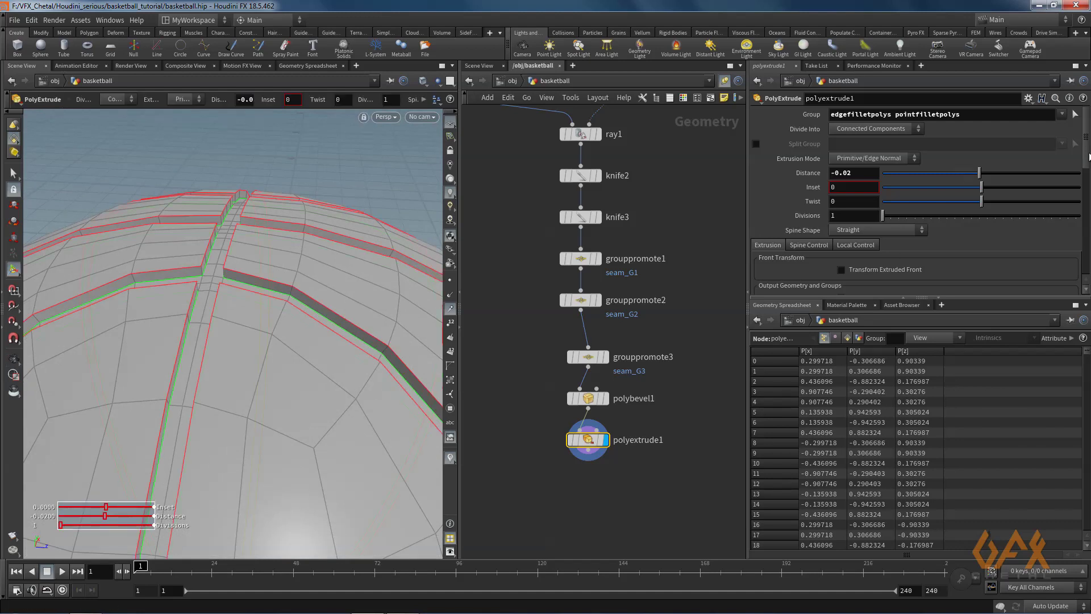
pyautogui.moveTo(1086, 150); pyautogui.dragTo(1087, 187)
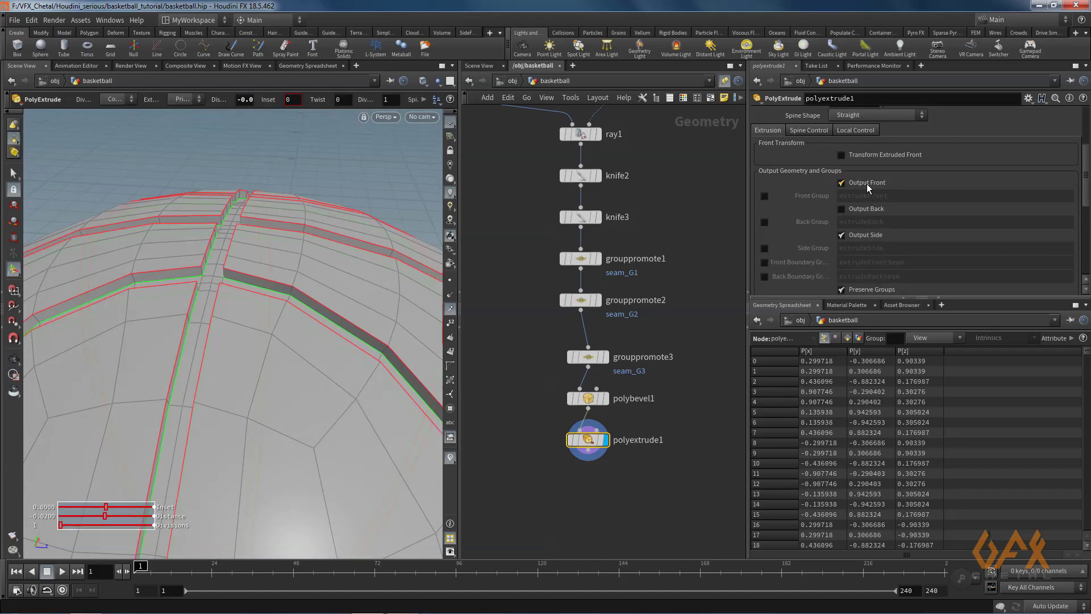
pyautogui.click(764, 196)
pyautogui.moveTo(896, 196); pyautogui.dragTo(823, 194)
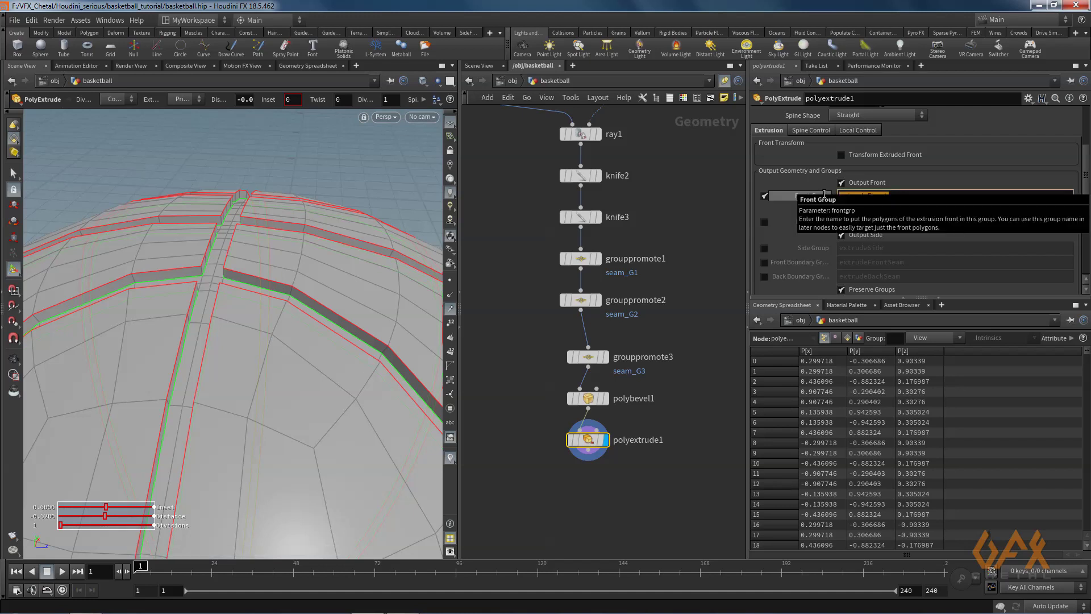
pyautogui.write('rubber_seam')
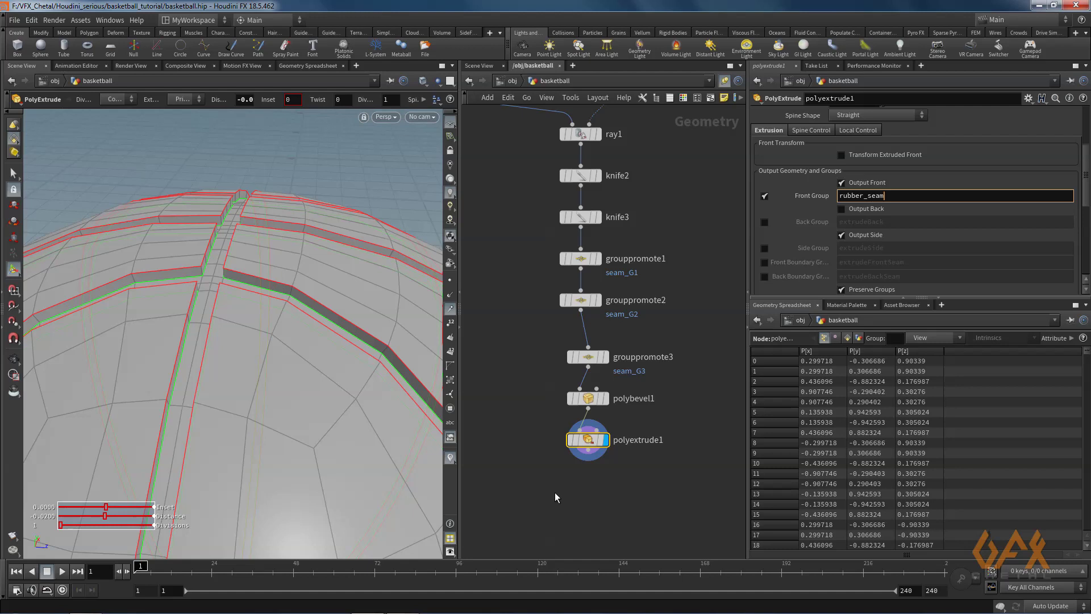
pyautogui.press('Return')
# Examine the recessed seams of the ball up close and from several sides.
pyautogui.press('Escape')
pyautogui.moveTo(96, 365); pyautogui.dragTo(234, 312)
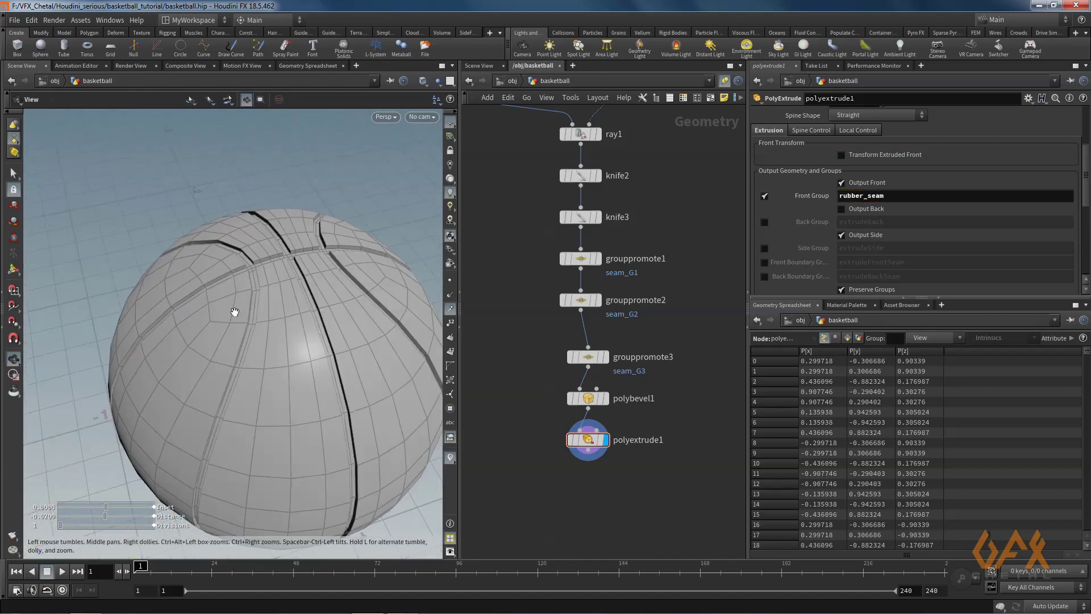
pyautogui.scroll(5, 287, 321)
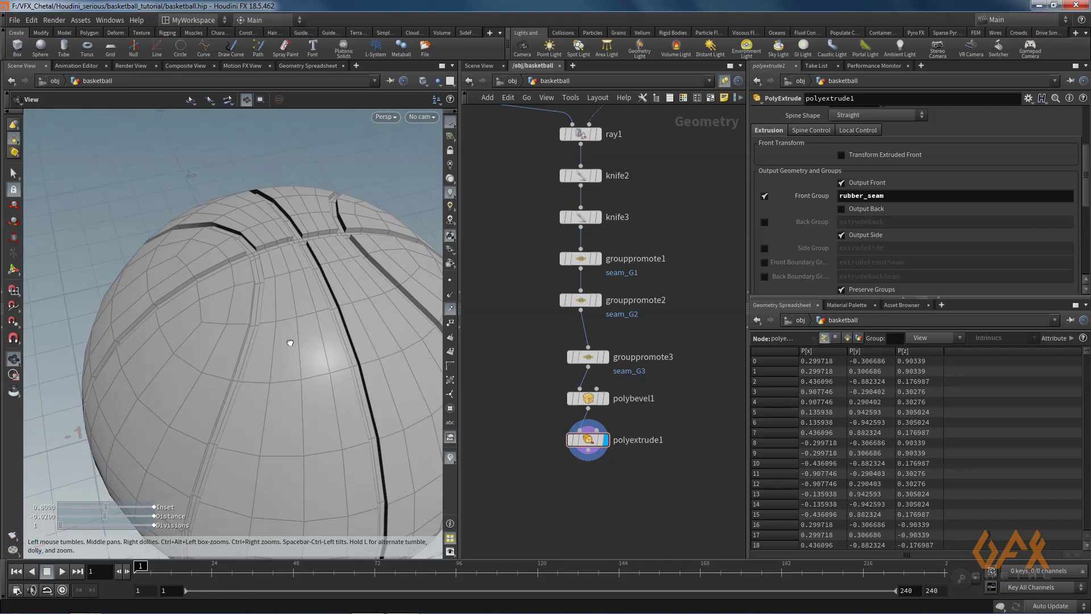
pyautogui.scroll(-5, 288, 344)
pyautogui.moveTo(288, 341); pyautogui.dragTo(215, 306)
pyautogui.moveTo(285, 358); pyautogui.dragTo(289, 352)
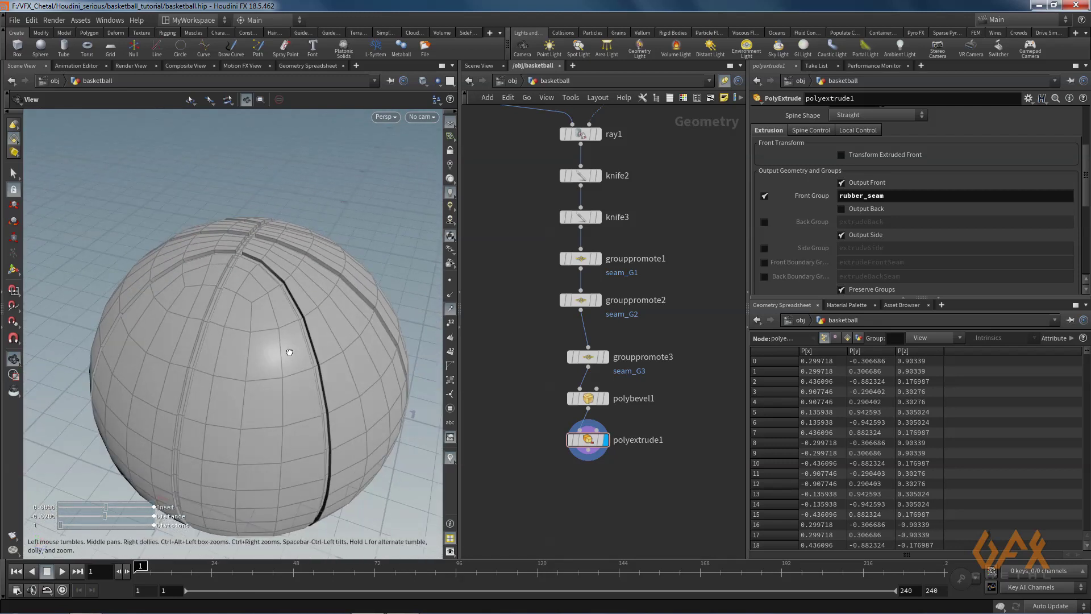
pyautogui.press('Return')
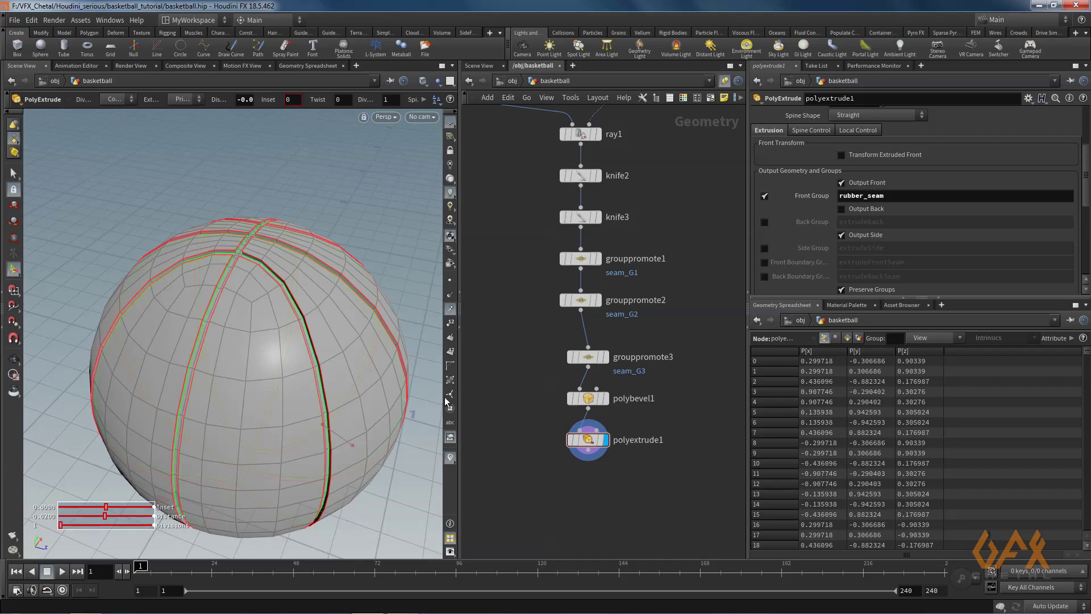
pyautogui.press('Escape')
pyautogui.moveTo(319, 383); pyautogui.dragTo(249, 374)
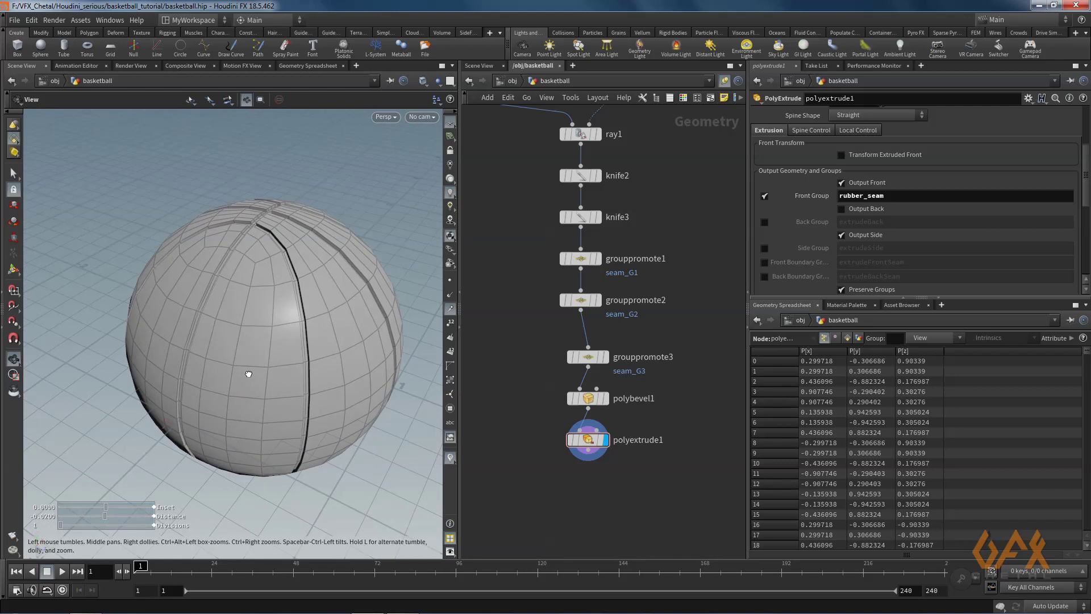
# Append a UV Quick Shade node after the PolyExtrude and display it.
pyautogui.moveTo(551, 481); pyautogui.dragTo(552, 421, button='middle')
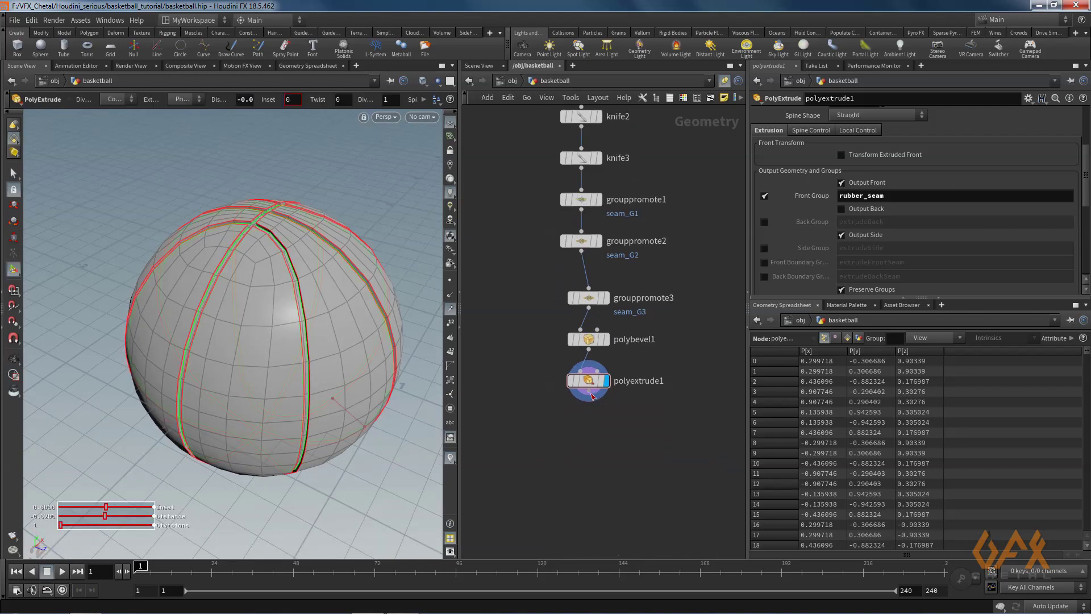
pyautogui.press('Tab')
pyautogui.write('uvq')
pyautogui.press('Return')
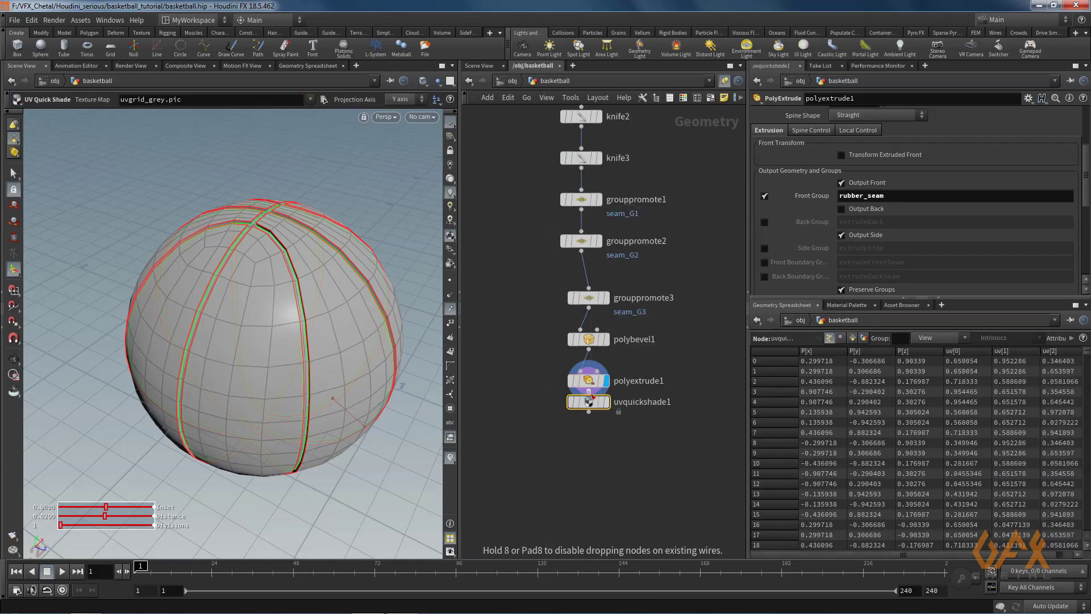
pyautogui.click(588, 421)
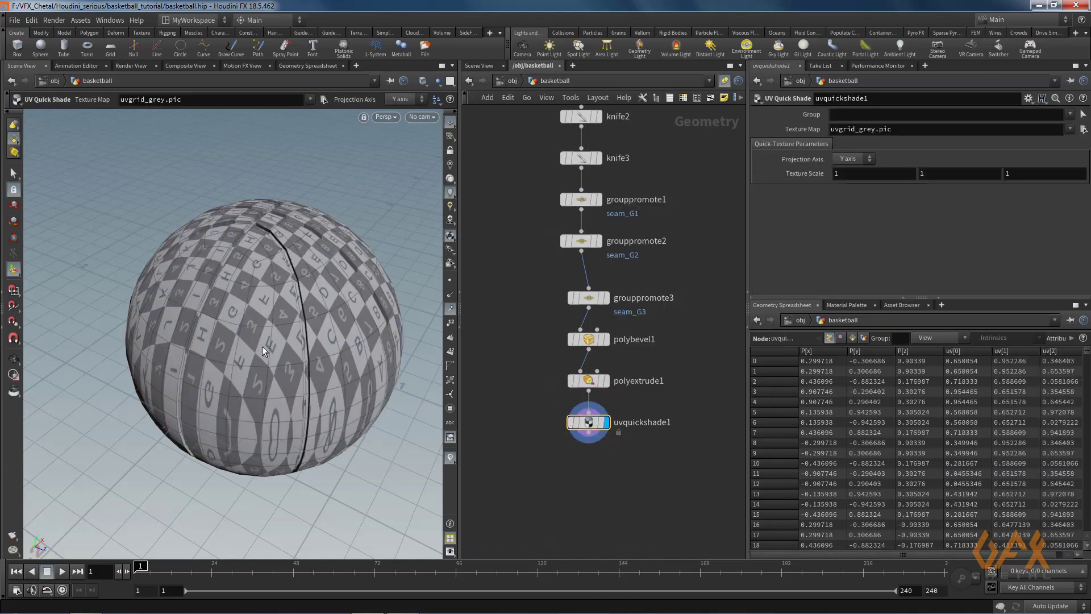
# Inspect the checker texture on the ball and switch the desktop layout to UV.
pyautogui.press('Escape')
pyautogui.moveTo(233, 310); pyautogui.dragTo(254, 359)
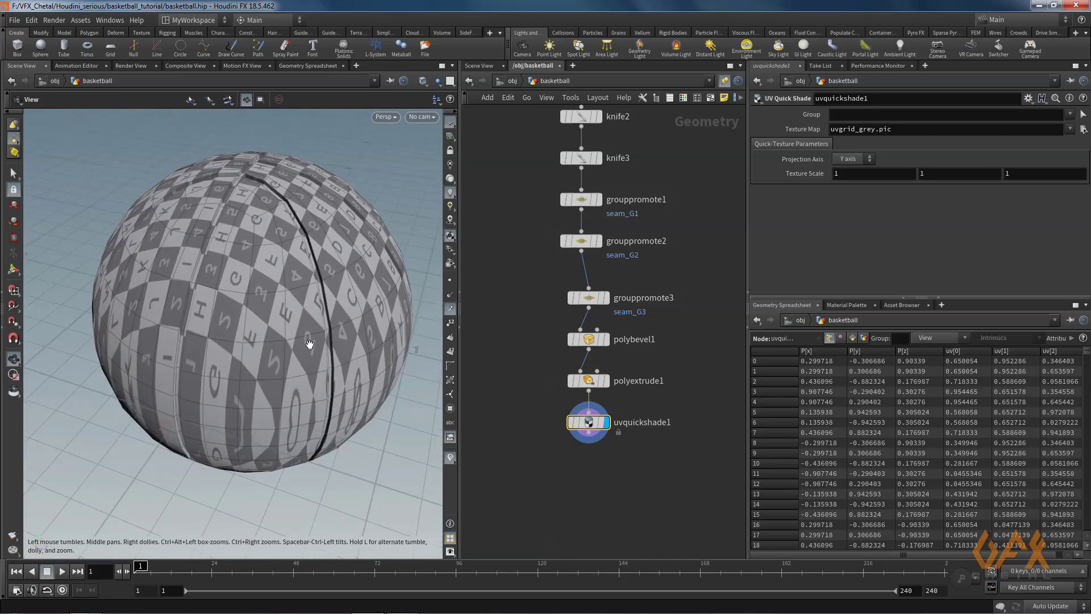
pyautogui.press('Return')
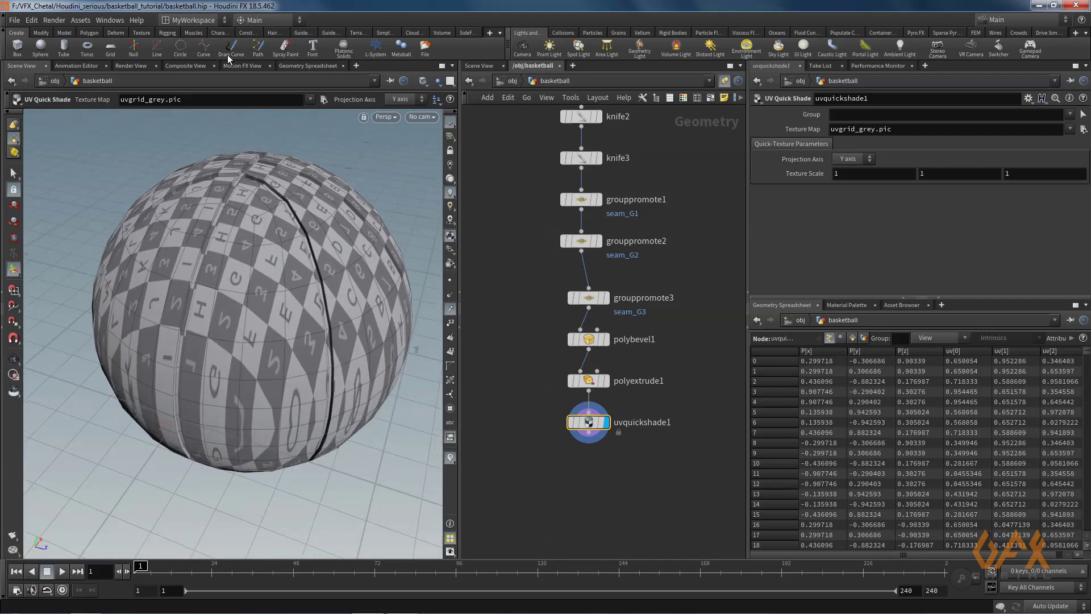
pyautogui.click(193, 20)
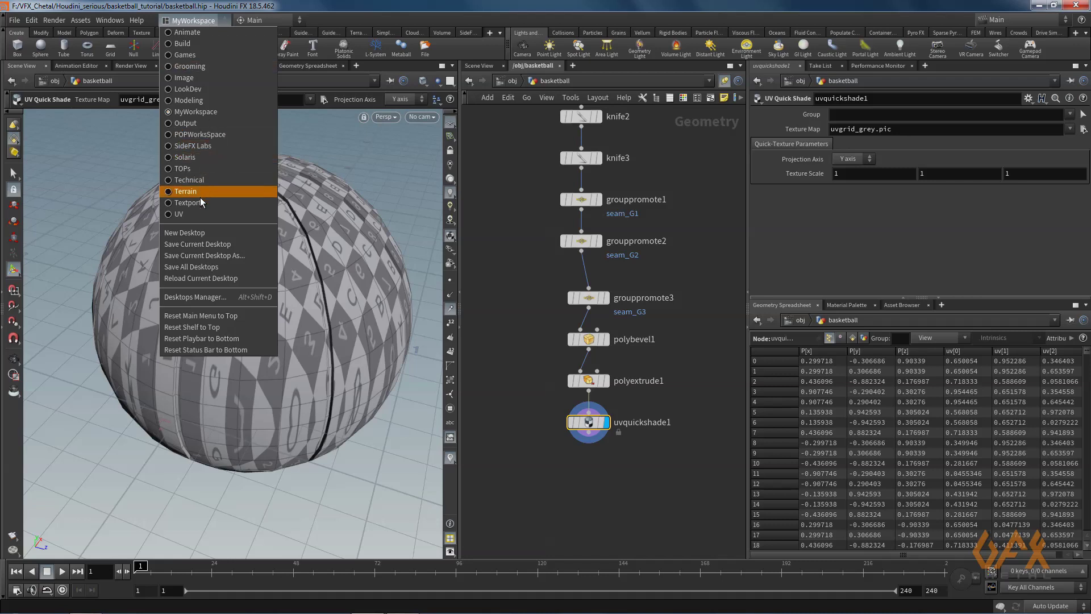
pyautogui.click(196, 213)
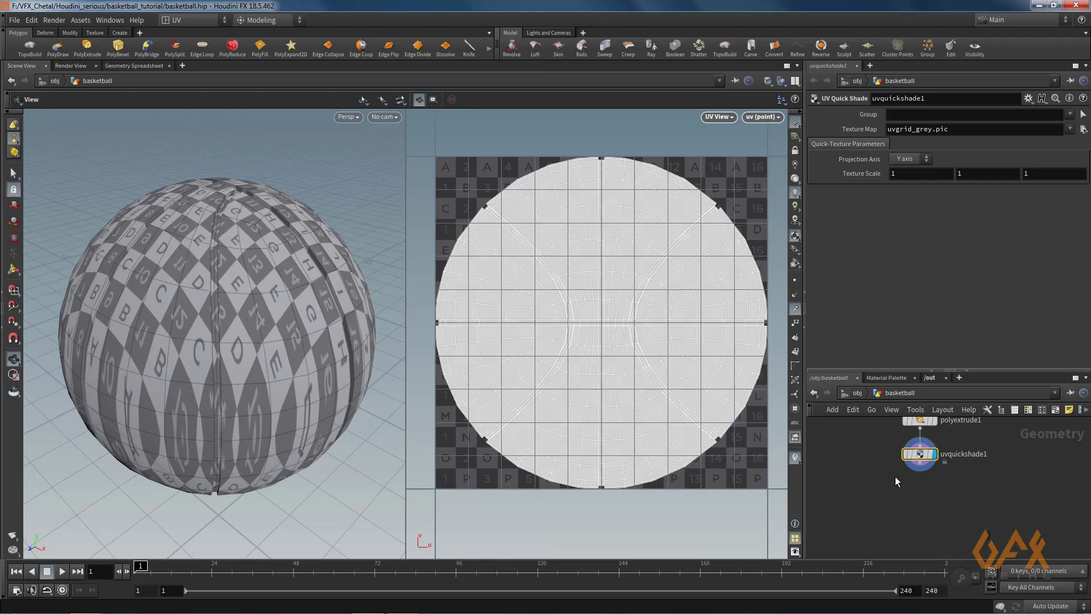
# Append a Group Promote node after the UV Quick Shade and display it.
pyautogui.press('Tab')
pyautogui.moveTo(921, 467)
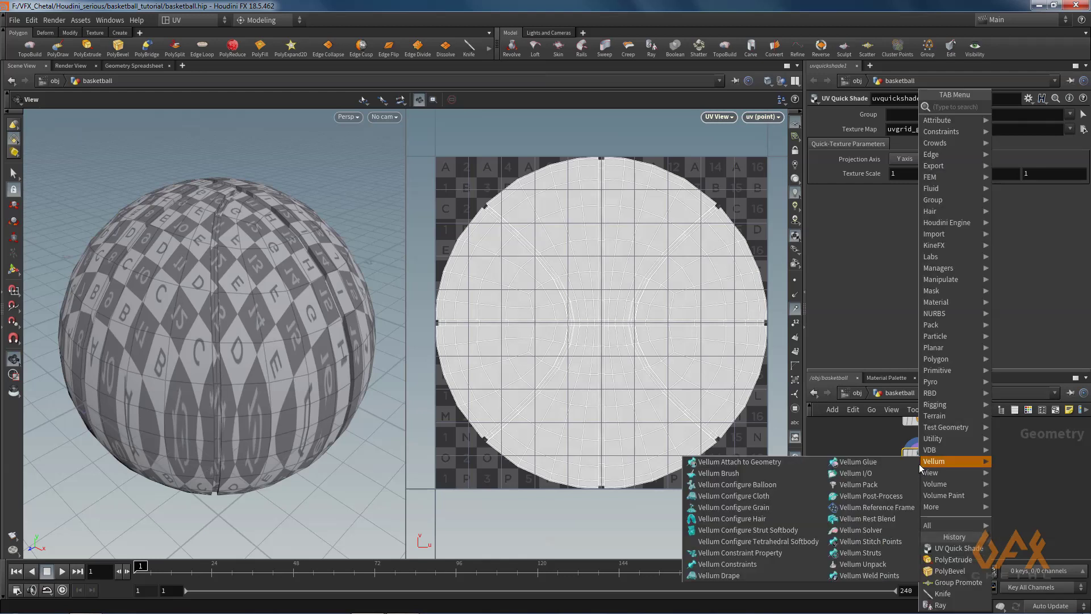
pyautogui.write('gro')
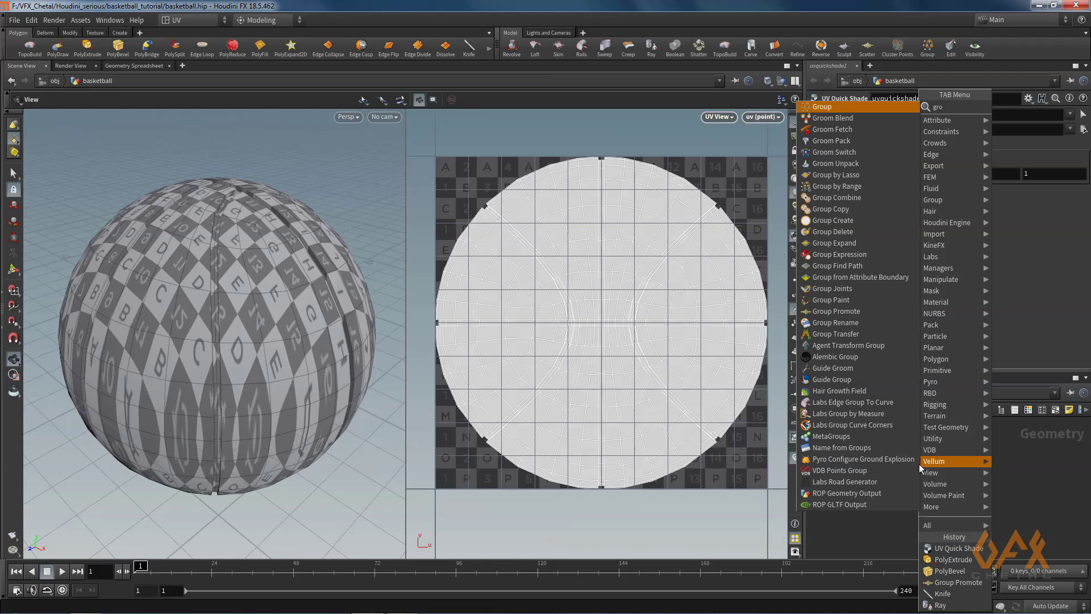
pyautogui.write('up')
pyautogui.press('Return')
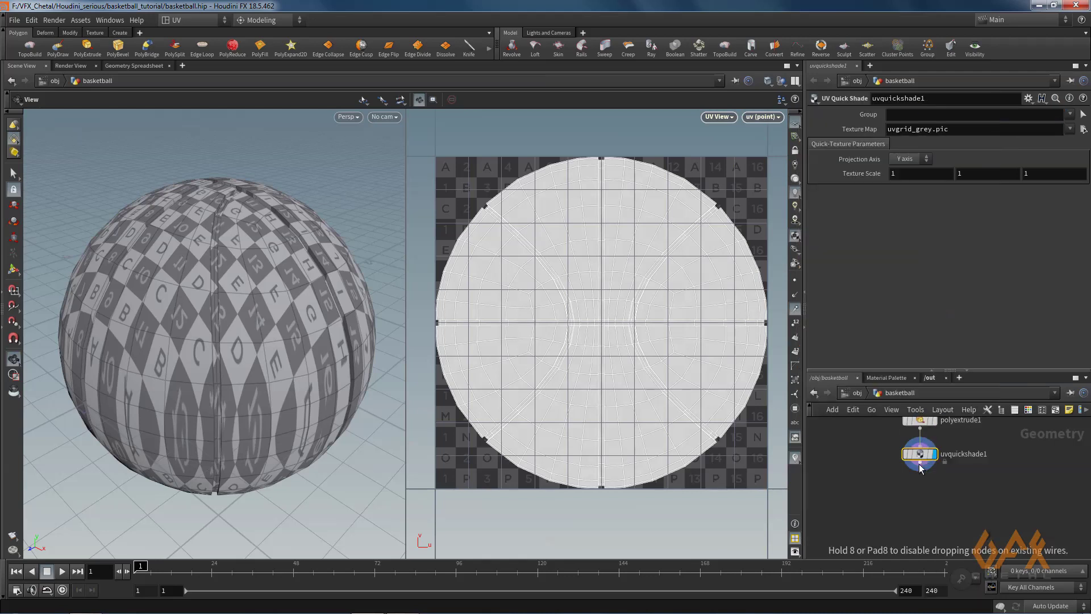
pyautogui.click(921, 486)
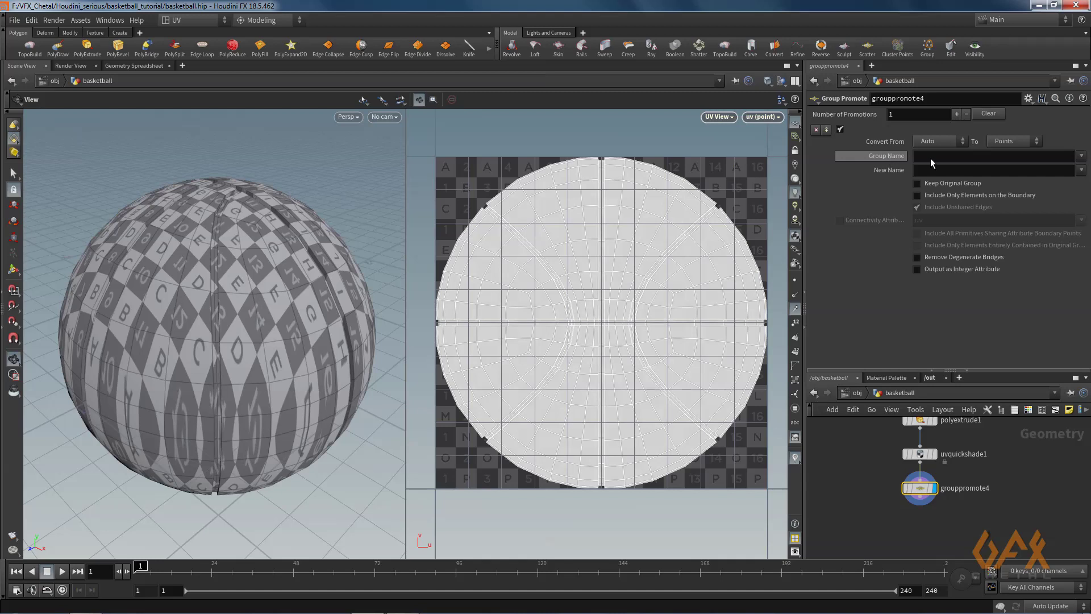
# Set the Group Promote to convert the edgefilletpolys group to edges.
pyautogui.click(1082, 156)
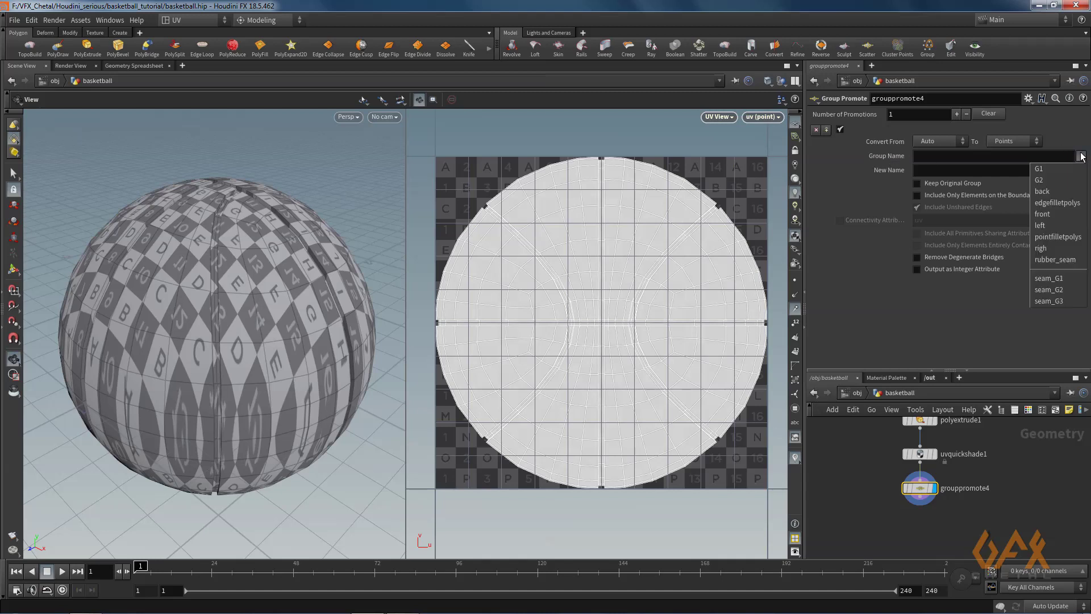
pyautogui.click(1058, 203)
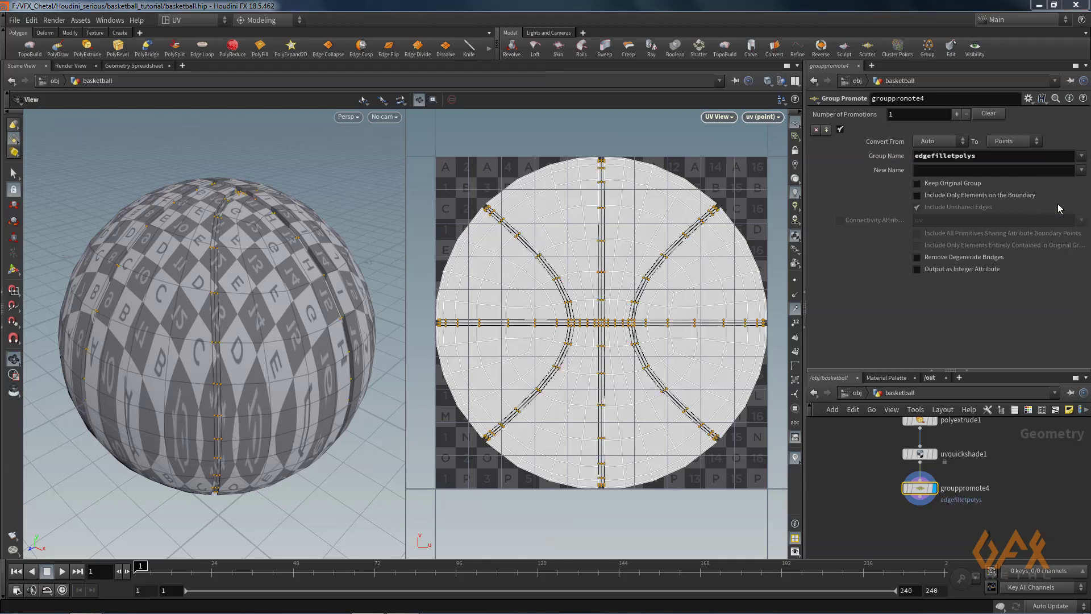
pyautogui.moveTo(183, 270); pyautogui.dragTo(171, 314)
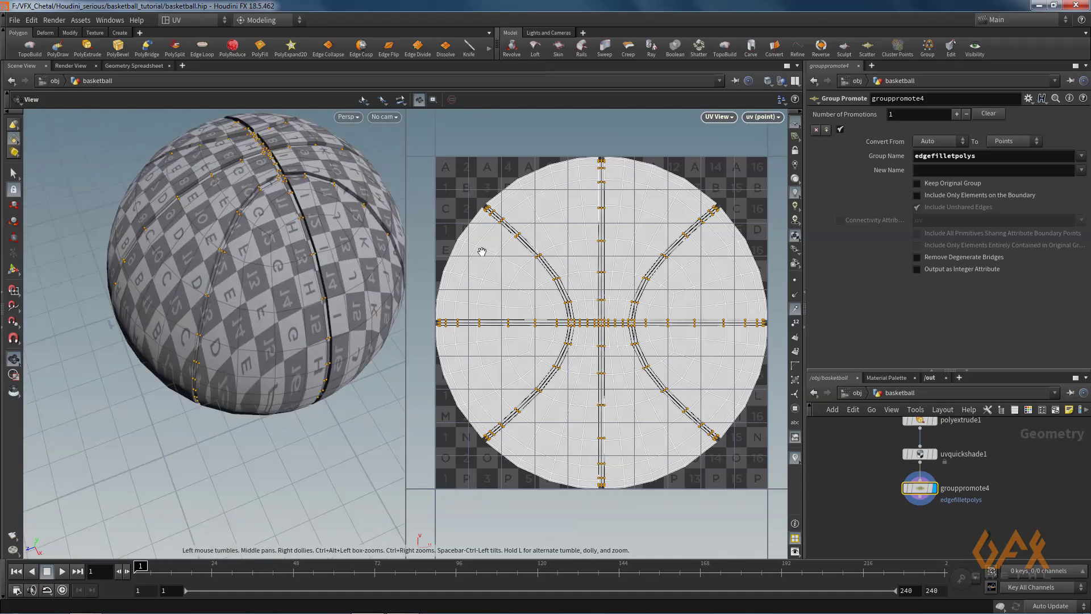
pyautogui.click(1013, 143)
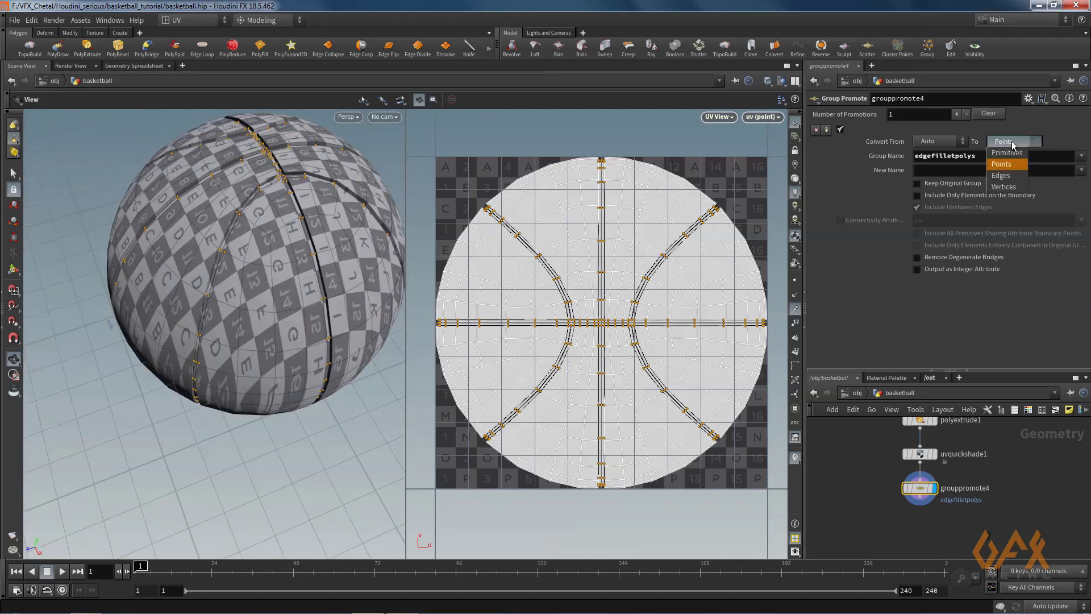
pyautogui.click(1003, 177)
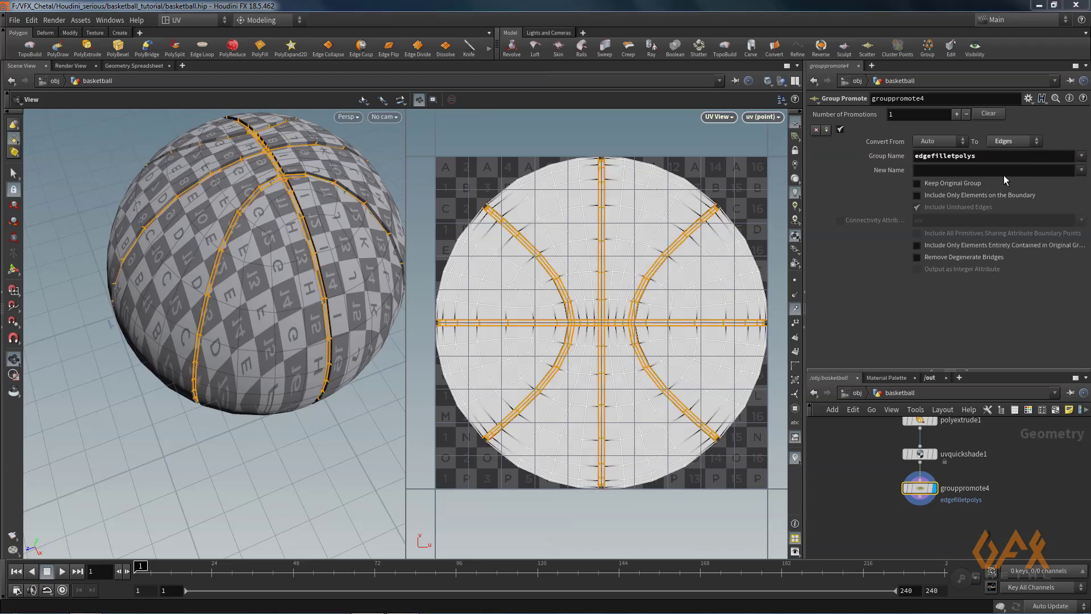
# Name the promoted group UVseam, keep the original group, and include only elements on the boundary.
pyautogui.click(927, 169)
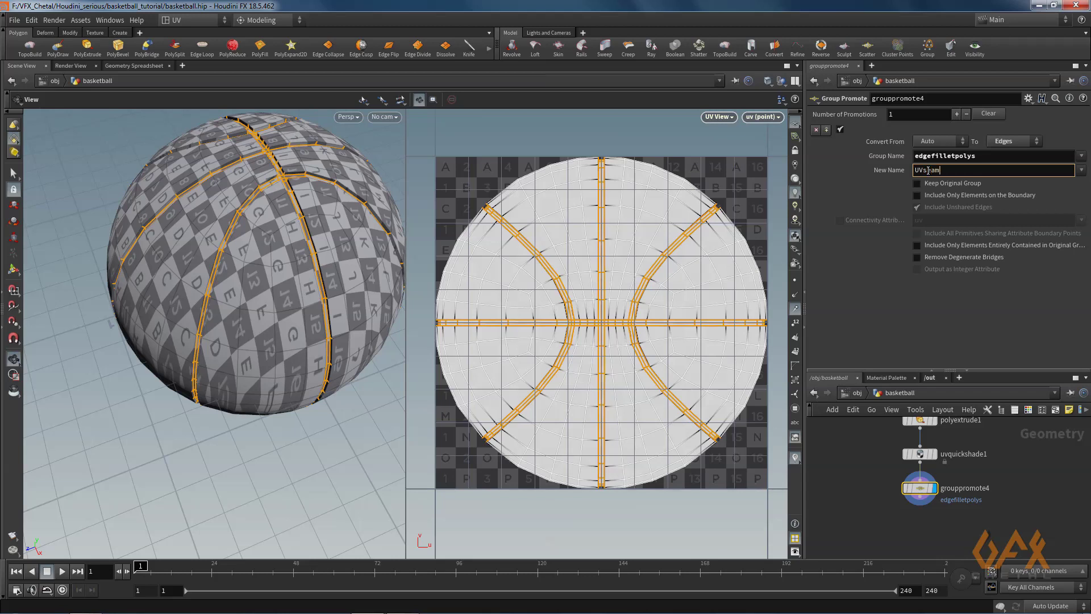
pyautogui.click(918, 184)
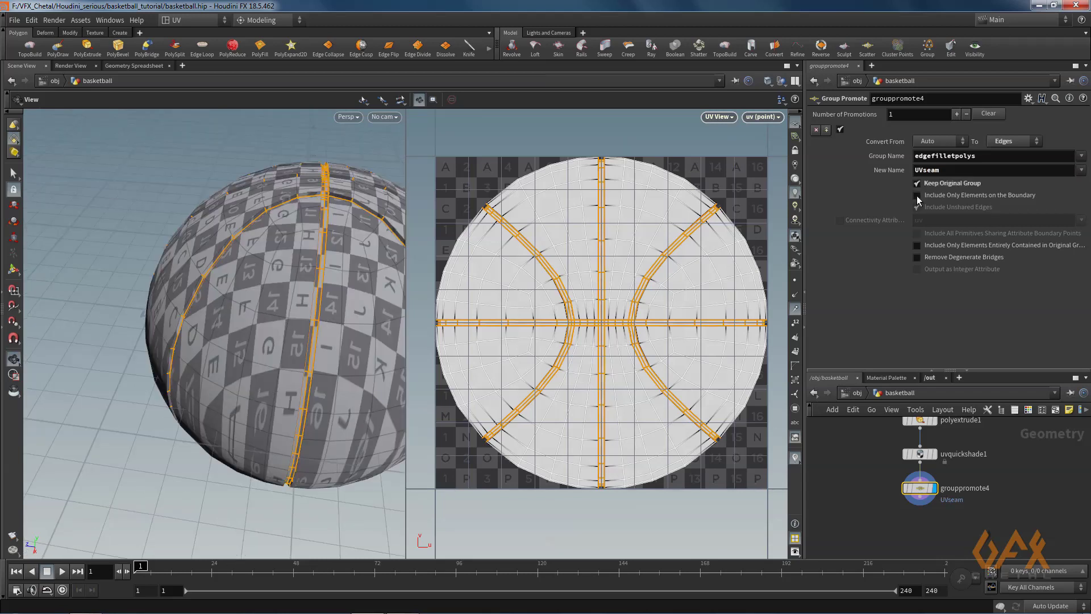
pyautogui.click(917, 195)
pyautogui.moveTo(283, 259); pyautogui.dragTo(333, 289)
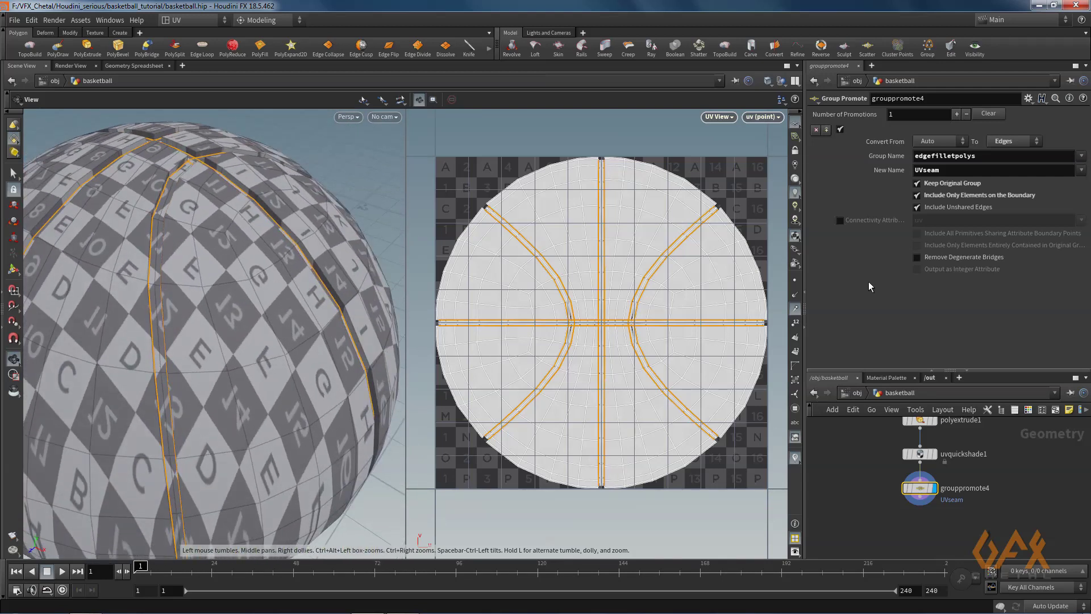
# Append a UV Flatten node after the UVseam Group Promote and display it.
pyautogui.scroll(4, 906, 475)
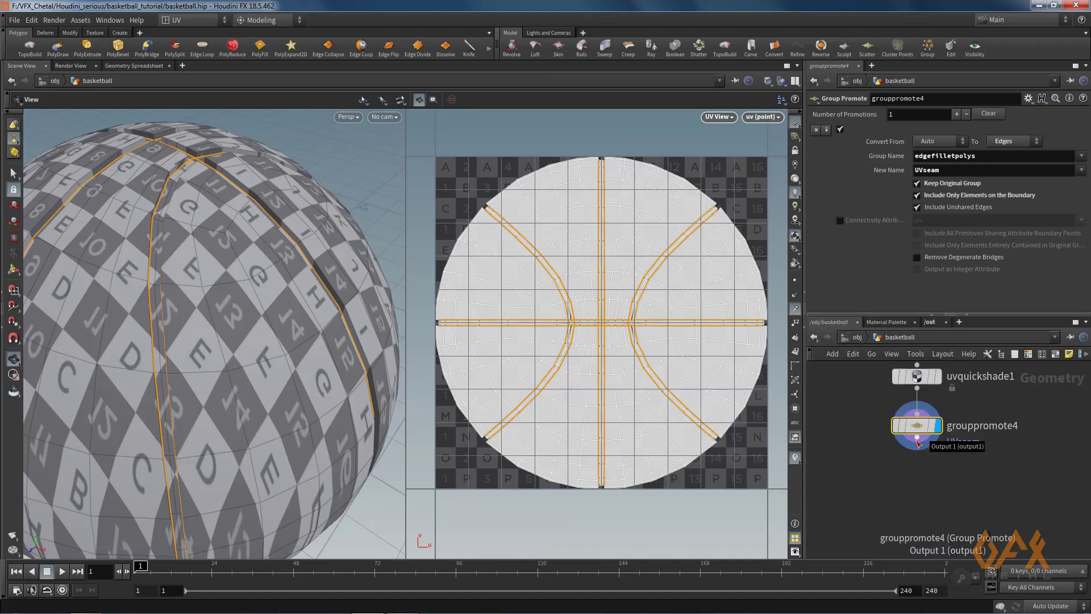
pyautogui.click(917, 441)
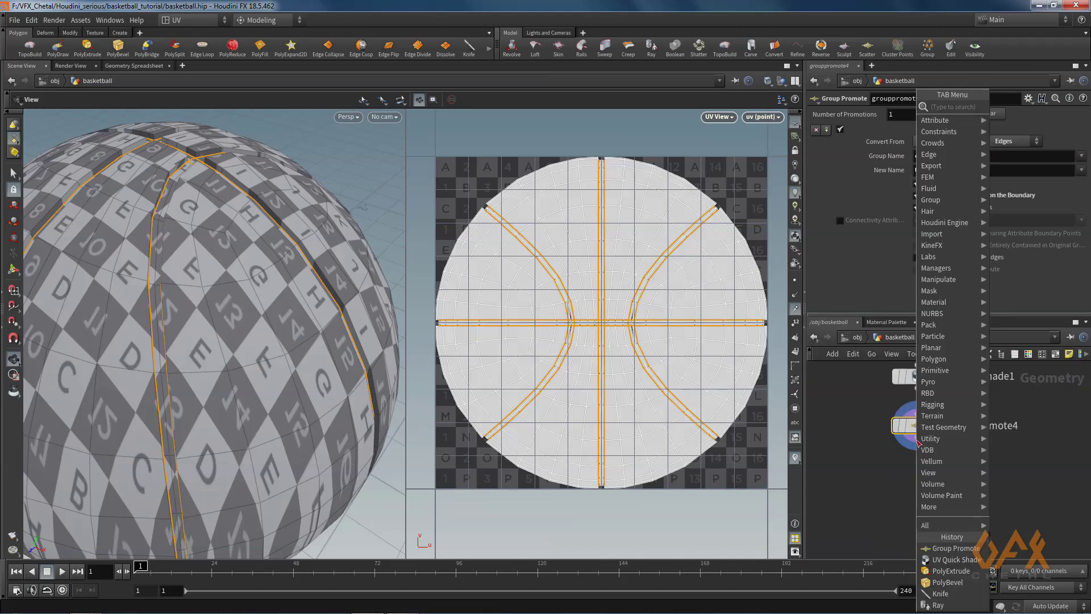
pyautogui.write('uvf')
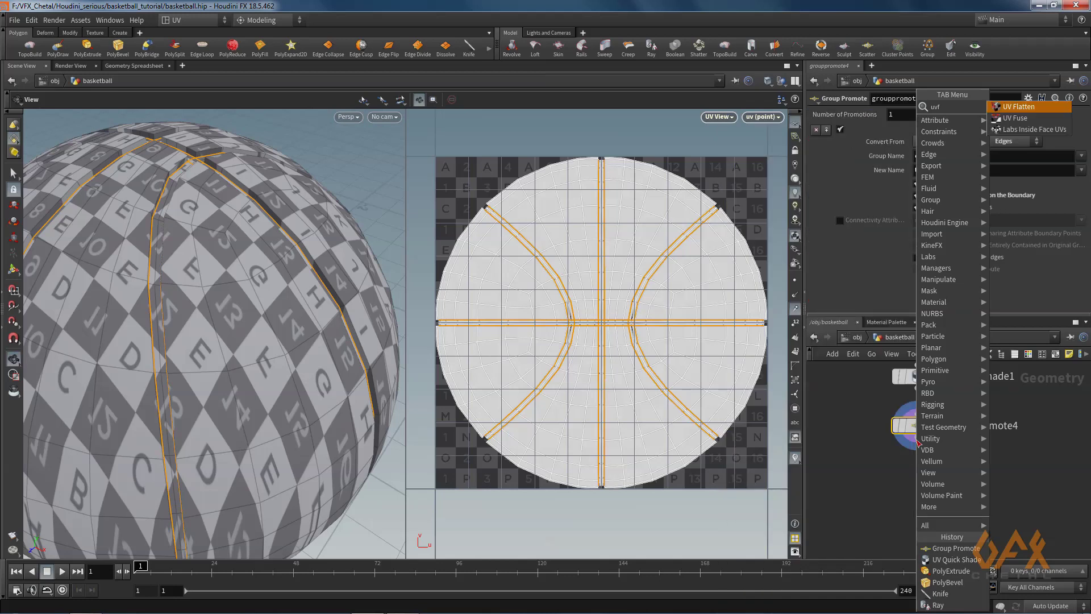
pyautogui.press('Return')
pyautogui.click(917, 474)
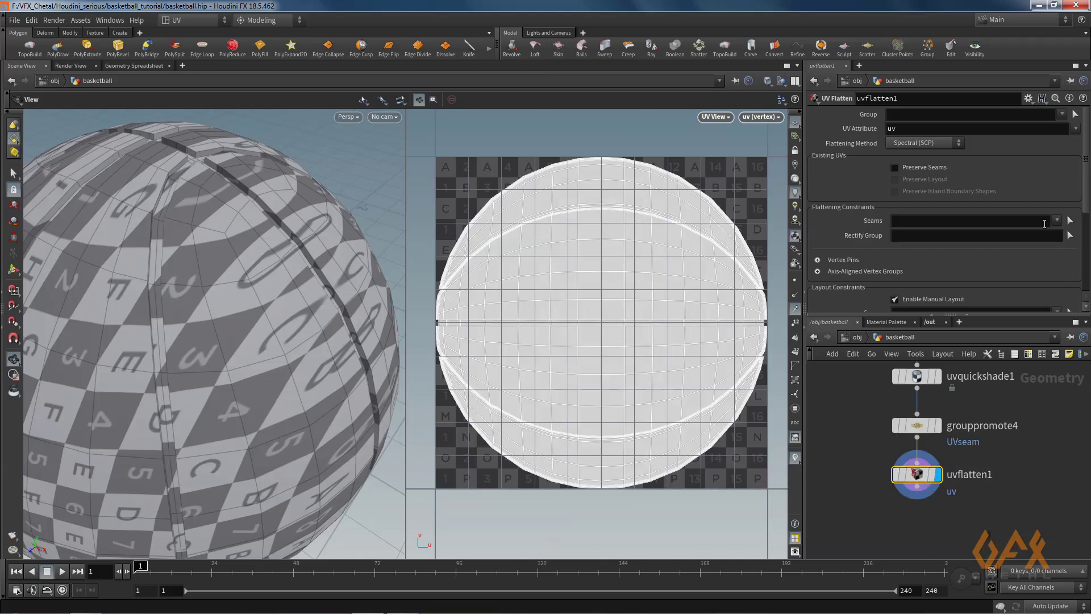
# Set the UV Flatten's seams to the UVseam group and check the unwrapped checker pattern on the ball.
pyautogui.click(1056, 221)
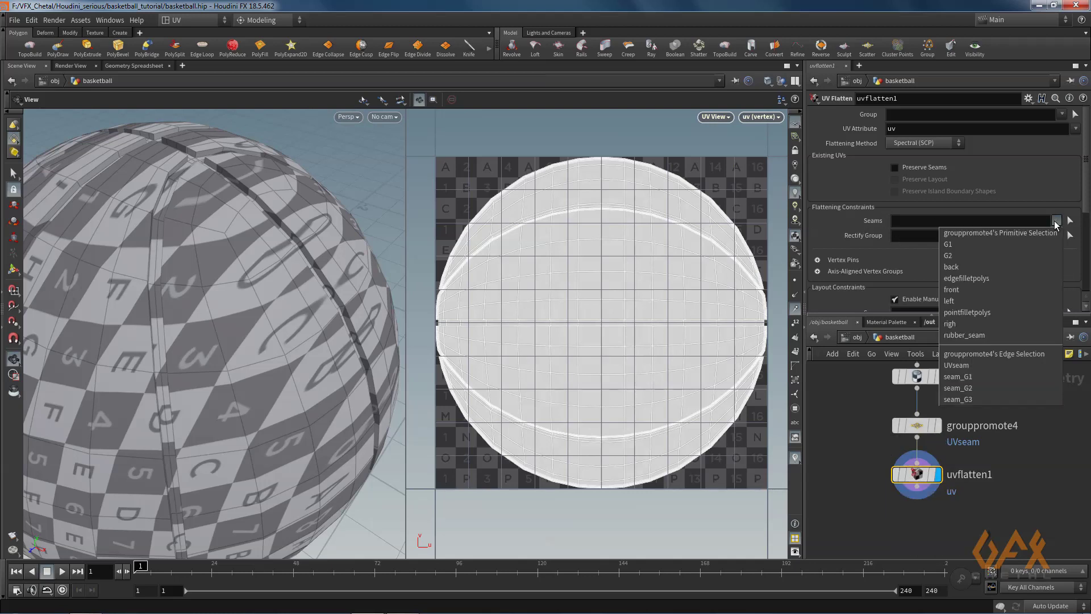
pyautogui.click(960, 366)
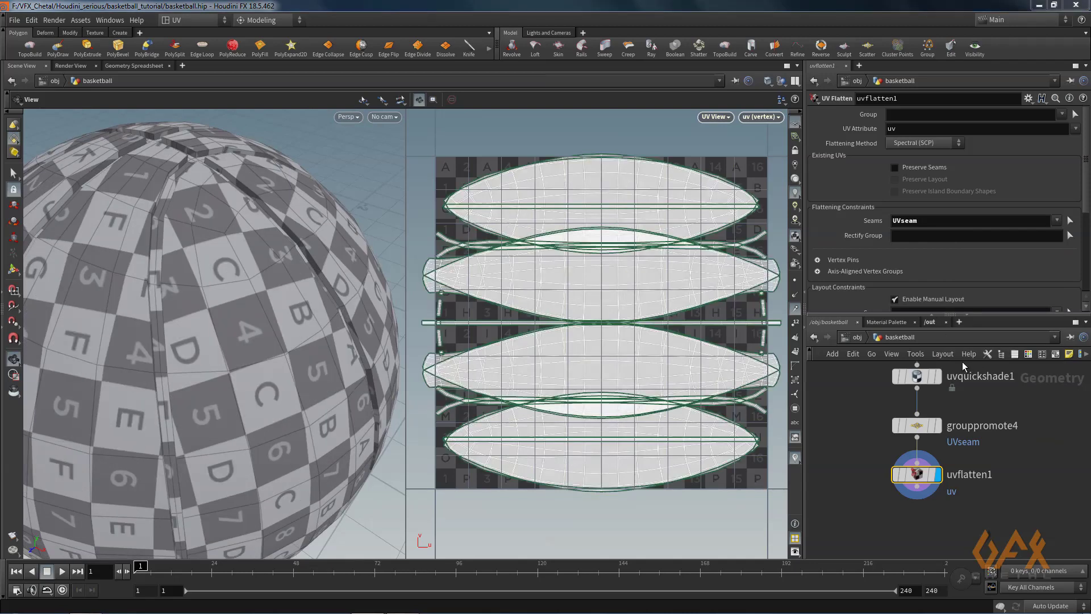
pyautogui.moveTo(553, 288); pyautogui.dragTo(629, 289, button='right')
pyautogui.moveTo(207, 318)
pyautogui.mouseDown()
pyautogui.moveTo(242, 272)
pyautogui.moveTo(248, 336)
pyautogui.moveTo(216, 318)
pyautogui.mouseUp()
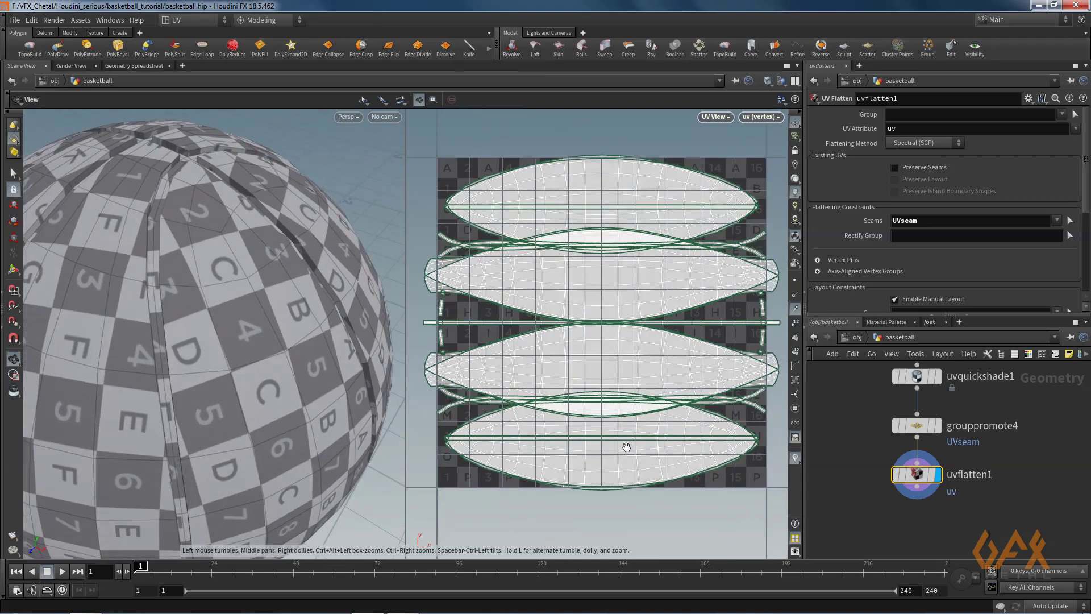
# Append a UV Layout node after the UV Flatten, display it, and check the packed islands and the ball.
pyautogui.moveTo(930, 488); pyautogui.dragTo(916, 457, button='middle')
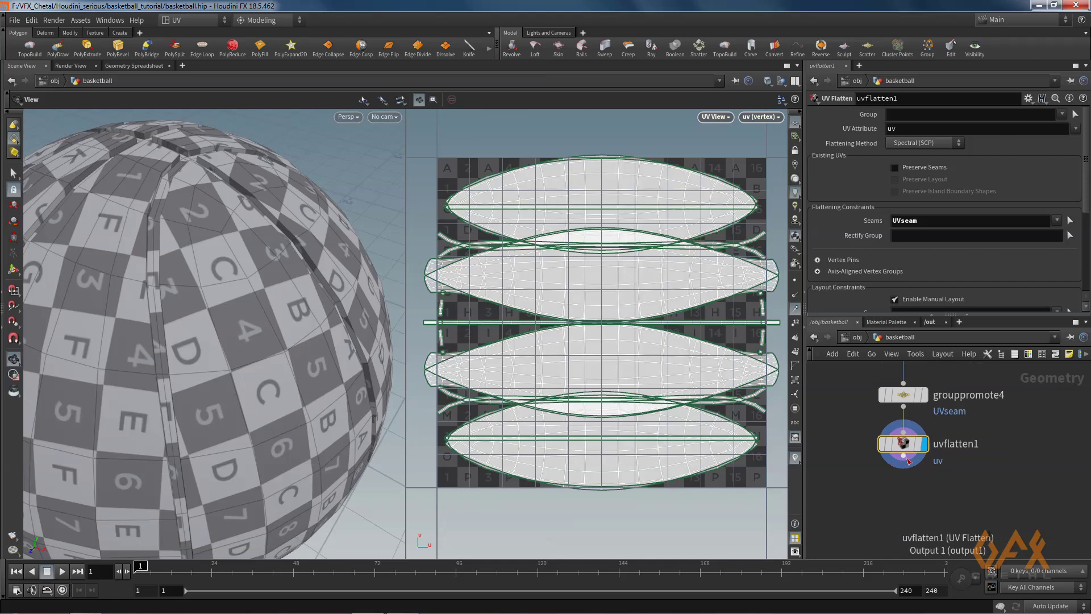
pyautogui.press('Tab')
pyautogui.write('u')
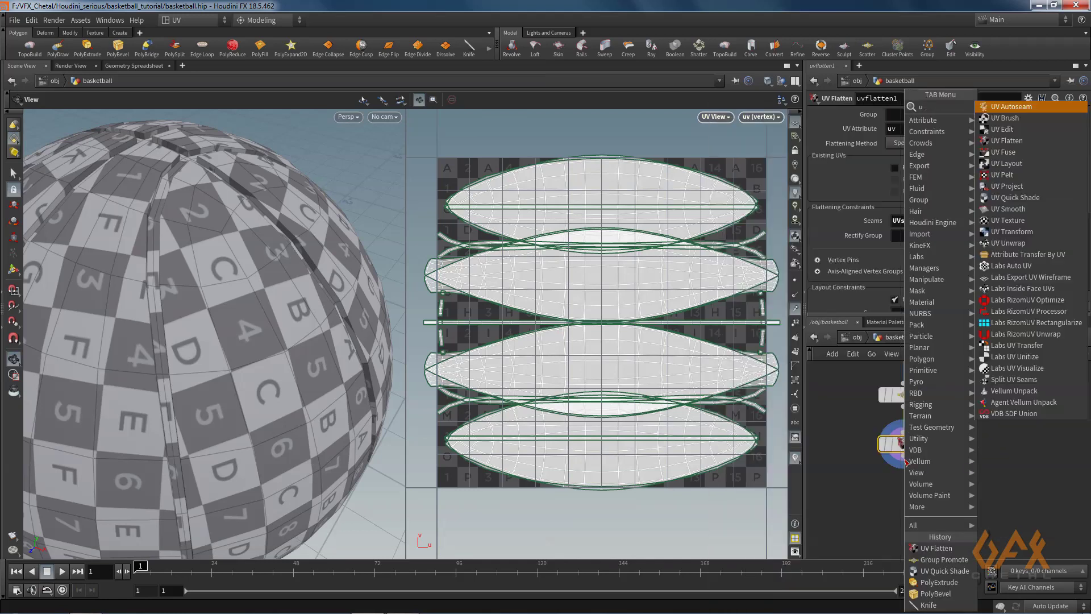
pyautogui.write('vla')
pyautogui.press('Return')
pyautogui.click(903, 492)
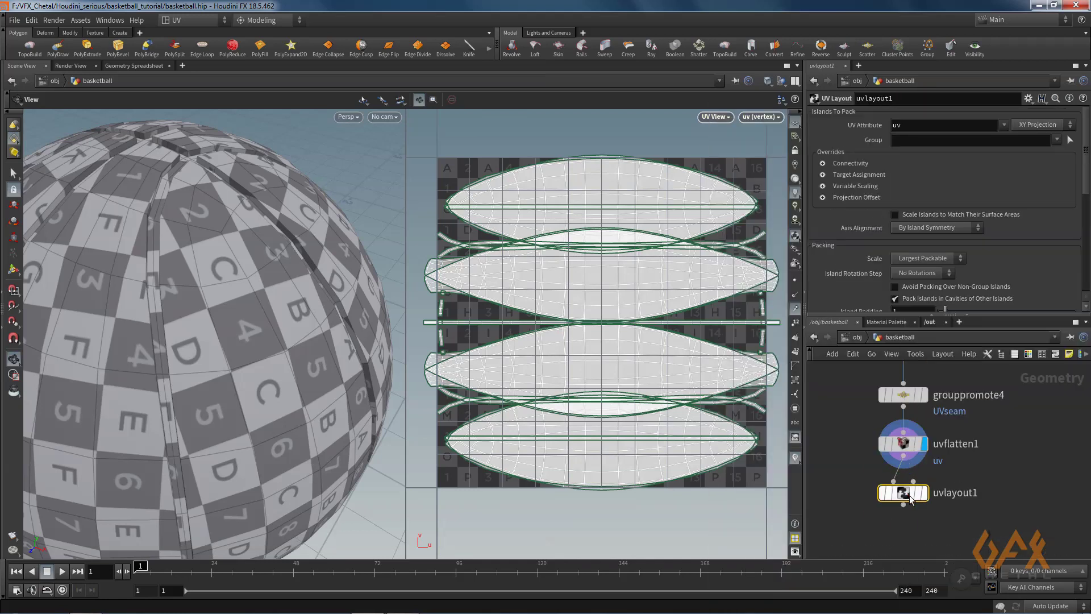
pyautogui.scroll(-2, 625, 369)
pyautogui.scroll(1, 625, 369)
pyautogui.moveTo(208, 399); pyautogui.dragTo(327, 437)
pyautogui.scroll(-3, 250, 387)
pyautogui.scroll(-2, 205, 381)
# Append a Subdivide node after the UV Layout and display it.
pyautogui.moveTo(879, 515); pyautogui.dragTo(875, 467, button='middle')
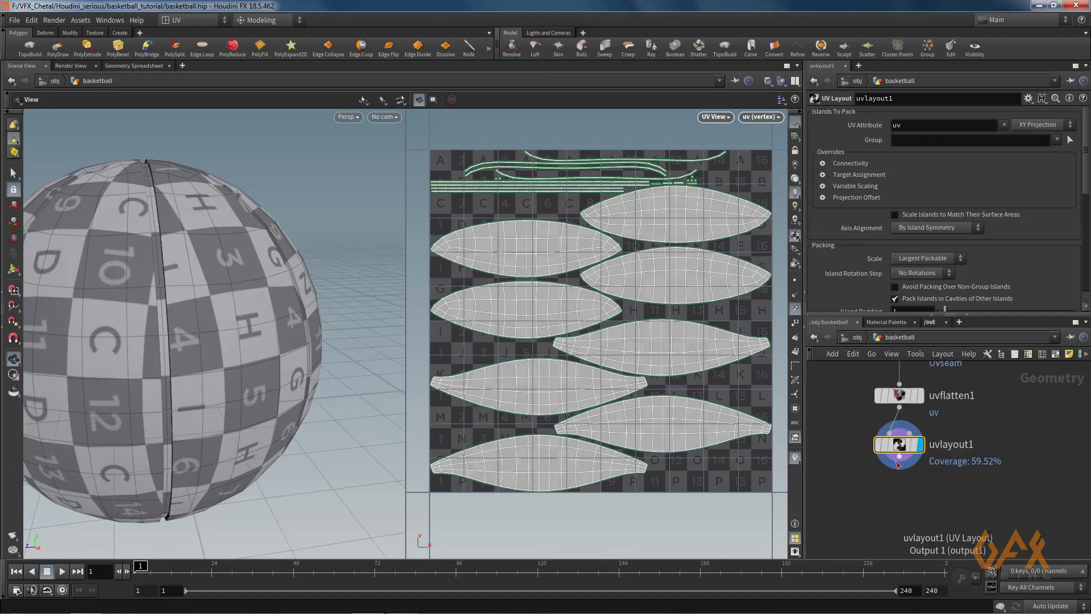
pyautogui.press('Tab')
pyautogui.write('su')
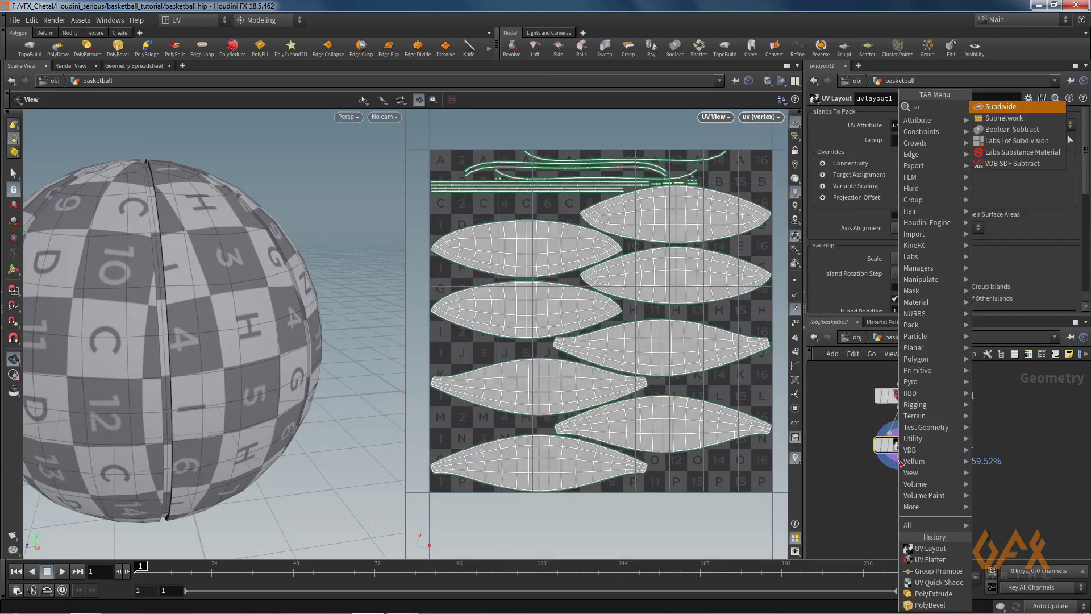
pyautogui.press('Return')
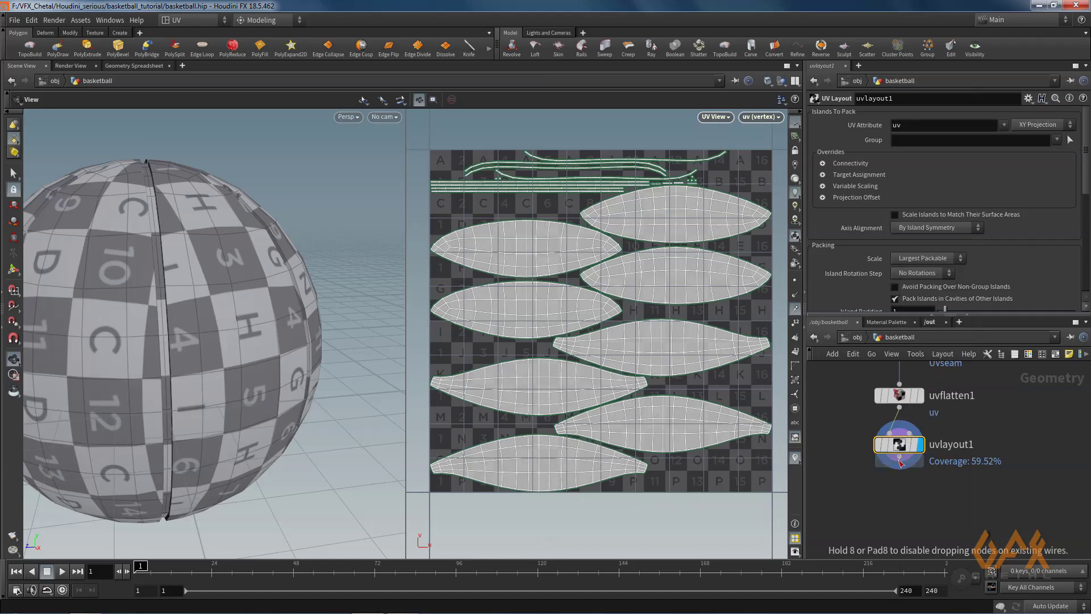
pyautogui.click(904, 496)
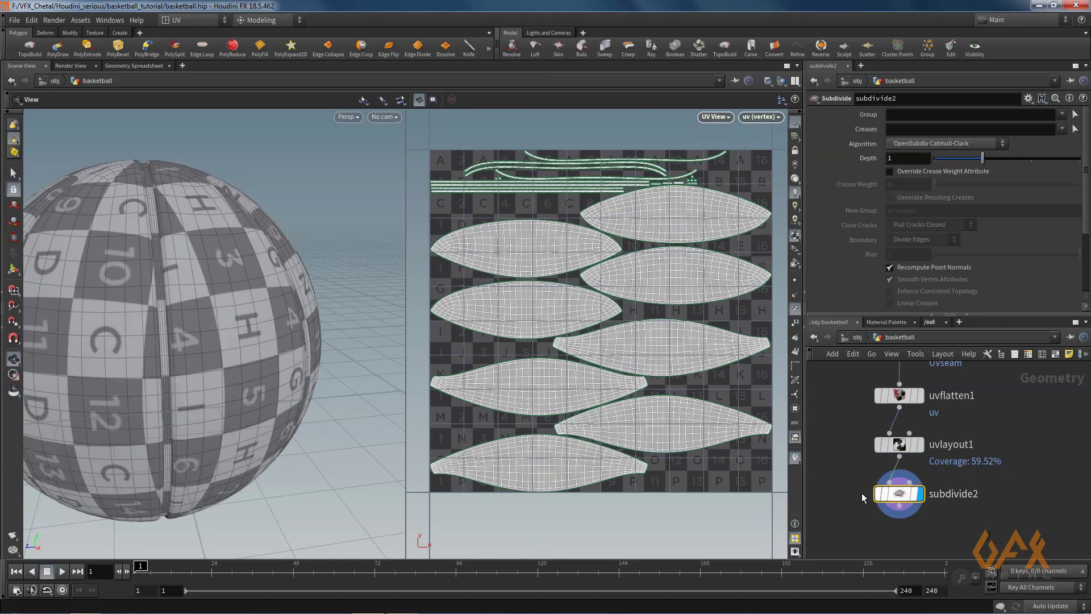
# Set the Subdivide depth to 2 and check the smoothed ball.
pyautogui.moveTo(909, 158); pyautogui.dragTo(877, 162)
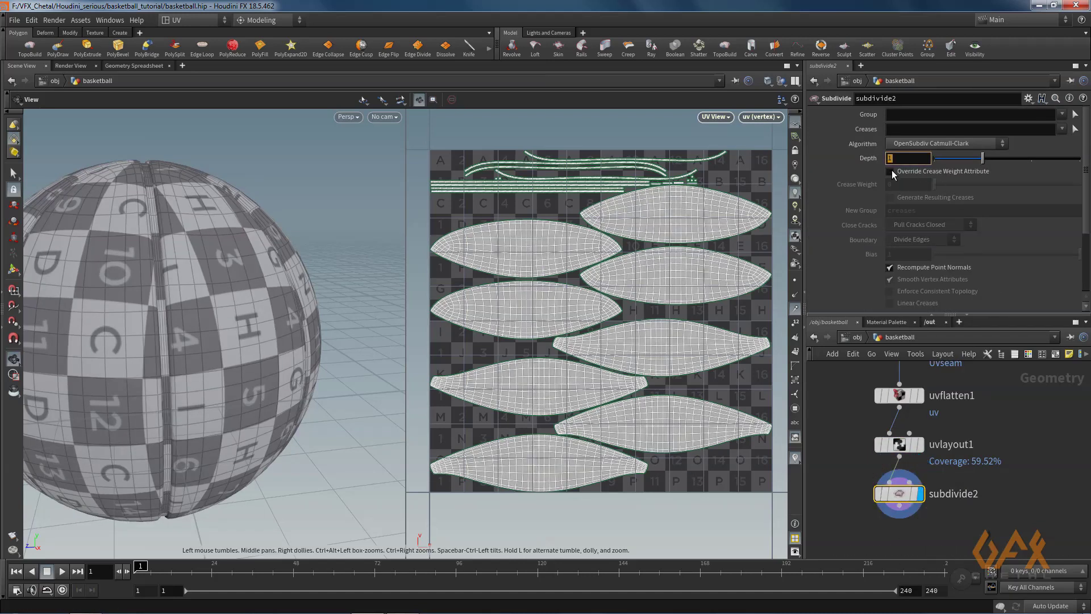
pyautogui.write('2')
pyautogui.press('Return')
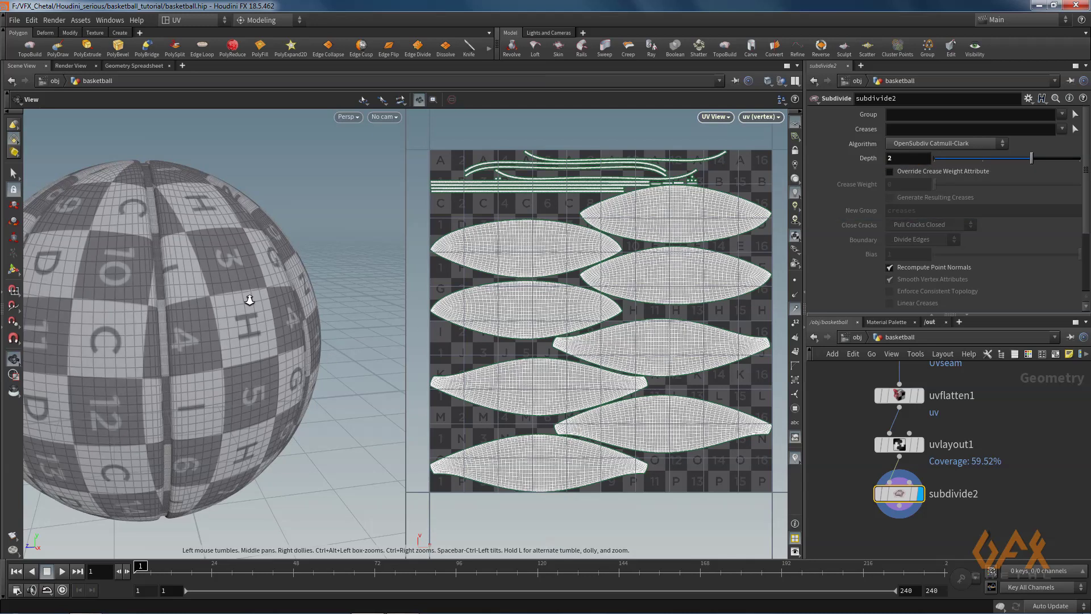
pyautogui.scroll(-3, 178, 338)
pyautogui.moveTo(178, 338)
pyautogui.mouseDown()
pyautogui.moveTo(119, 363)
pyautogui.moveTo(163, 377)
pyautogui.moveTo(222, 361)
pyautogui.moveTo(199, 335)
pyautogui.mouseUp()
# Switch the desktop layout back to MyWorkspace and view the subdivided ball from another angle.
pyautogui.click(187, 20)
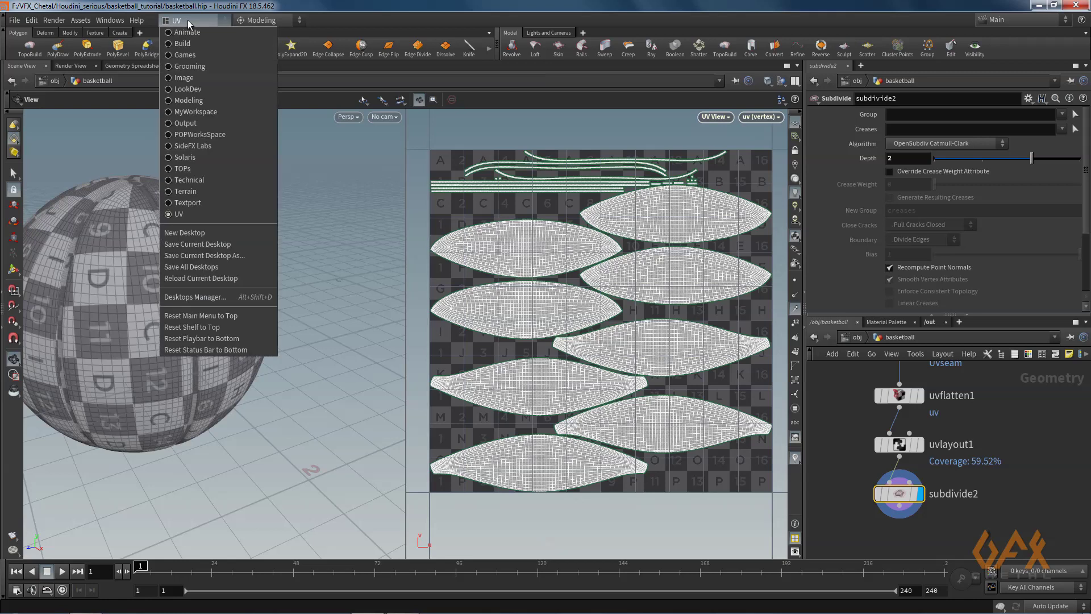
pyautogui.click(192, 112)
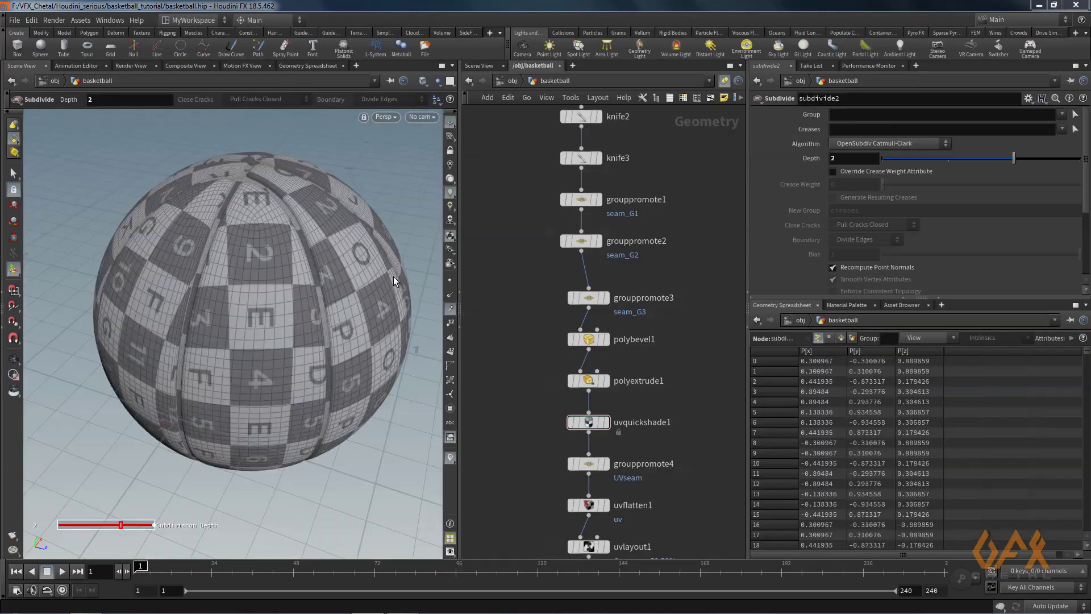
pyautogui.press('Escape')
pyautogui.moveTo(250, 321)
pyautogui.mouseDown()
pyautogui.moveTo(265, 300)
pyautogui.moveTo(226, 338)
pyautogui.moveTo(263, 316)
pyautogui.moveTo(204, 346)
pyautogui.moveTo(253, 338)
pyautogui.moveTo(176, 338)
pyautogui.moveTo(183, 319)
pyautogui.moveTo(250, 344)
pyautogui.moveTo(251, 312)
pyautogui.moveTo(261, 329)
pyautogui.mouseUp()
# Append a Transform node after the last Subdivide node and display it.
pyautogui.press('Tab')
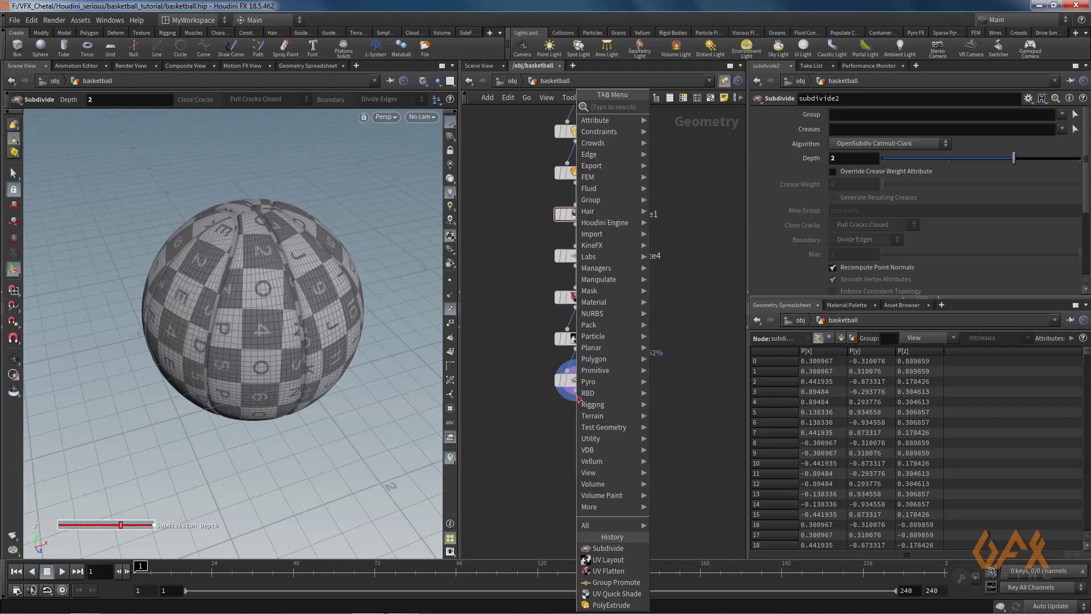
pyautogui.write('transform')
pyautogui.press('Return')
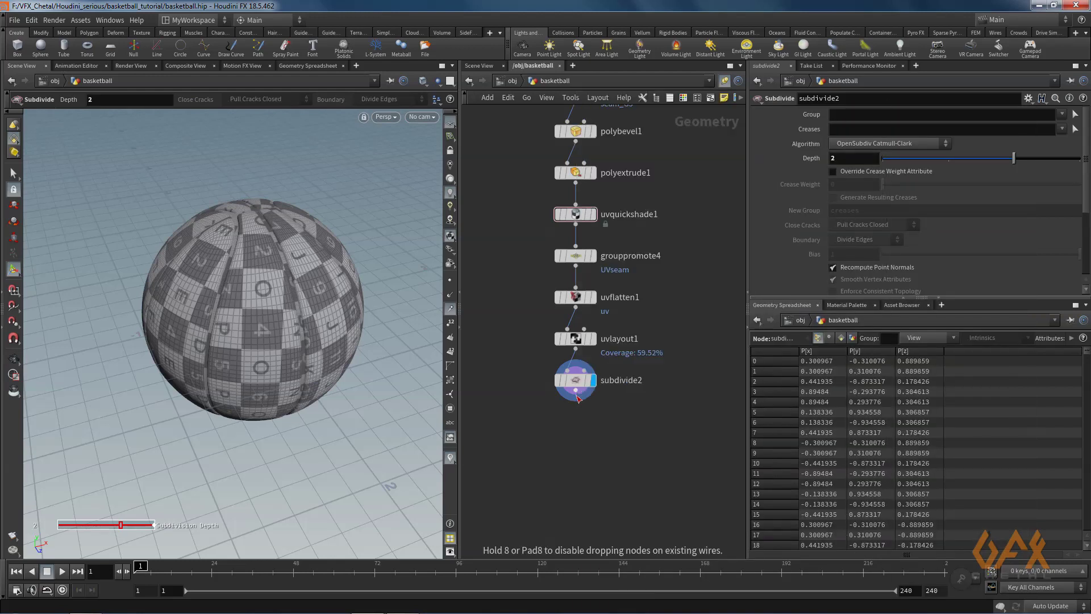
pyautogui.click(593, 421)
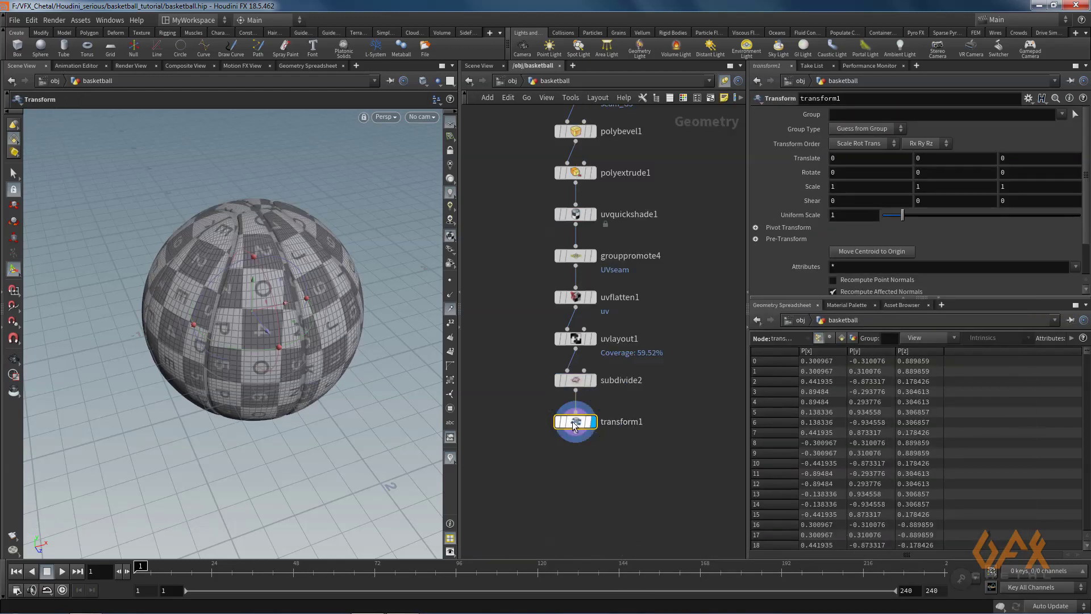
# Set the Transform node's rotation to -51, -40, -99 and view the tilted ball from a lower angle.
pyautogui.click(835, 173)
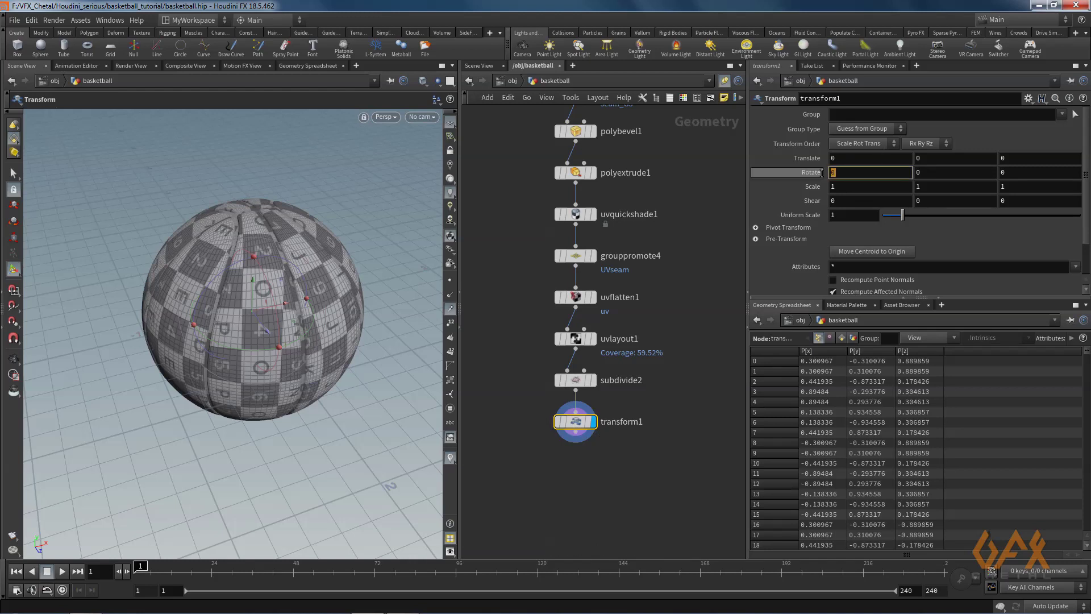
pyautogui.write('-51')
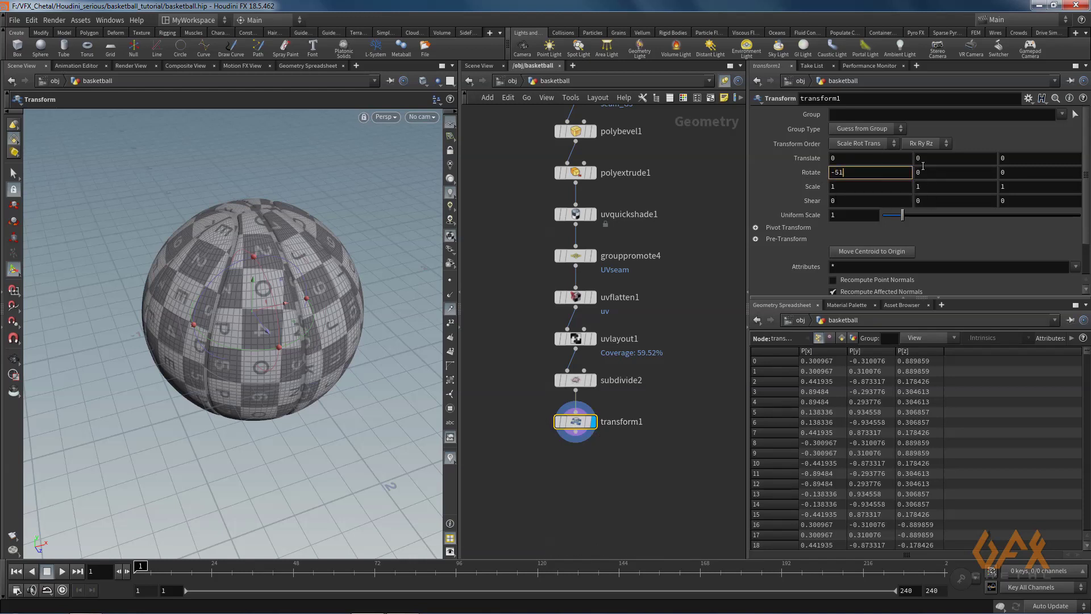
pyautogui.press('Tab')
pyautogui.press('Tab')
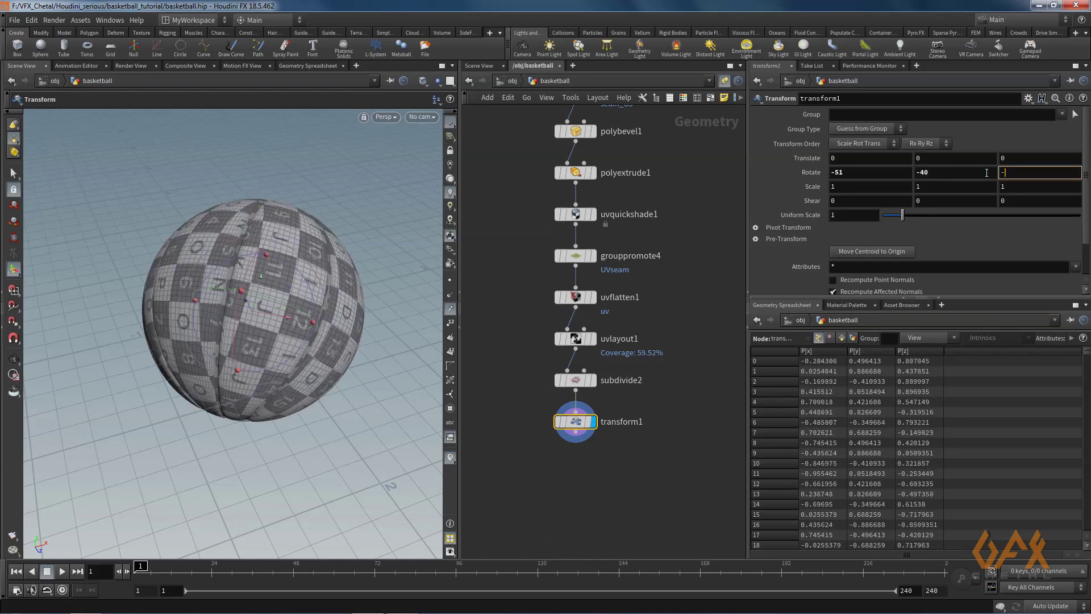
pyautogui.write('-99')
pyautogui.press('Return')
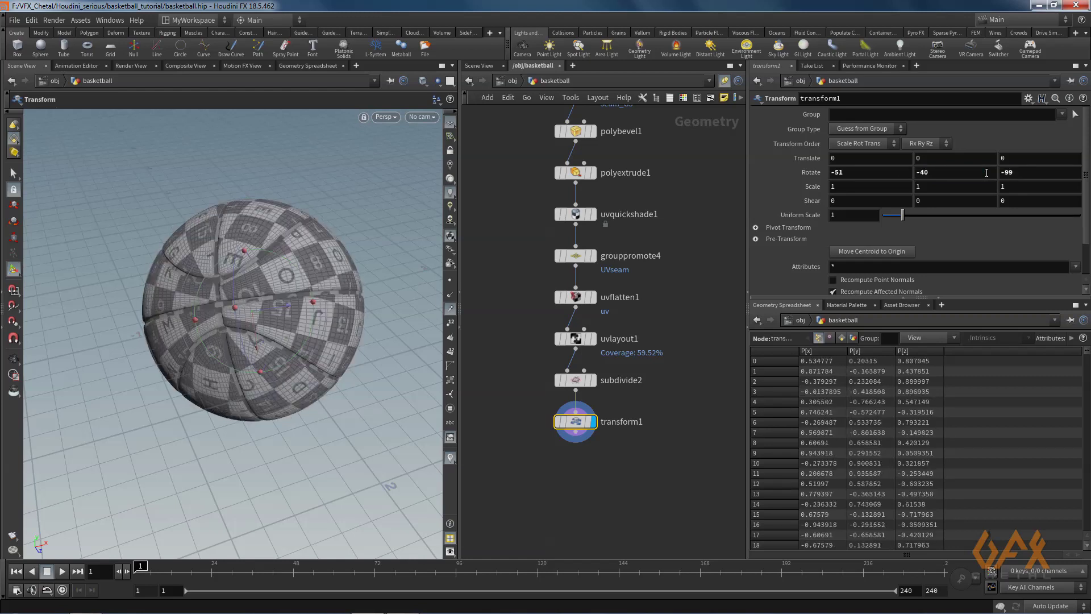
pyautogui.press('Escape')
pyautogui.moveTo(202, 405); pyautogui.dragTo(212, 362)
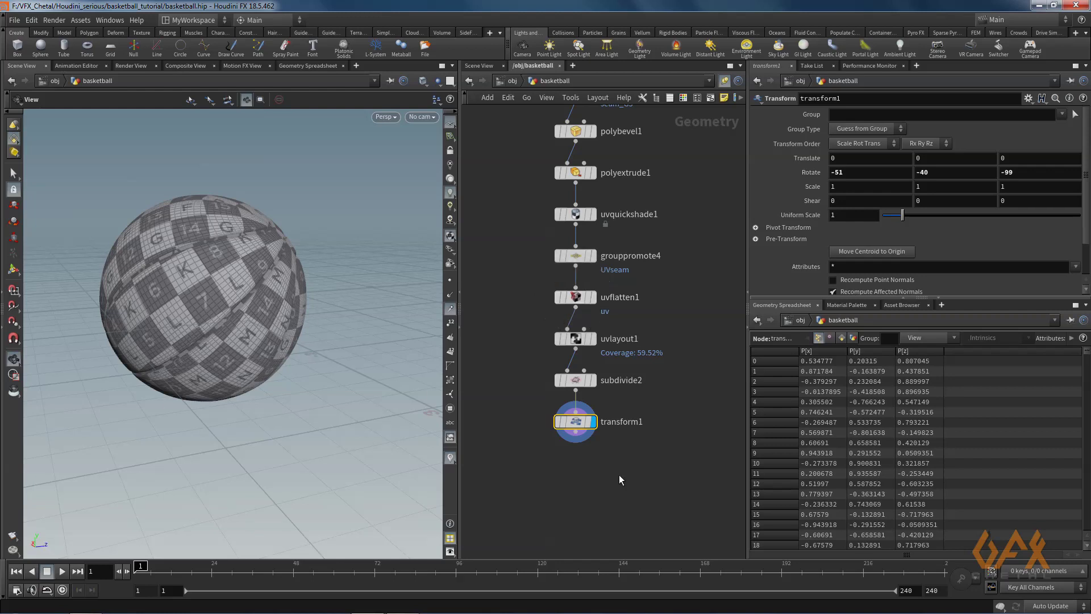
# Append a Match Size node after the Transform, display it, and set Justify Y to Min so the ball rests on the ground.
pyautogui.press('Tab')
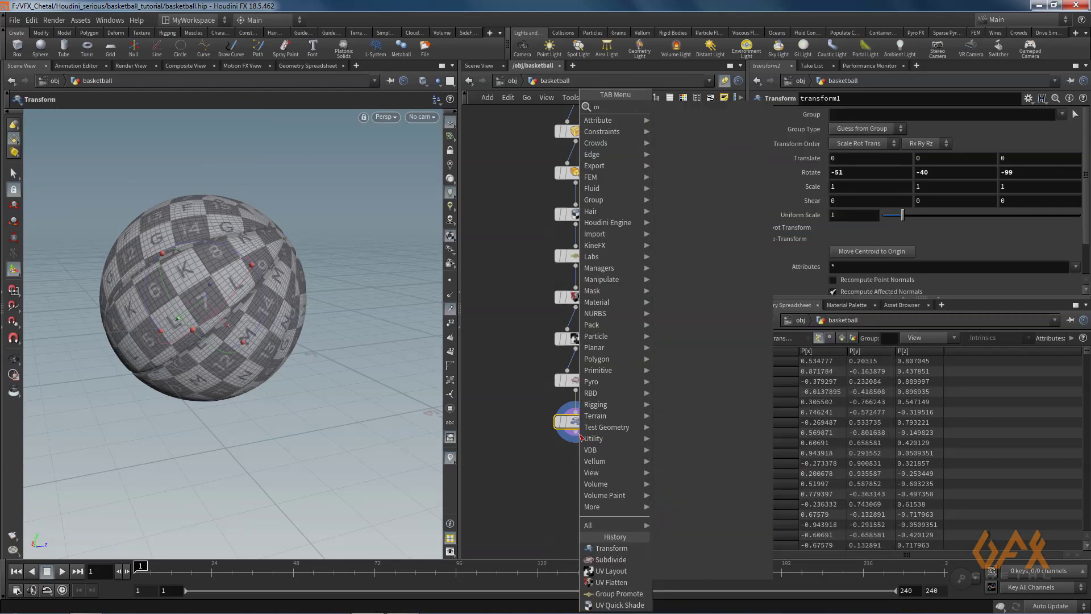
pyautogui.write('mat')
pyautogui.press('Down')
pyautogui.press('Down')
pyautogui.press('Return')
pyautogui.click(590, 471)
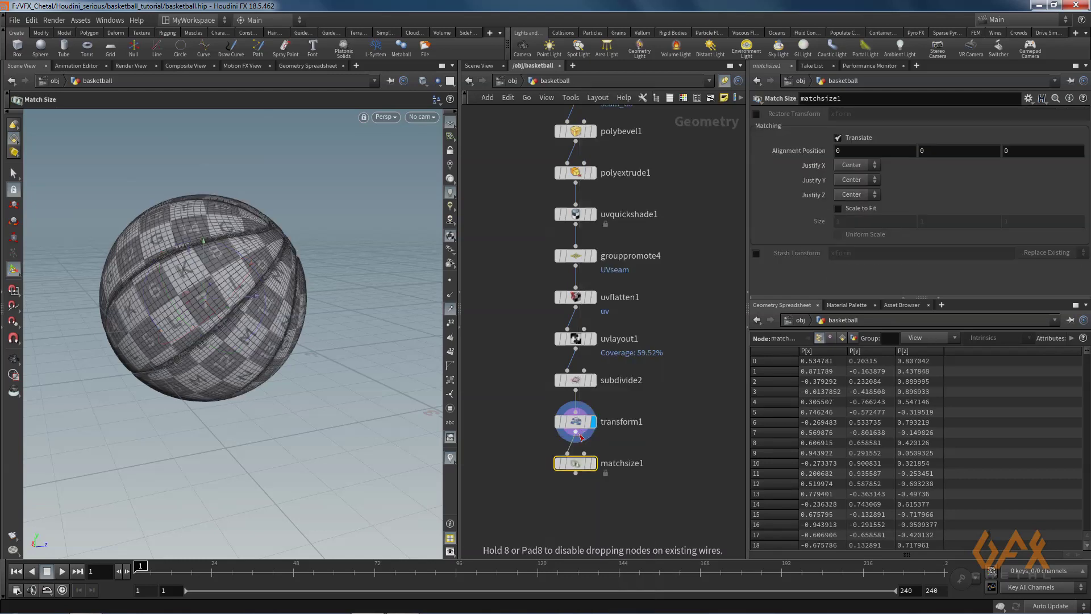
pyautogui.click(592, 464)
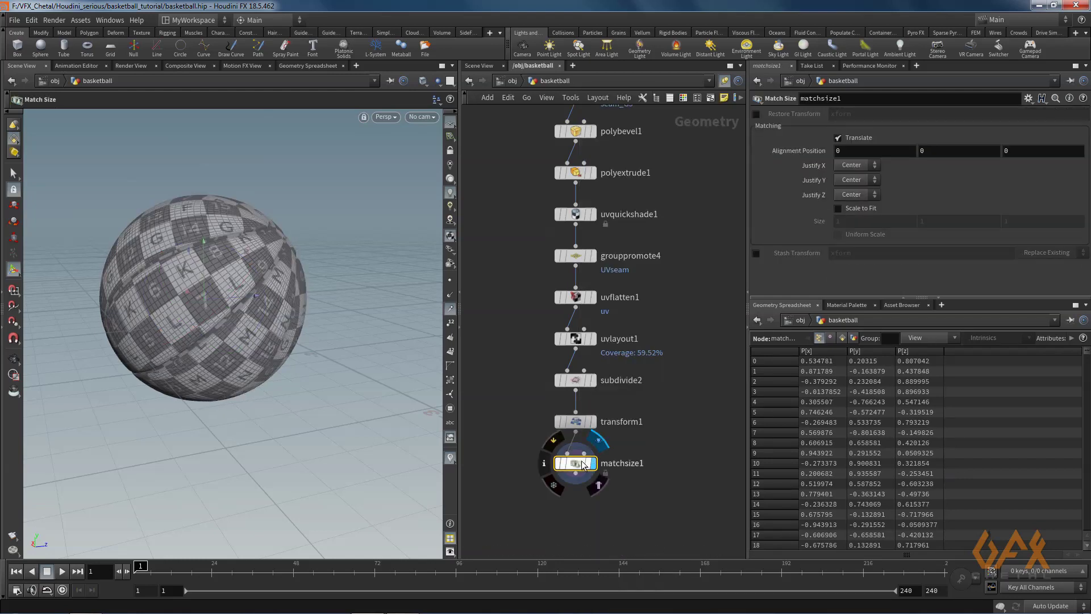
pyautogui.click(839, 180)
pyautogui.click(844, 205)
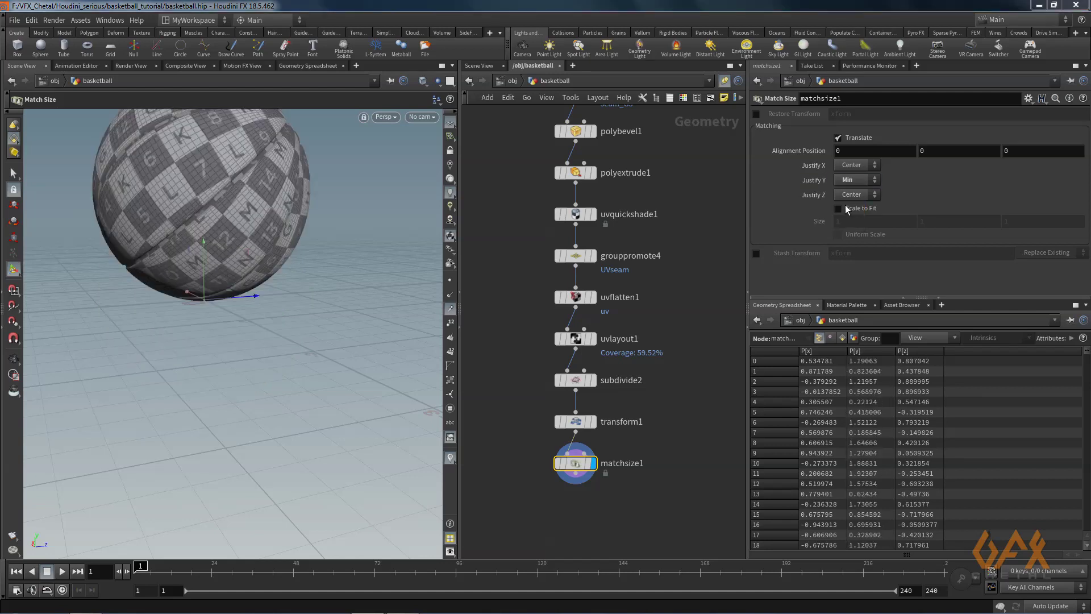
# Examine the basketball's seams and UV checker pattern up close from several angles.
pyautogui.press('Escape')
pyautogui.moveTo(199, 333)
pyautogui.mouseDown()
pyautogui.moveTo(178, 333)
pyautogui.moveTo(224, 317)
pyautogui.moveTo(215, 322)
pyautogui.mouseUp()
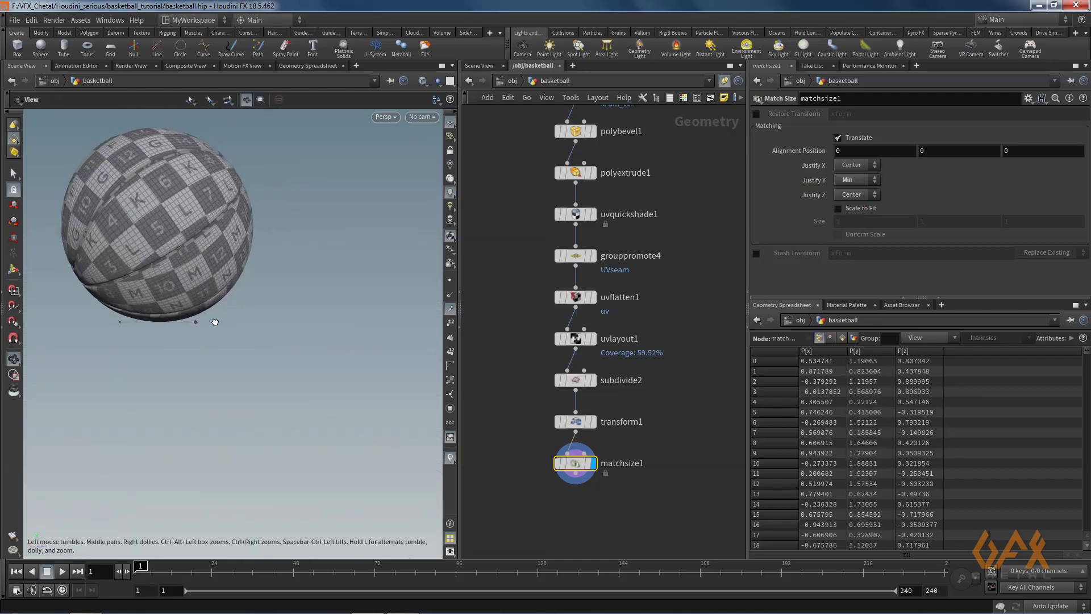
pyautogui.moveTo(183, 272); pyautogui.dragTo(196, 350, button='middle')
pyautogui.moveTo(300, 293); pyautogui.dragTo(308, 339, button='right')
pyautogui.moveTo(307, 340); pyautogui.dragTo(231, 352)
pyautogui.moveTo(246, 348); pyautogui.dragTo(336, 341, button='right')
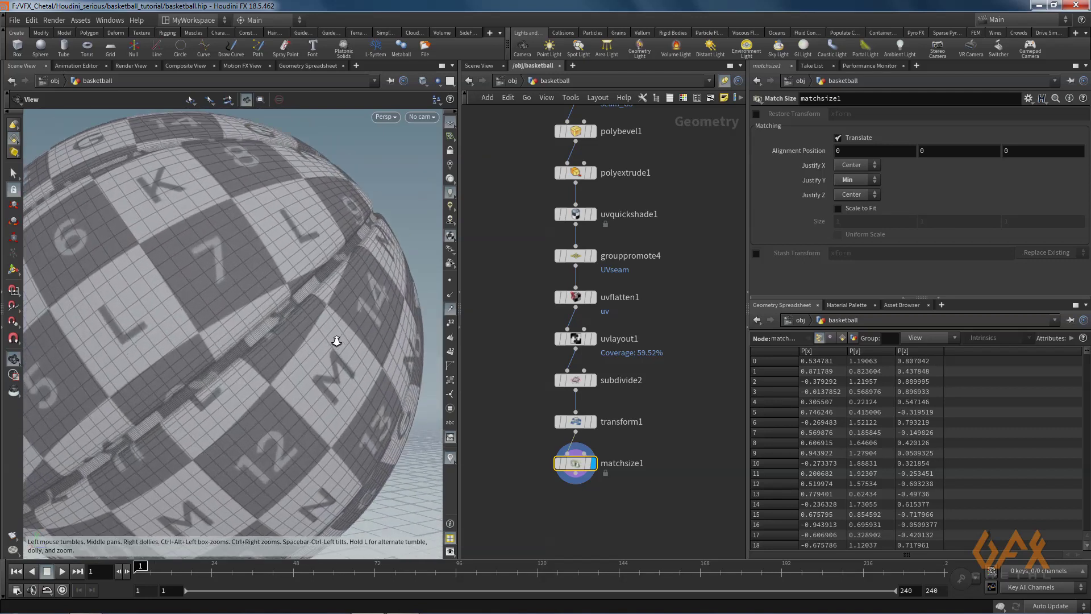
pyautogui.moveTo(336, 341); pyautogui.dragTo(259, 337)
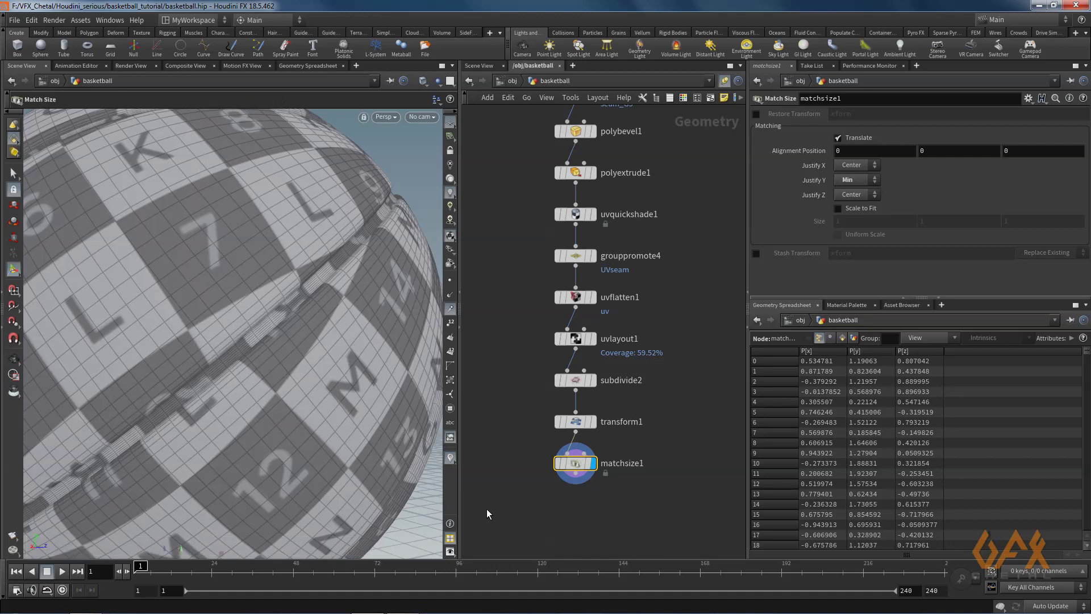
# Add a Null node after matchsize1 and rename it LEATHER_BODY.
pyautogui.moveTo(487, 511); pyautogui.dragTo(557, 450, button='middle')
pyautogui.press('Tab')
pyautogui.write('nu')
pyautogui.press('Return')
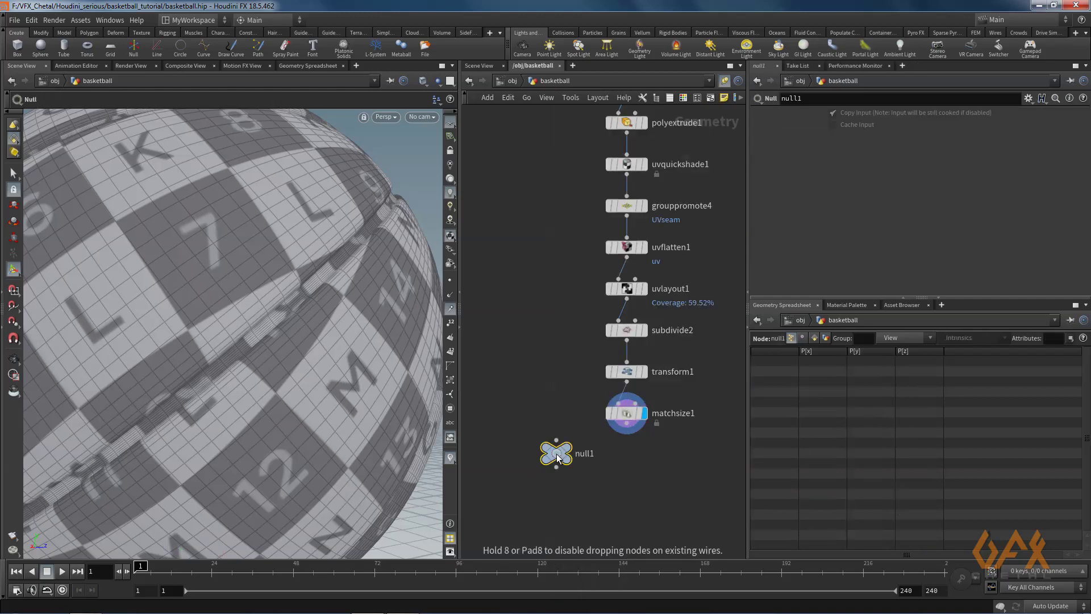
pyautogui.click(626, 474)
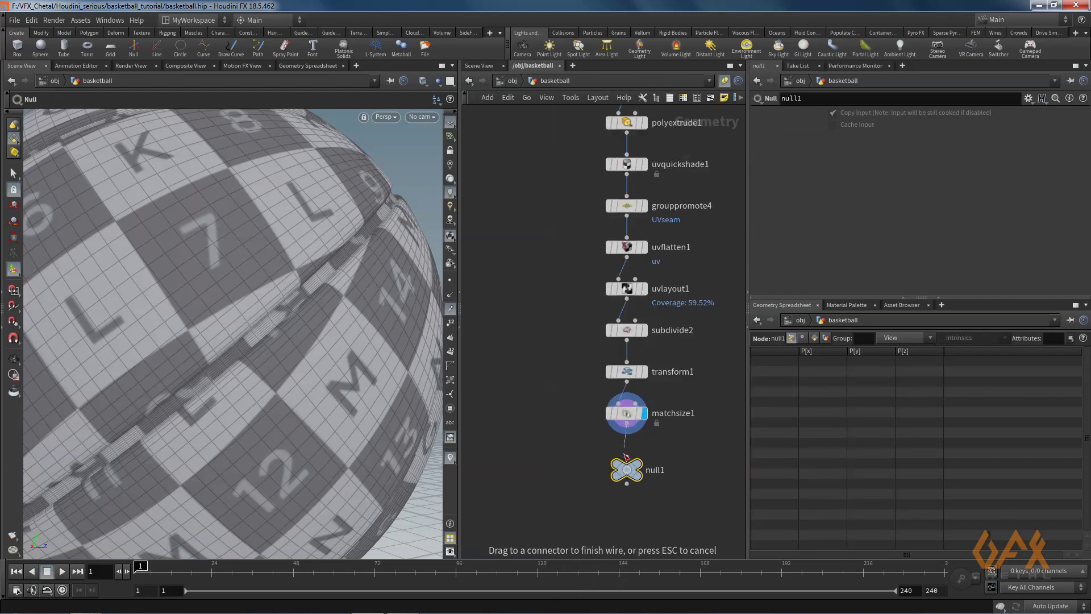
pyautogui.doubleClick(676, 472)
pyautogui.doubleClick(677, 471)
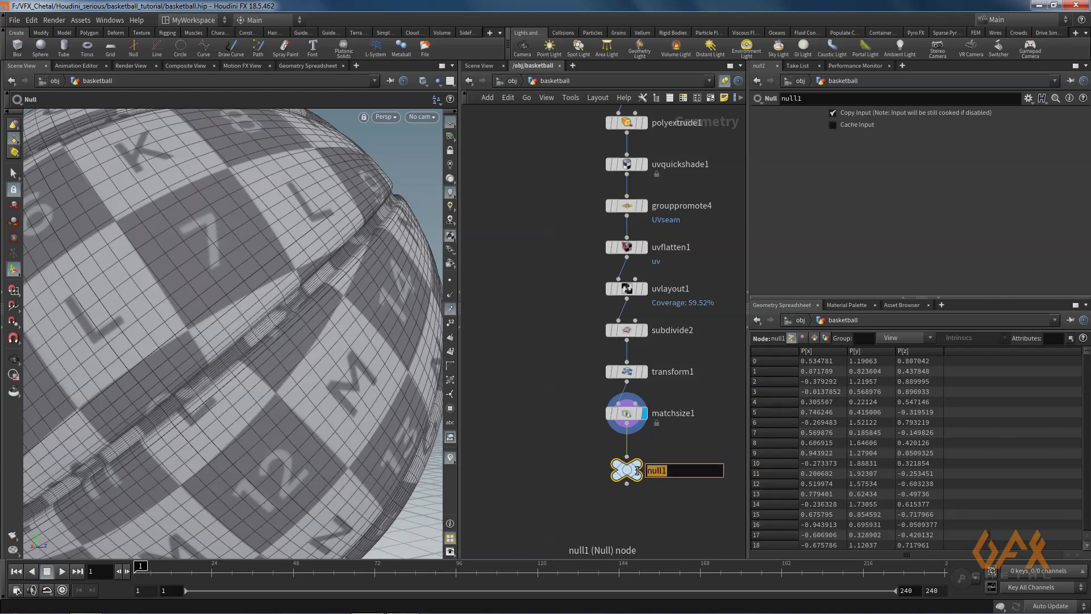
pyautogui.write('LEATHER_BO')
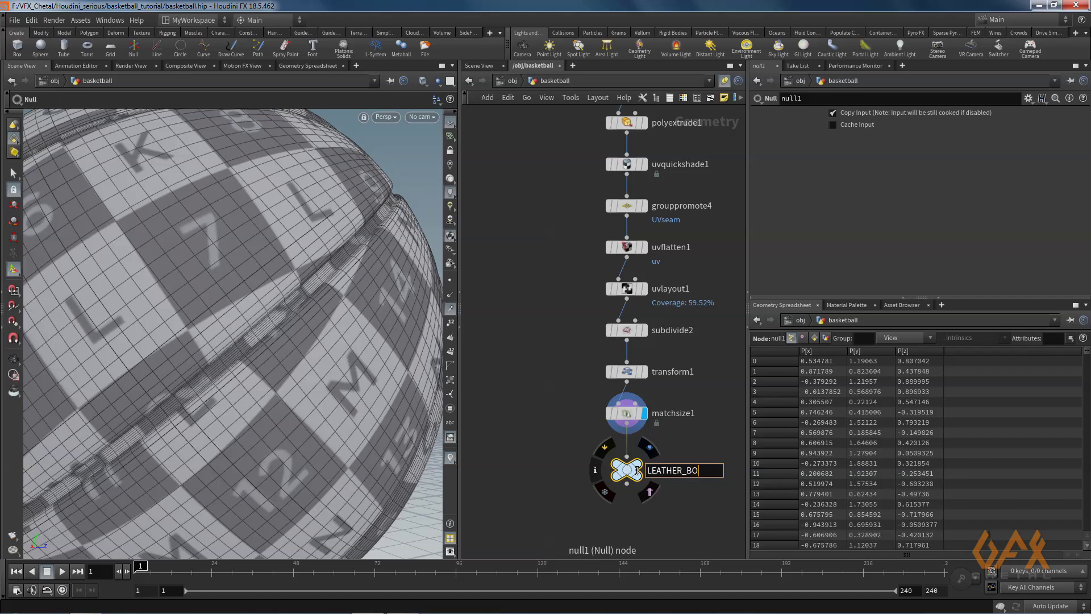
pyautogui.write('DY')
pyautogui.press('Return')
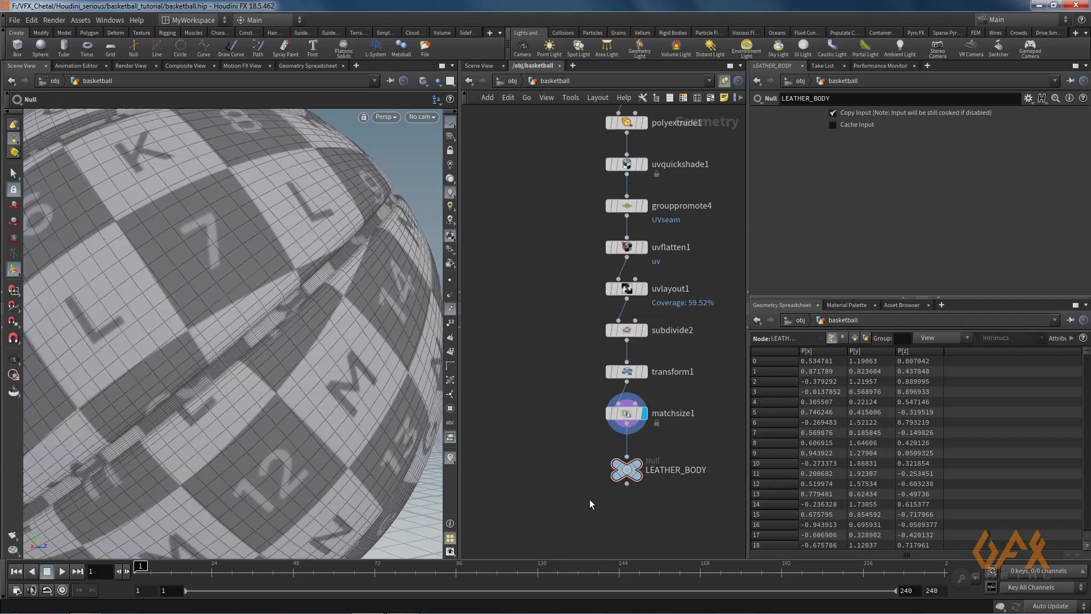
# Add a Blast node fed by the LEATHER_BODY null and place it to one side below.
pyautogui.moveTo(599, 461); pyautogui.dragTo(598, 433, button='middle')
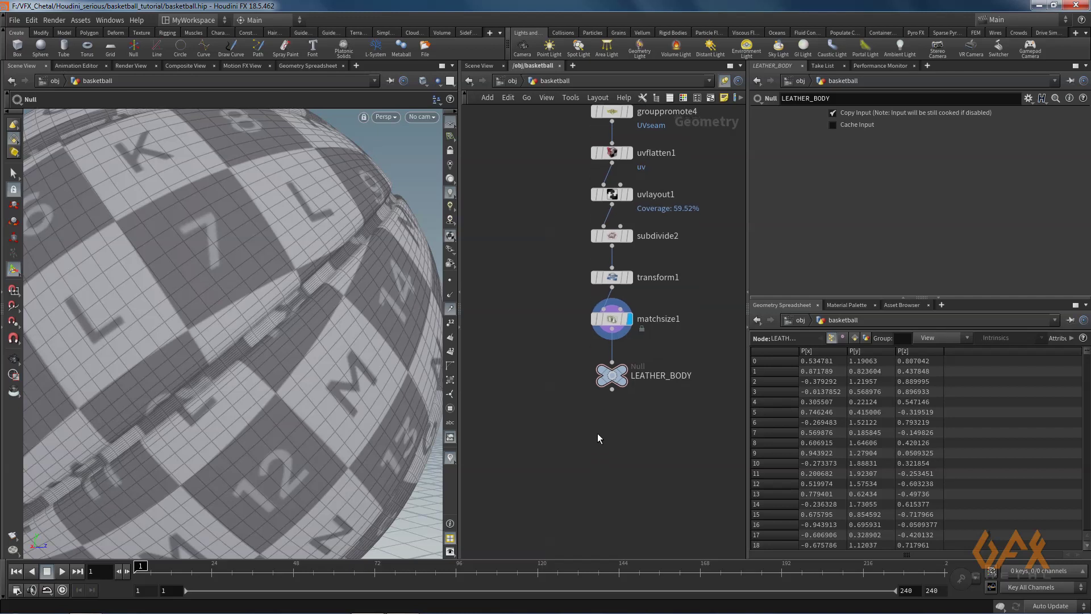
pyautogui.press('Tab')
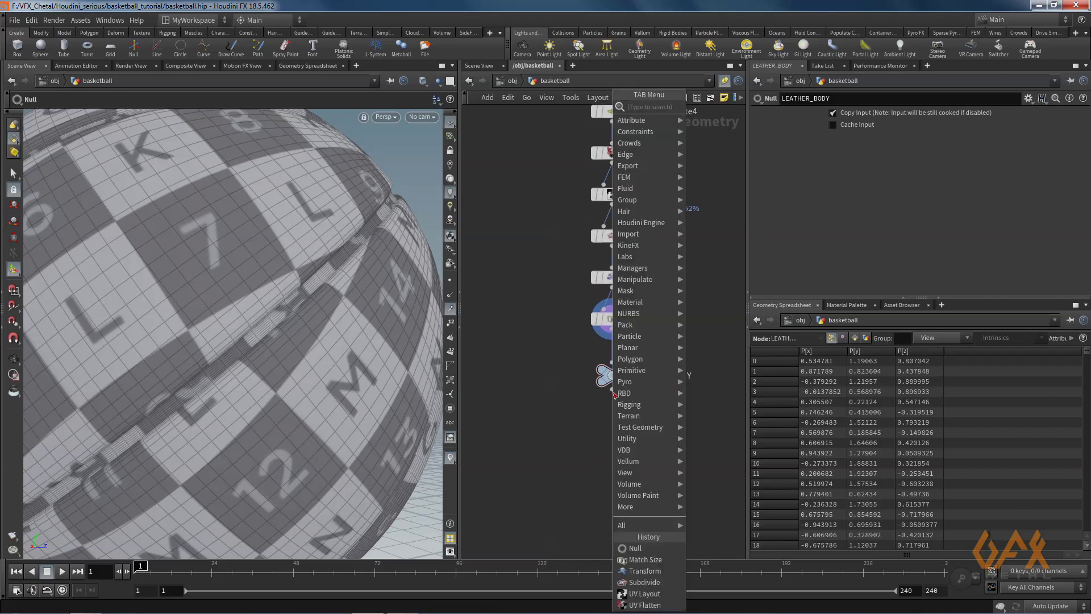
pyautogui.write('blast')
pyautogui.press('Return')
pyautogui.click(733, 429)
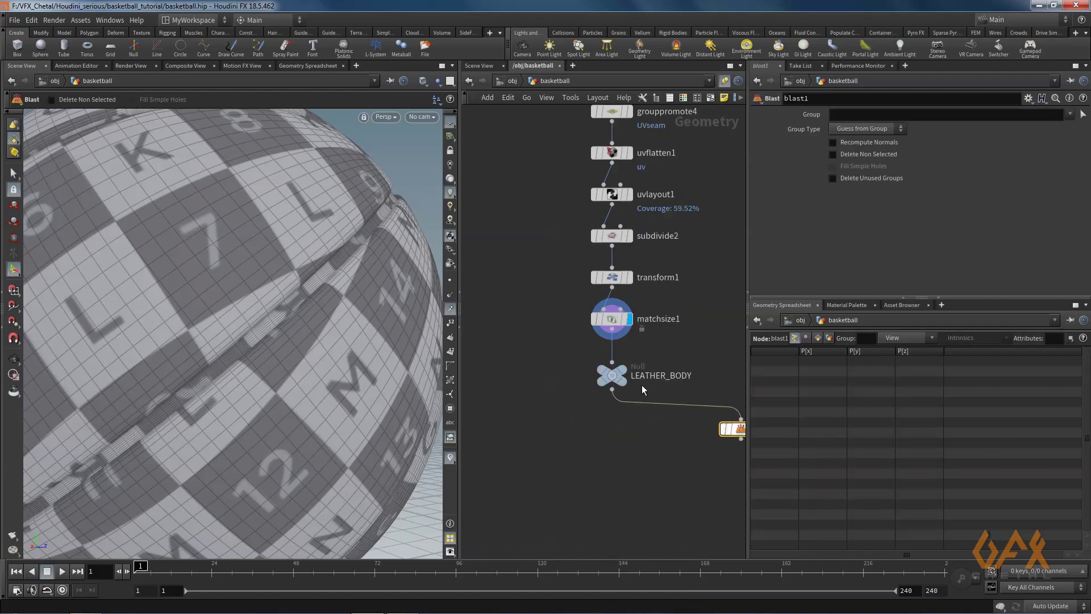
# Rewire the Blast node as a separate branch from matchsize1 beside LEATHER_BODY and display its output.
pyautogui.moveTo(592, 343); pyautogui.dragTo(512, 332, button='middle')
pyautogui.moveTo(538, 328); pyautogui.dragTo(667, 404)
pyautogui.moveTo(542, 365); pyautogui.dragTo(496, 385)
pyautogui.moveTo(601, 410); pyautogui.dragTo(649, 390, button='middle')
pyautogui.moveTo(537, 364); pyautogui.dragTo(513, 372)
pyautogui.moveTo(716, 397); pyautogui.dragTo(683, 364)
pyautogui.click(699, 364)
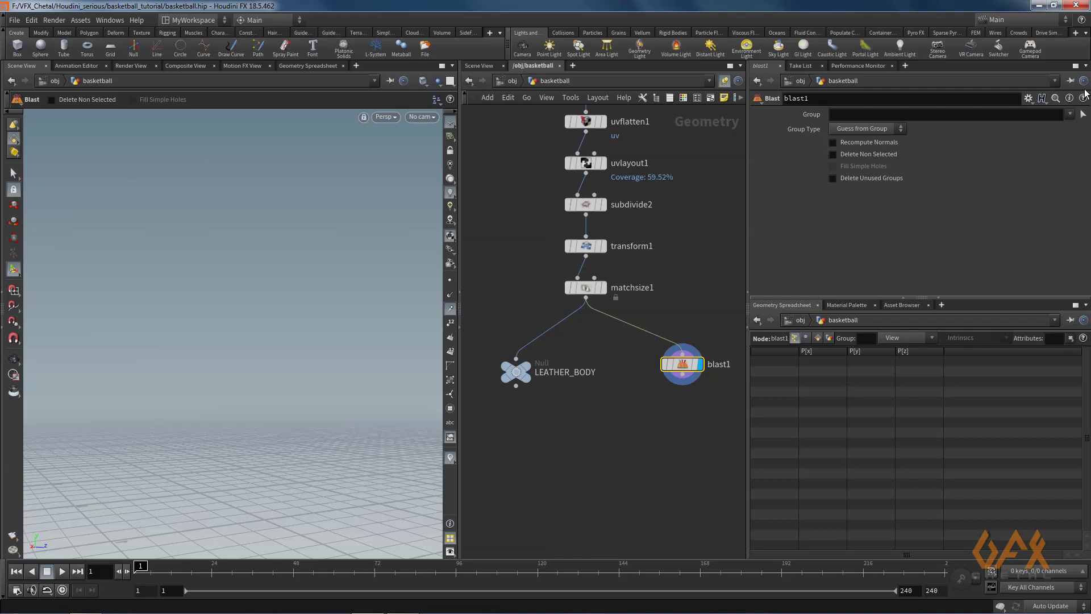
# Set the Blast node's group to rubber_seam and enable Delete Non Selected to isolate the seam geometry.
pyautogui.click(1069, 116)
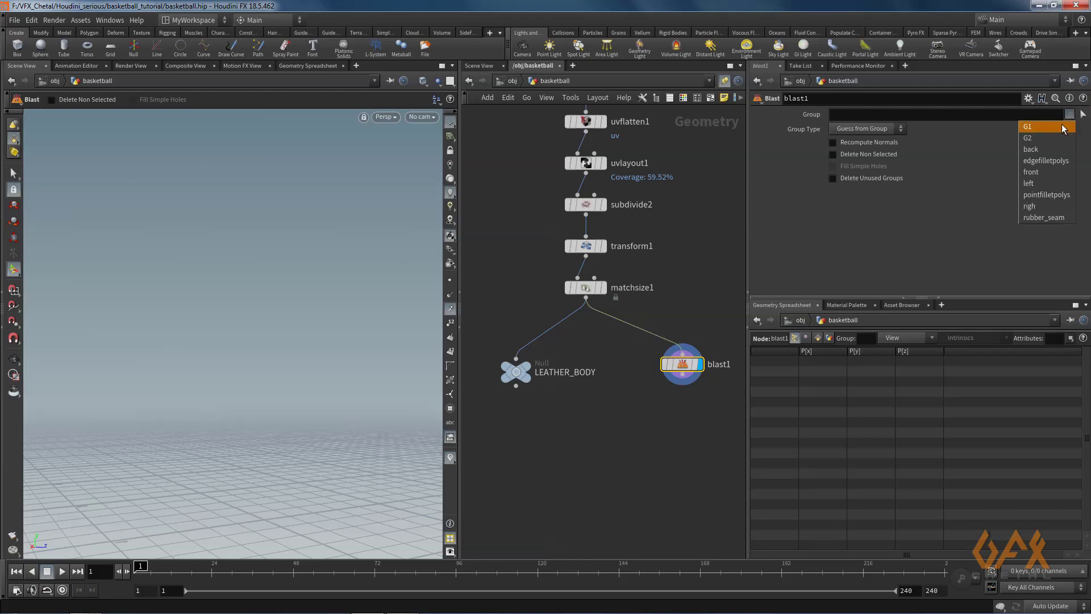
pyautogui.click(1046, 218)
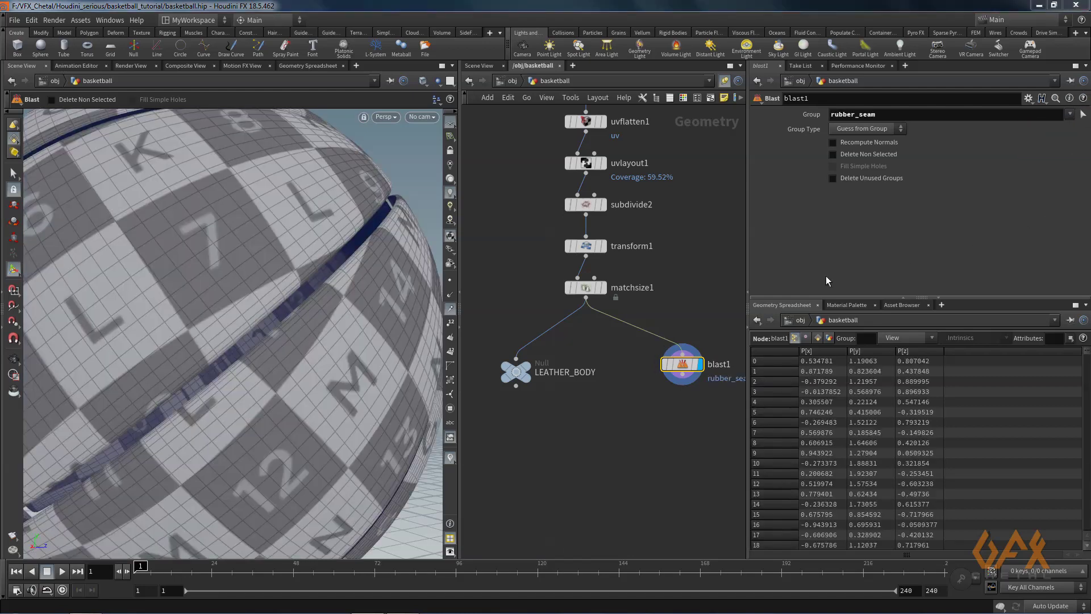
pyautogui.click(833, 154)
pyautogui.scroll(-3, 175, 334)
pyautogui.moveTo(187, 343)
pyautogui.keyDown('alt'); pyautogui.mouseDown()
pyautogui.moveTo(205, 355)
pyautogui.moveTo(284, 348)
pyautogui.moveTo(165, 343)
pyautogui.moveTo(199, 362)
pyautogui.mouseUp(); pyautogui.keyUp('alt')
pyautogui.press('Return')
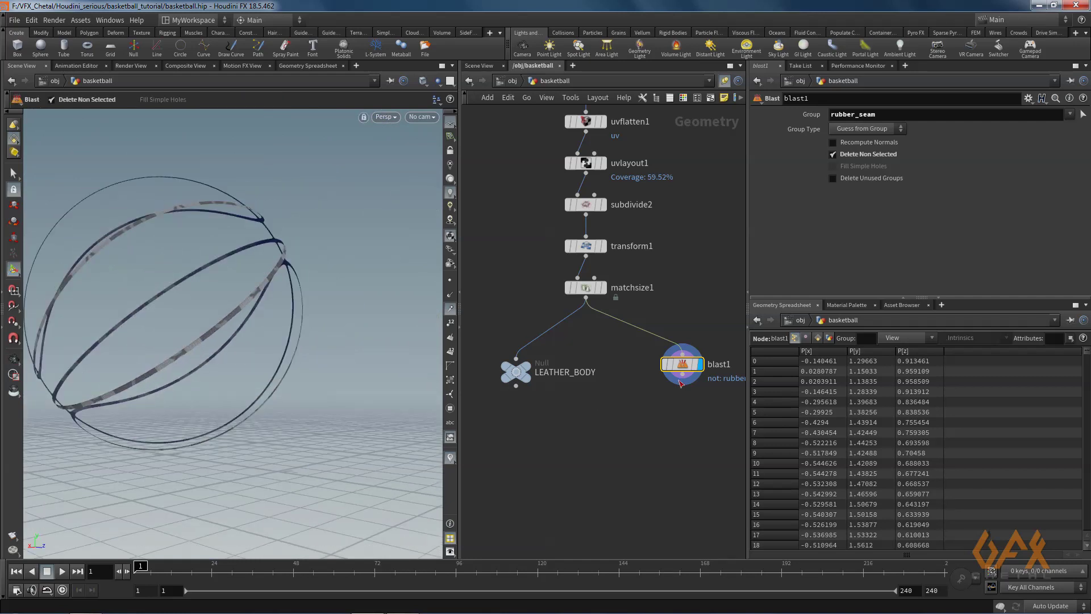
# Add a PolyExtrude node after blast1 and display its output.
pyautogui.press('Tab')
pyautogui.write('polyex')
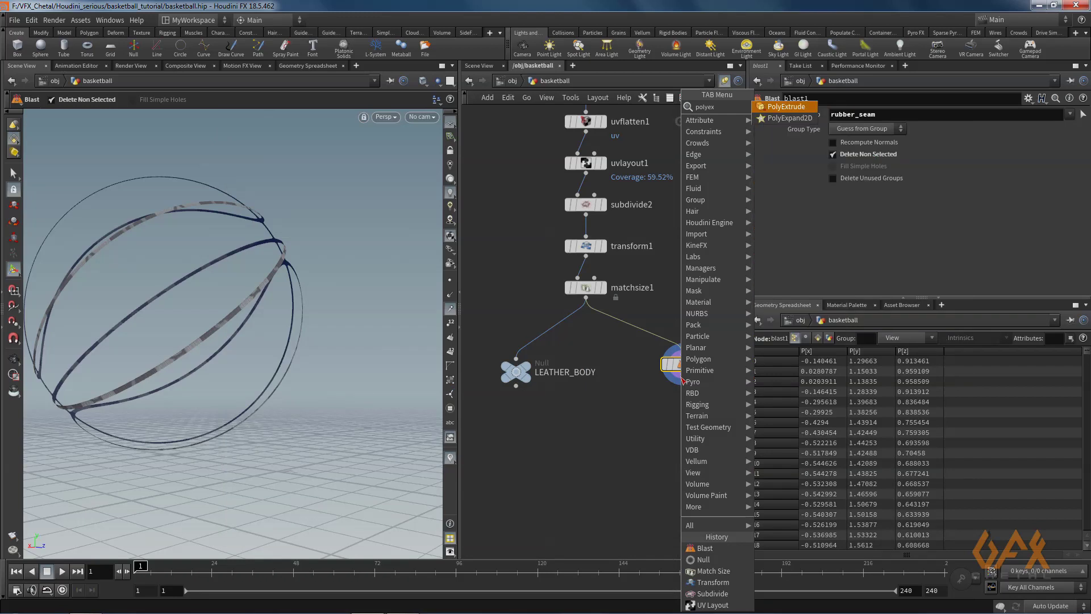
pyautogui.press('Return')
pyautogui.click(682, 405)
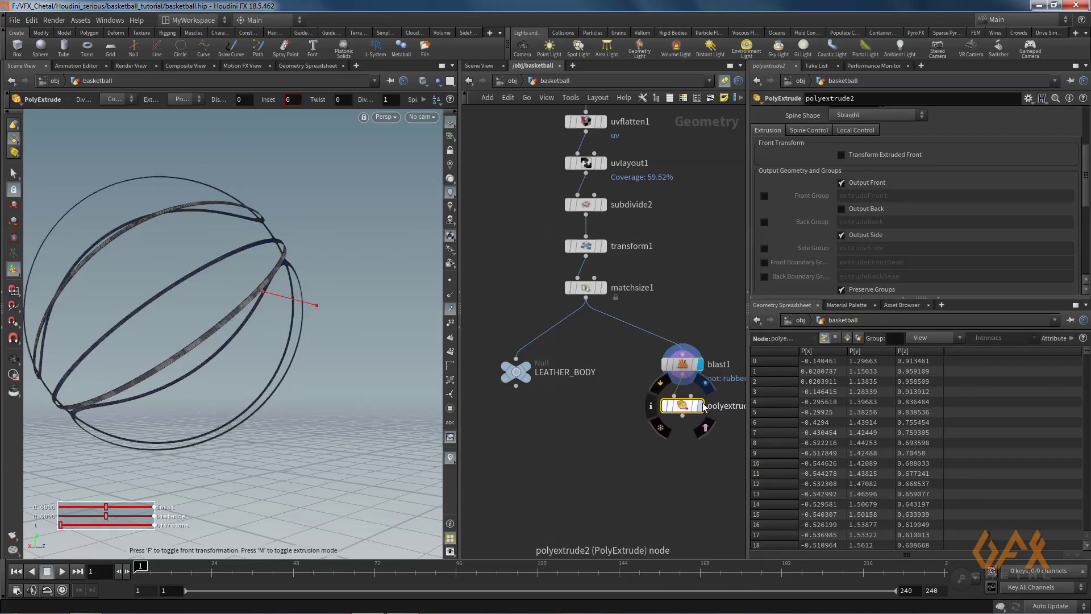
# Set the seam PolyExtrude's Distance to 0.005.
pyautogui.scroll(5, 806, 142)
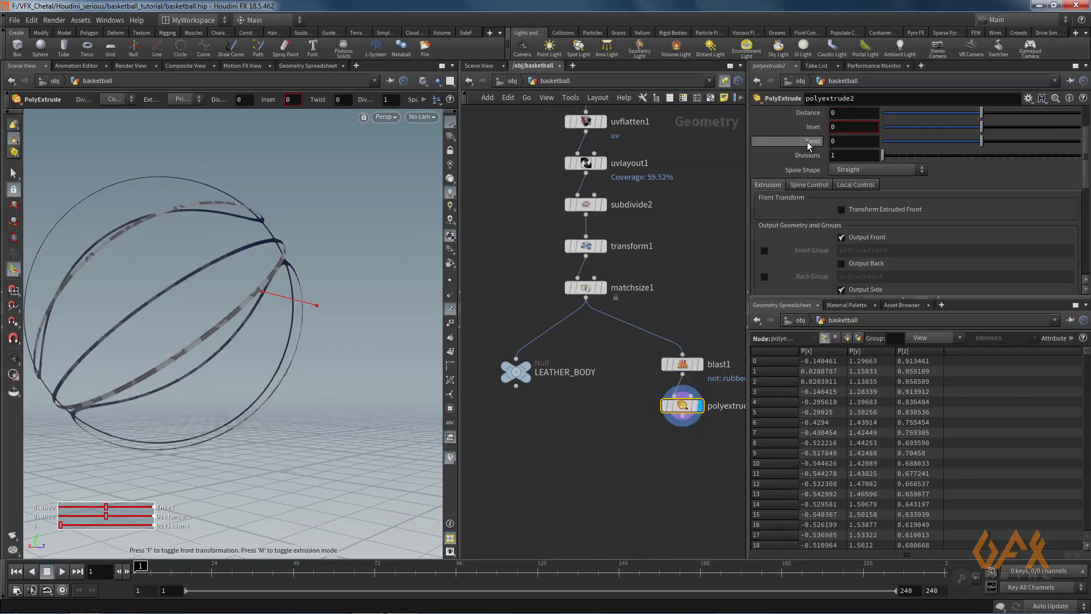
pyautogui.click(845, 155)
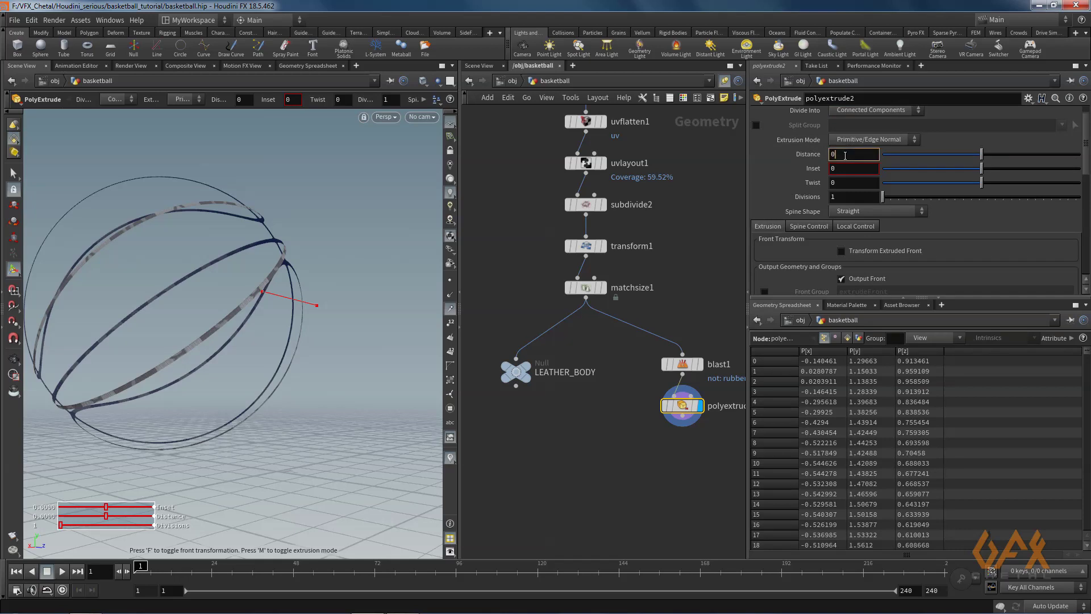
pyautogui.write('.0')
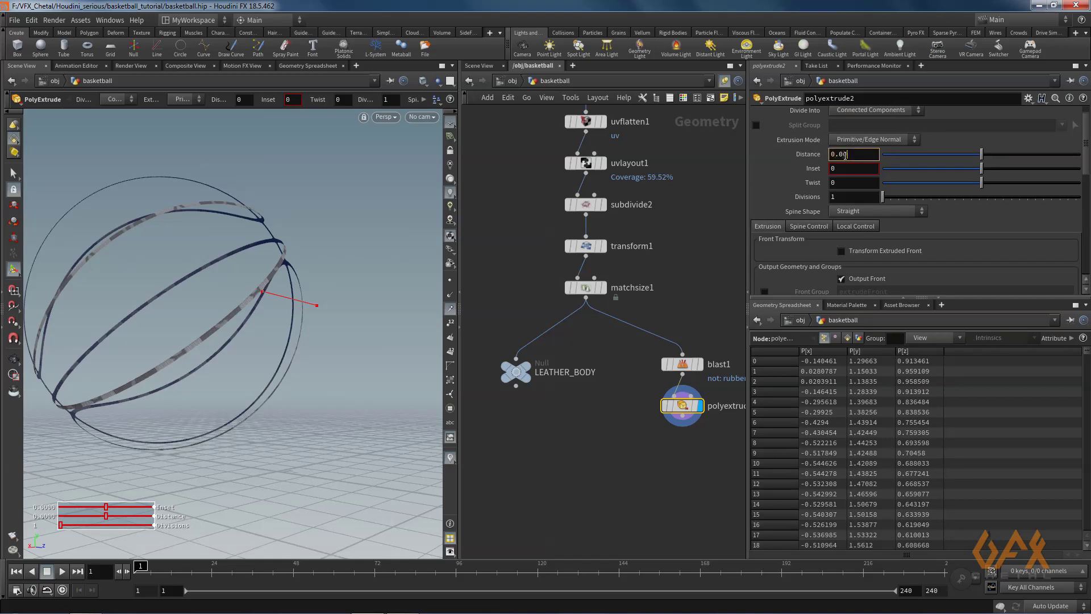
pyautogui.write('05')
pyautogui.press('Return')
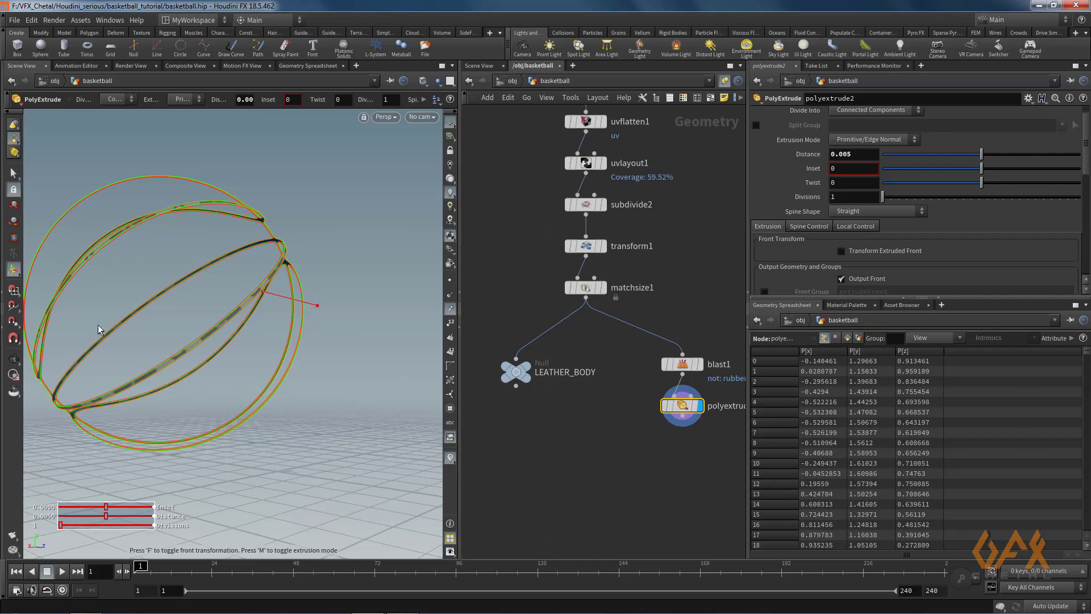
# Enable Output Back on the seam PolyExtrude and check the thickened seam strips up close.
pyautogui.scroll(-2, 817, 270)
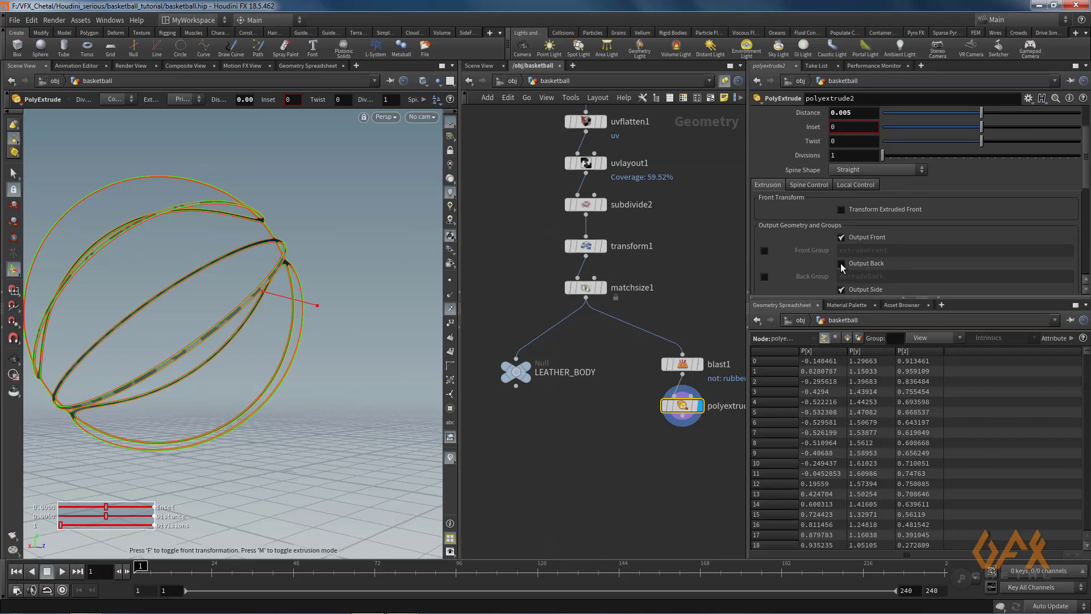
pyautogui.click(840, 264)
pyautogui.press('Escape')
pyautogui.scroll(10, 201, 311)
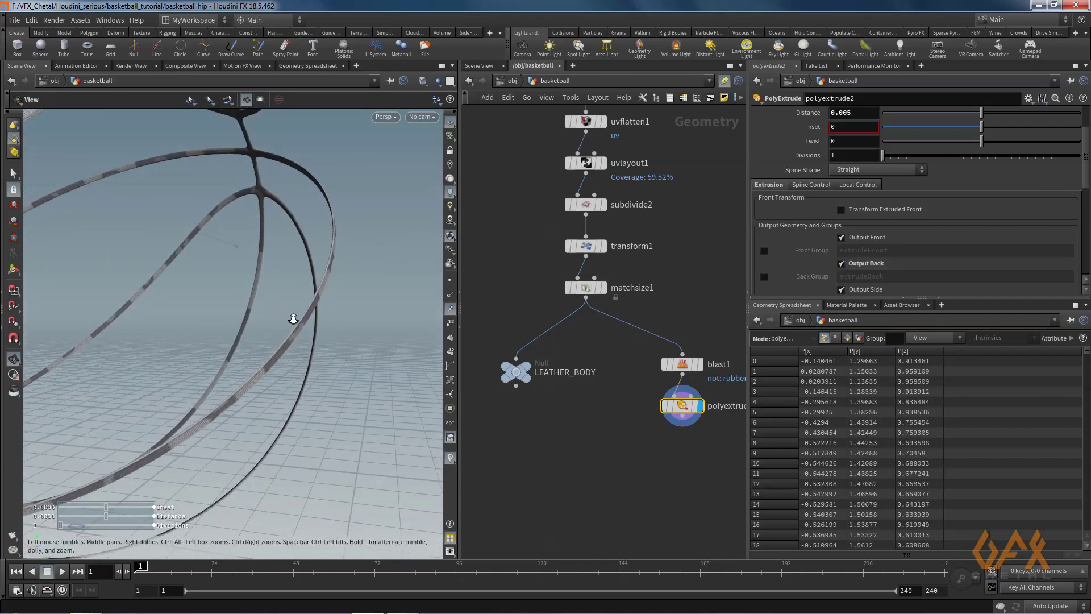
pyautogui.scroll(5, 293, 318)
pyautogui.scroll(3, 286, 307)
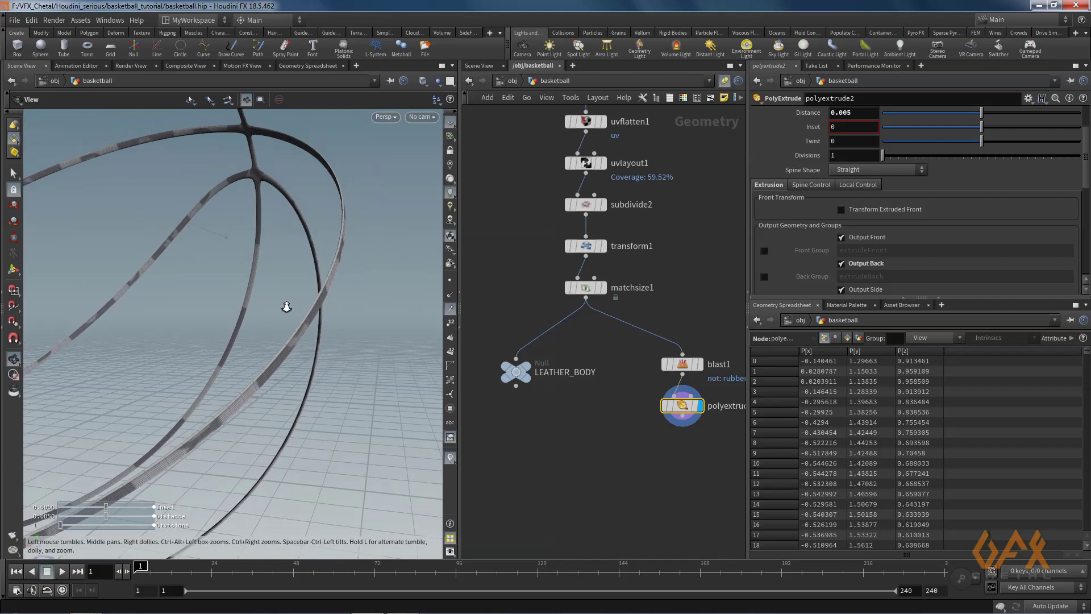
pyautogui.press('Return')
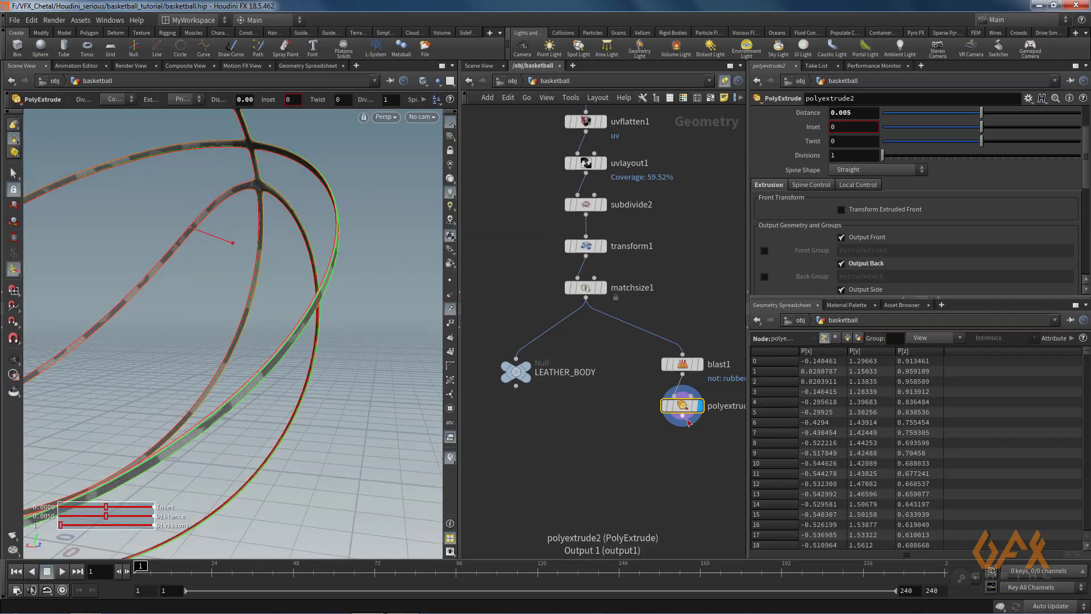
# Add a Null node after the seam PolyExtrude and rename it SEAM.
pyautogui.press('Tab')
pyautogui.write('nul')
pyautogui.press('Return')
pyautogui.click(681, 451)
pyautogui.doubleClick(714, 452)
pyautogui.moveTo(728, 451); pyautogui.dragTo(675, 452)
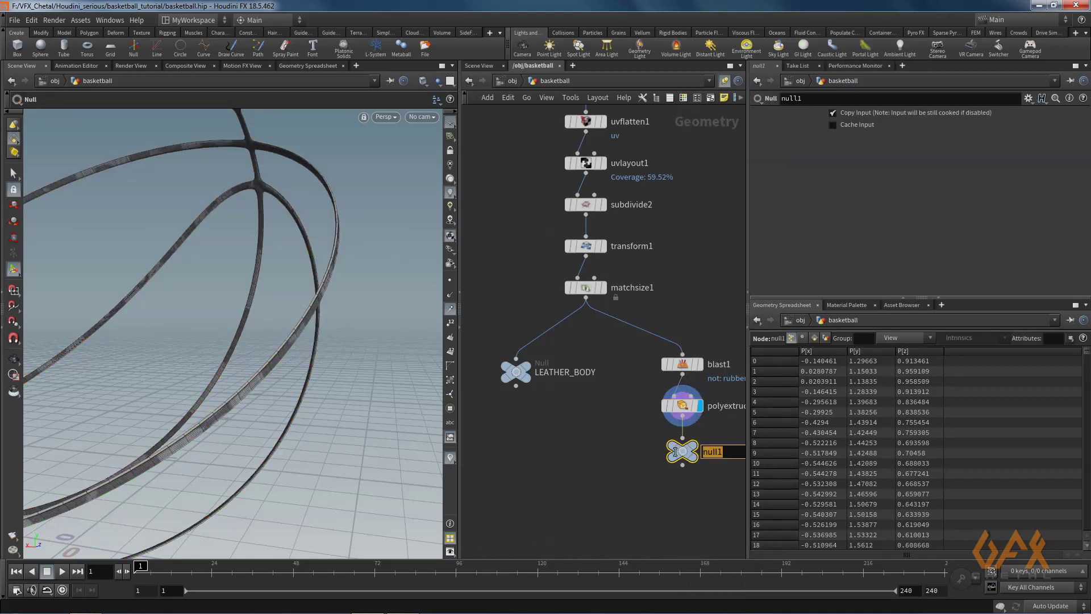
pyautogui.write('SEAM')
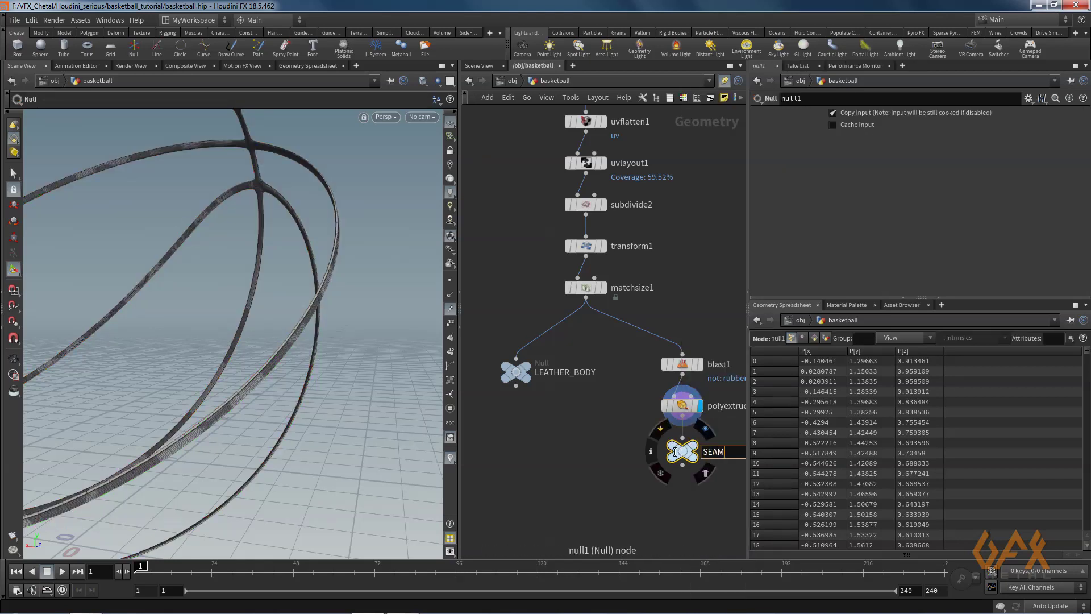
pyautogui.press('Return')
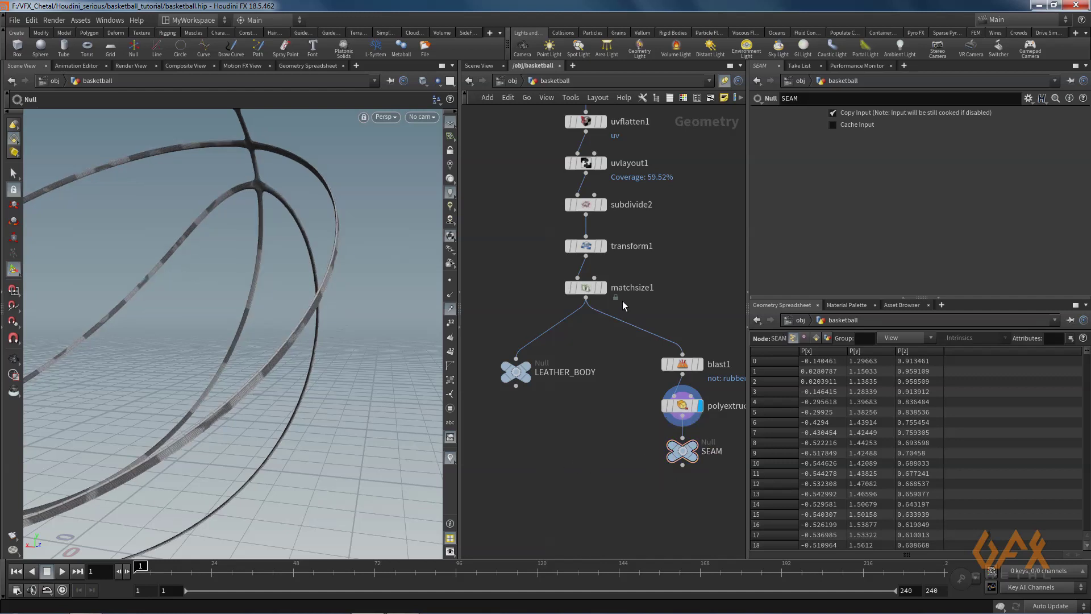
# Add a Grid node in empty space beside the basketball network and display it.
pyautogui.scroll(-10, 612, 404)
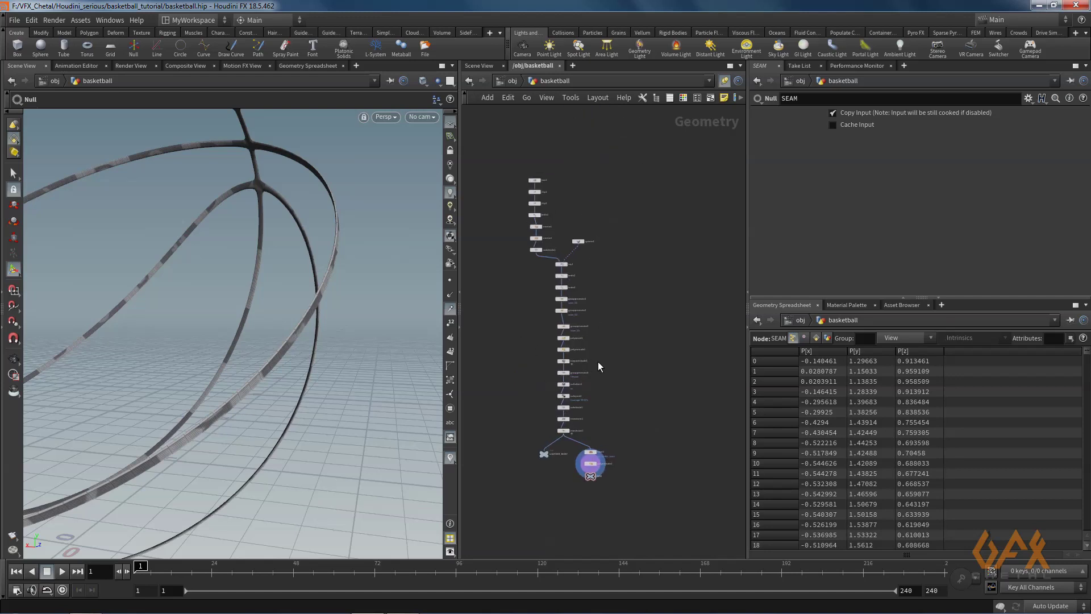
pyautogui.moveTo(645, 326); pyautogui.dragTo(623, 328, button='middle')
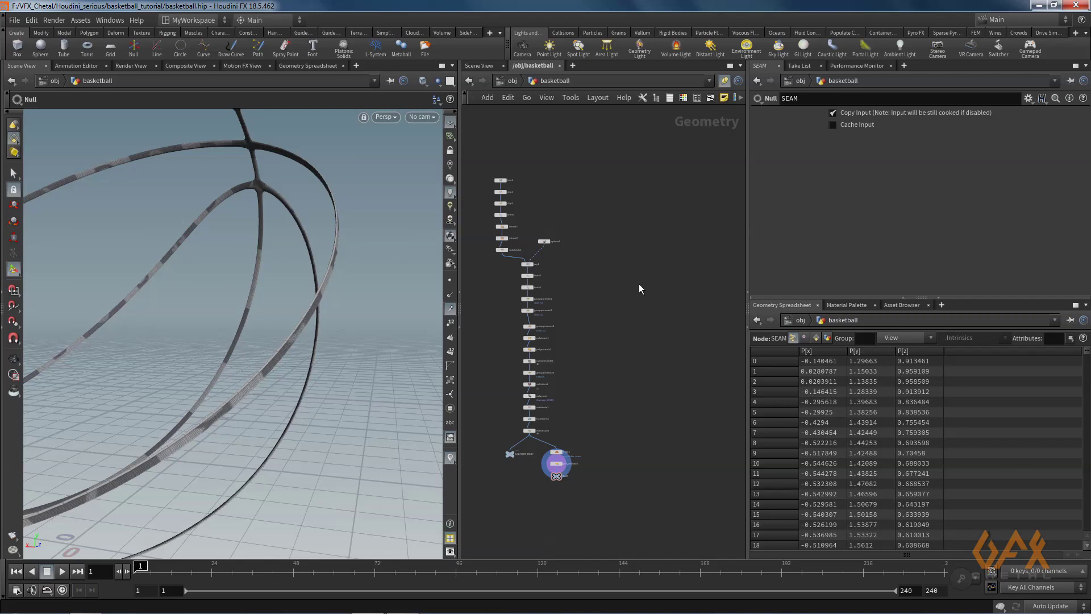
pyautogui.press('Tab')
pyautogui.write('gri')
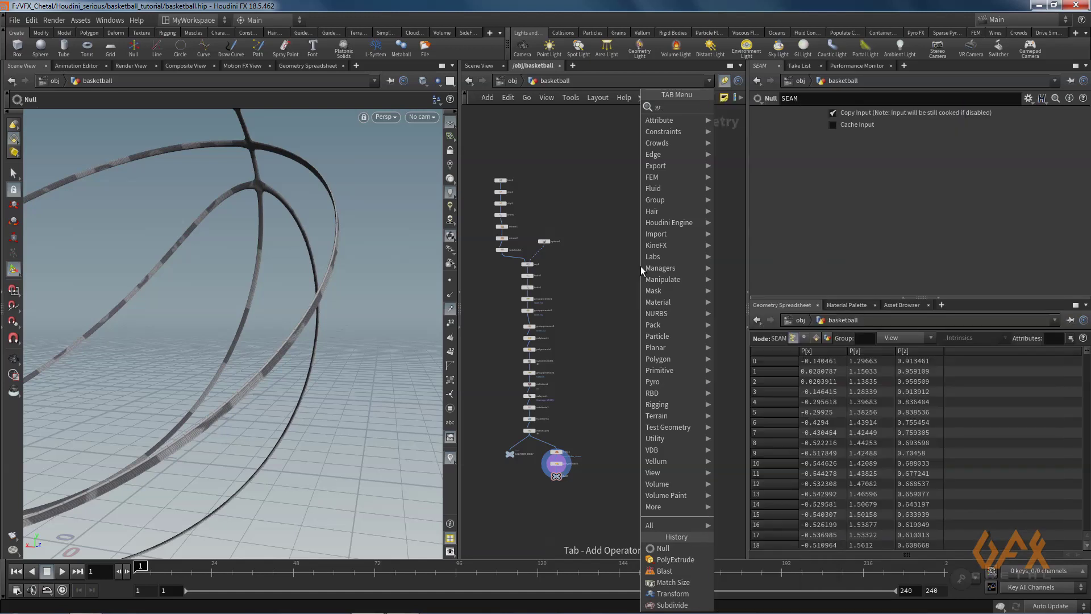
pyautogui.press('Return')
pyautogui.click(639, 266)
pyautogui.scroll(5, 642, 267)
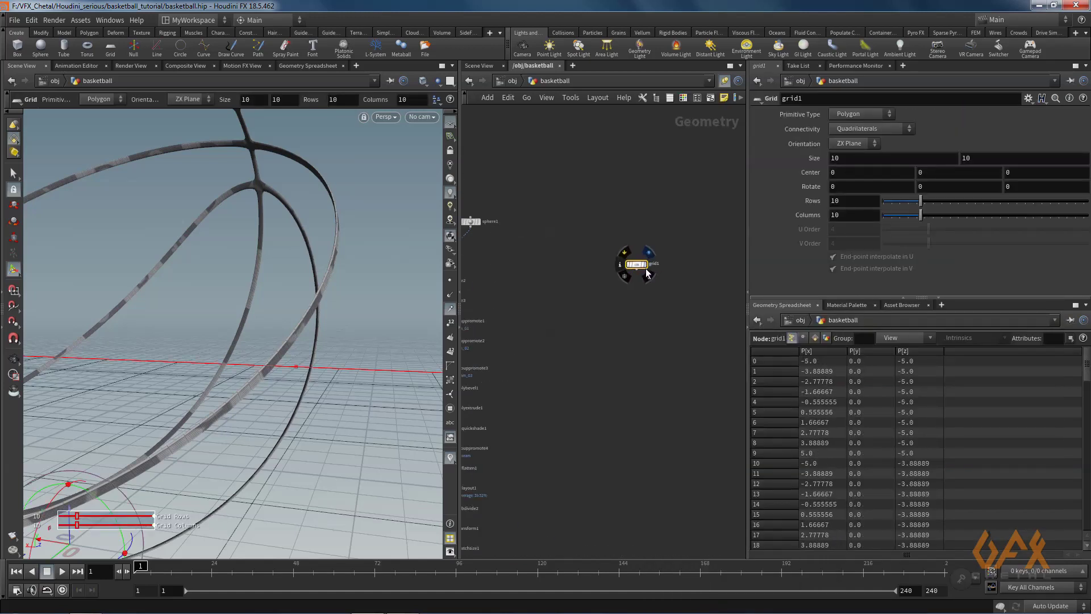
pyautogui.click(647, 266)
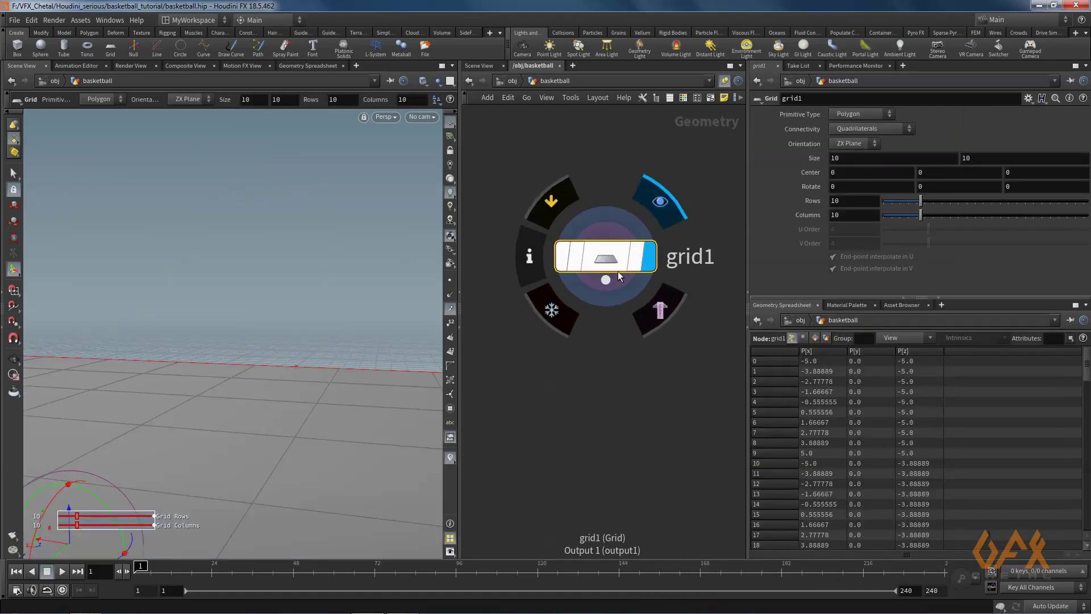
# Set the grid's size to 50 by 50.
pyautogui.doubleClick(865, 157)
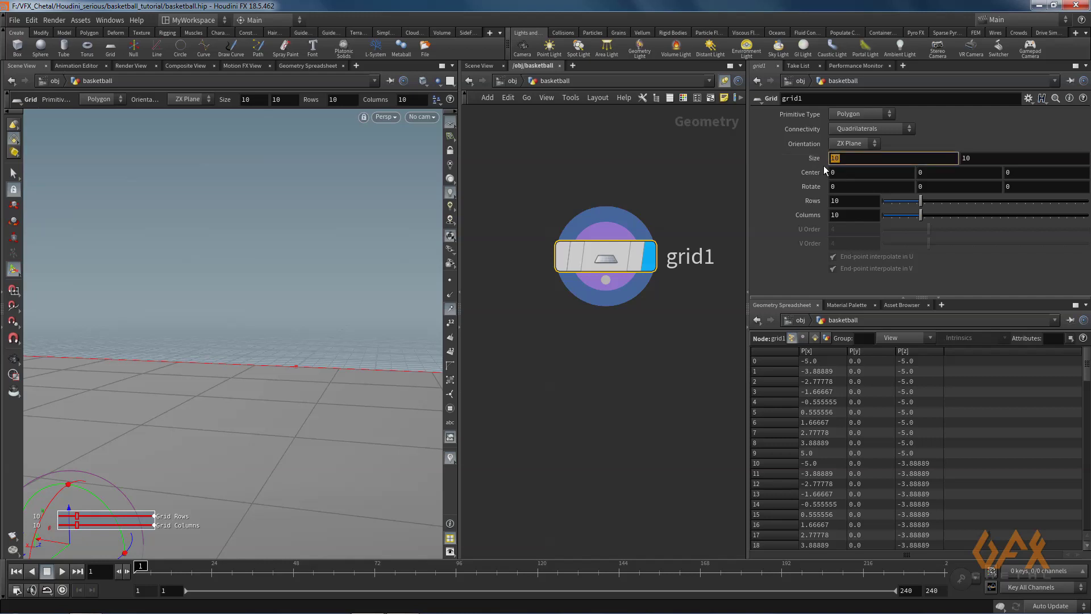
pyautogui.write('50')
pyautogui.doubleClick(976, 159)
pyautogui.write('50')
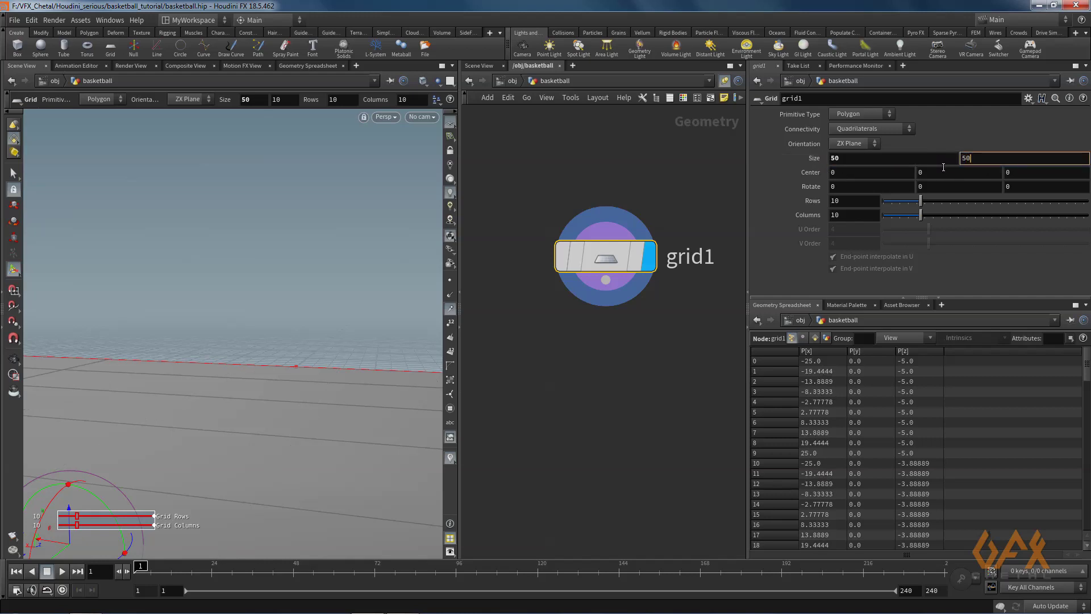
# Set the grid's rows to 30 and view the whole plane.
pyautogui.press('Return')
pyautogui.doubleClick(834, 201)
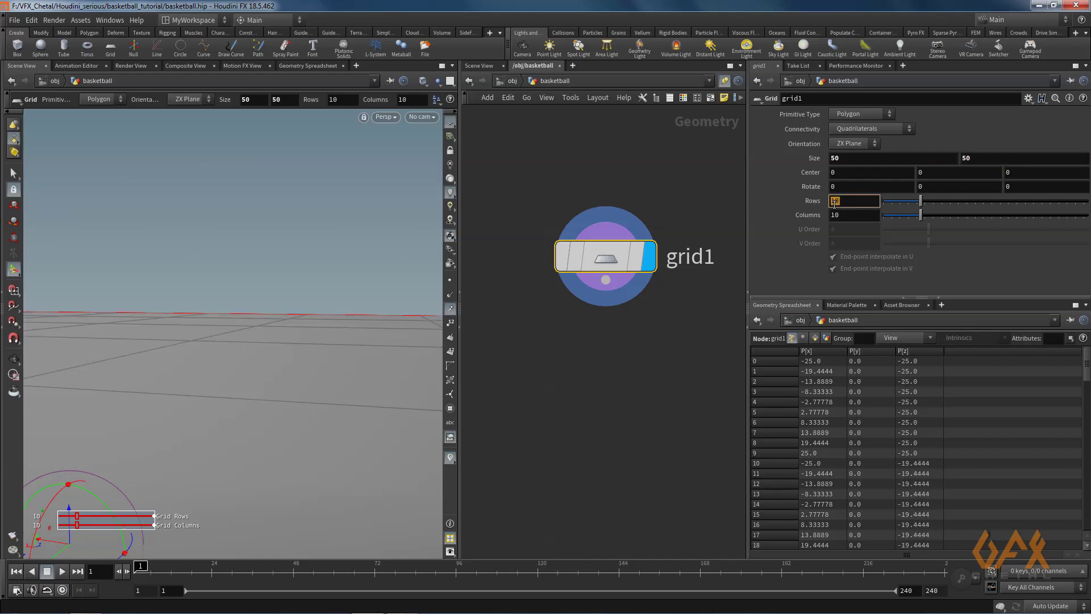
pyautogui.write('30')
pyautogui.press('Return')
pyautogui.keyDown('alt'); pyautogui.moveTo(154, 326); pyautogui.dragTo(287, 331); pyautogui.keyUp('alt')
pyautogui.moveTo(288, 331); pyautogui.dragTo(104, 305, button='right')
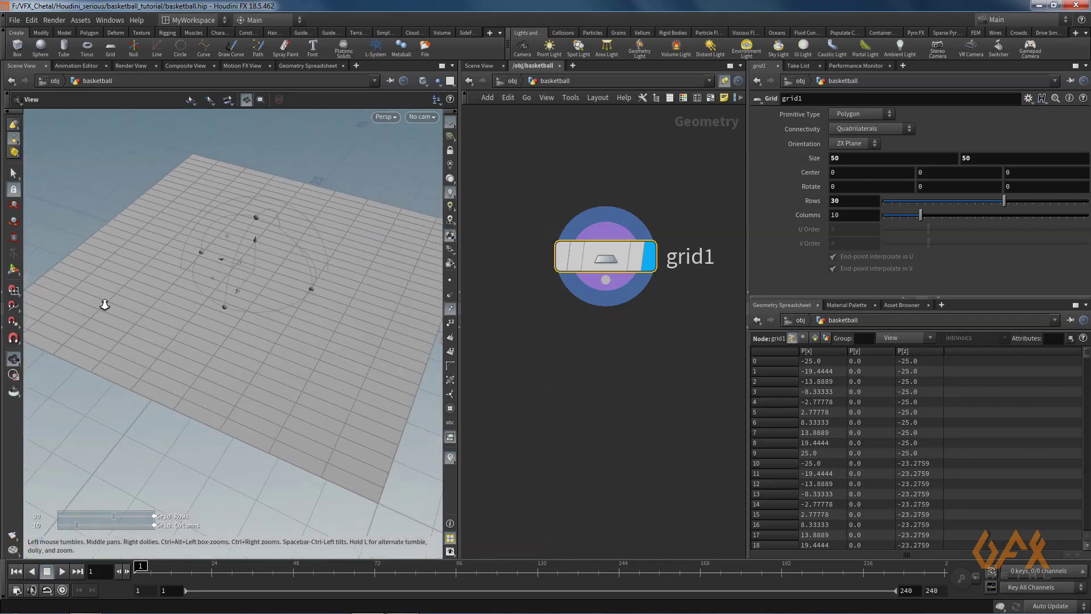
pyautogui.press('Return')
# Add a Bend node connected after the grid and display it.
pyautogui.press('Tab')
pyautogui.write('bend')
pyautogui.press('Return')
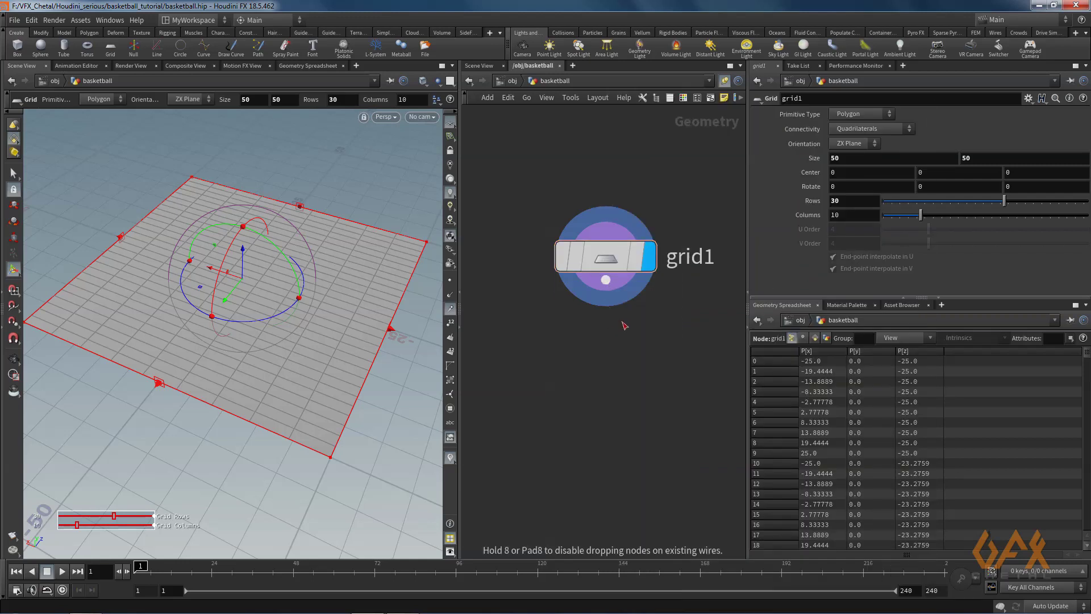
pyautogui.click(617, 355)
pyautogui.moveTo(618, 358)
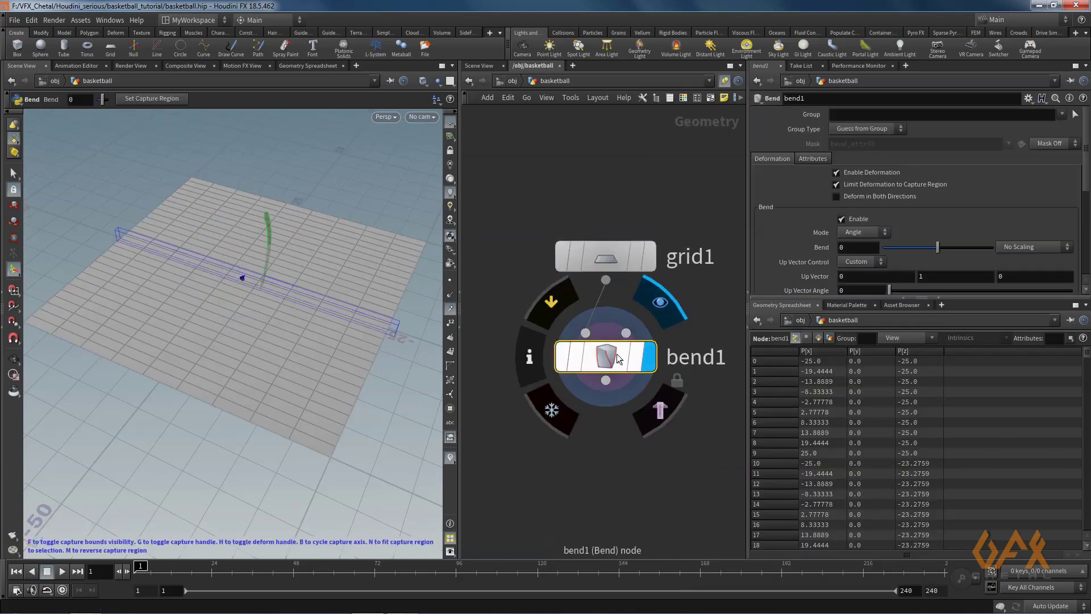
# Set the Bend node's angle to 69.6 and its Capture Length to 10.
pyautogui.moveTo(937, 248); pyautogui.dragTo(982, 251)
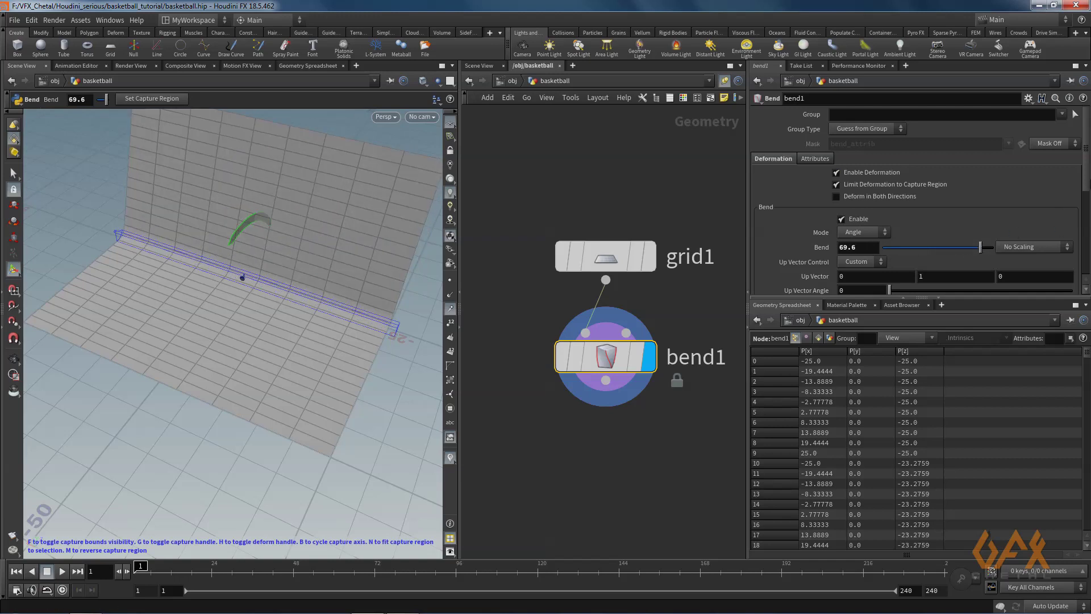
pyautogui.moveTo(1087, 173); pyautogui.dragTo(1080, 263)
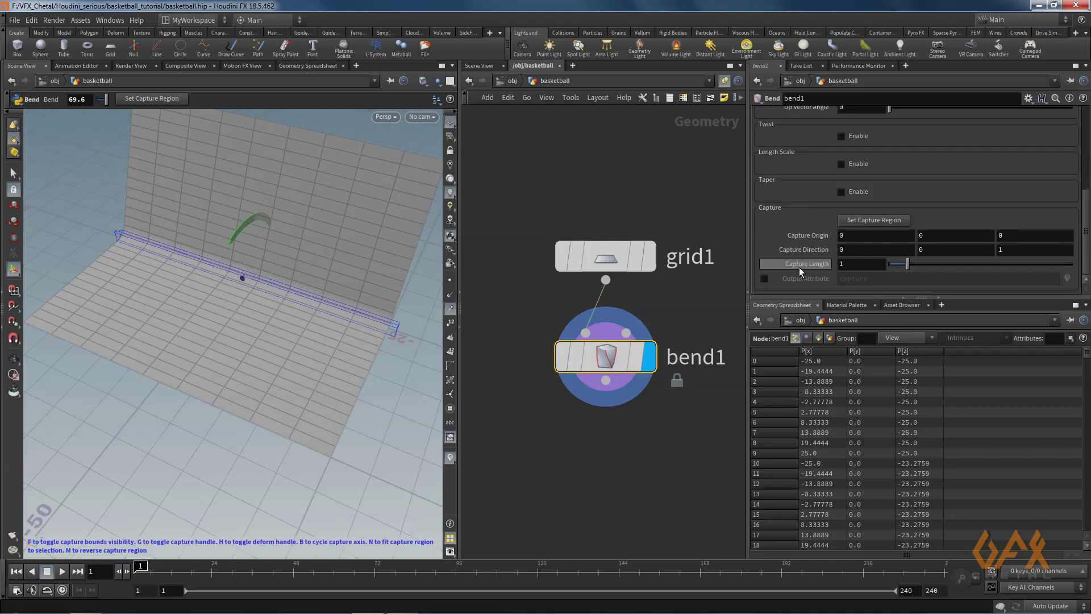
pyautogui.moveTo(909, 265); pyautogui.dragTo(1071, 263)
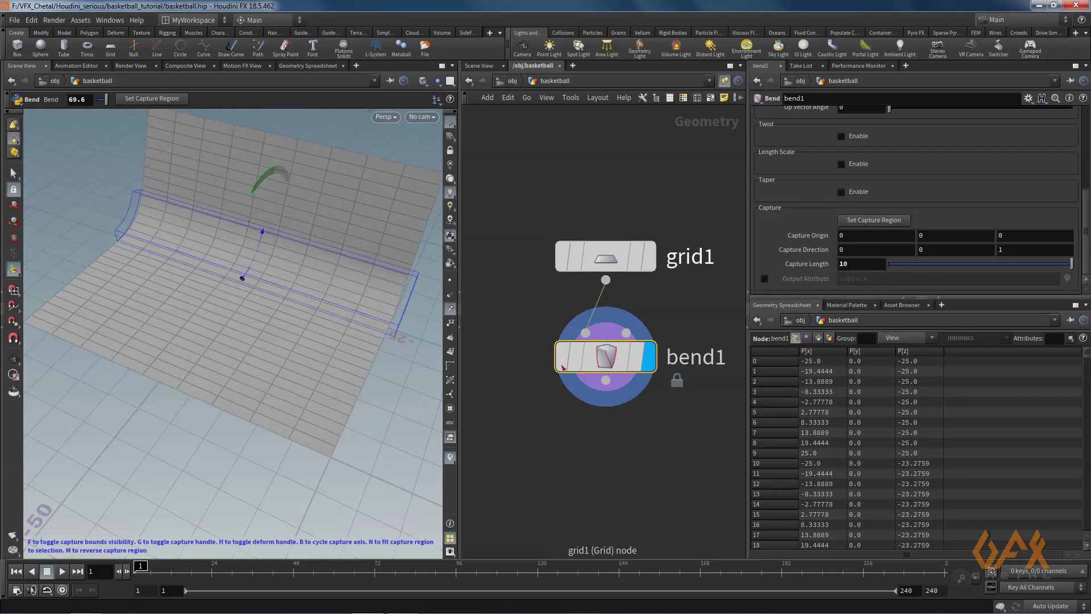
# Add a Subdivide node after the Bend node and display the smoothed backdrop.
pyautogui.press('Tab')
pyautogui.write('sub')
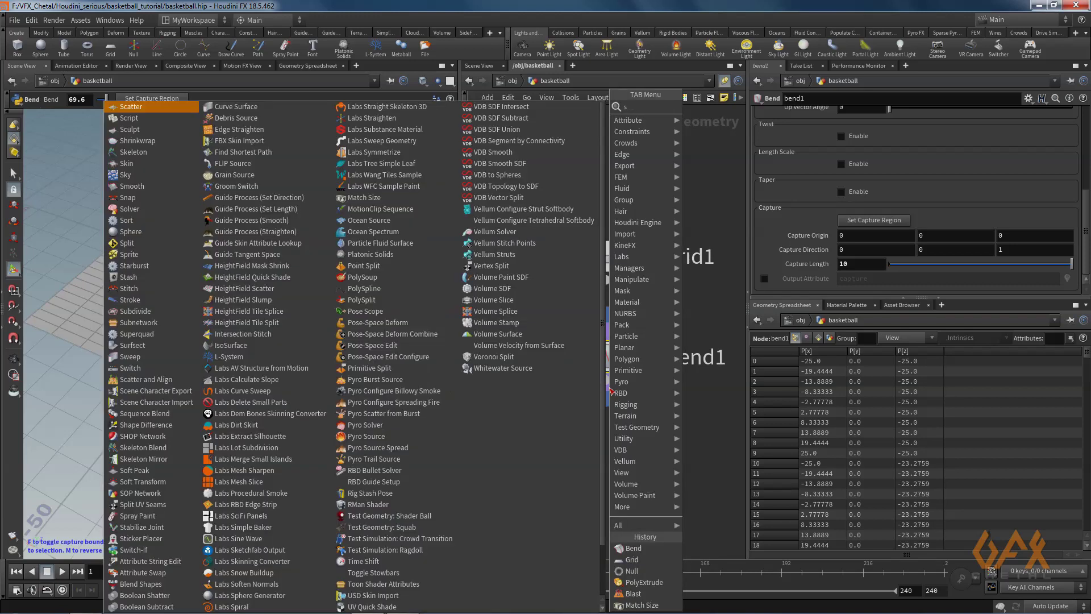
pyautogui.press('Return')
pyautogui.click(605, 456)
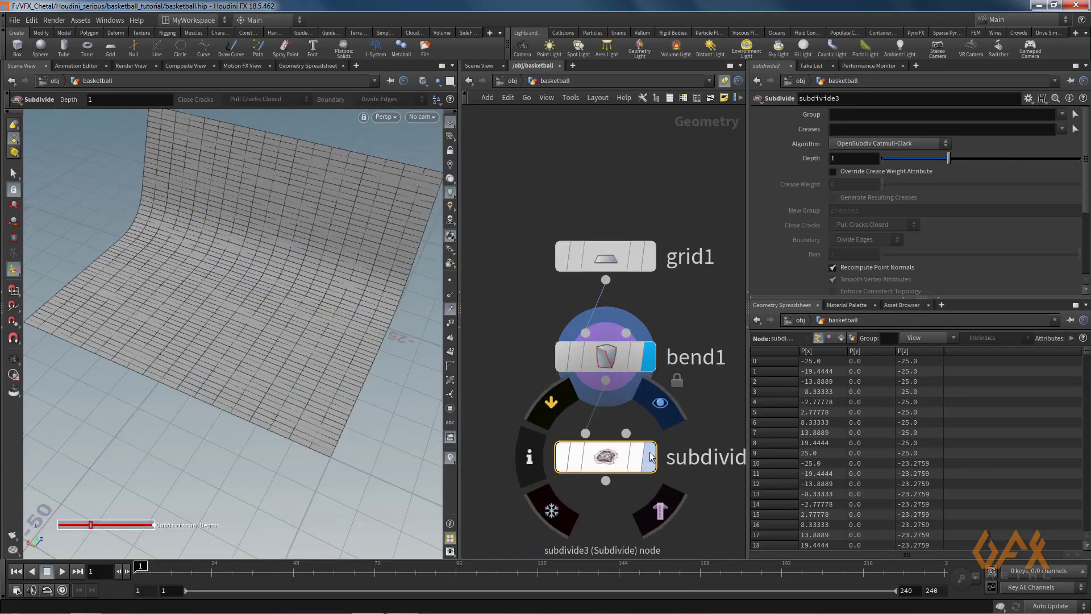
pyautogui.press('Escape')
pyautogui.moveTo(309, 304); pyautogui.dragTo(243, 305)
pyautogui.press('Return')
# Add a Null node after the backdrop's Subdivide node and rename it BACKDROP.
pyautogui.moveTo(559, 509); pyautogui.dragTo(569, 410, button='middle')
pyautogui.press('Tab')
pyautogui.write('null')
pyautogui.press('Return')
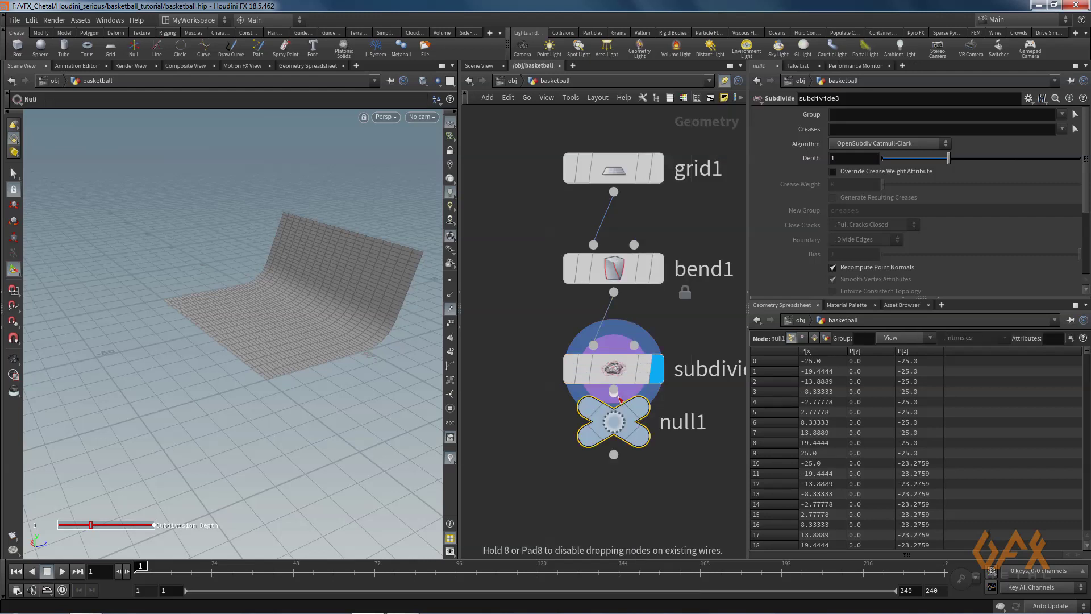
pyautogui.doubleClick(685, 479)
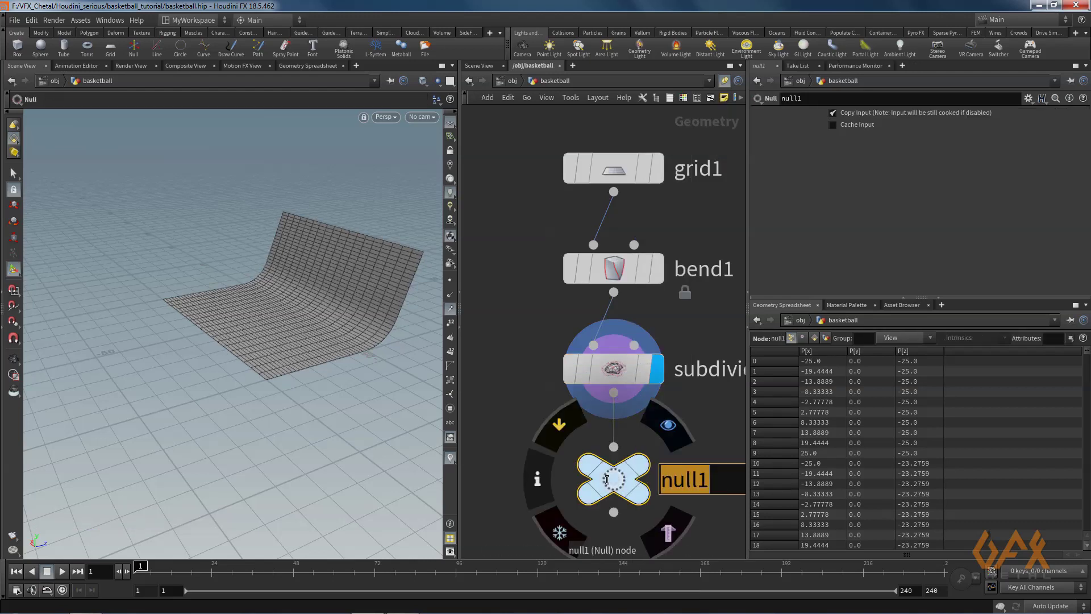
pyautogui.write('BACKF')
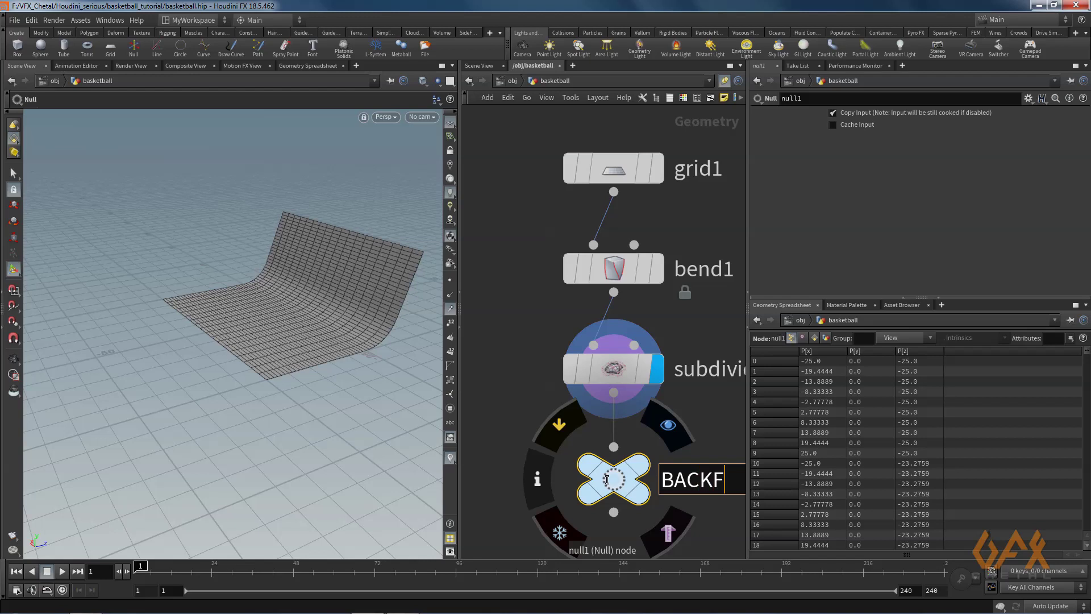
pyautogui.press('BackSpace')
pyautogui.write('DROP')
pyautogui.press('Return')
# Move the backdrop node chain closer to the basketball network.
pyautogui.scroll(-5, 511, 361)
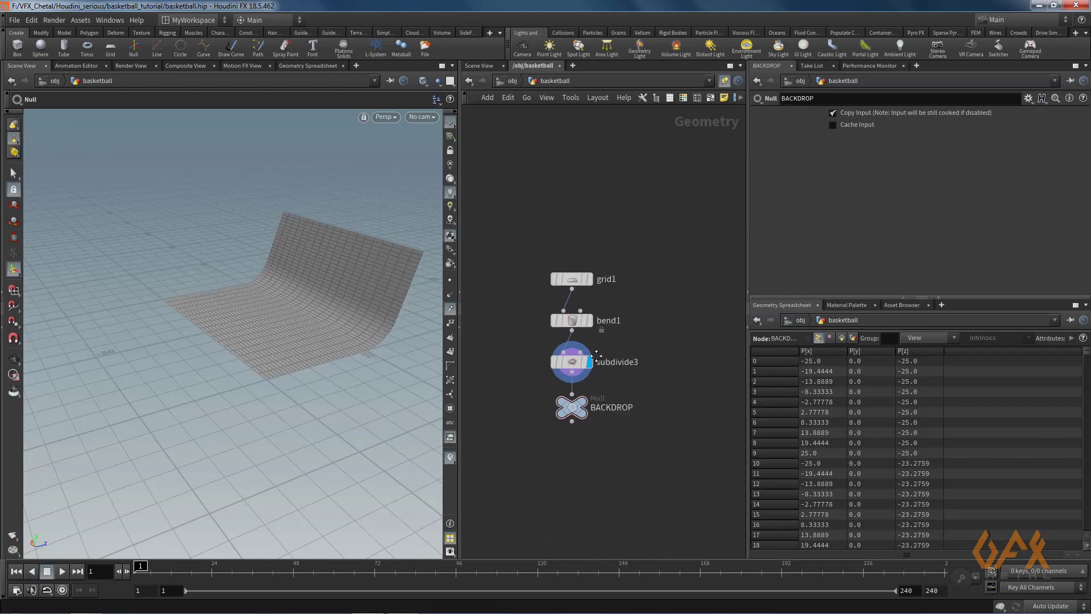
pyautogui.moveTo(541, 387); pyautogui.dragTo(534, 201, button='middle')
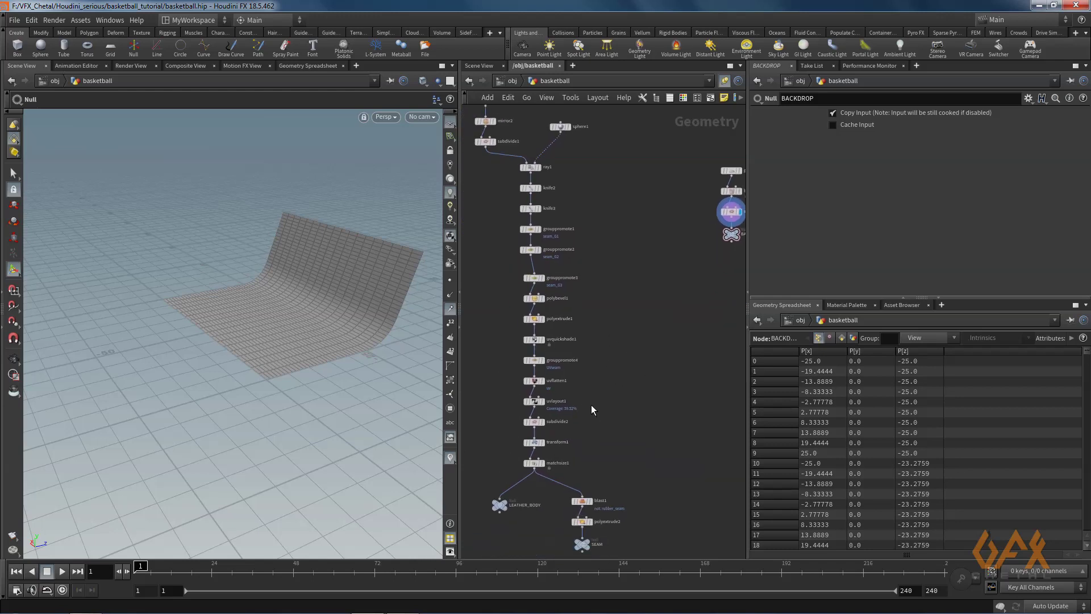
pyautogui.moveTo(724, 189); pyautogui.dragTo(661, 250, button='middle')
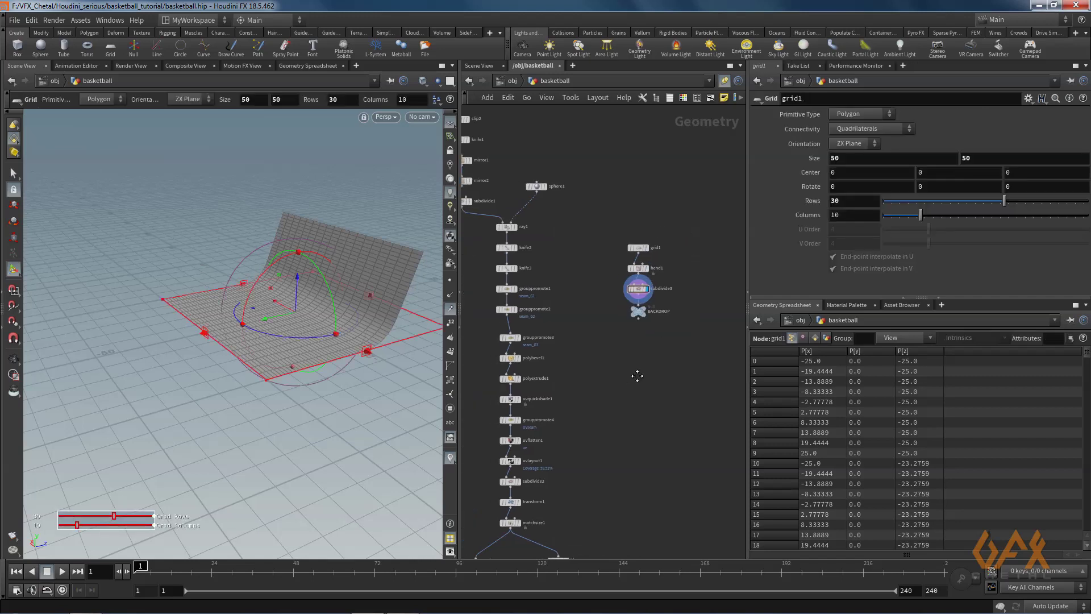
pyautogui.moveTo(608, 374); pyautogui.dragTo(639, 375, button='middle')
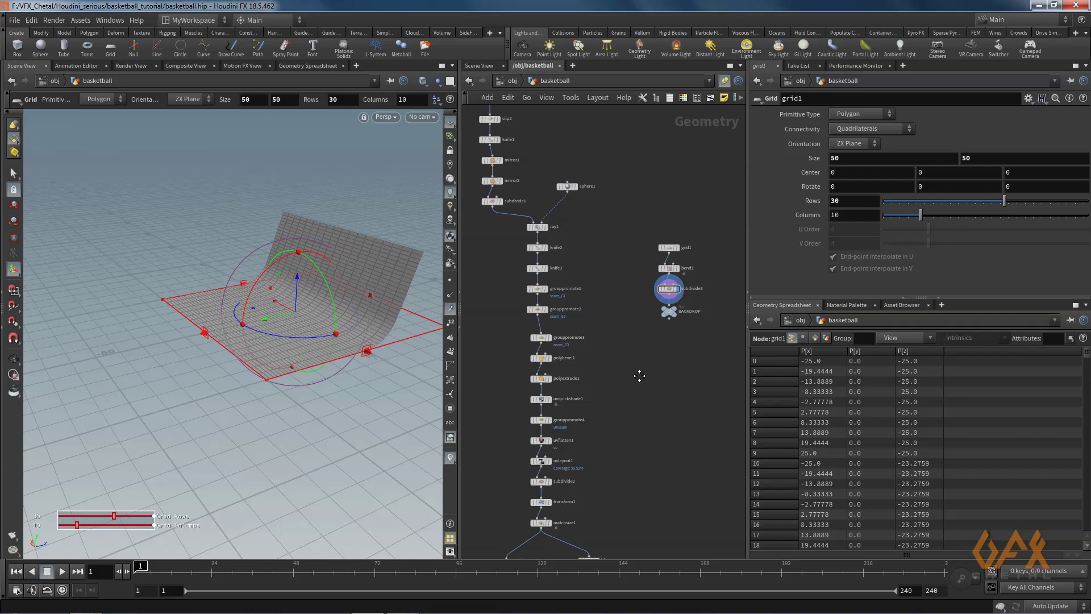
# Switch to the Solaris desktop and add a SOP Create node named Leather_body to the stage.
pyautogui.click(196, 20)
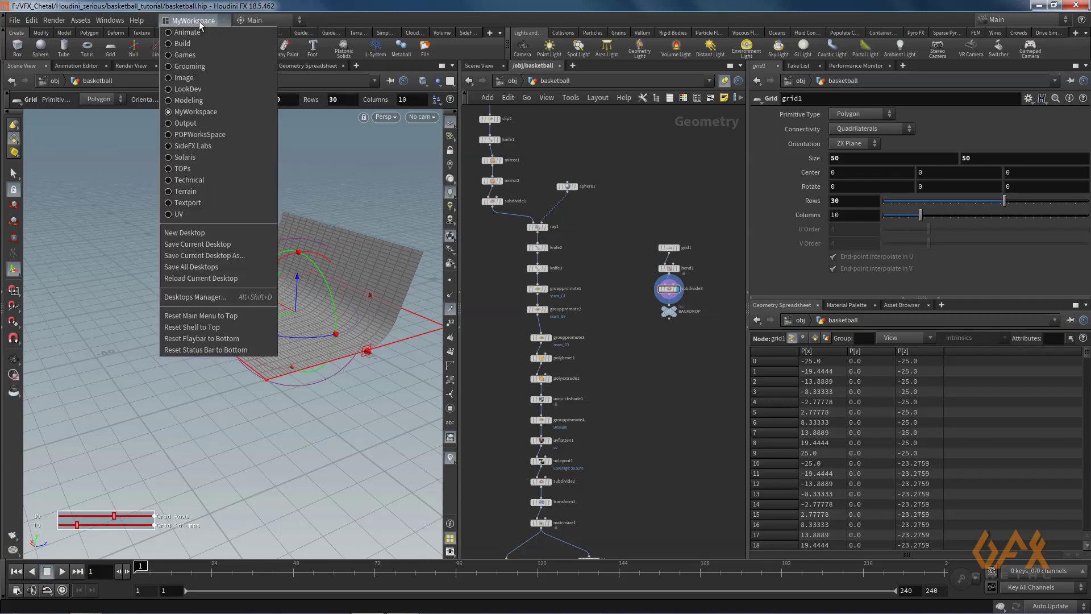
pyautogui.click(192, 158)
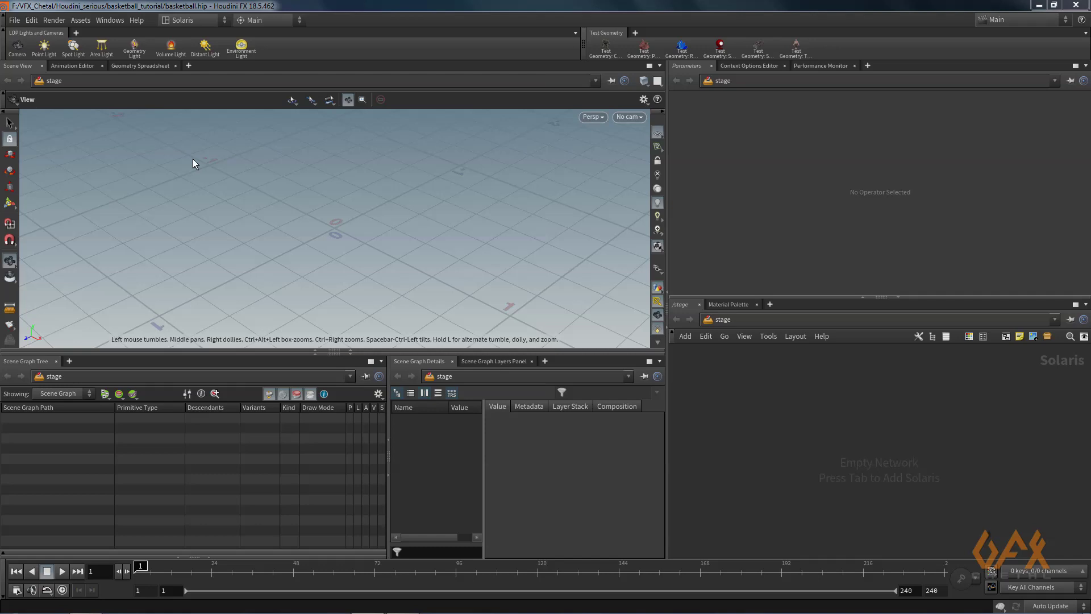
pyautogui.click(746, 378)
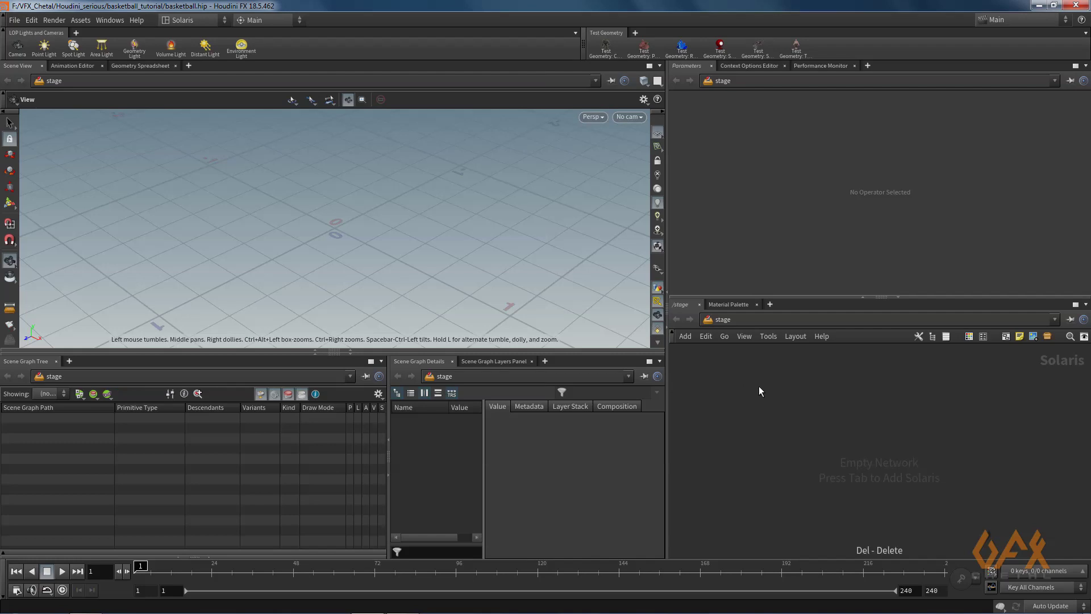
pyautogui.press('Tab')
pyautogui.write('sop')
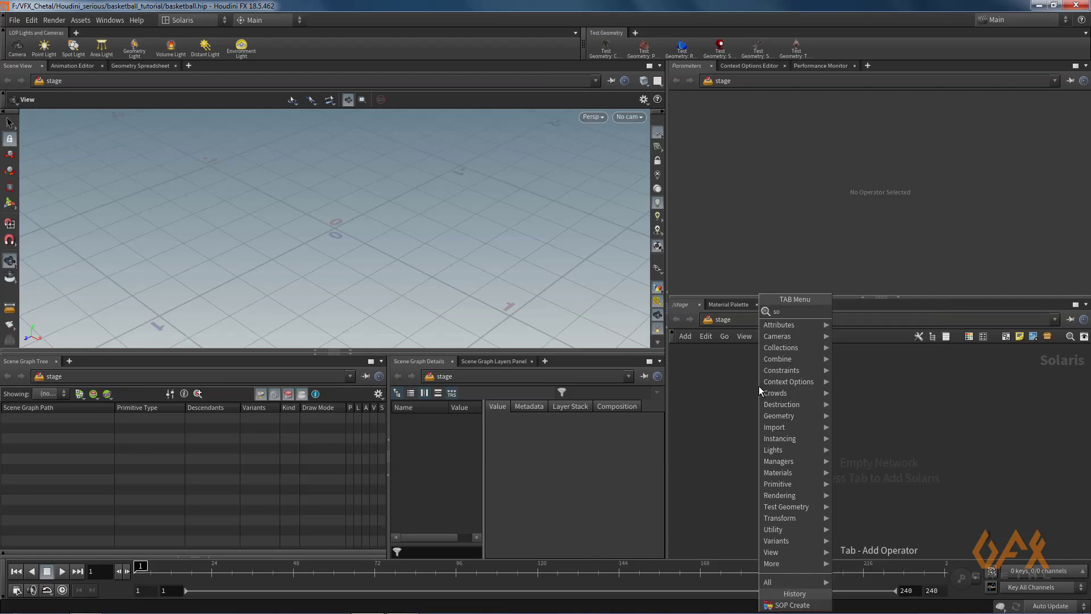
pyautogui.press('Return')
pyautogui.click(759, 387)
pyautogui.doubleClick(804, 390)
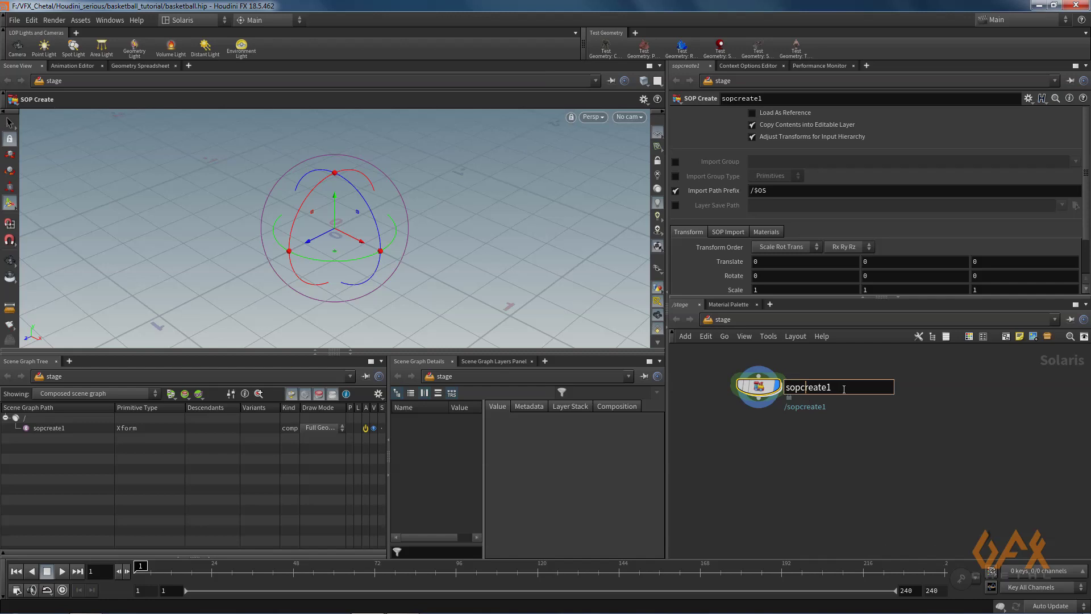
pyautogui.write('Lea')
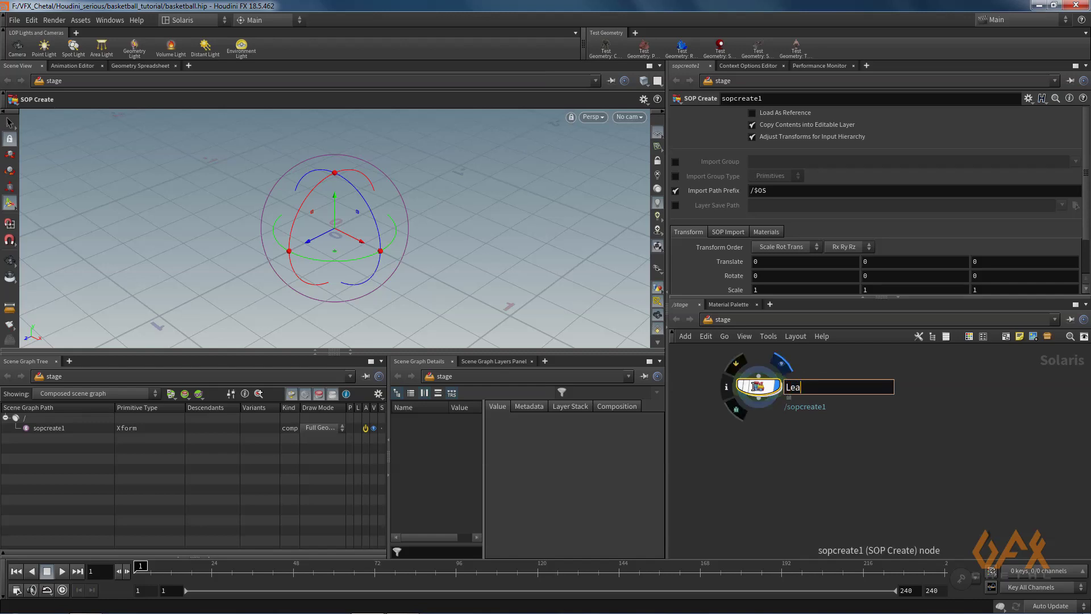
pyautogui.write('ther_body')
pyautogui.press('Return')
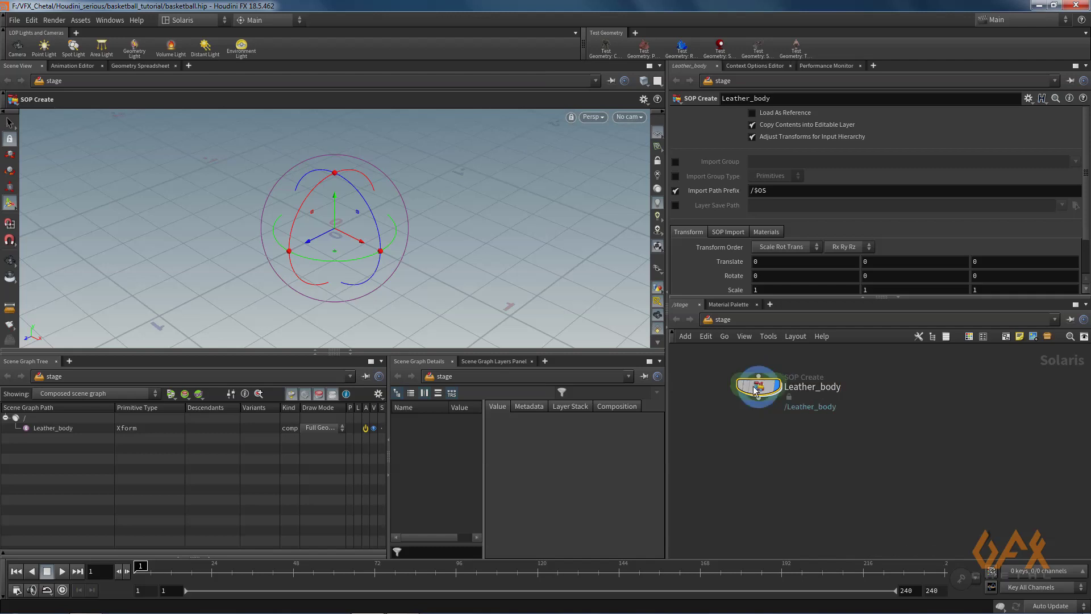
# Add an Object Merge node inside the Leather_body SOP Create node.
pyautogui.doubleClick(756, 388)
pyautogui.press('Tab')
pyautogui.write('merg')
pyautogui.press('Down')
pyautogui.press('Down')
pyautogui.press('Down')
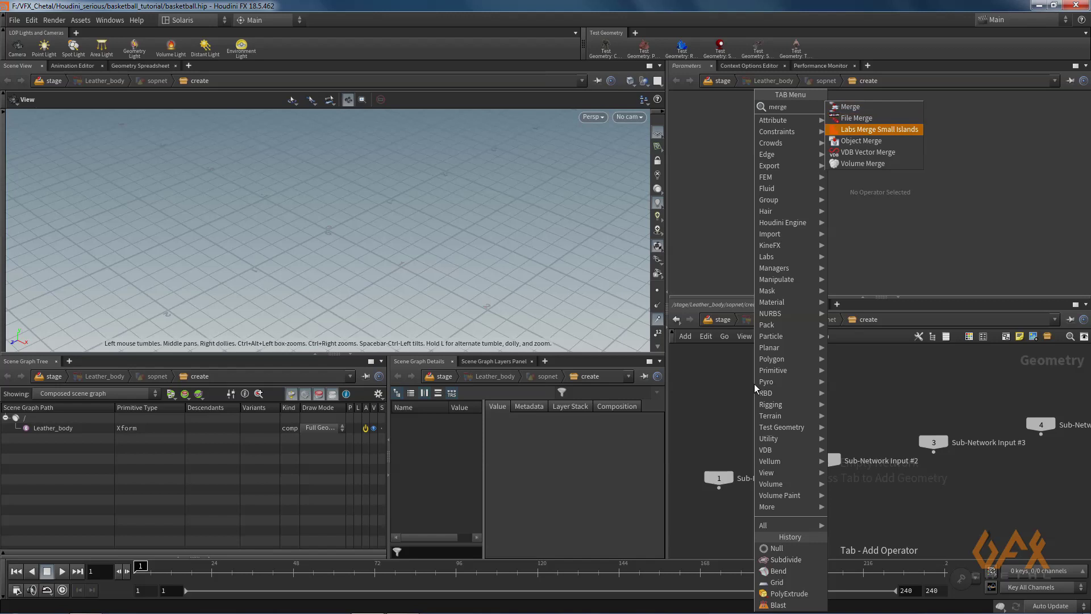
pyautogui.press('Return')
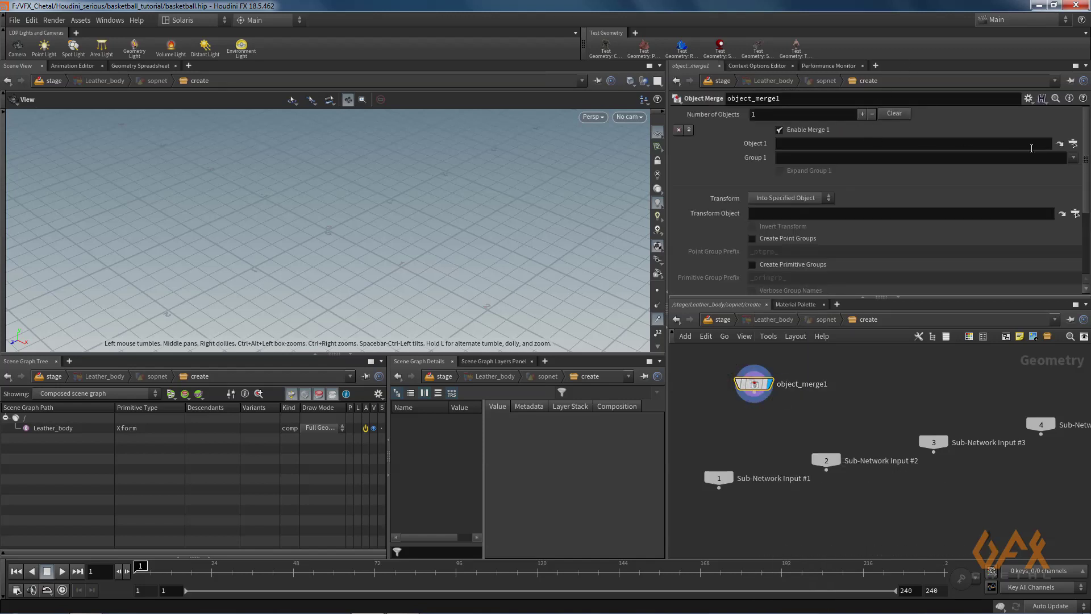
# Set Object 1 of the Object Merge to /obj/basketball/LEATHER_BODY.
pyautogui.click(1074, 145)
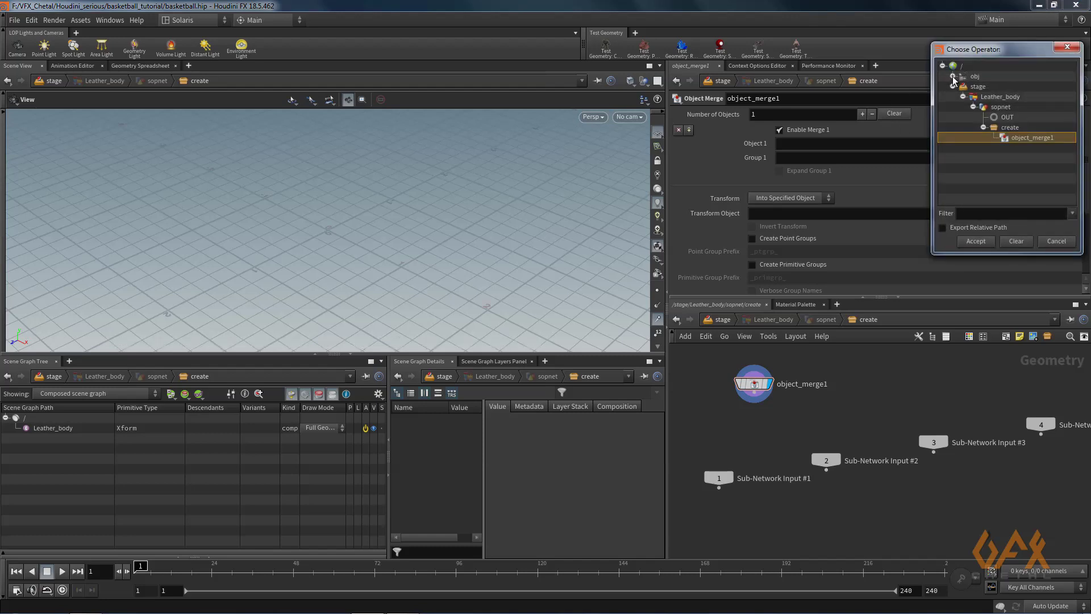
pyautogui.click(952, 76)
pyautogui.click(963, 87)
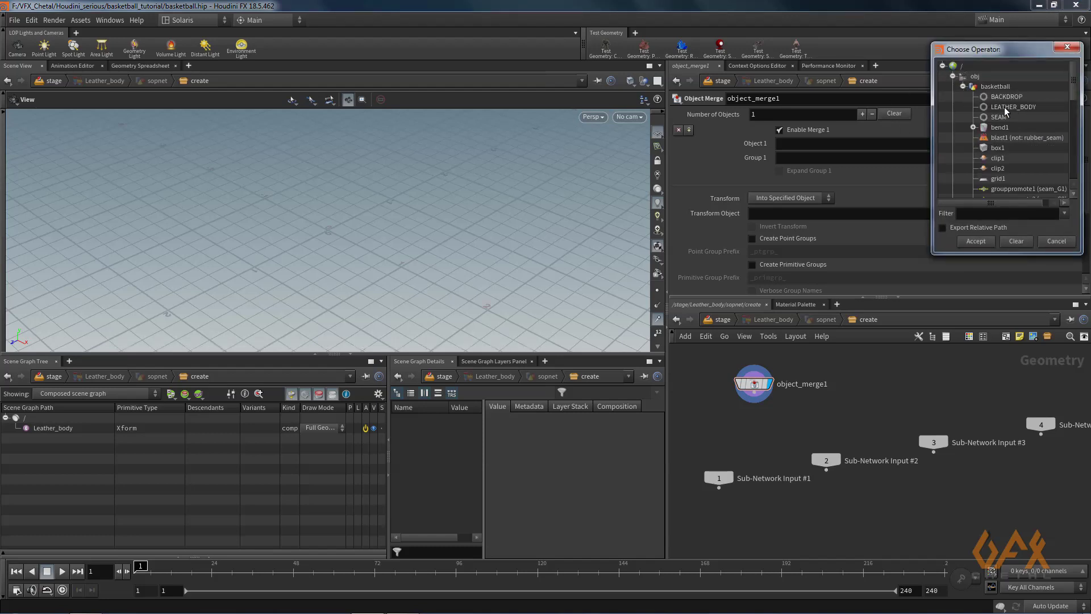
pyautogui.click(1004, 107)
pyautogui.click(975, 241)
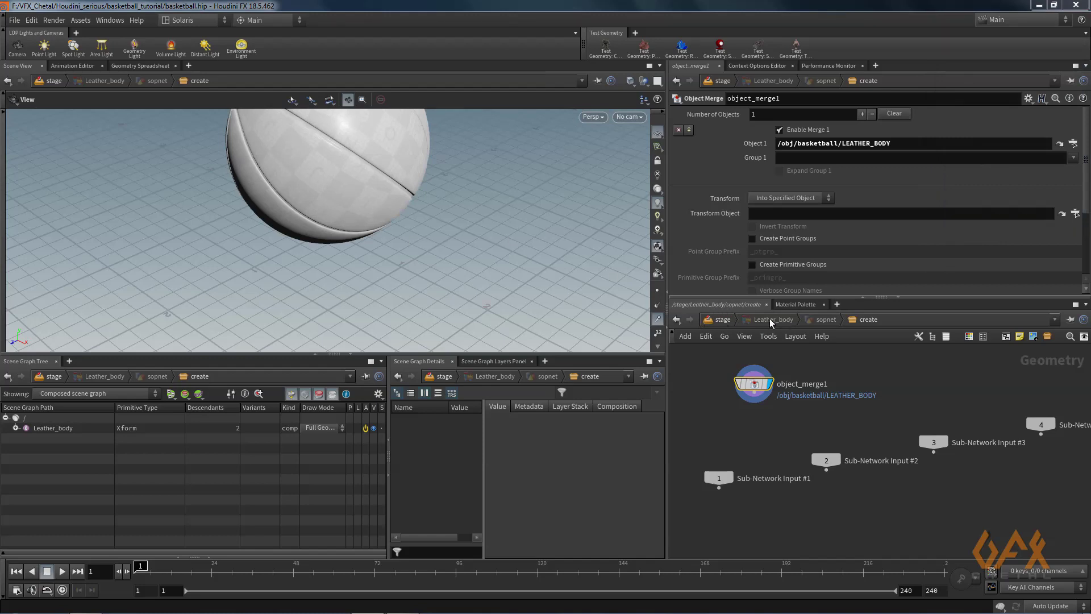
# Return to the stage level and set Leather_body's Import Path Prefix to /geo/$OS.
pyautogui.click(719, 320)
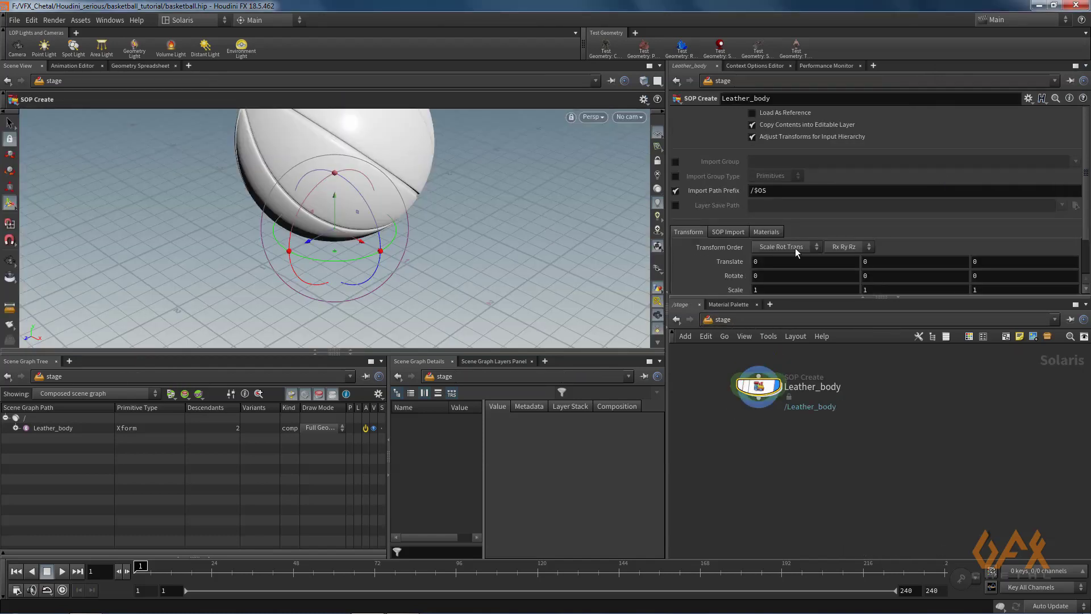
pyautogui.click(751, 189)
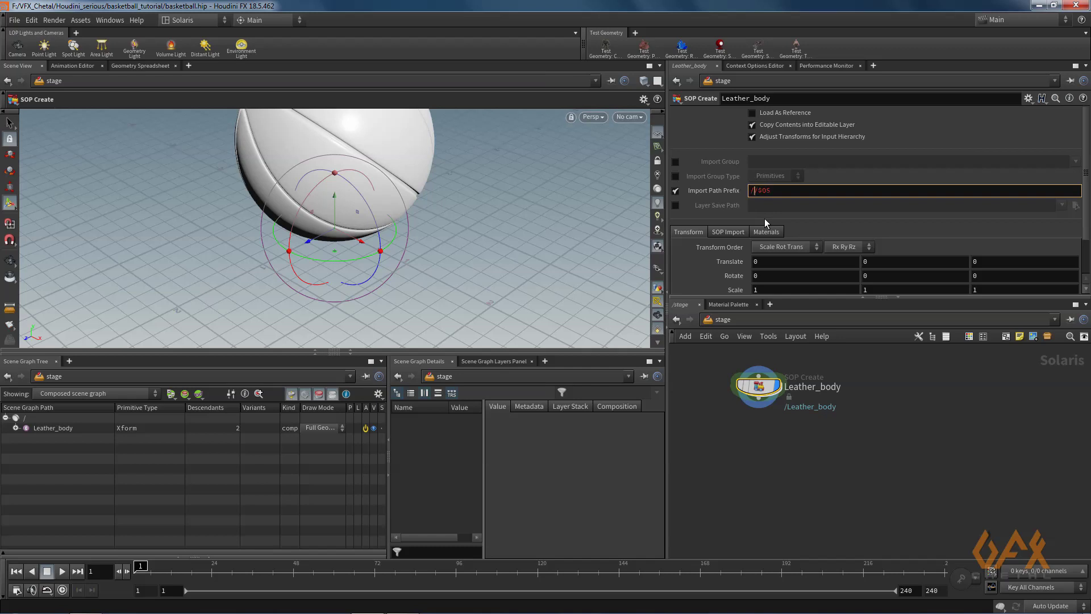
pyautogui.write('geo/')
pyautogui.press('Return')
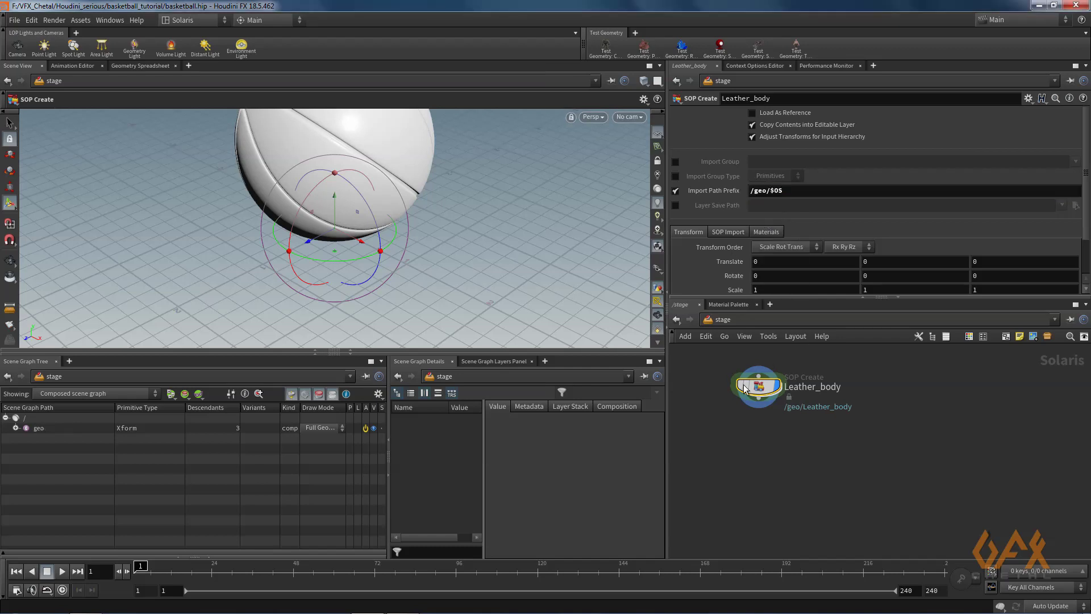
# Duplicate the Leather_body node beside the original and rename the copy seam.
pyautogui.moveTo(755, 387)
pyautogui.keyDown('alt'); pyautogui.moveTo(759, 388); pyautogui.dragTo(895, 391); pyautogui.keyUp('alt')
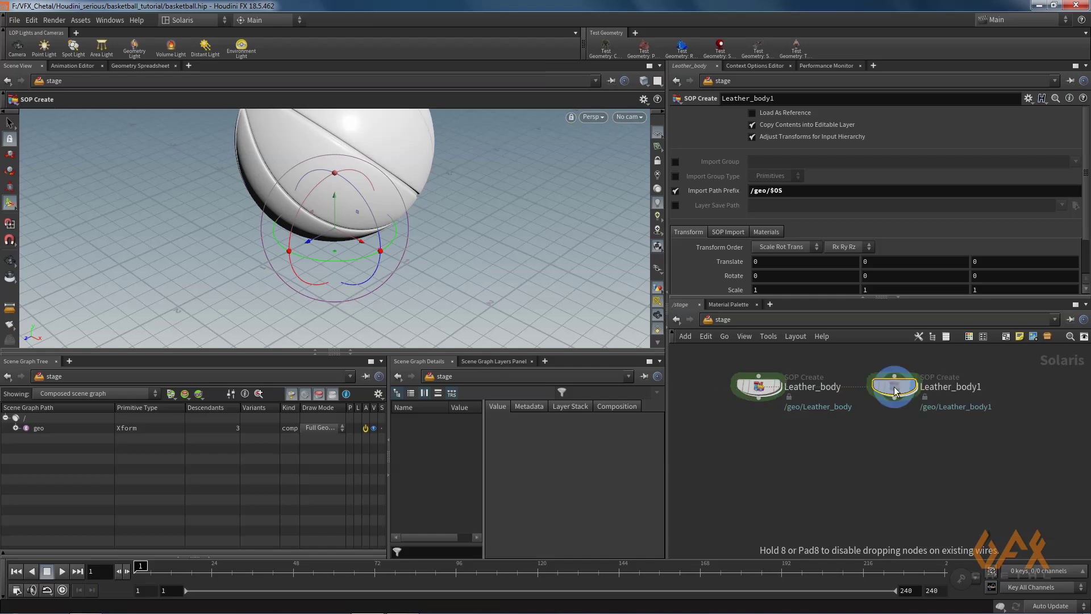
pyautogui.doubleClick(967, 387)
pyautogui.hotkey('ctrl', 'a')
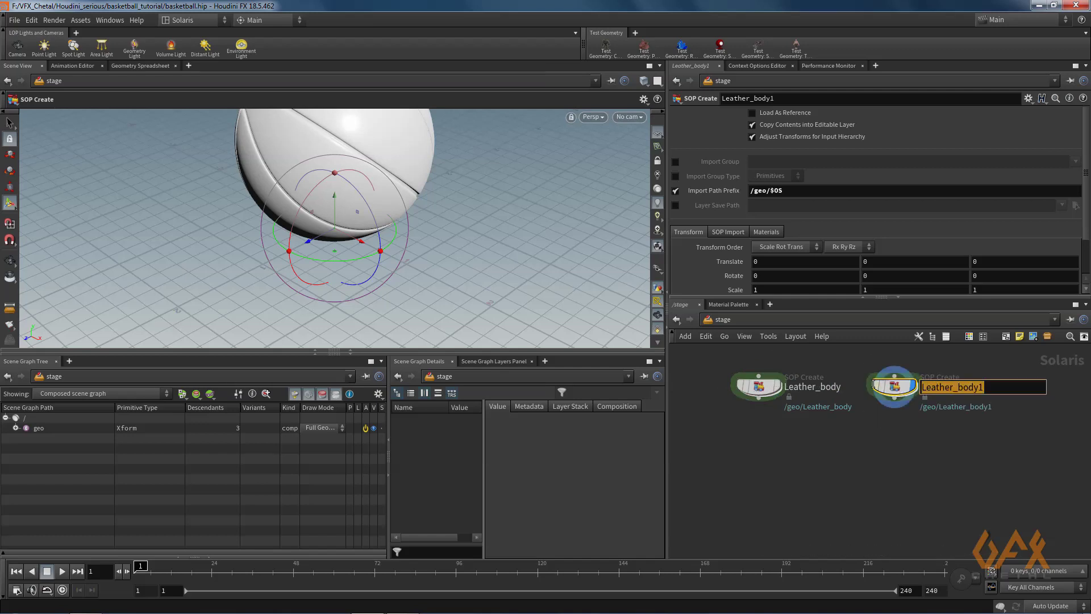
pyautogui.write('seam')
pyautogui.press('Return')
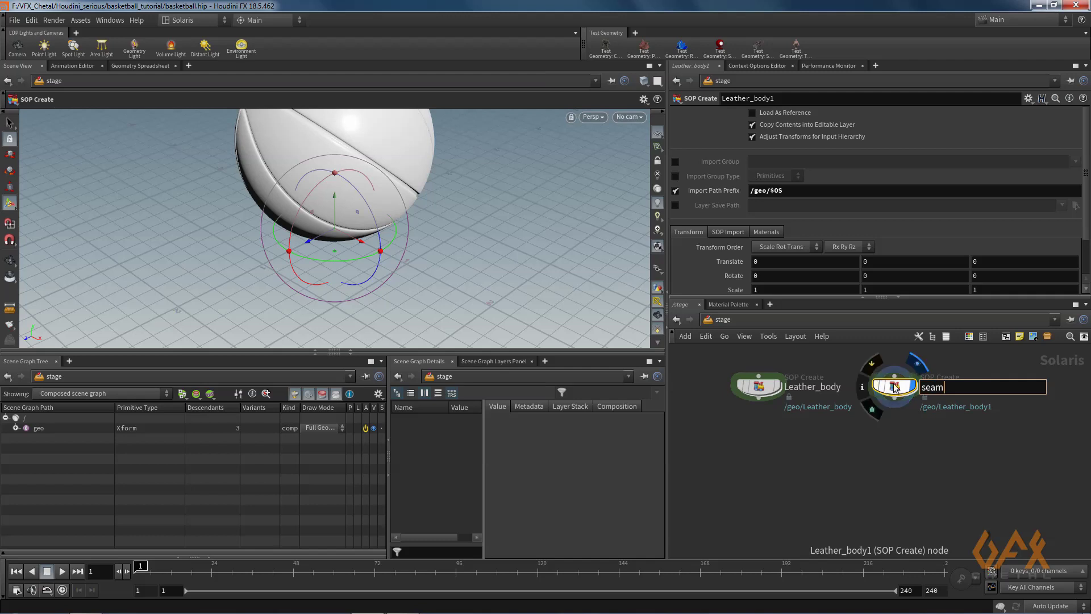
# Set Object 1 of the Object Merge inside seam to /obj/basketball/SEAM and return to the stage level.
pyautogui.doubleClick(889, 387)
pyautogui.click(1074, 144)
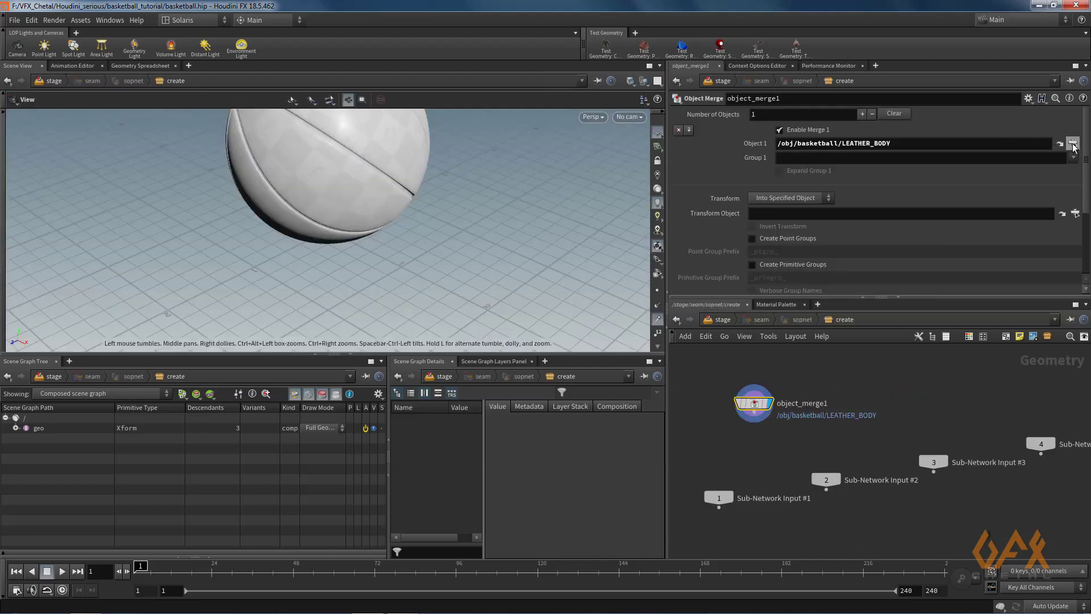
pyautogui.click(993, 116)
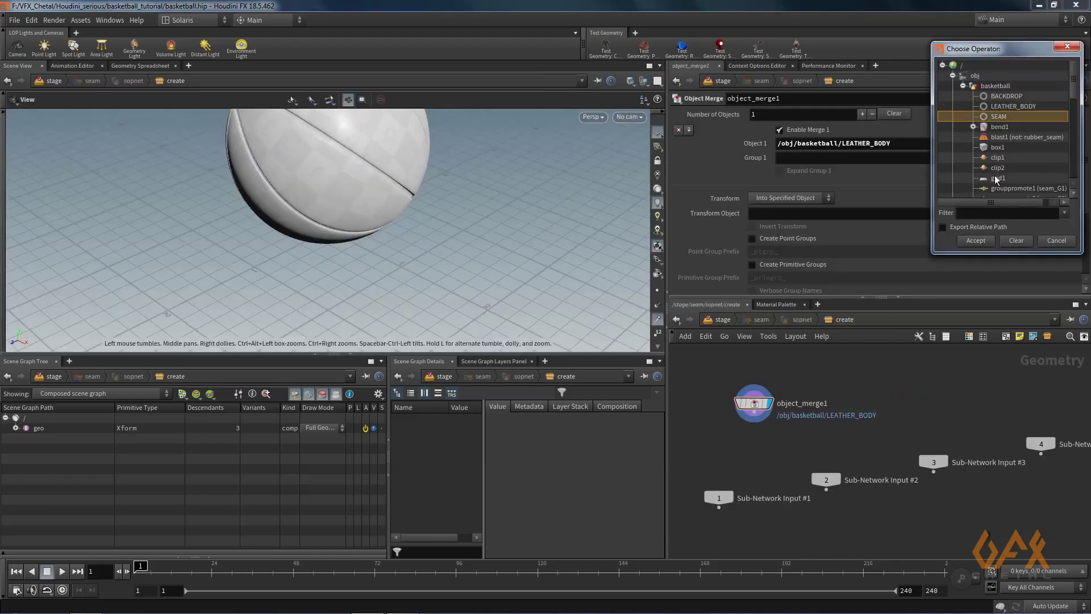
pyautogui.click(980, 240)
pyautogui.click(722, 319)
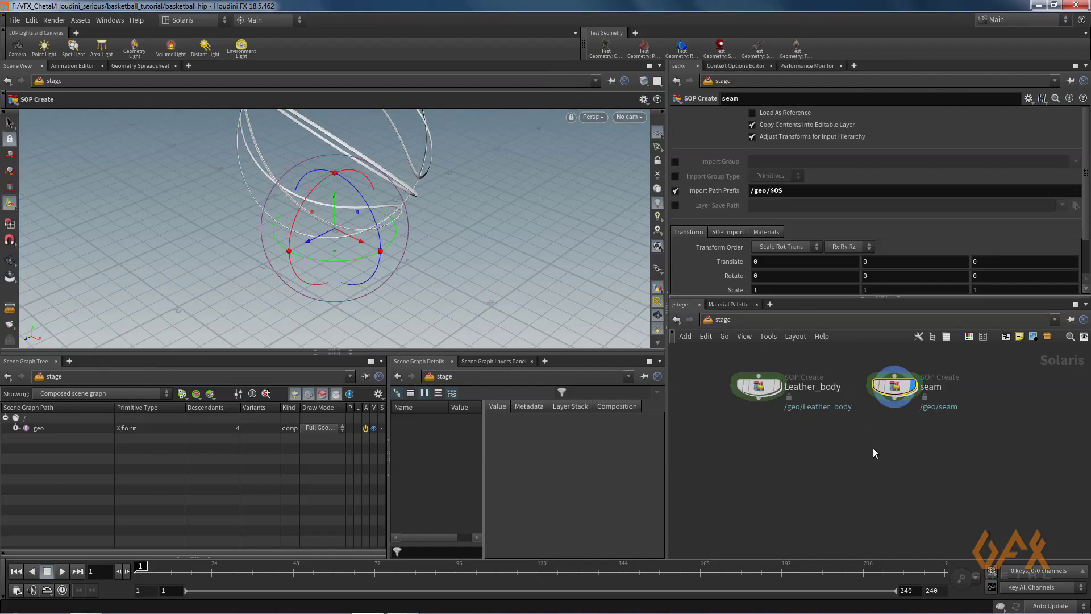
# Duplicate the seam node beside the original and rename the copy backdrop.
pyautogui.moveTo(786, 393)
pyautogui.keyDown('alt'); pyautogui.moveTo(785, 394); pyautogui.dragTo(923, 396); pyautogui.keyUp('alt')
pyautogui.press('F2')
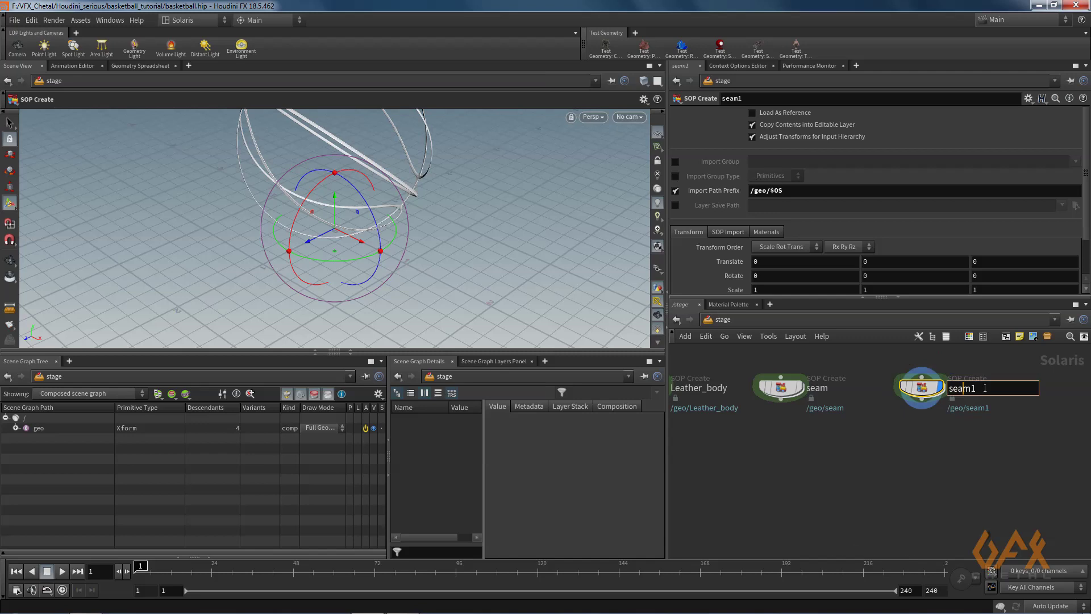
pyautogui.write('backdrop')
pyautogui.press('Return')
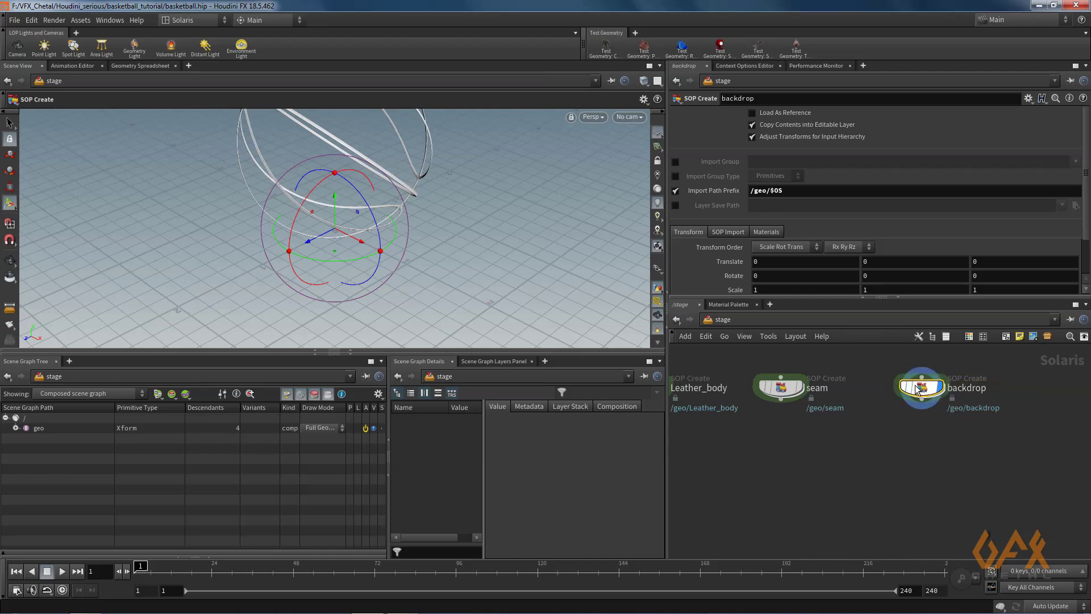
# Set Object 1 of the Object Merge inside backdrop to /obj/basketball/BACKDROP and return to the stage level.
pyautogui.doubleClick(909, 389)
pyautogui.click(1073, 143)
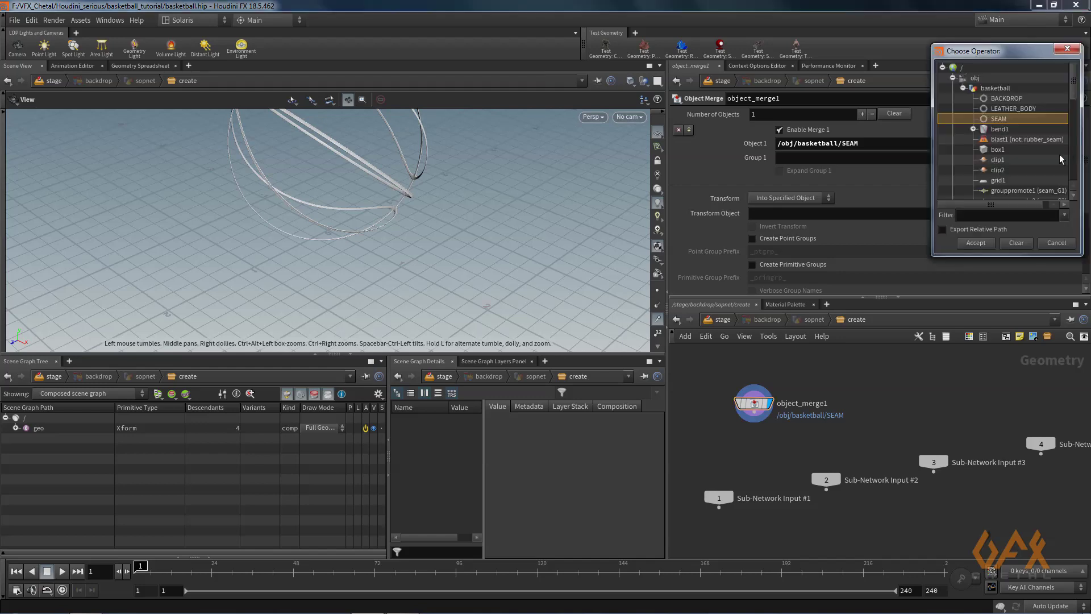
pyautogui.click(1004, 99)
pyautogui.click(976, 243)
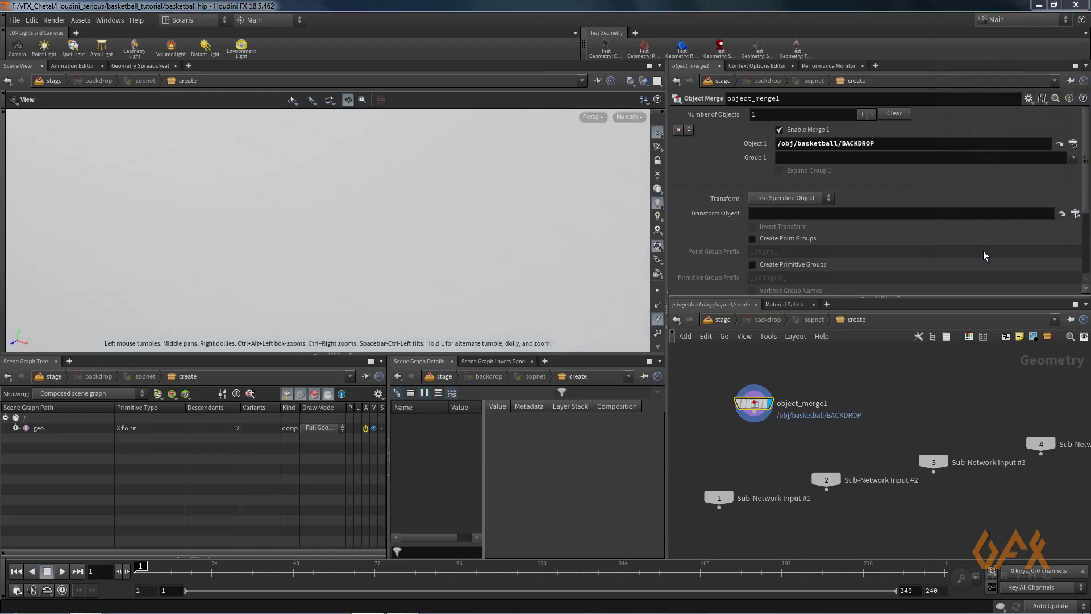
pyautogui.click(722, 319)
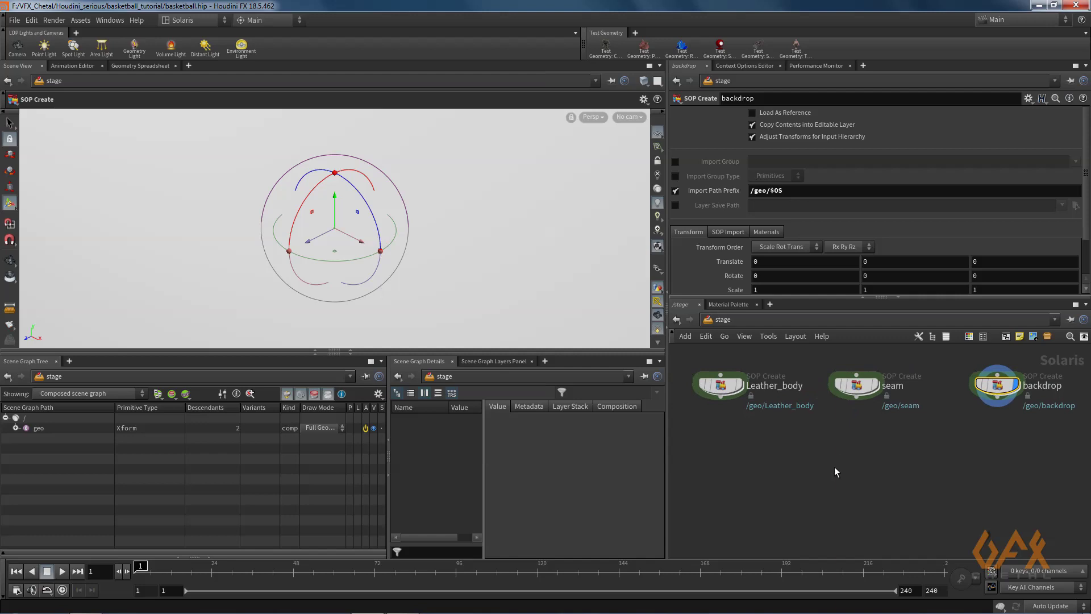
# Add a Merge node, connect Leather_body, seam and backdrop into it, and display the merged result.
pyautogui.scroll(3, 782, 451)
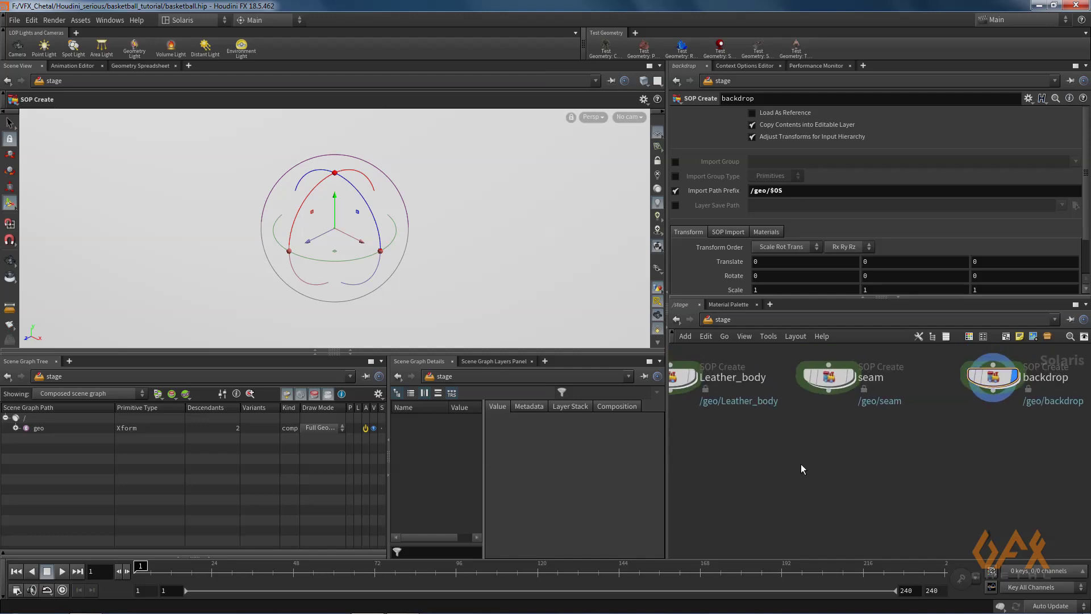
pyautogui.press('Tab')
pyautogui.write('me')
pyautogui.press('Return')
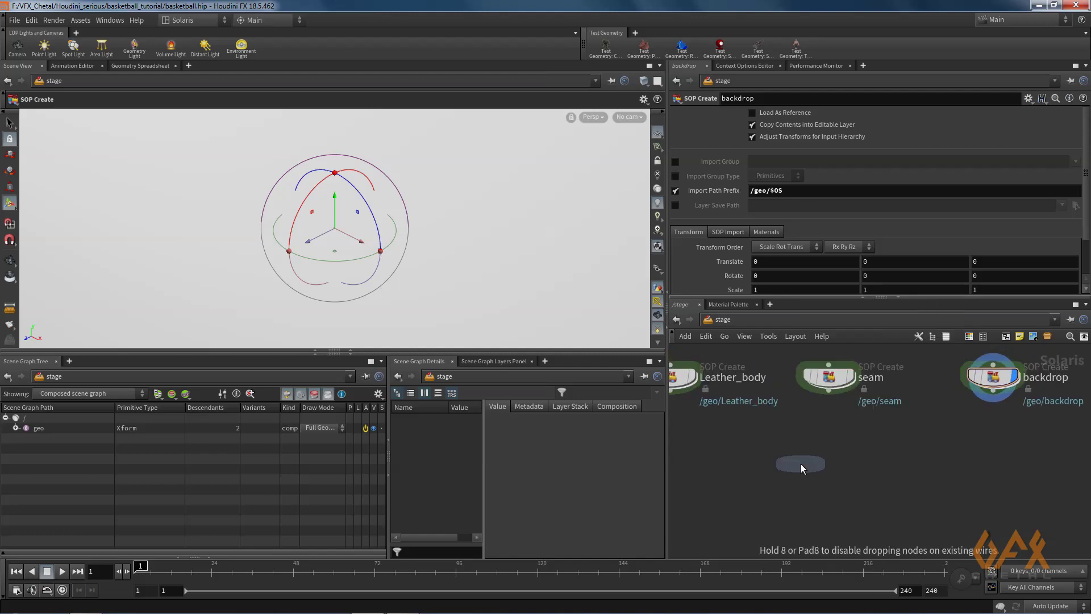
pyautogui.click(799, 464)
pyautogui.moveTo(679, 396); pyautogui.dragTo(799, 450)
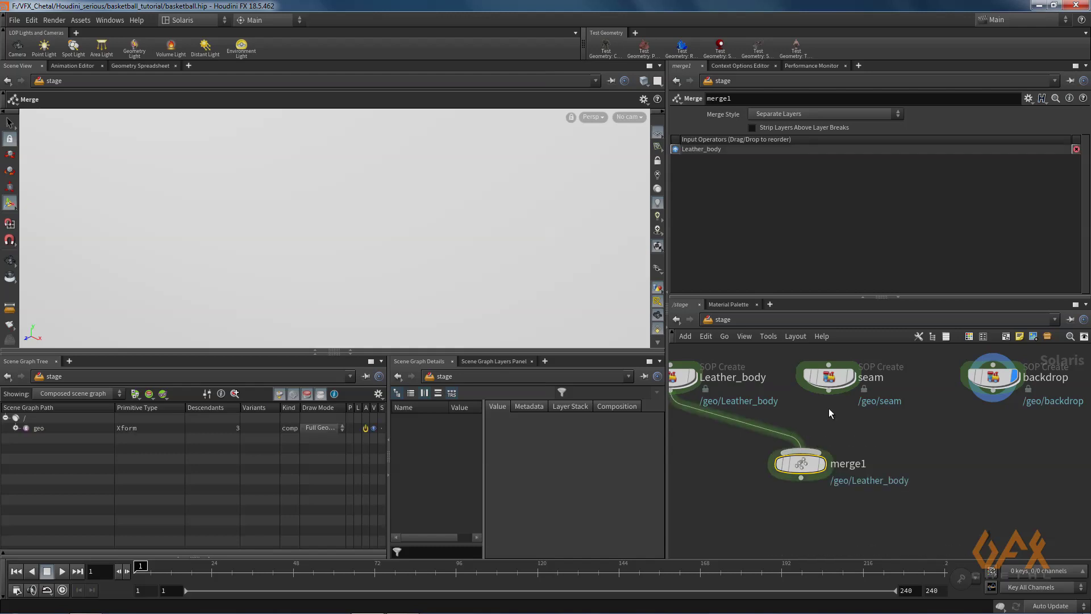
pyautogui.moveTo(828, 392); pyautogui.dragTo(804, 451)
pyautogui.moveTo(993, 392); pyautogui.dragTo(801, 452)
pyautogui.click(825, 464)
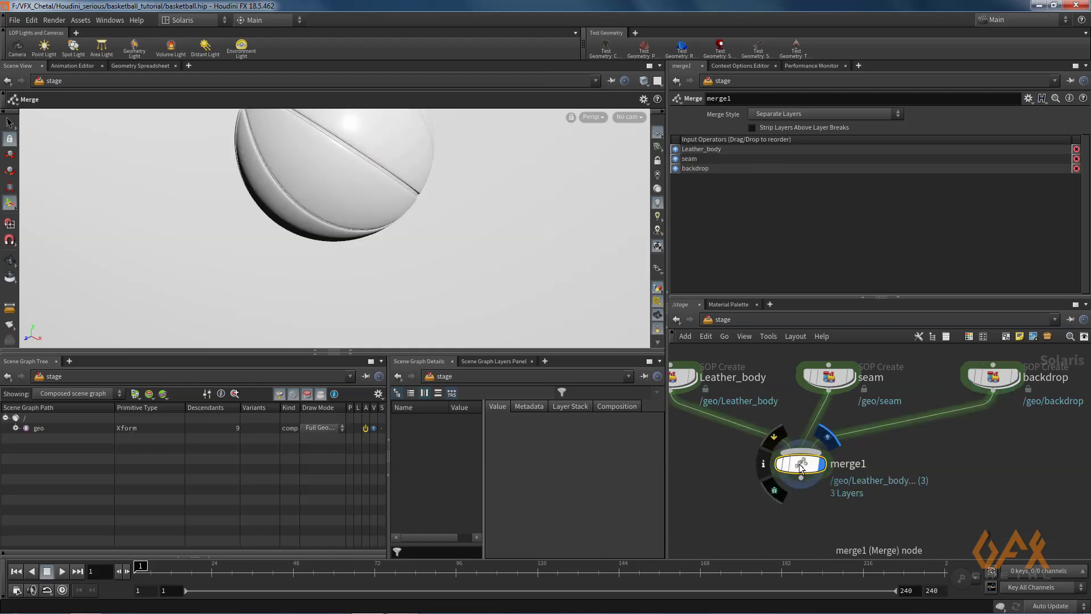
# Frame the basketball against the backdrop and create a camera from that view, placed after the Merge node.
pyautogui.press('Escape')
pyautogui.moveTo(365, 256); pyautogui.dragTo(295, 260)
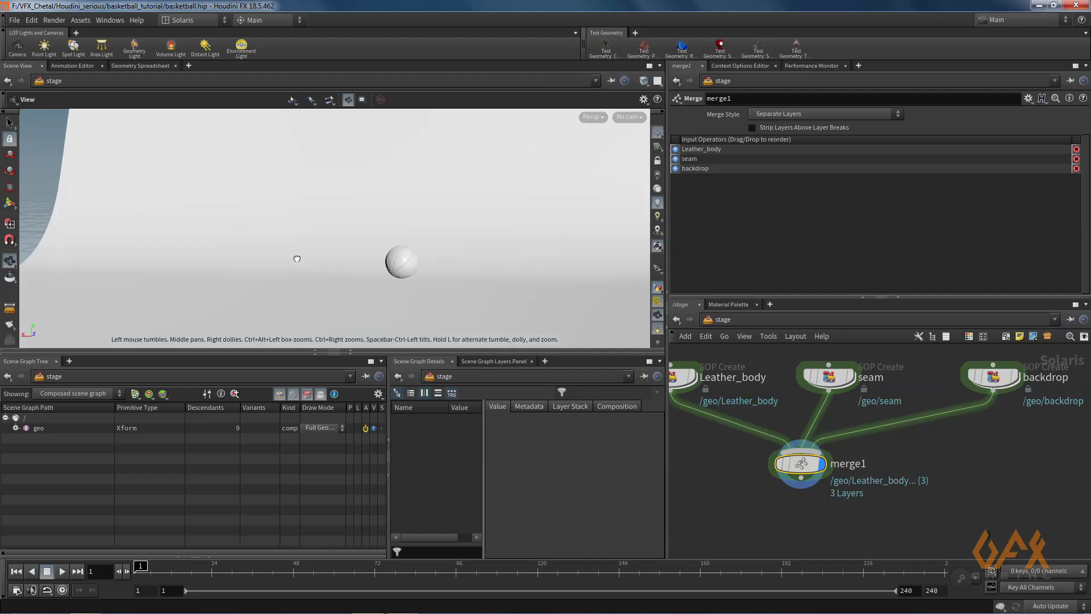
pyautogui.scroll(3, 314, 256)
pyautogui.moveTo(565, 273); pyautogui.dragTo(393, 226, button='middle')
pyautogui.moveTo(454, 236); pyautogui.dragTo(515, 244, button='right')
pyautogui.moveTo(373, 254); pyautogui.dragTo(422, 257, button='middle')
pyautogui.moveTo(456, 256); pyautogui.dragTo(534, 247, button='right')
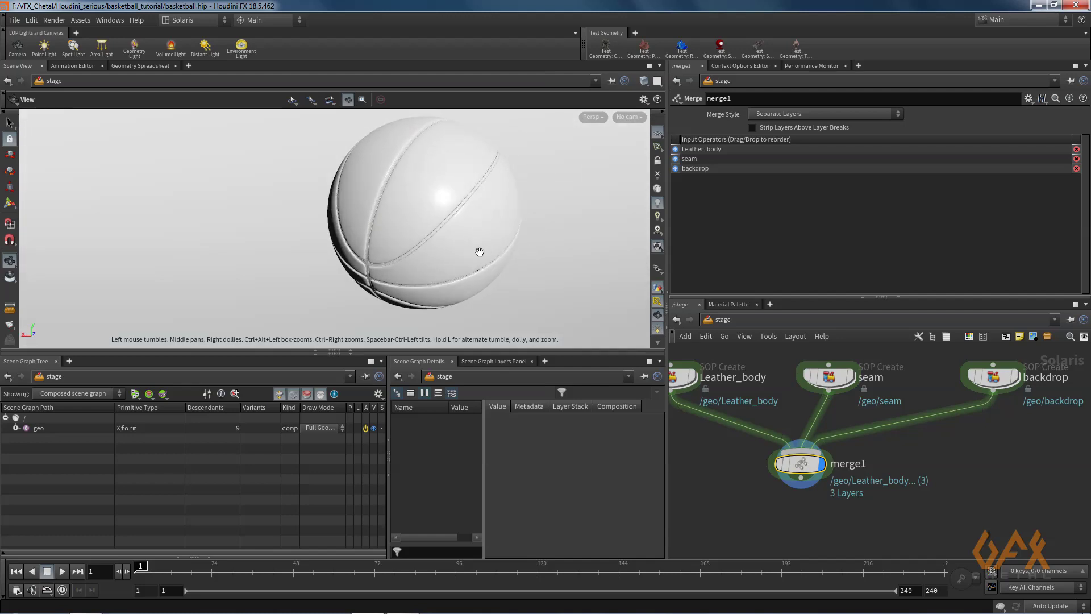
pyautogui.moveTo(482, 251); pyautogui.dragTo(494, 268, button='middle')
pyautogui.press('Return')
pyautogui.press('Escape')
pyautogui.moveTo(460, 241); pyautogui.dragTo(404, 221)
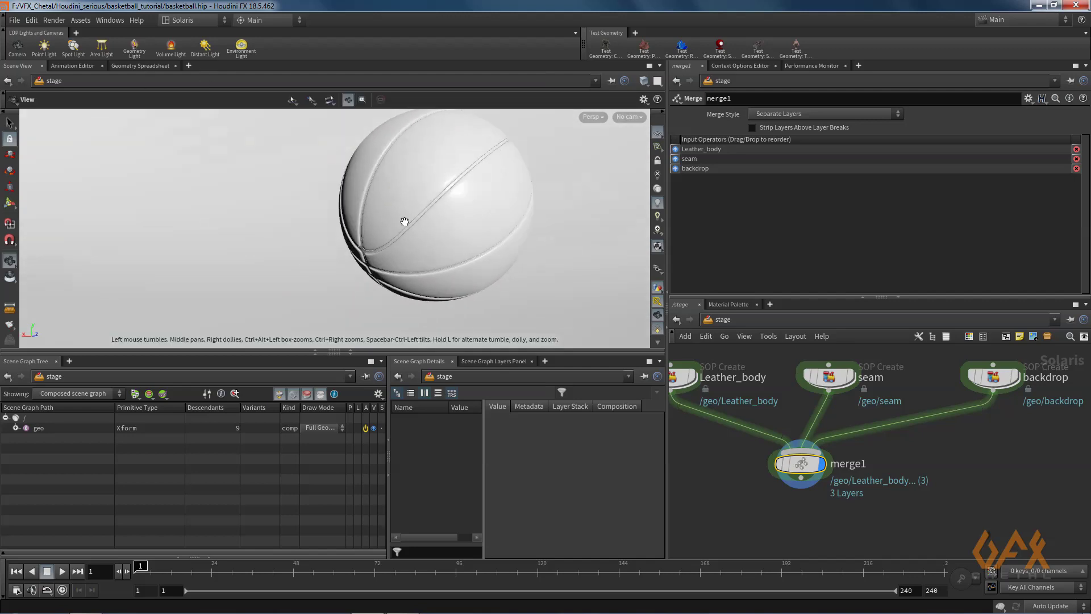
pyautogui.moveTo(404, 221); pyautogui.dragTo(377, 236, button='middle')
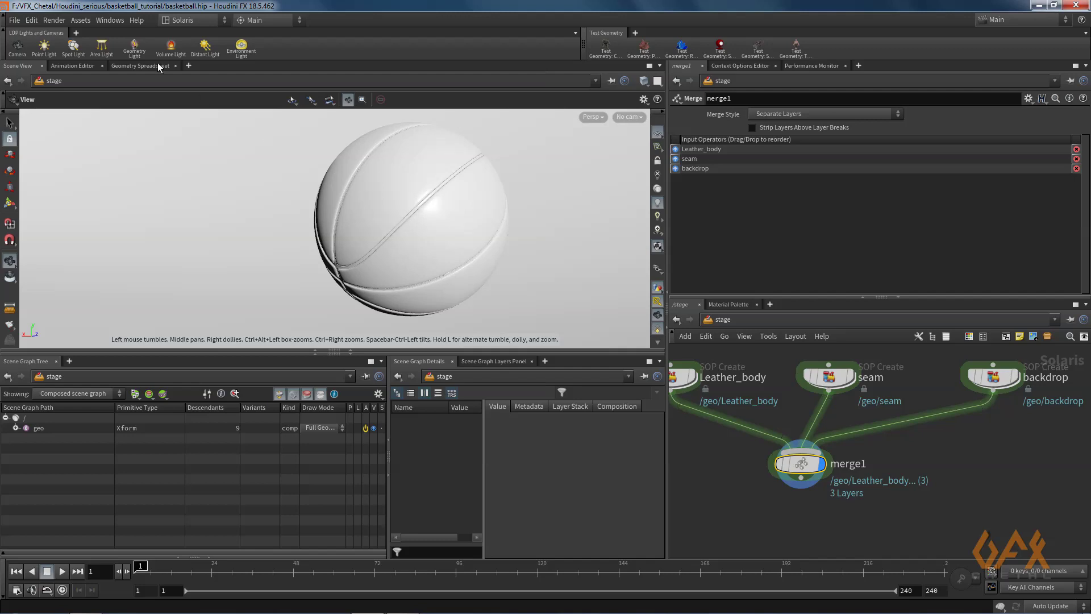
pyautogui.press('Return')
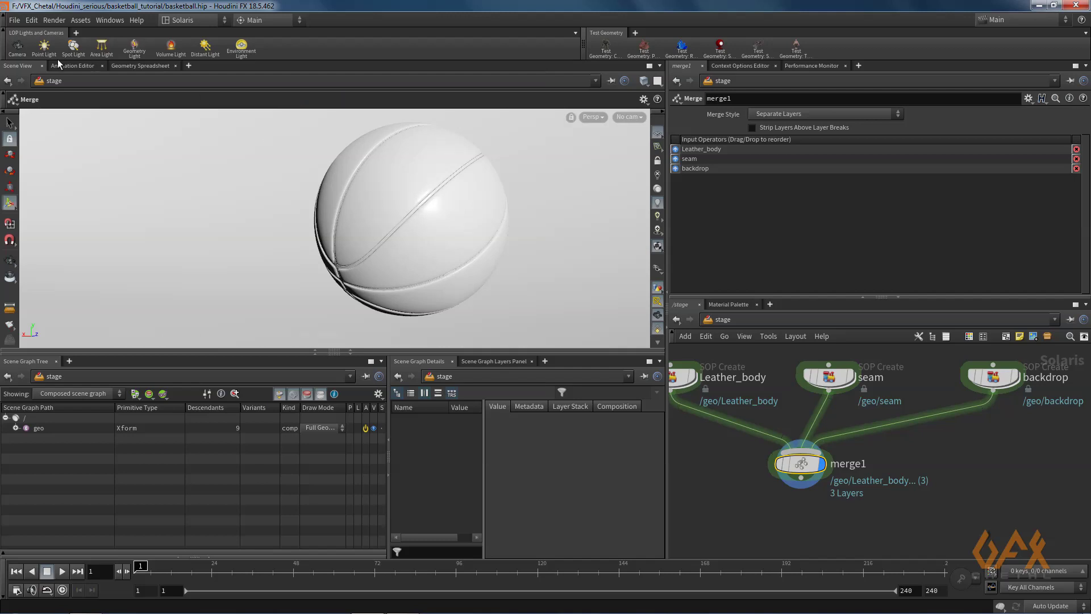
pyautogui.click(18, 49)
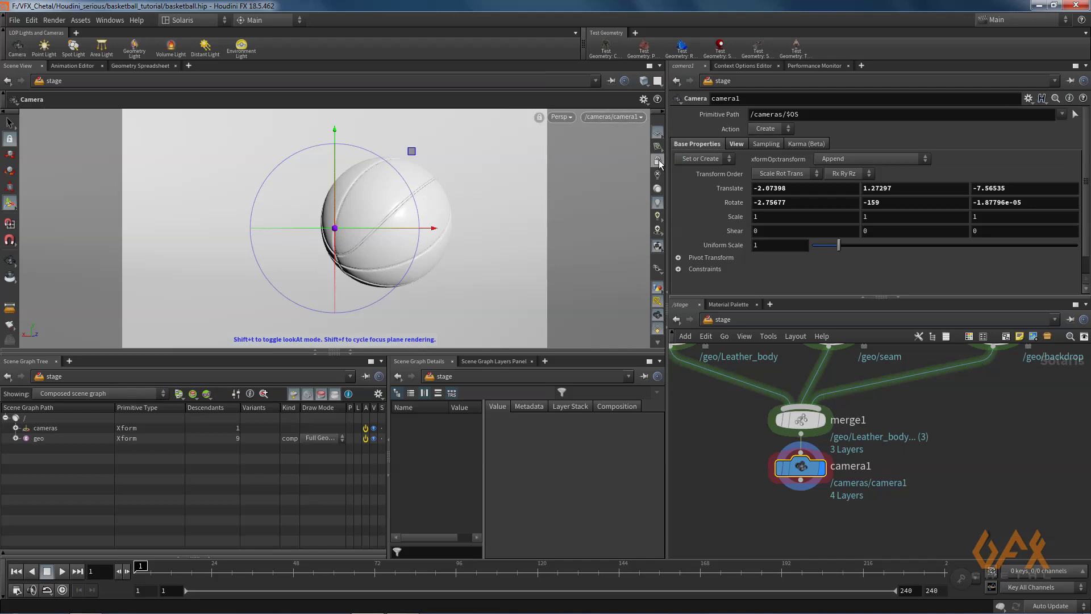
# Lock the camera to the view and reframe it closer so the basketball fills most of the frame.
pyautogui.click(657, 161)
pyautogui.press('space')
pyautogui.moveTo(404, 246); pyautogui.dragTo(513, 241, button='right')
pyautogui.moveTo(429, 251); pyautogui.dragTo(393, 246, button='middle')
pyautogui.moveTo(394, 247); pyautogui.dragTo(407, 246, button='right')
pyautogui.moveTo(419, 243); pyautogui.dragTo(432, 244, button='middle')
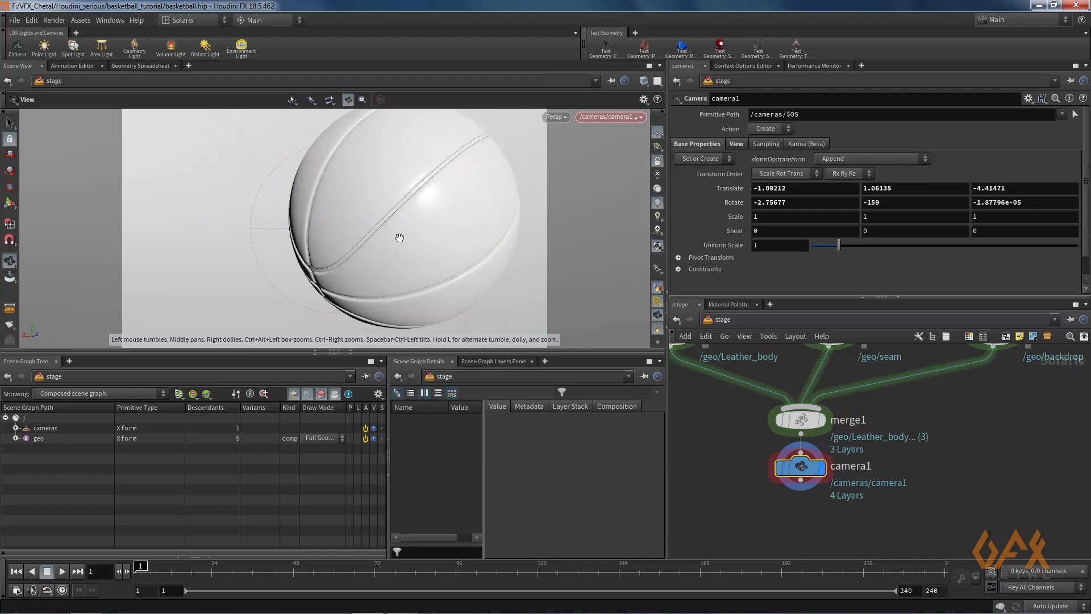
pyautogui.moveTo(399, 237); pyautogui.dragTo(441, 233)
pyautogui.press('Return')
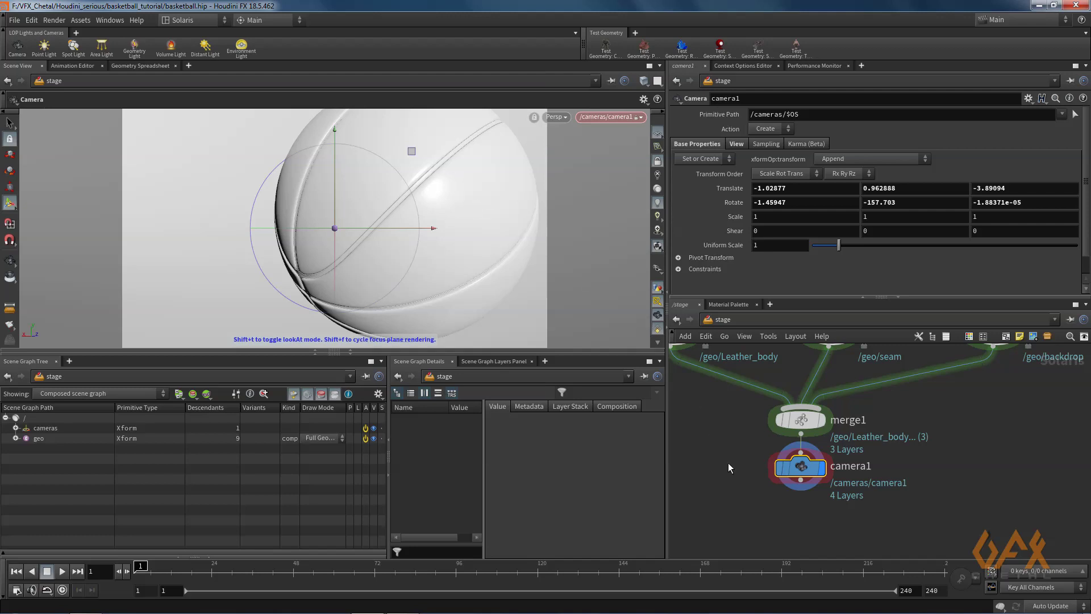
# Add an environment dome light after the camera and set its texture to $HIP/old_hall_2k.hdr.
pyautogui.scroll(-3, 781, 432)
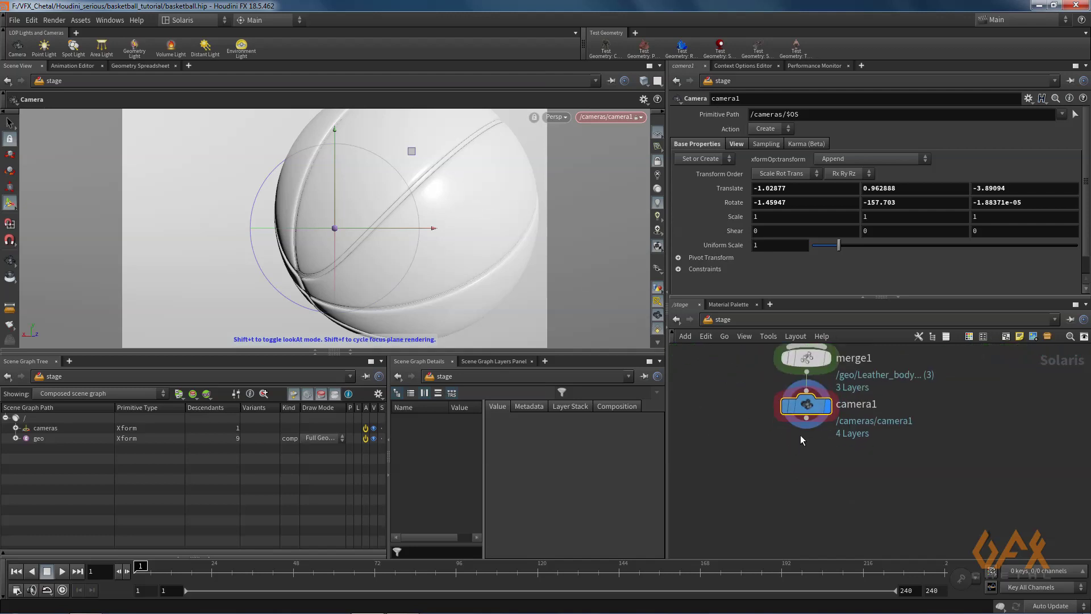
pyautogui.click(240, 49)
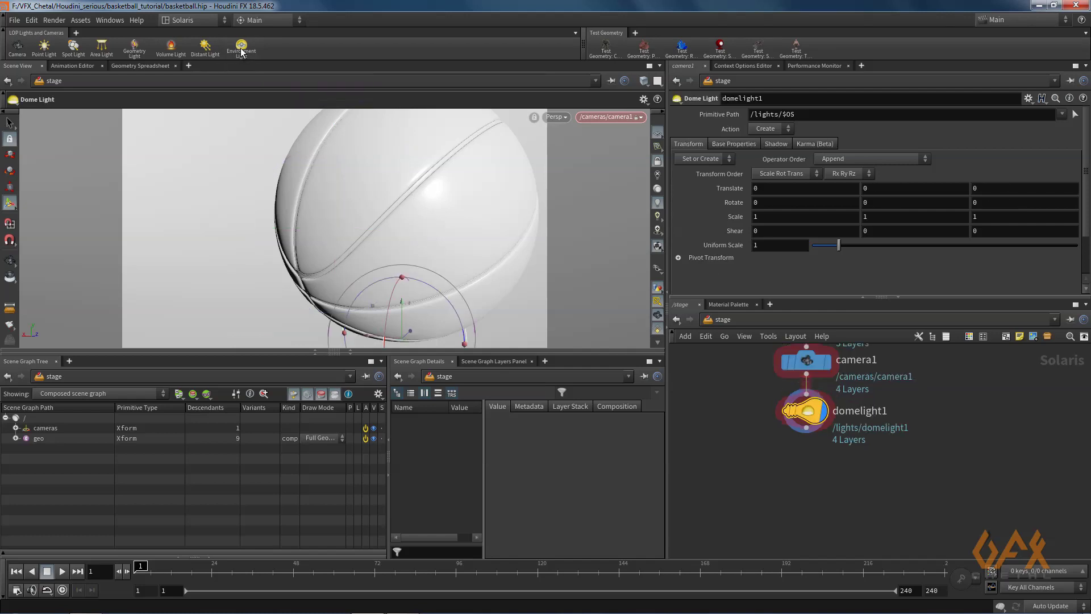
pyautogui.click(725, 144)
pyautogui.click(1072, 234)
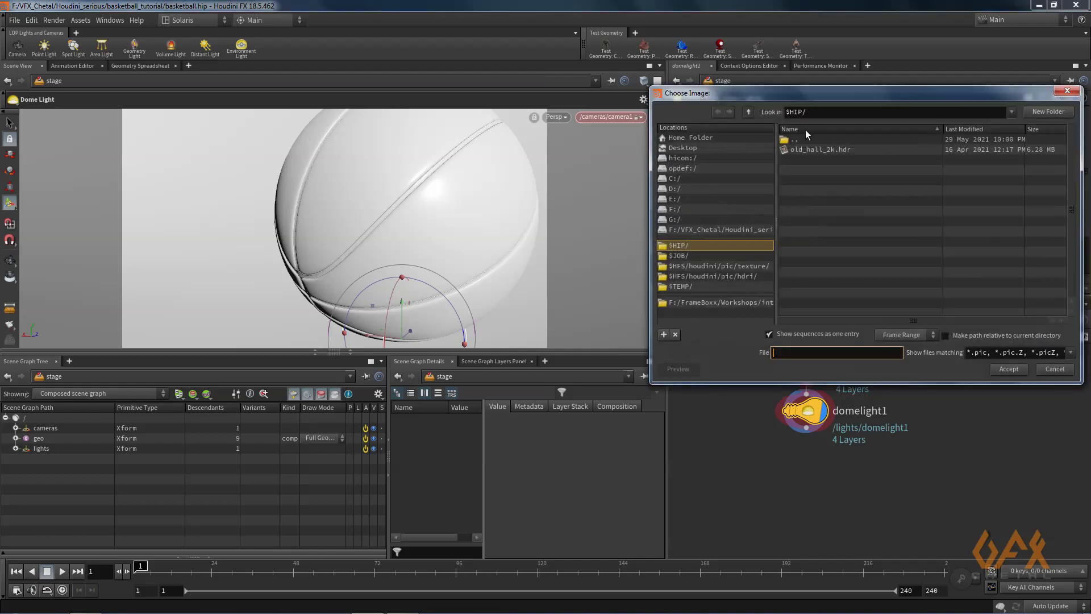
pyautogui.click(819, 151)
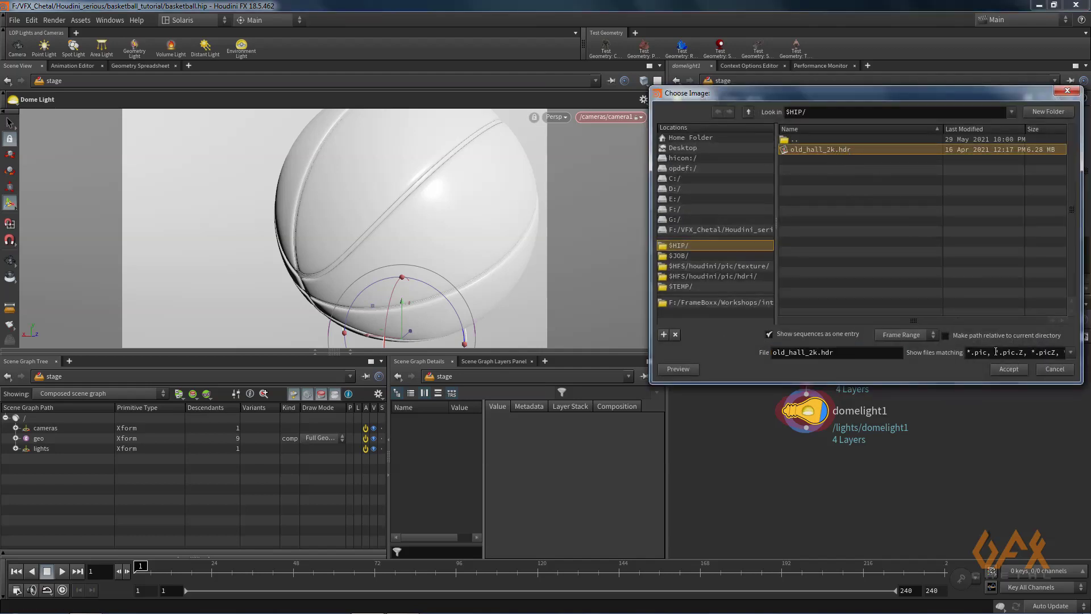
pyautogui.click(1009, 369)
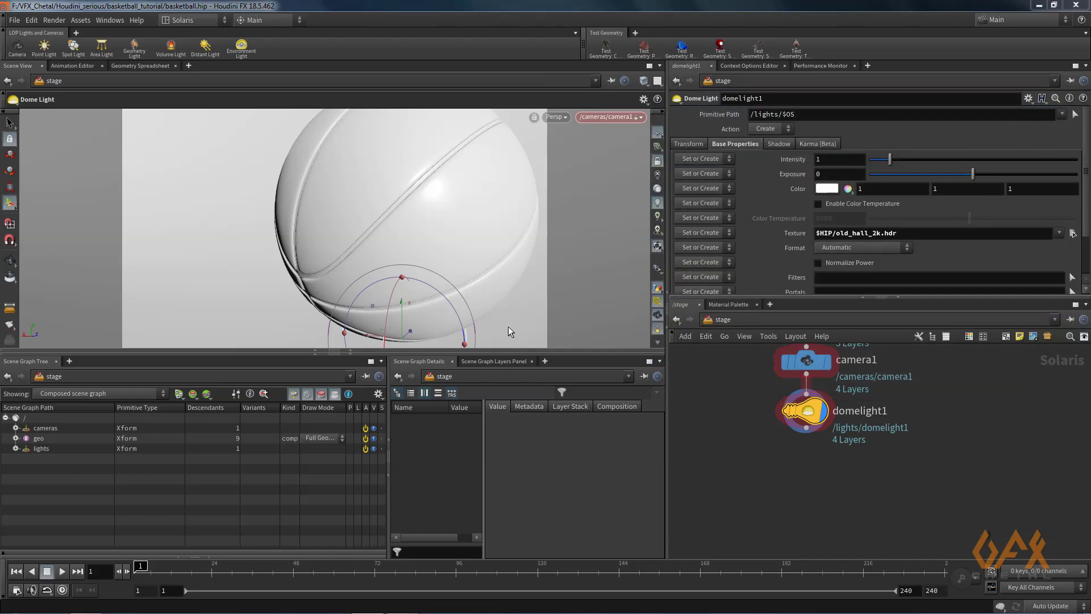
# Switch the viewport renderer to Karma (Beta).
pyautogui.click(552, 117)
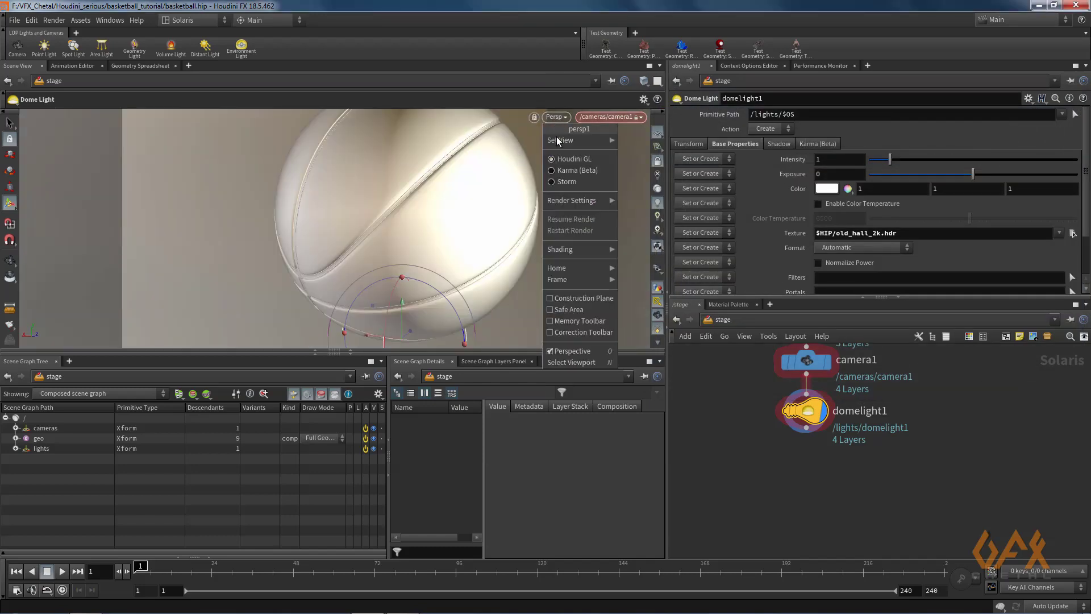
pyautogui.click(561, 170)
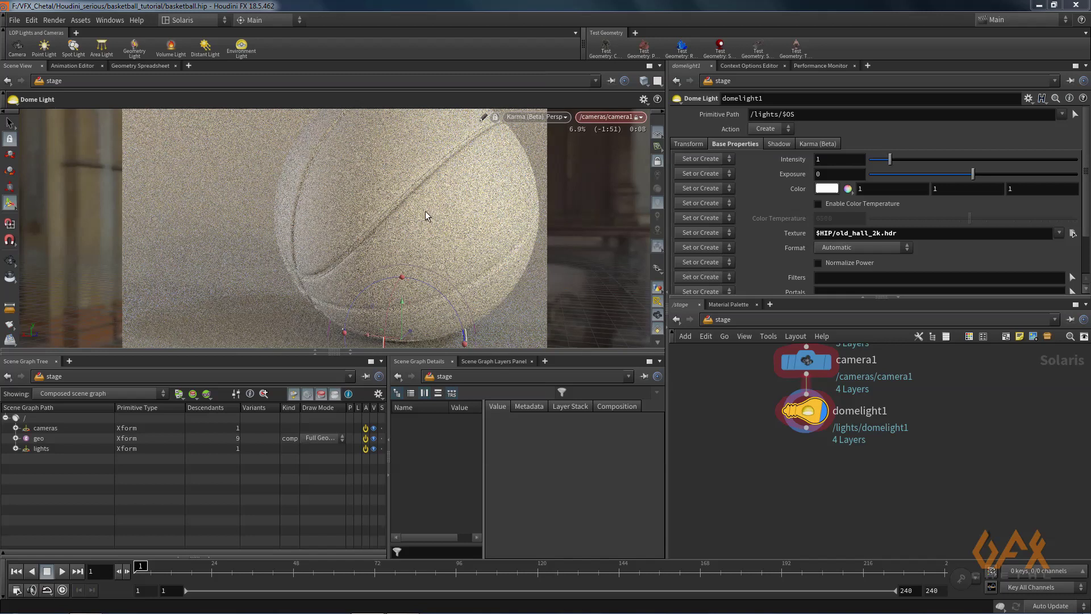
# Add a Material Library node after the dome light and make it the displayed node.
pyautogui.press('Tab')
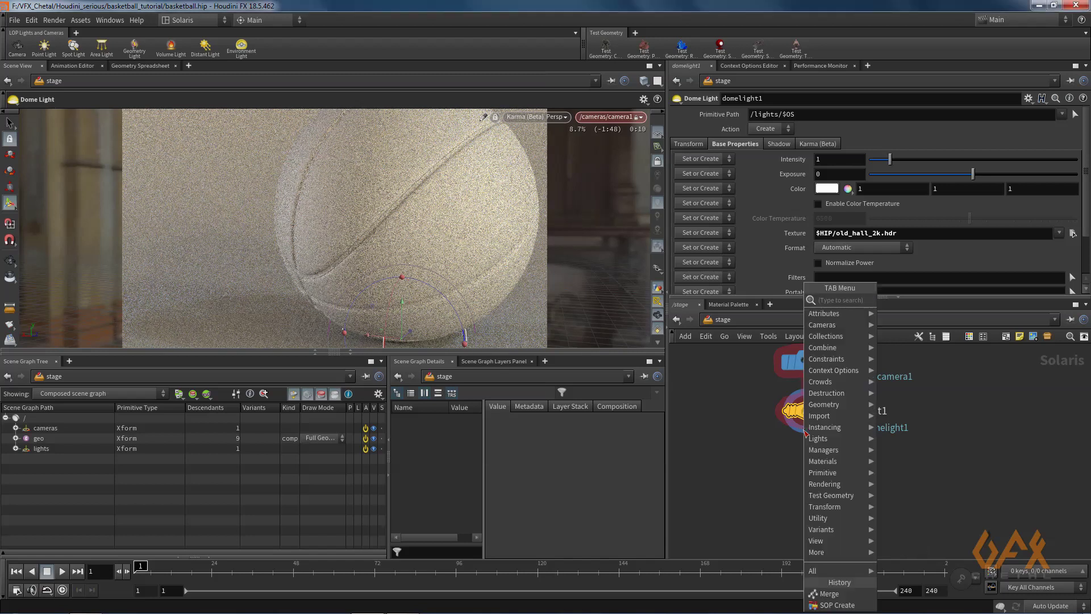
pyautogui.write('mat')
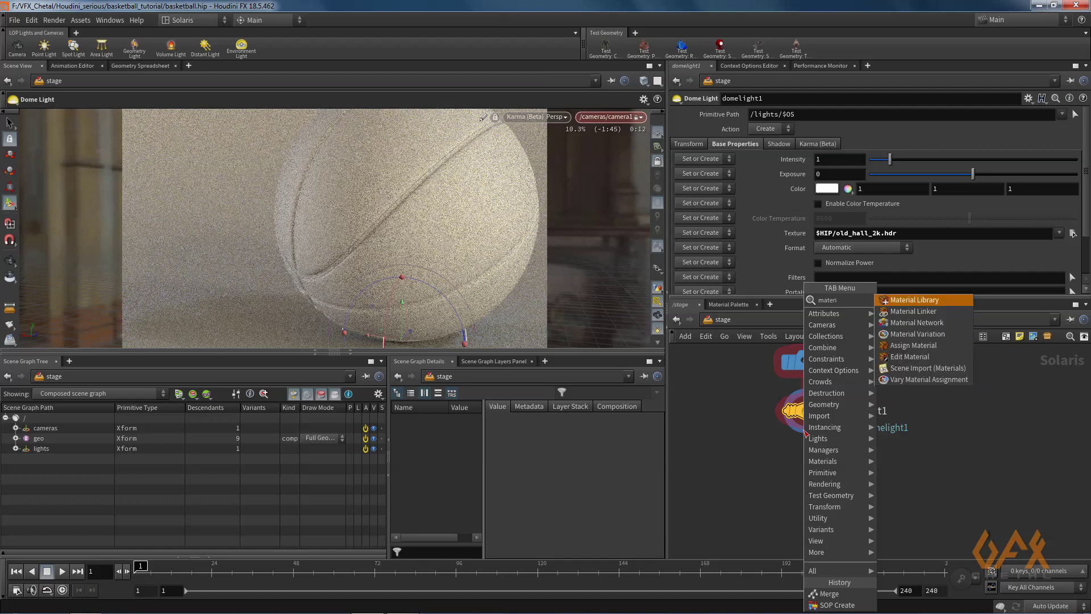
pyautogui.write('eri')
pyautogui.press('Return')
pyautogui.click(824, 468)
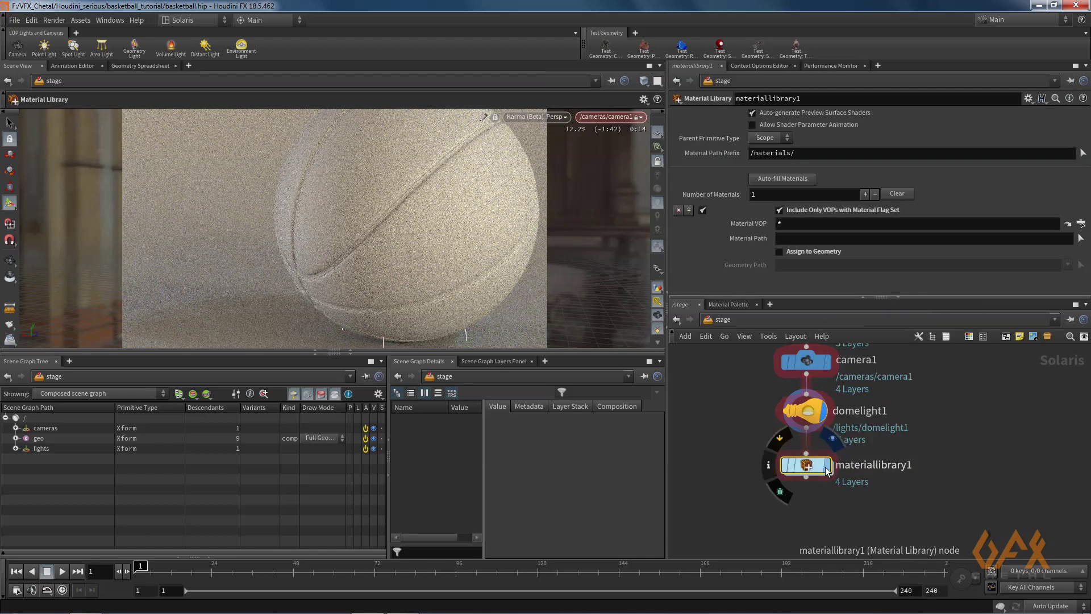
# Inside the Material Library, add a Principled Shader and rename it leather_material.
pyautogui.doubleClick(804, 469)
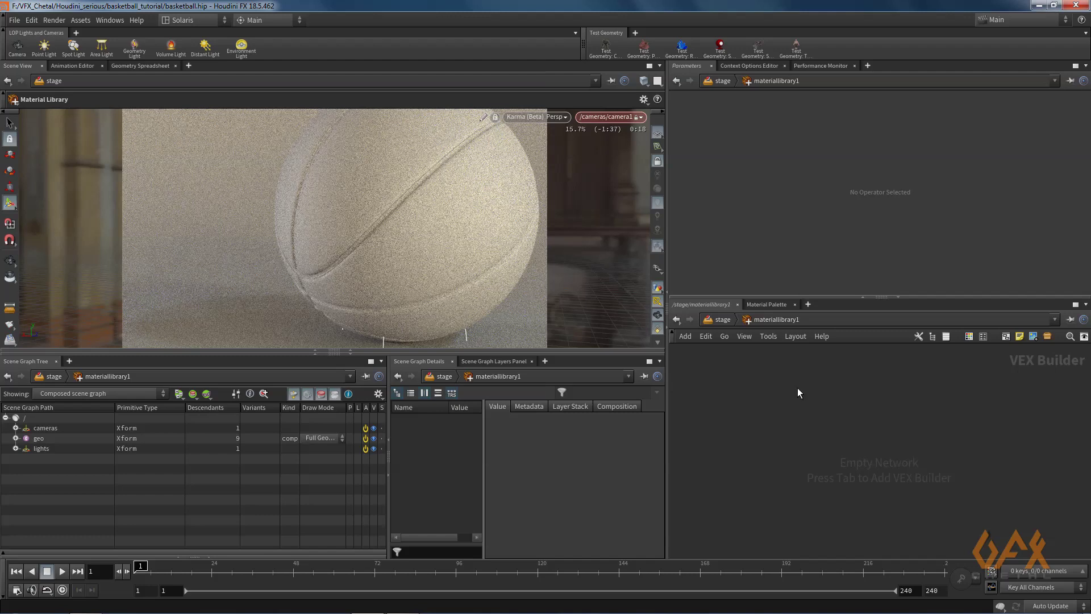
pyautogui.press('Tab')
pyautogui.write('prin')
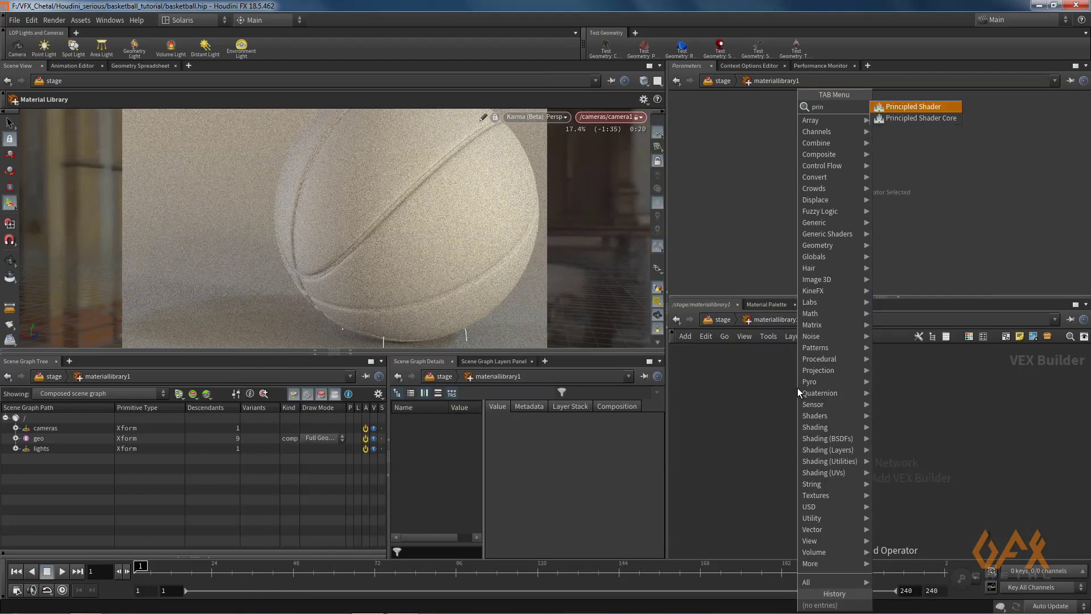
pyautogui.press('Return')
pyautogui.click(796, 388)
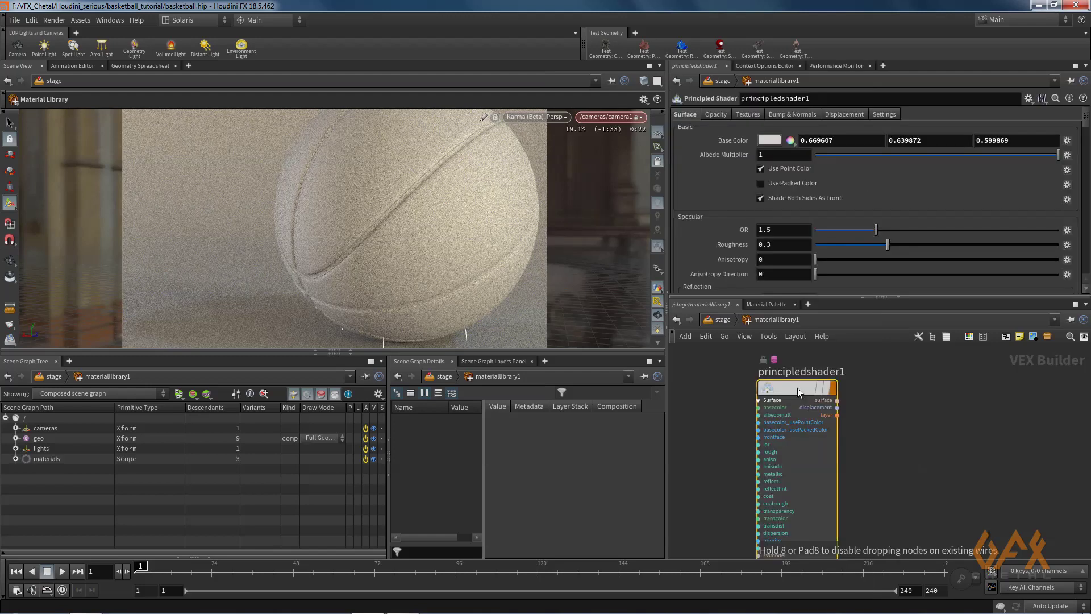
pyautogui.doubleClick(791, 372)
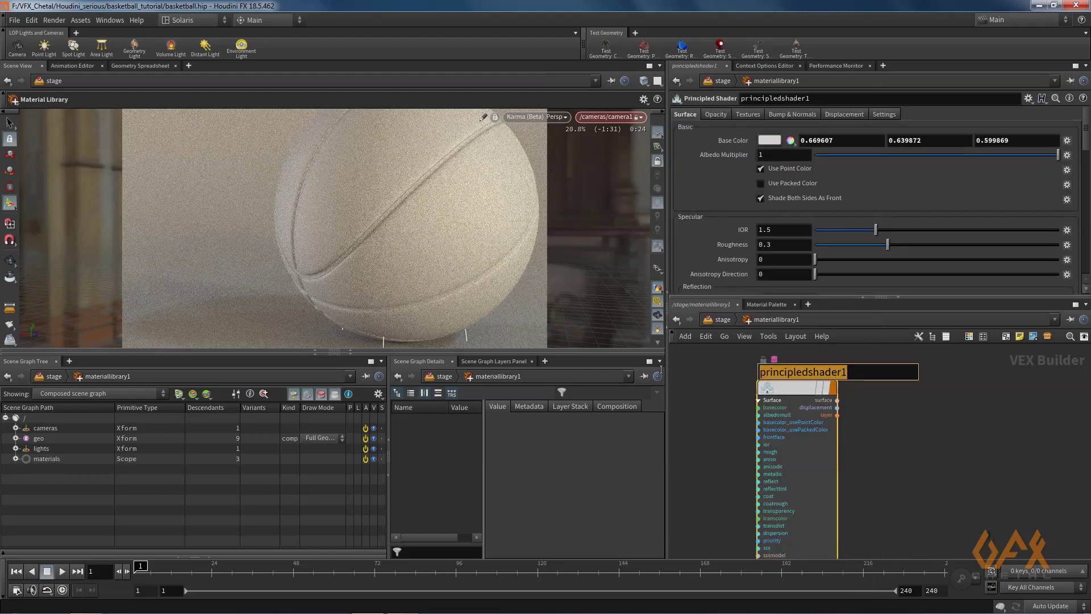
pyautogui.write('leather_material')
pyautogui.press('Return')
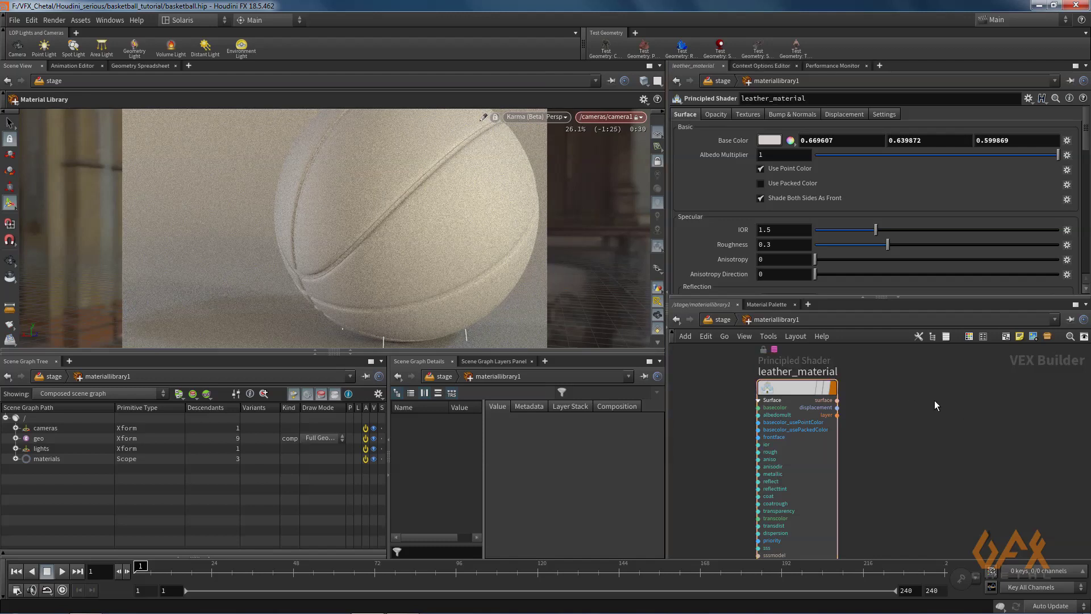
# Add a second Principled Shader beside leather_material in the Material Library.
pyautogui.press('Tab')
pyautogui.write('princ')
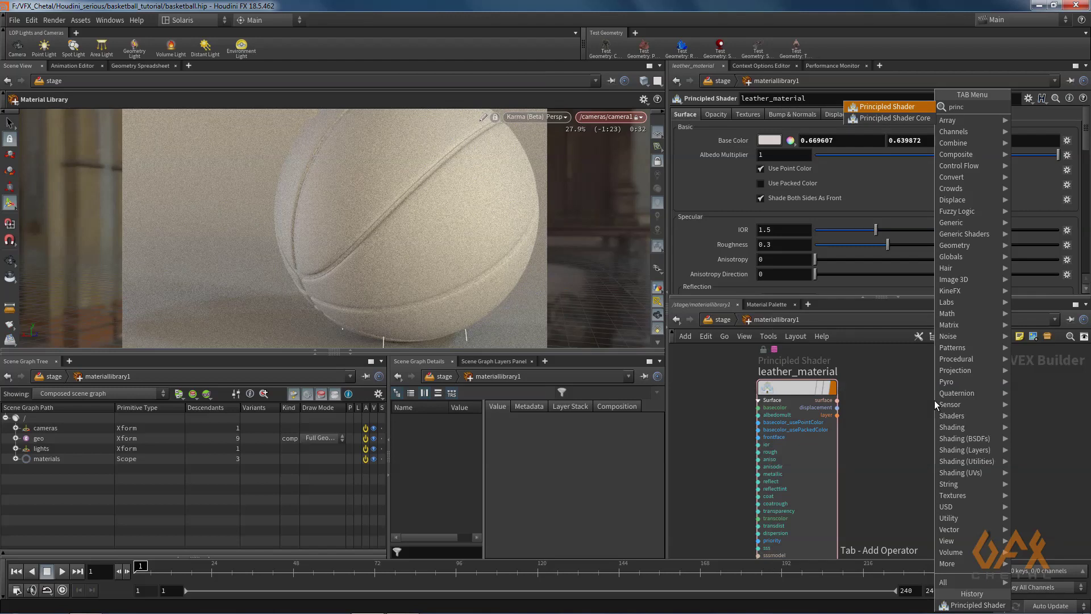
pyautogui.press('Return')
pyautogui.click(935, 400)
# Rename the second Principled Shader seam_shader.
pyautogui.click(933, 384)
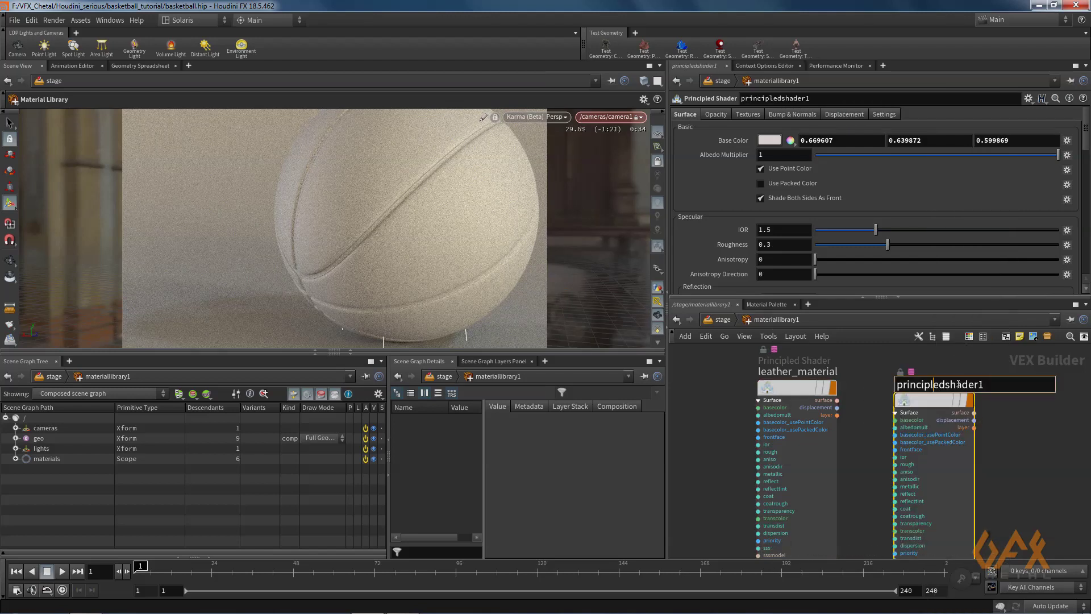
pyautogui.hotkey('ctrl', 'a')
pyautogui.write('s')
pyautogui.write('eam')
pyautogui.write('_shader')
pyautogui.press('Return')
# Name the second Principled Shader seam_material.
pyautogui.click(927, 384)
pyautogui.hotkey('ctrl', 'a')
pyautogui.write('seam_m')
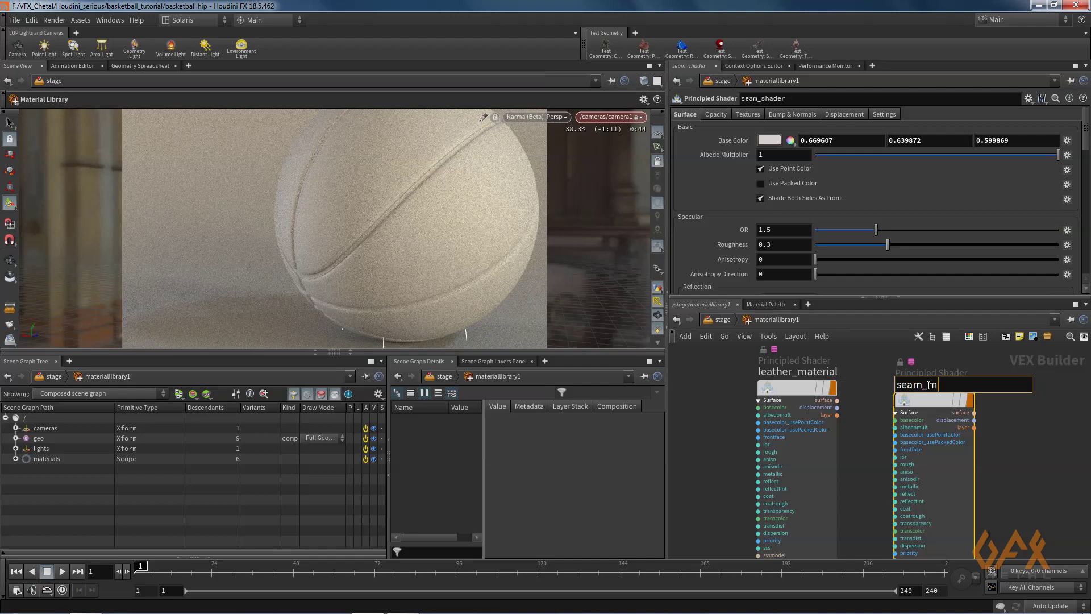
pyautogui.write('aterial')
pyautogui.press('Return')
# Add a third Principled Shader beside seam_material in the Material Library.
pyautogui.moveTo(998, 370); pyautogui.dragTo(919, 367, button='middle')
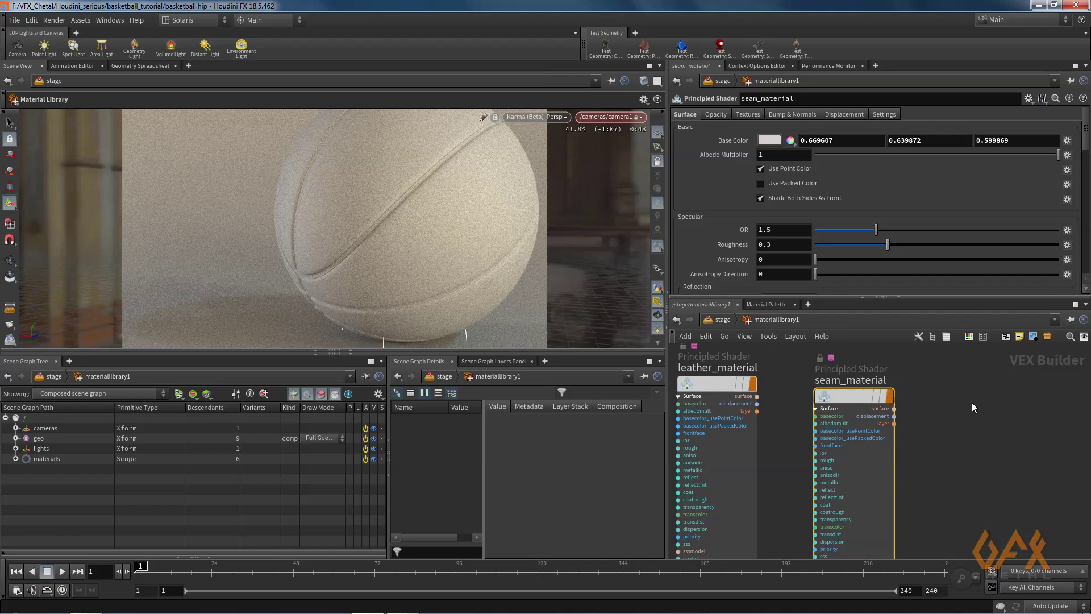
pyautogui.press('Tab')
pyautogui.write('pr')
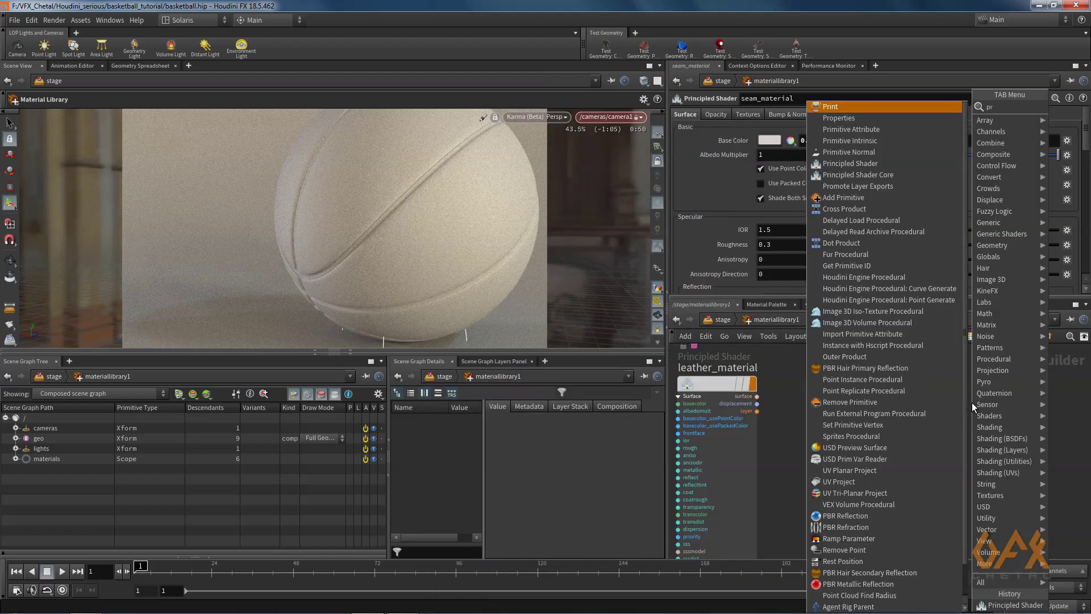
pyautogui.write('o')
pyautogui.press('BackSpace')
pyautogui.write('in')
pyautogui.press('Down')
pyautogui.press('Return')
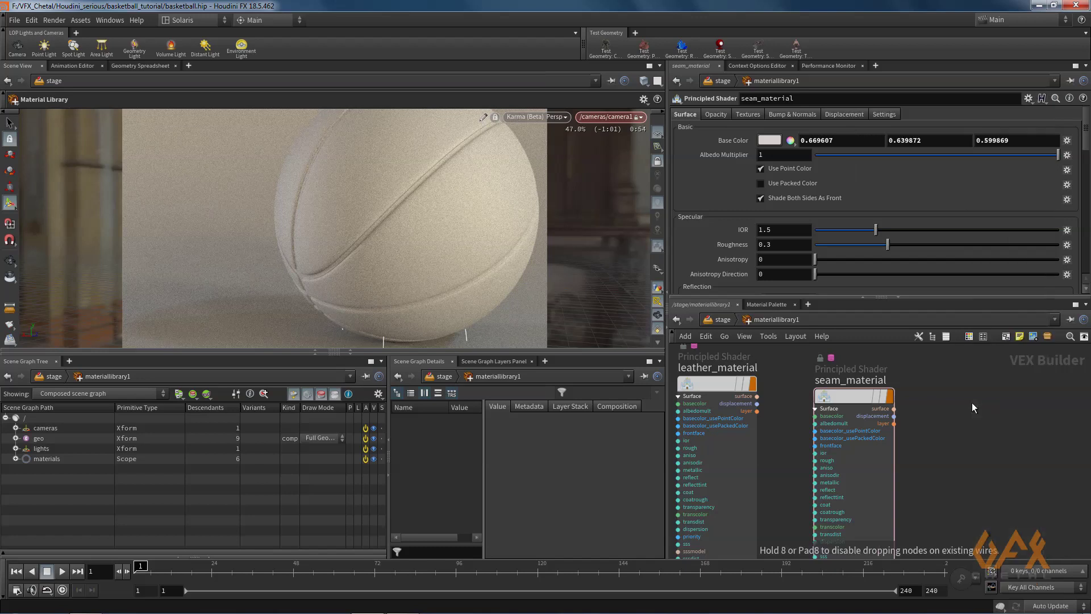
pyautogui.click(966, 401)
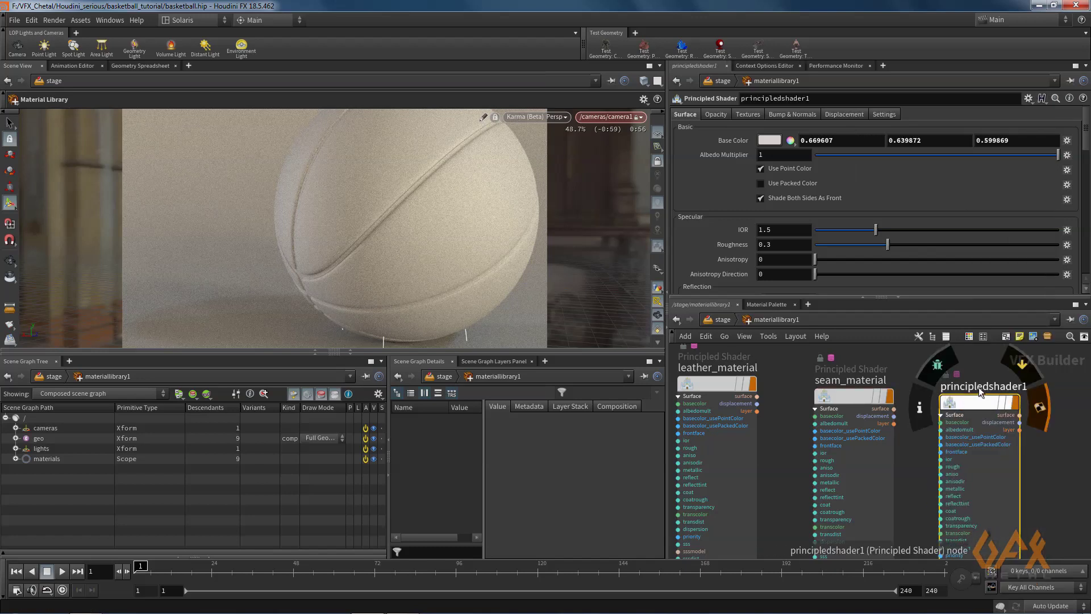
# Rename the third Principled Shader backdrop_material.
pyautogui.doubleClick(1011, 388)
pyautogui.hotkey('ctrl', 'a')
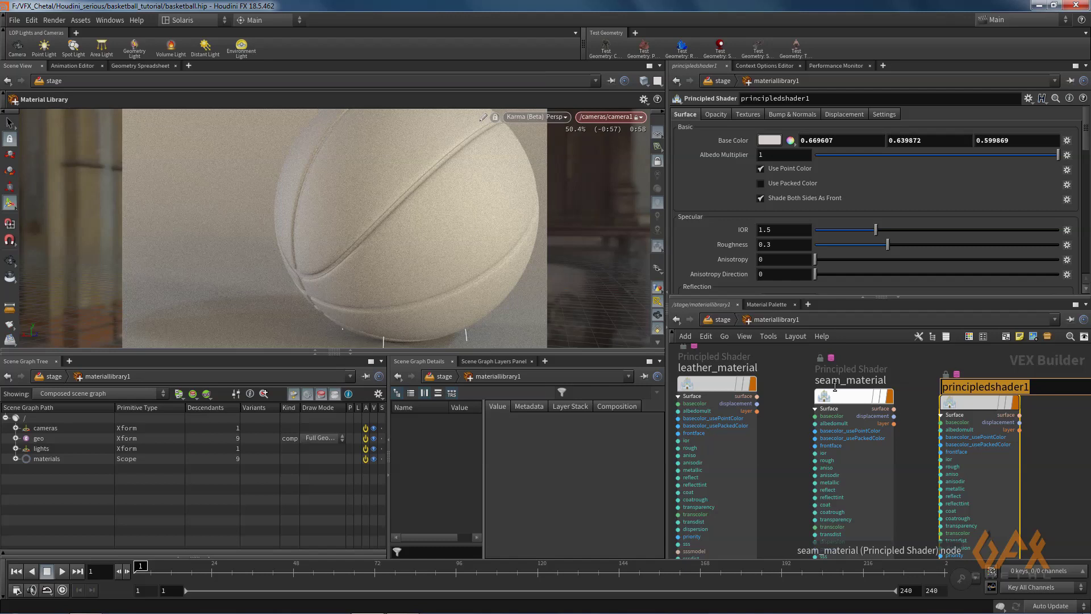
pyautogui.write('backdrop_material')
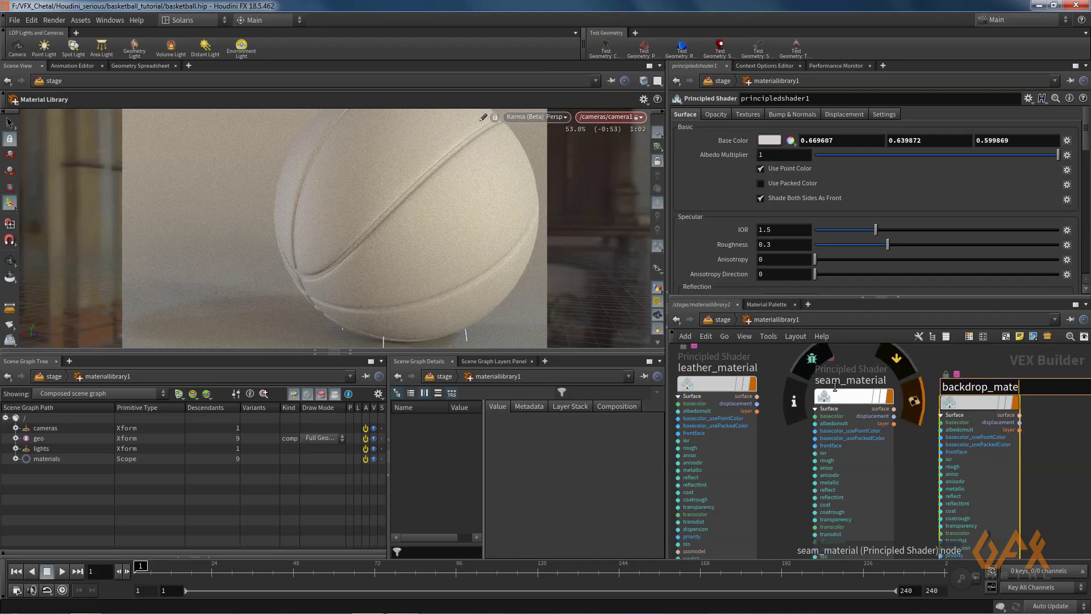
pyautogui.press('Return')
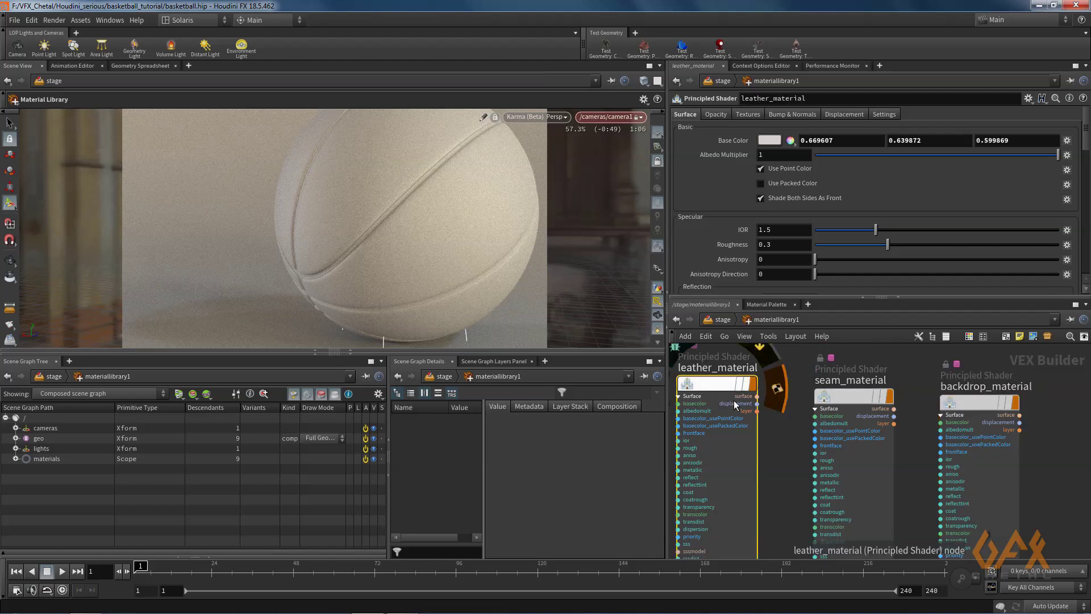
# Apply the Soft Beige Leather preset to leather_material.
pyautogui.click(734, 400)
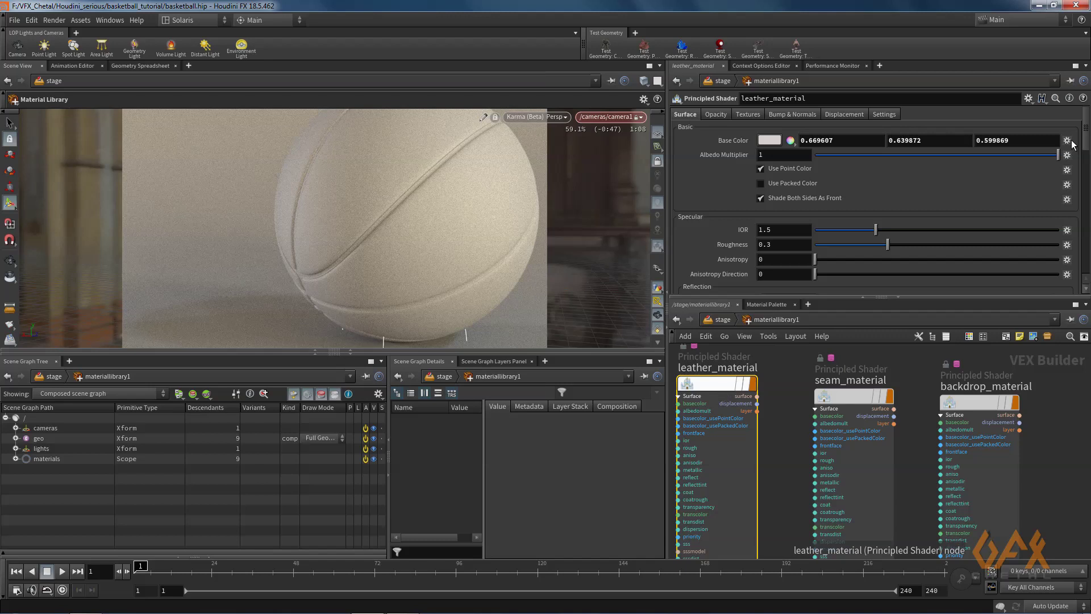
pyautogui.click(1028, 98)
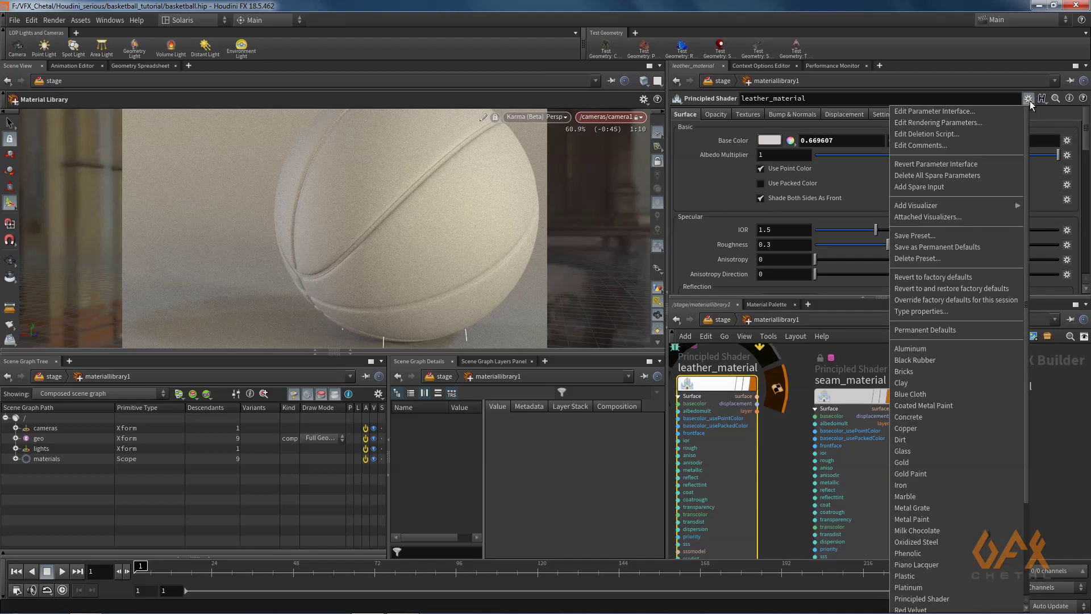
pyautogui.moveTo(1025, 496); pyautogui.dragTo(1024, 565)
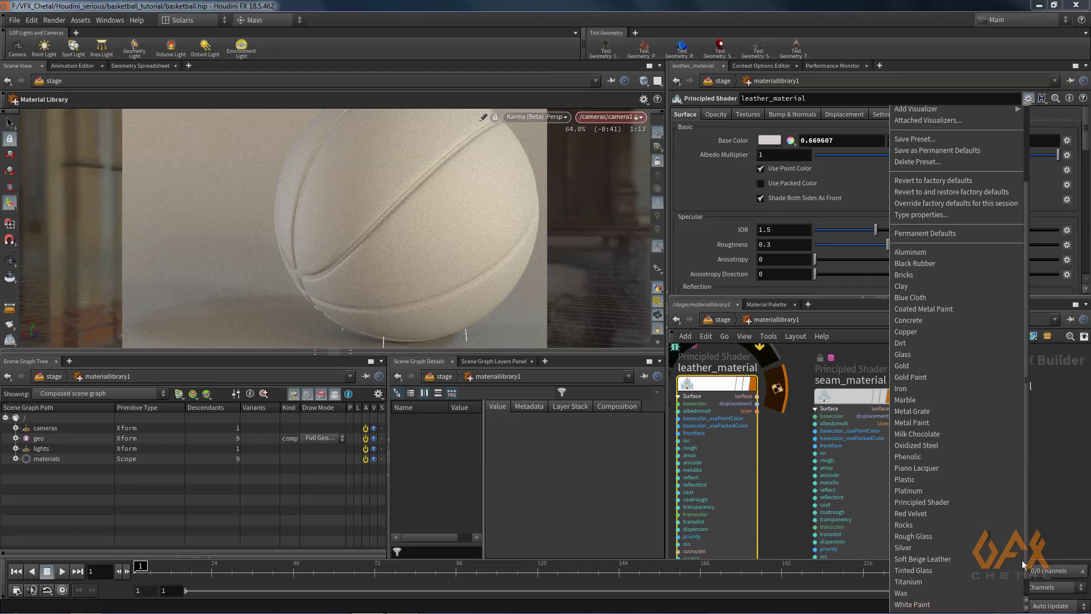
pyautogui.click(930, 558)
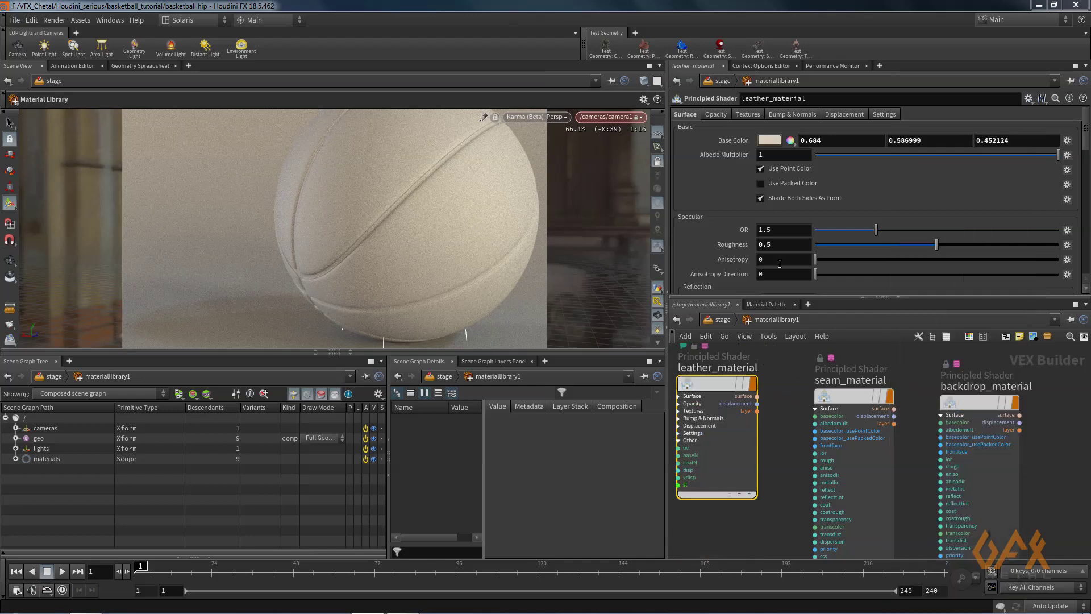
# Set the base color of leather_material to orange with RGB values 0.5, 0.1 and 0.
pyautogui.click(771, 140)
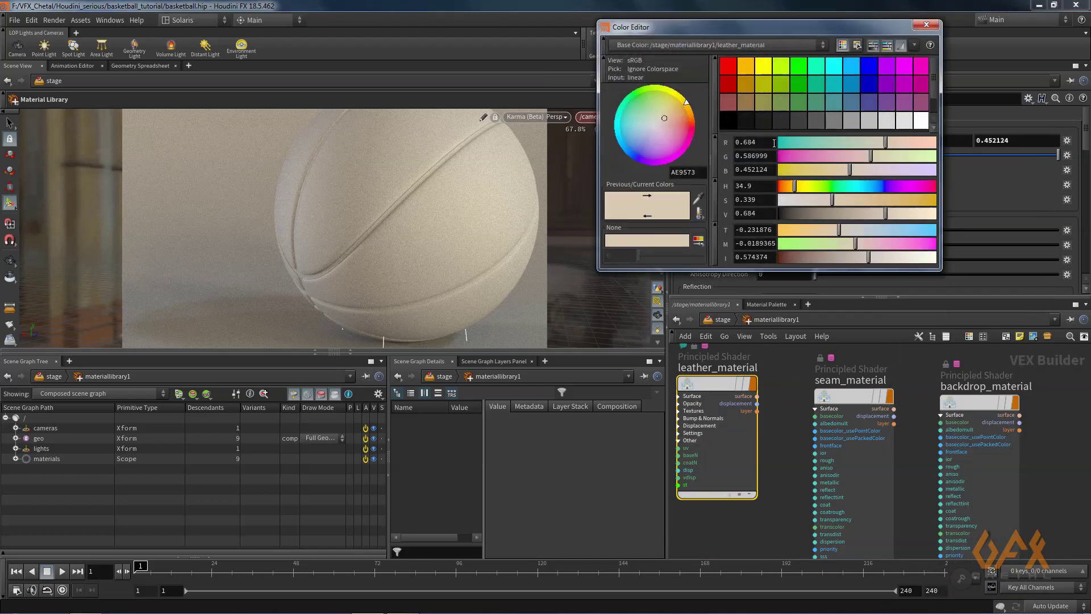
pyautogui.click(921, 26)
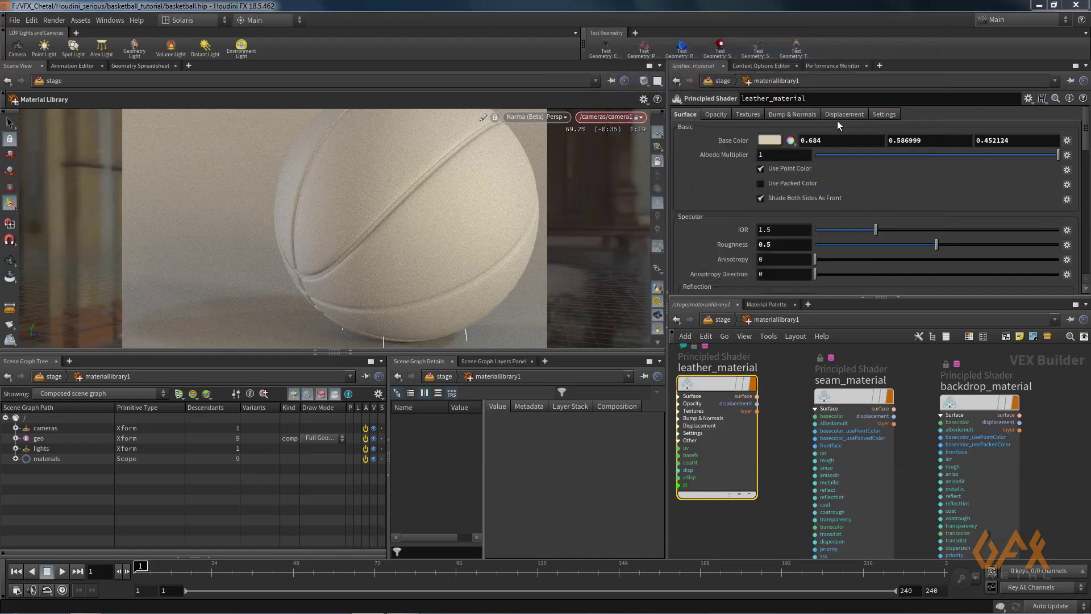
pyautogui.click(795, 140)
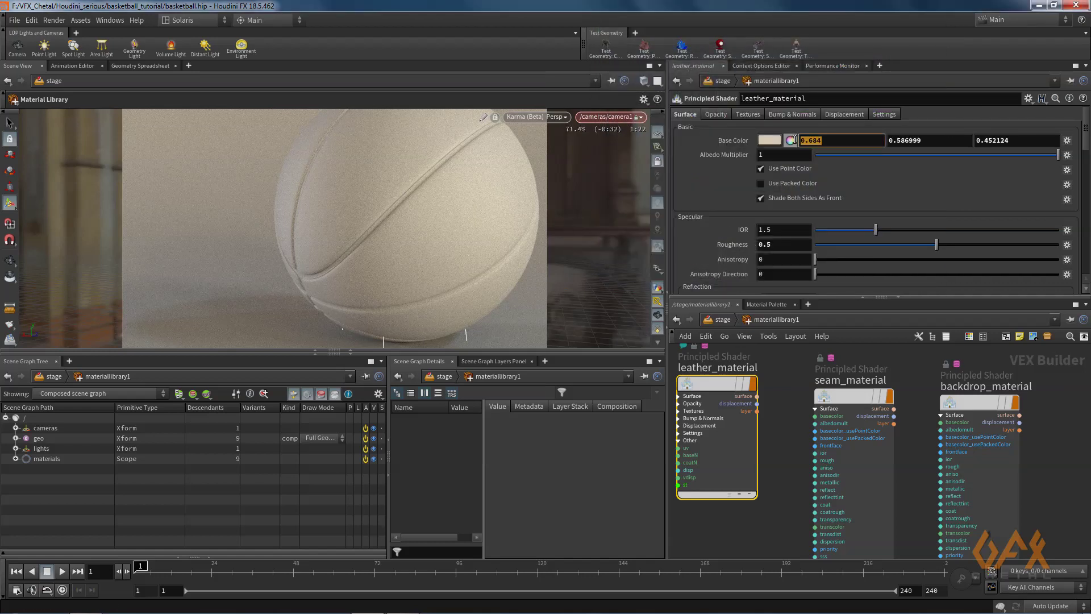
pyautogui.write('.5')
pyautogui.click(923, 140)
pyautogui.write('.1')
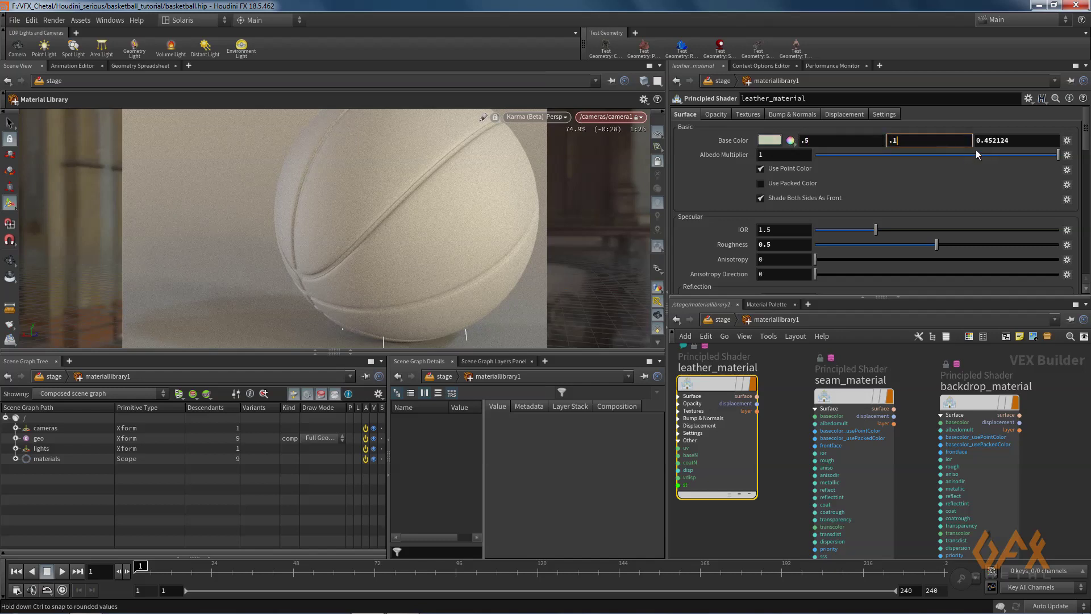
pyautogui.click(1012, 140)
pyautogui.write('0')
pyautogui.press('Return')
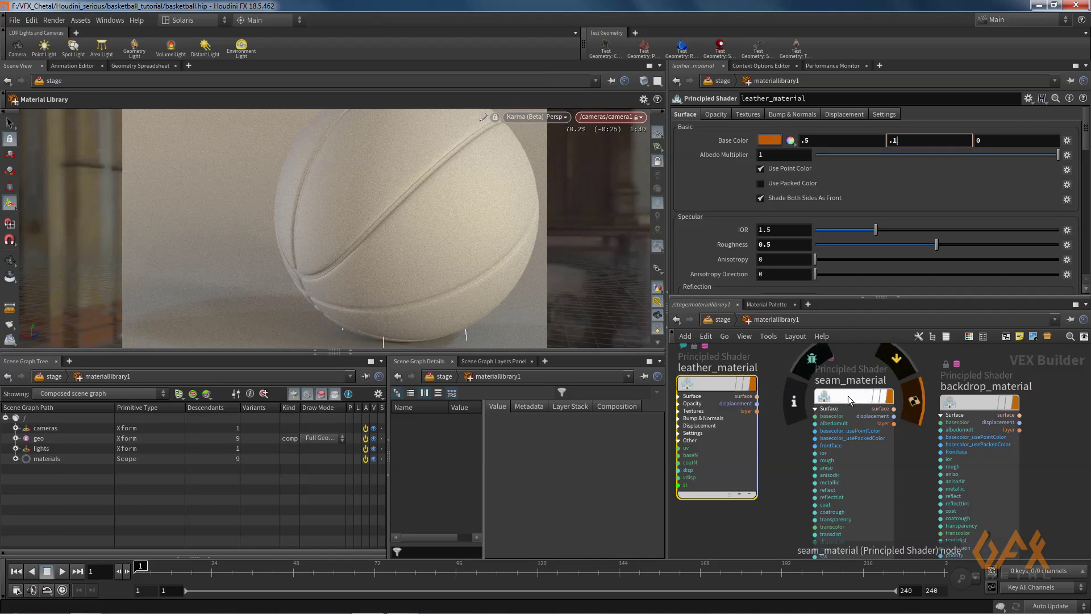
# Apply the Black Rubber preset to seam_material and set its roughness to 0.3.
pyautogui.click(848, 395)
pyautogui.click(1029, 99)
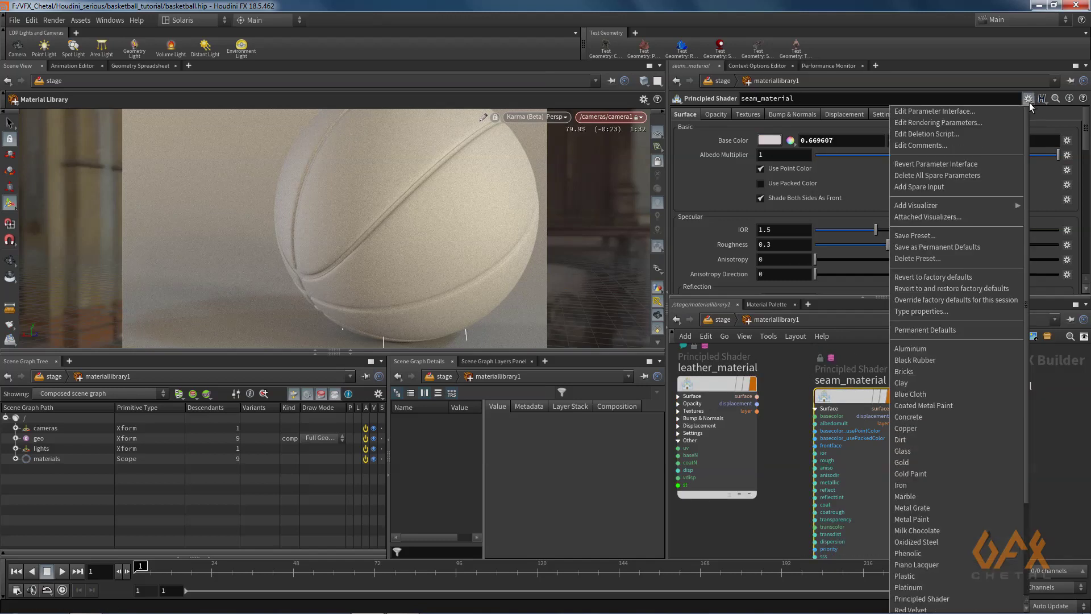
pyautogui.click(928, 363)
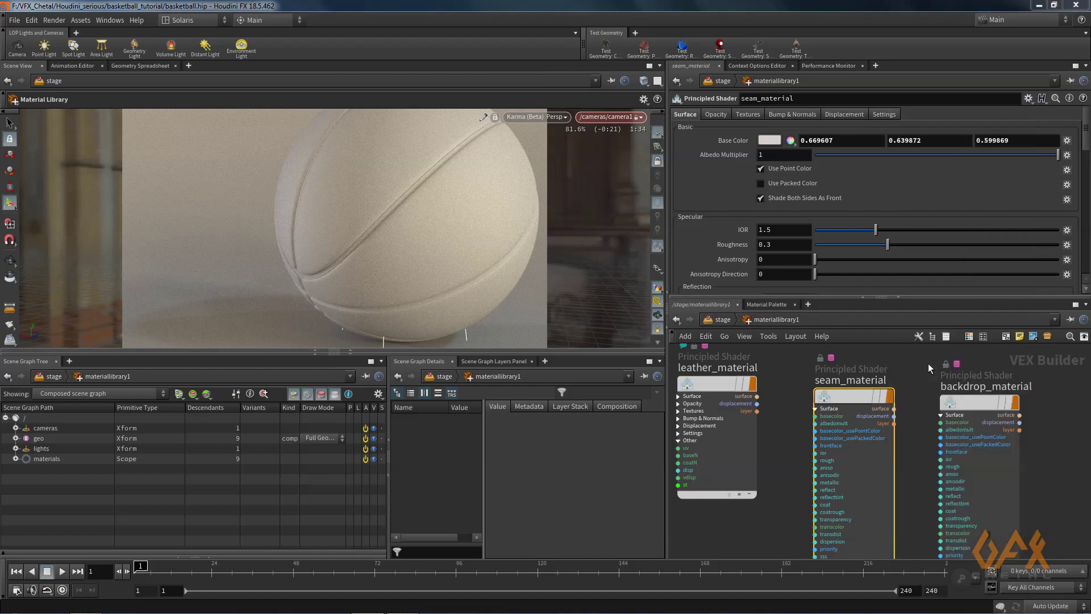
pyautogui.doubleClick(774, 245)
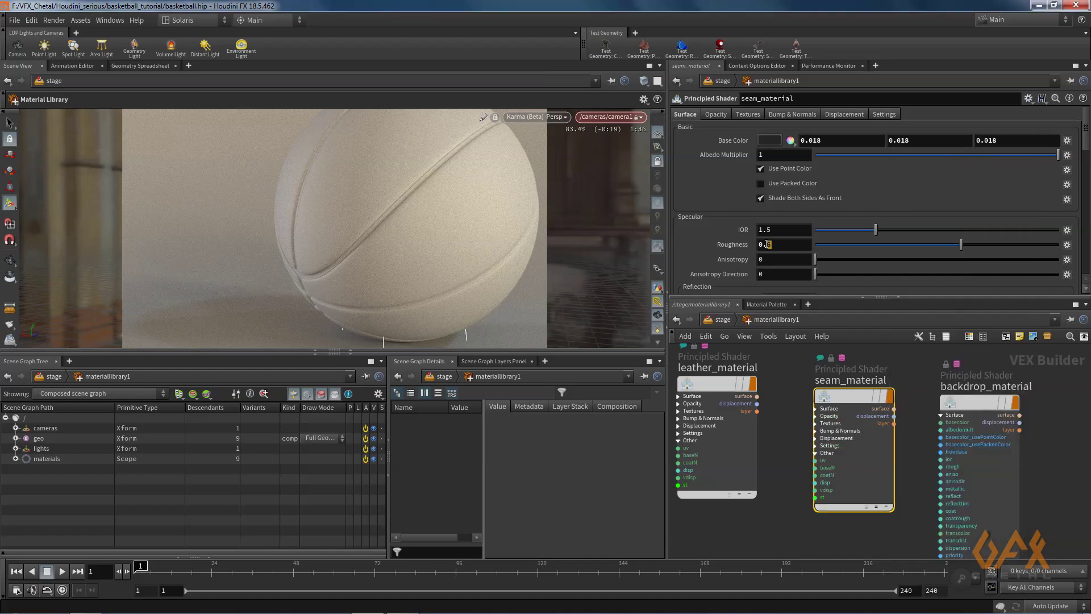
pyautogui.write('3')
pyautogui.press('Return')
pyautogui.moveTo(1086, 131); pyautogui.dragTo(1087, 172)
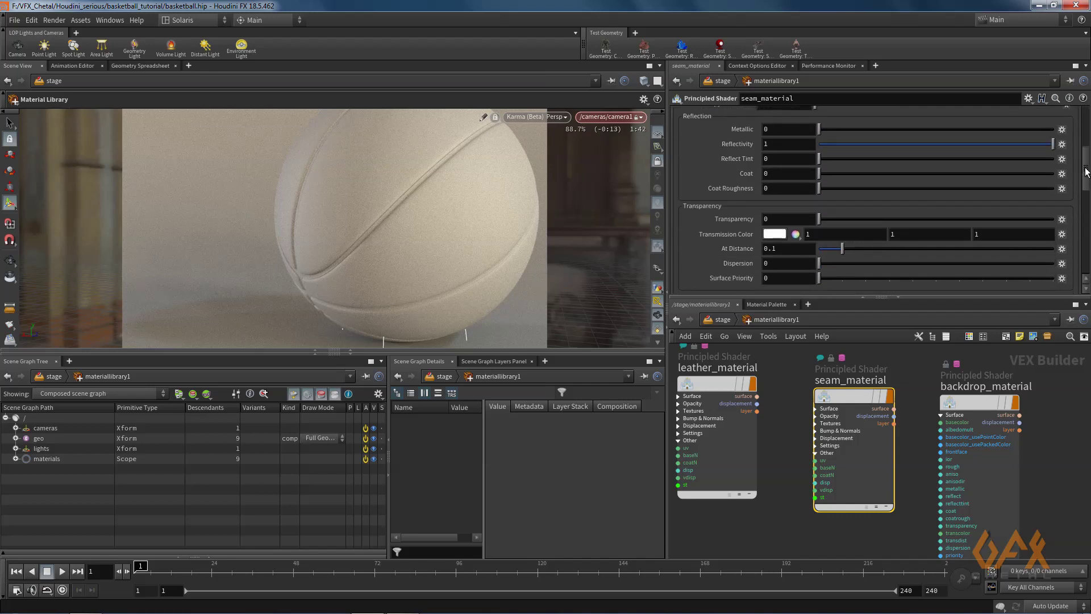
# Apply the Red Velvet preset to backdrop_material.
pyautogui.click(969, 408)
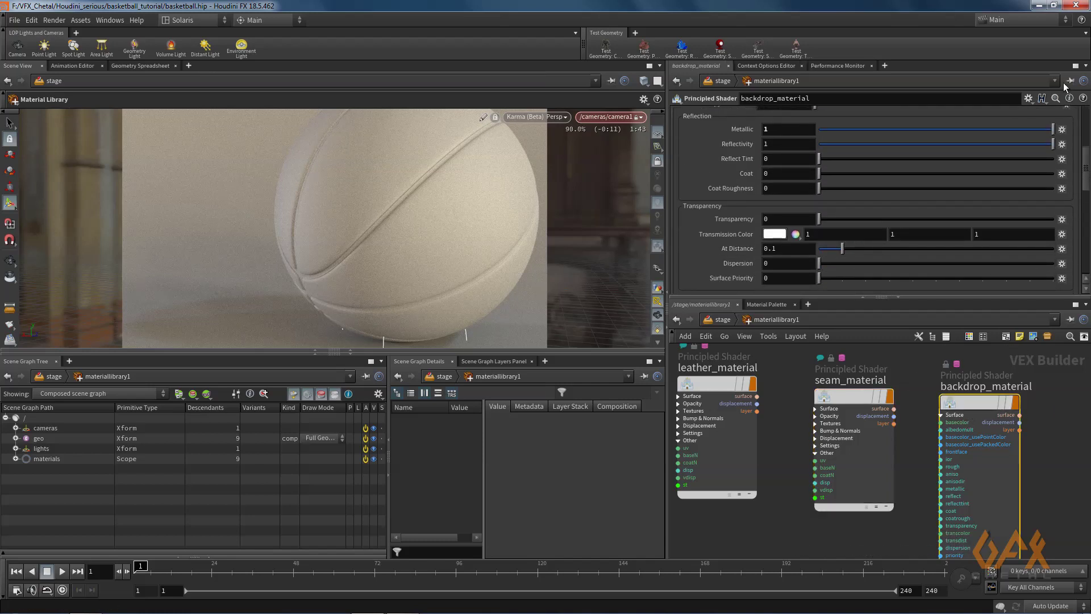
pyautogui.click(1033, 99)
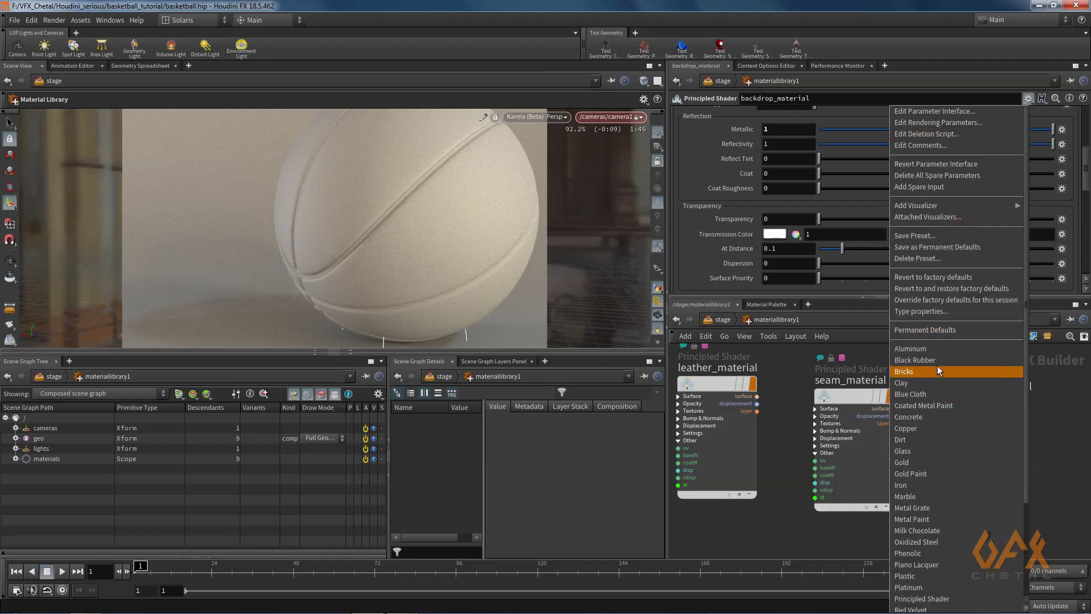
pyautogui.scroll(-5, 923, 489)
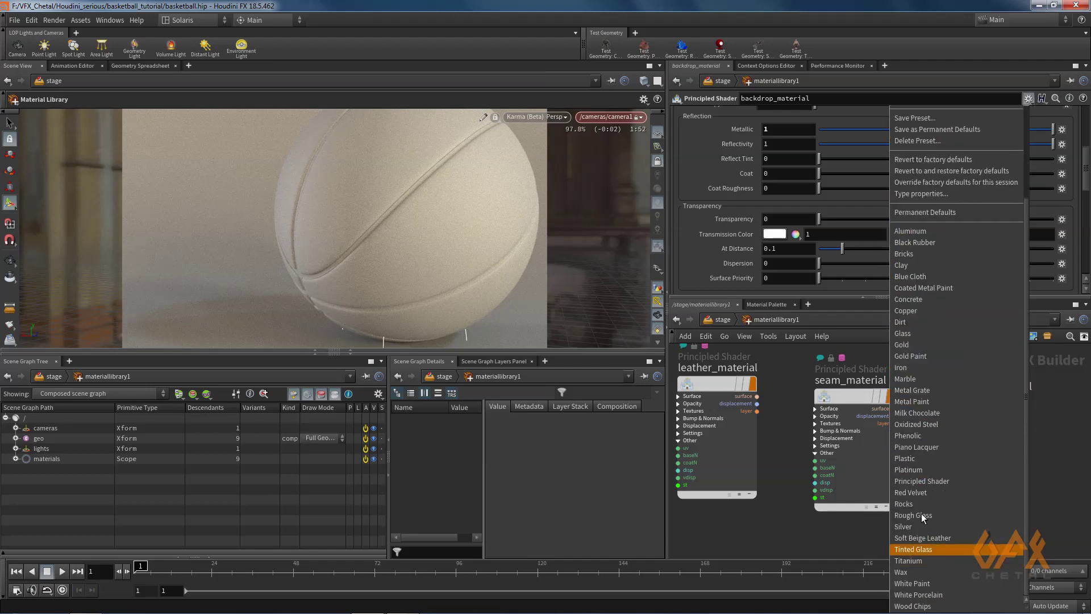
pyautogui.click(921, 497)
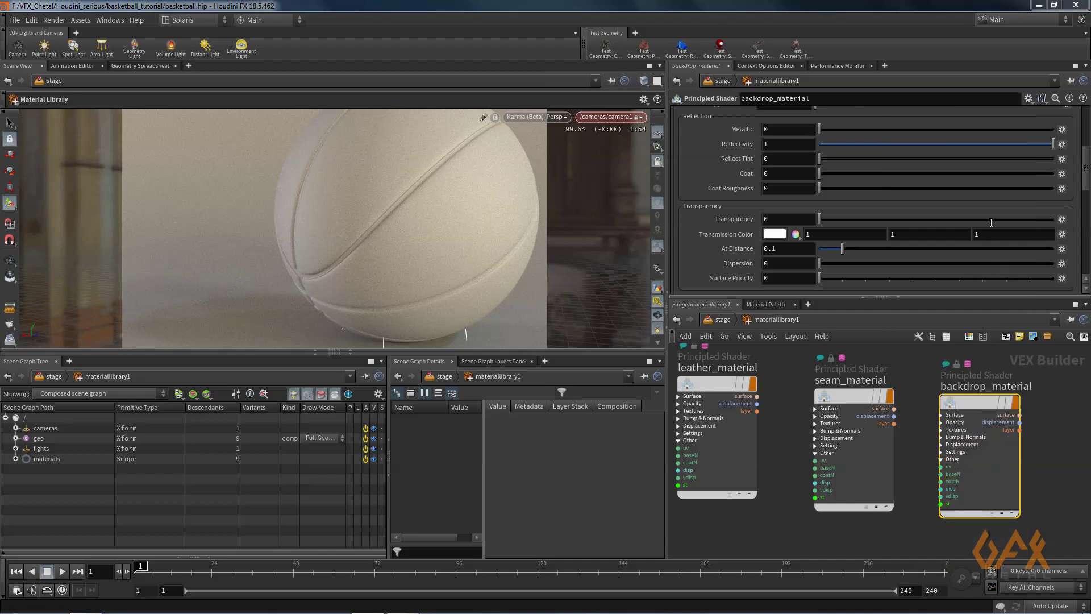
# Change the base color of backdrop_material to a very dark blue with hue 233 and value 0.044.
pyautogui.scroll(8, 833, 164)
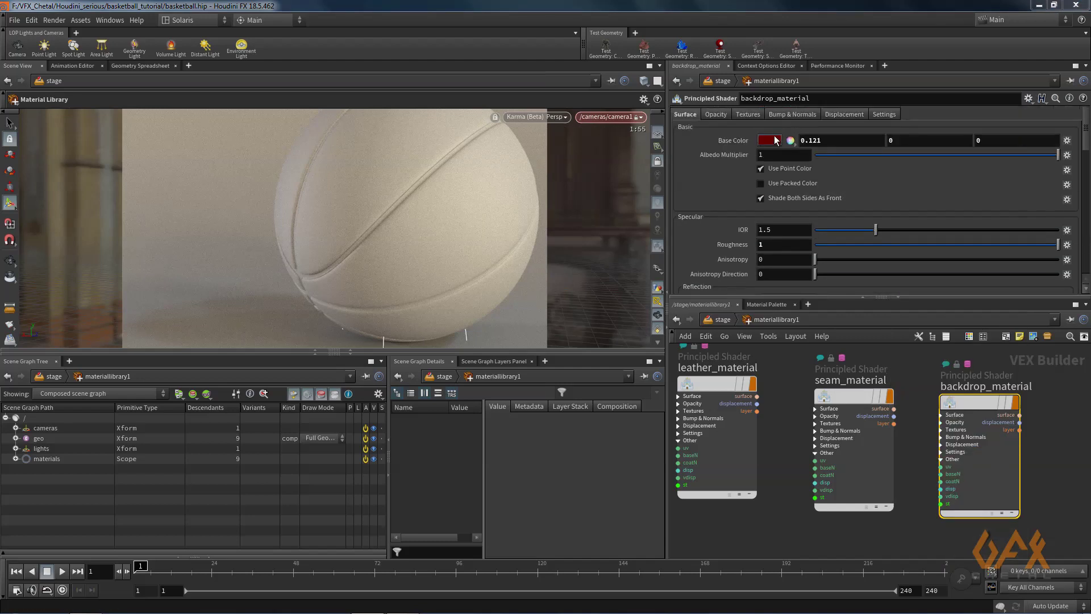
pyautogui.click(769, 140)
pyautogui.moveTo(847, 186); pyautogui.dragTo(882, 187)
pyautogui.click(794, 213)
pyautogui.moveTo(792, 214); pyautogui.dragTo(786, 213)
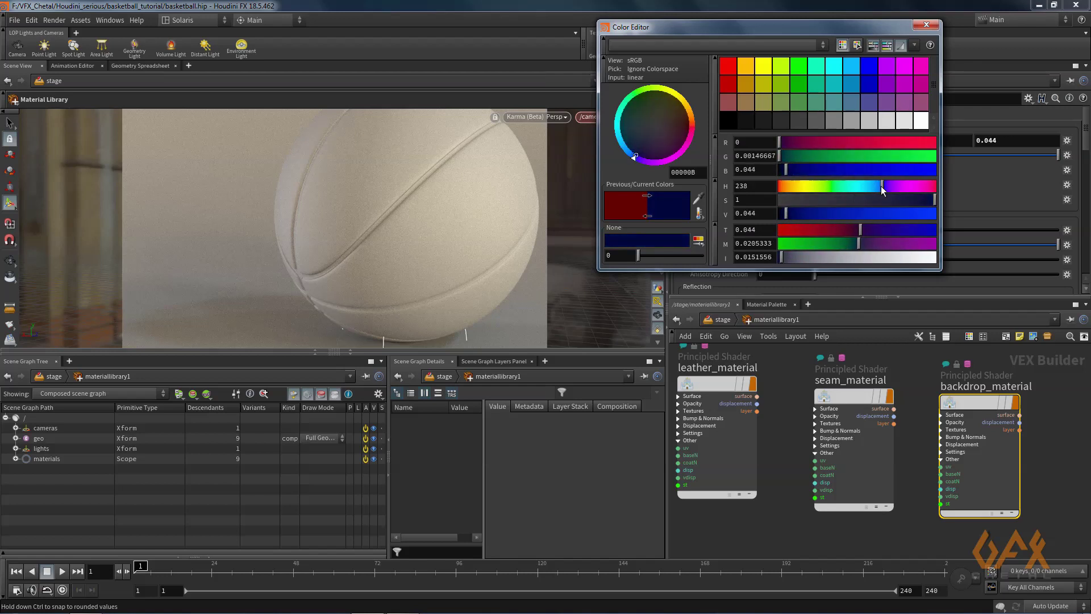
pyautogui.moveTo(881, 186); pyautogui.dragTo(880, 185)
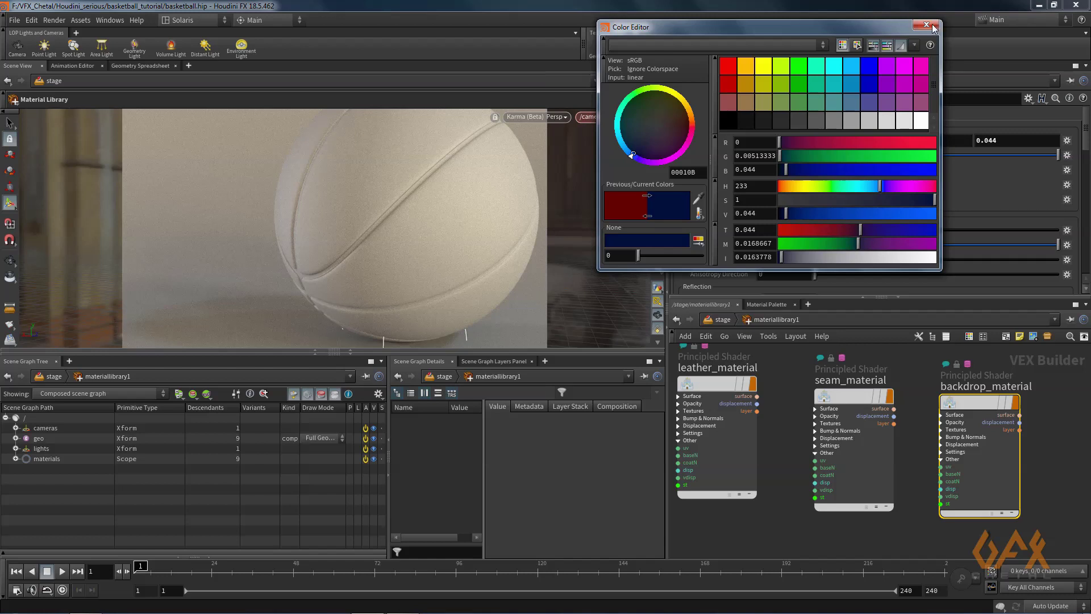
pyautogui.click(933, 27)
# Set the specular roughness of backdrop_material to 0.5.
pyautogui.scroll(-2, 825, 227)
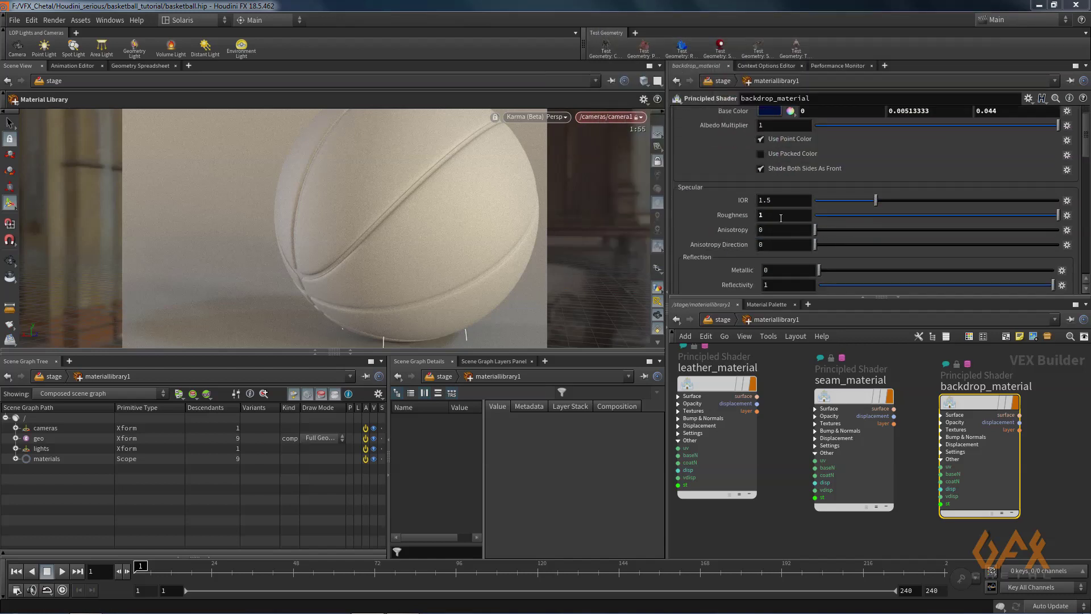
pyautogui.click(781, 215)
pyautogui.moveTo(749, 214)
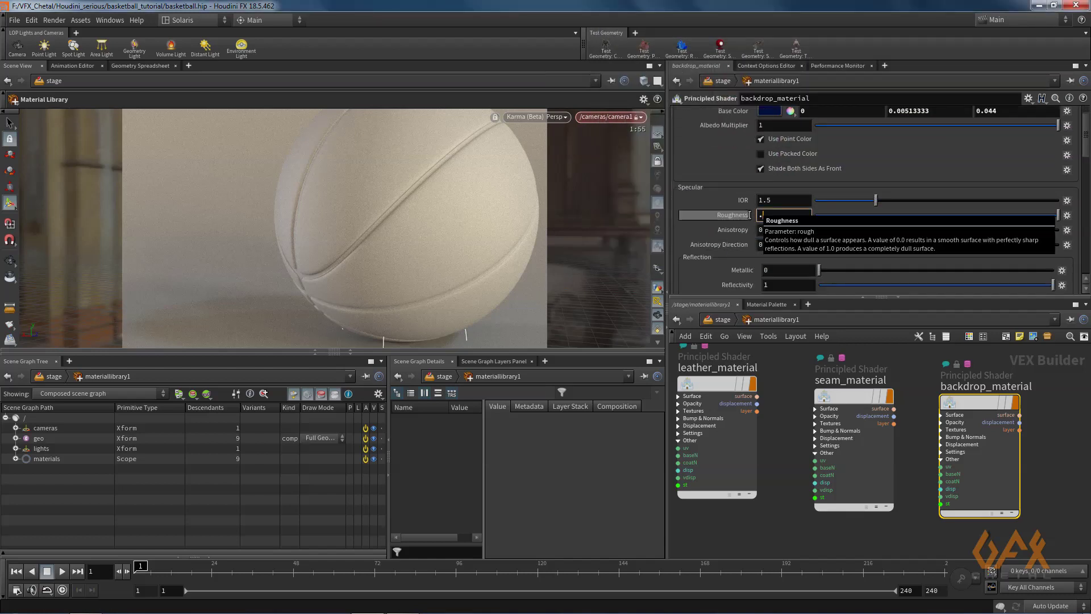
pyautogui.press('Return')
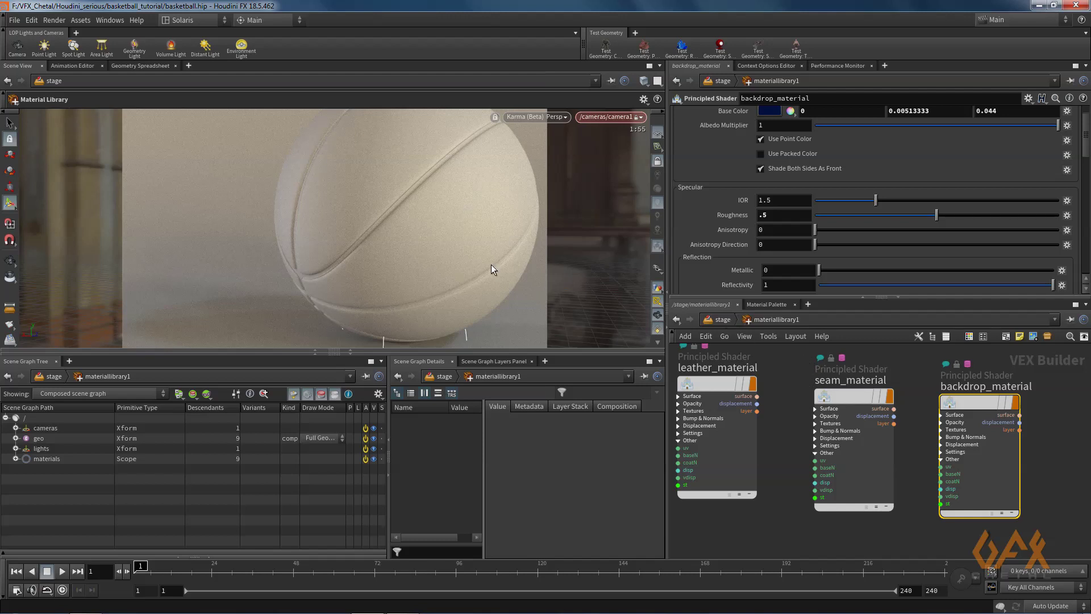
# Return to the stage network and add an Assign Material node below materiallibrary1.
pyautogui.moveTo(738, 378)
pyautogui.click(724, 319)
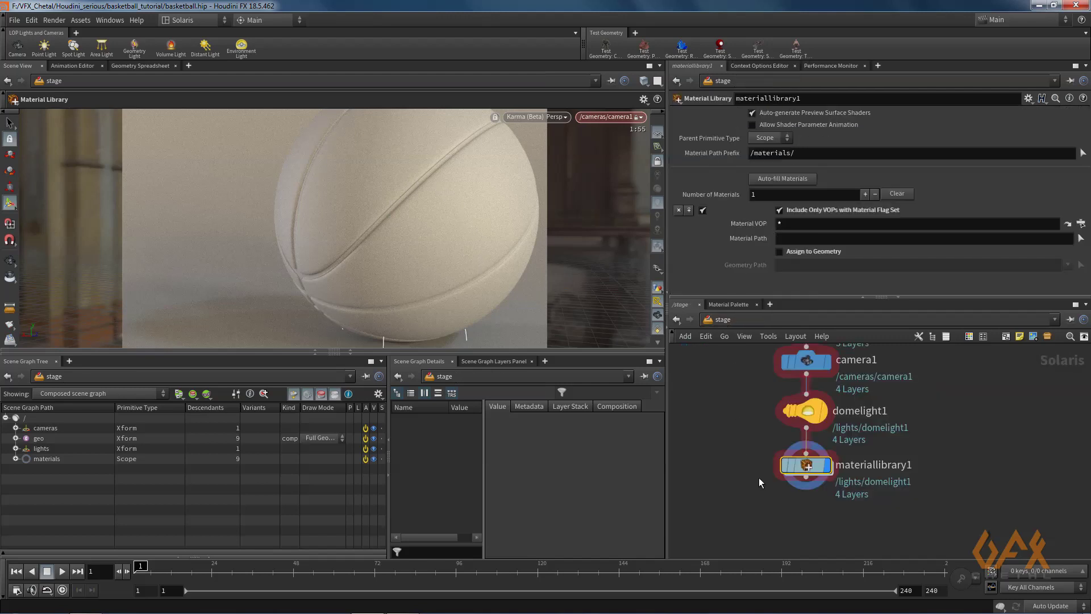
pyautogui.press('Tab')
pyautogui.write('assi')
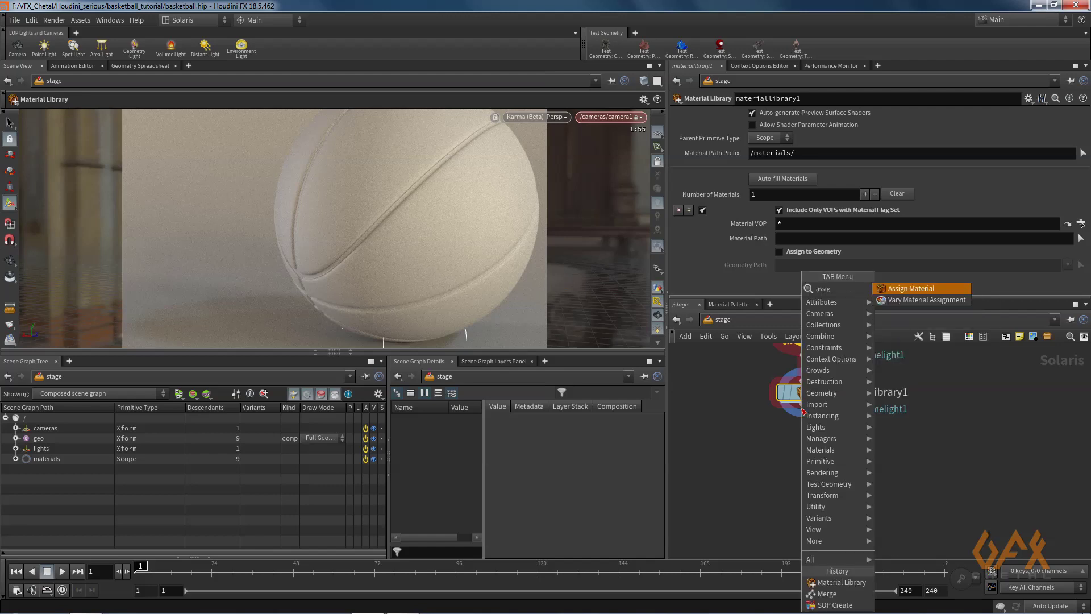
pyautogui.press('Return')
pyautogui.click(806, 442)
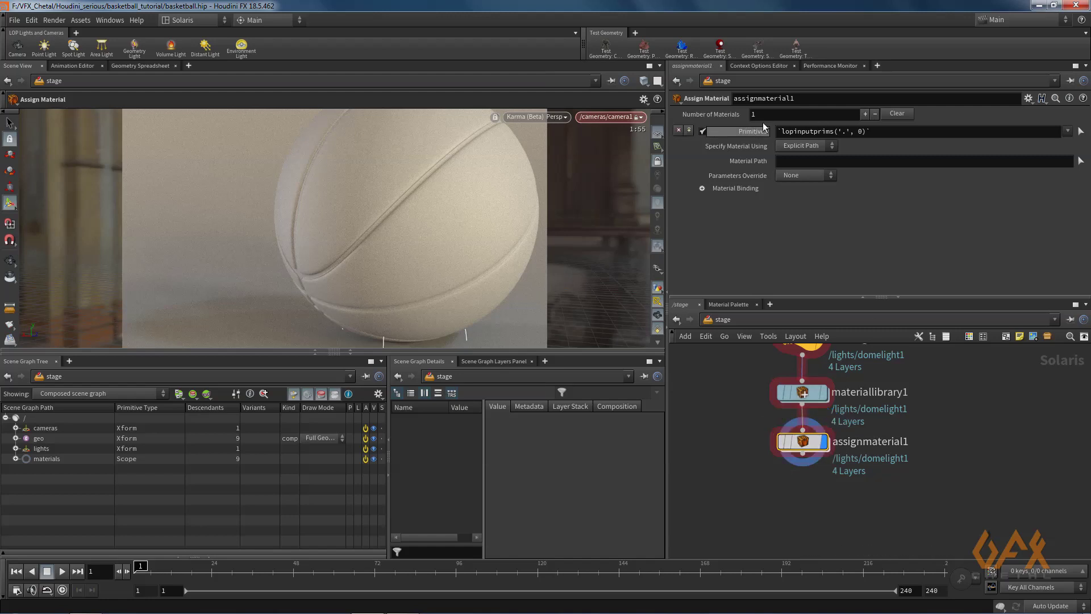
# Set the number of materials on assignmaterial1 to 3.
pyautogui.click(754, 114)
pyautogui.write('2')
pyautogui.press('Return')
pyautogui.moveTo(758, 115); pyautogui.dragTo(741, 118)
pyautogui.write('3')
pyautogui.press('Return')
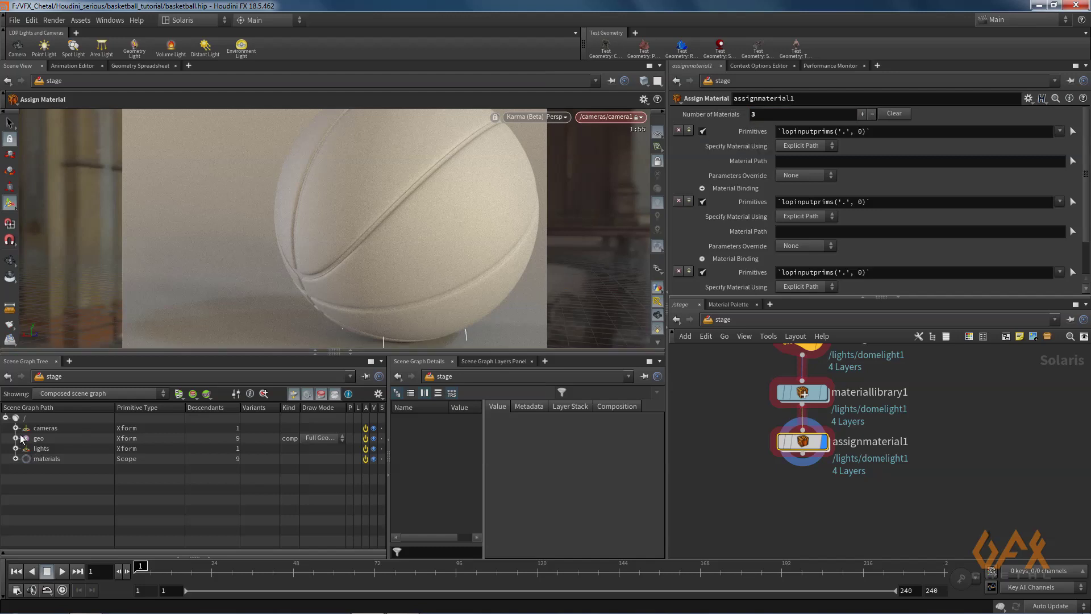
# Assign /materials/leather_material to the /geo/Leather_body primitive in the first material entry.
pyautogui.click(15, 438)
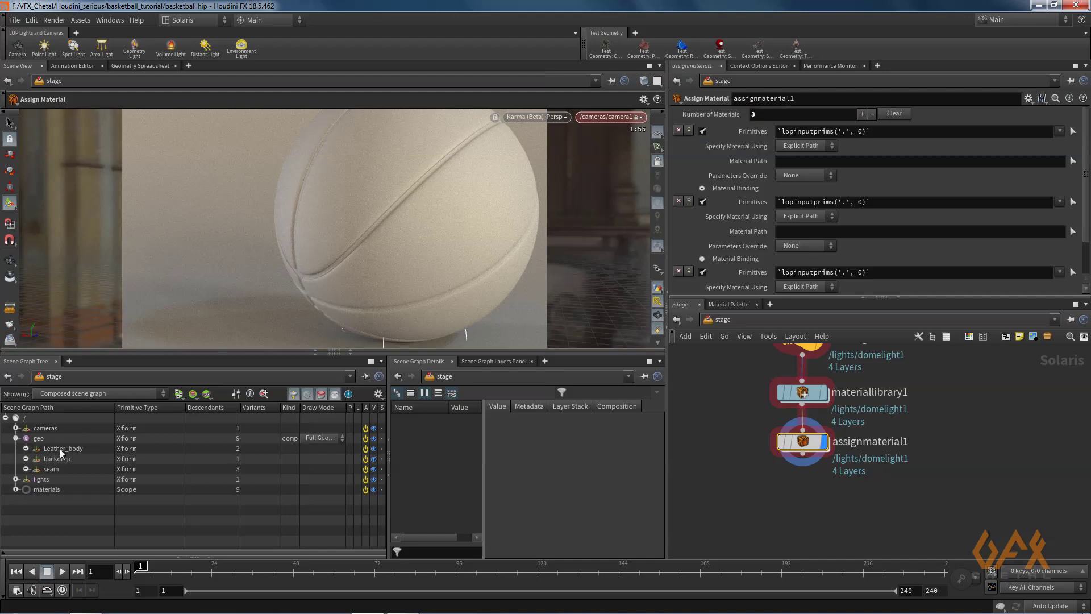
pyautogui.click(60, 448)
pyautogui.moveTo(53, 449); pyautogui.dragTo(802, 132)
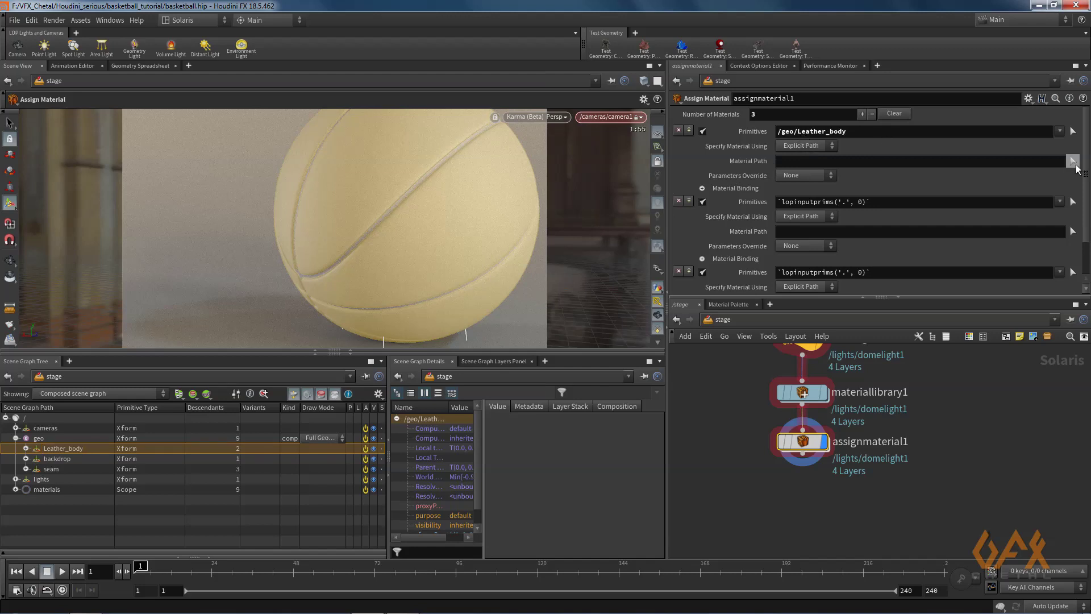
pyautogui.click(1073, 162)
pyautogui.click(819, 122)
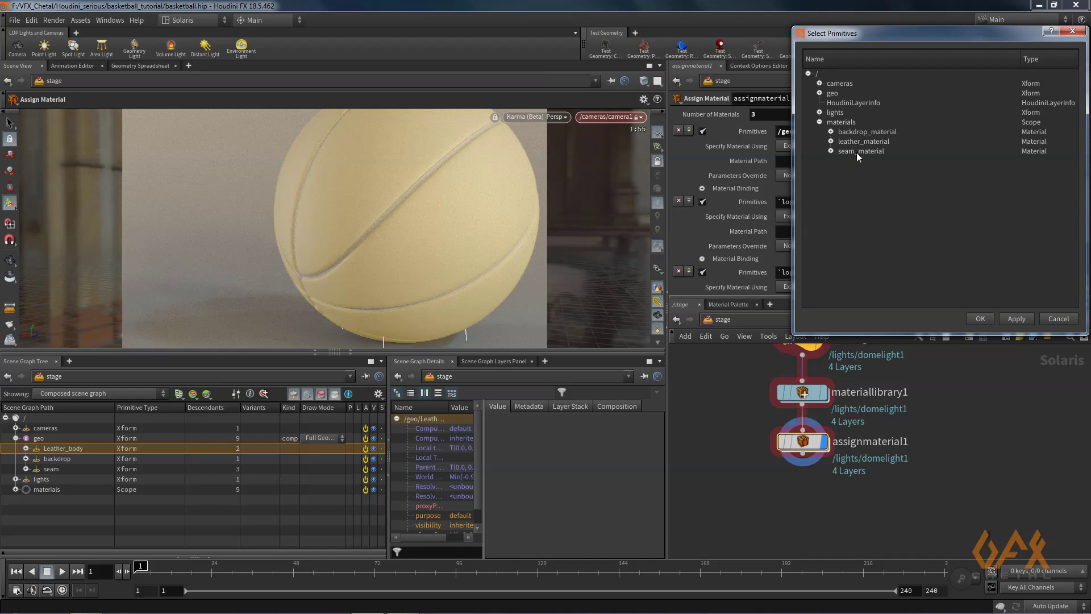
pyautogui.click(855, 142)
pyautogui.click(979, 318)
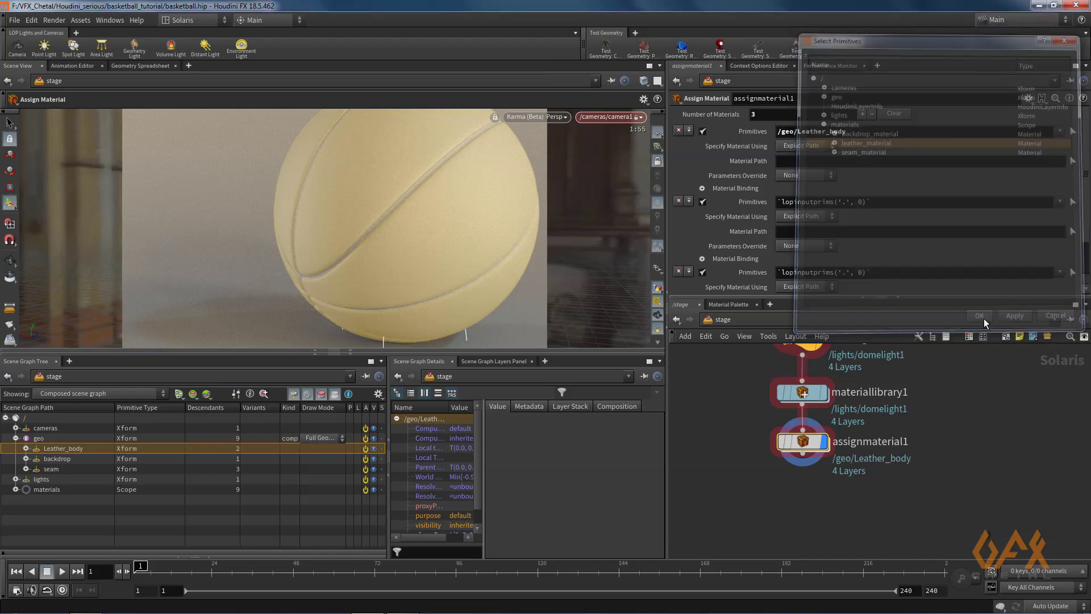
# Assign /materials/seam_material to the /geo/seam primitive in the second material entry.
pyautogui.click(50, 459)
pyautogui.click(50, 468)
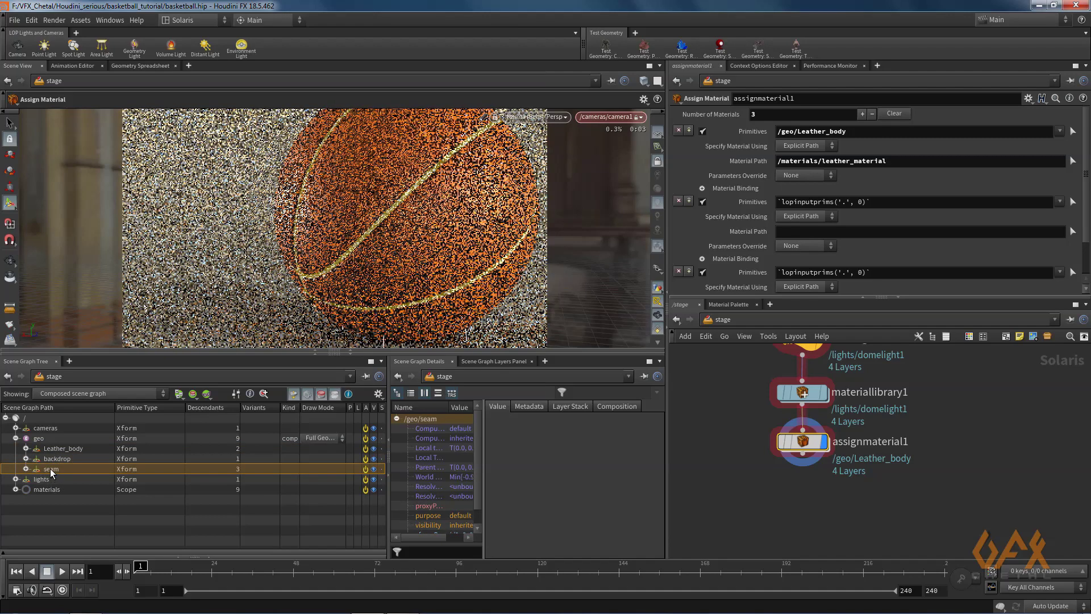
pyautogui.moveTo(792, 202); pyautogui.dragTo(794, 202)
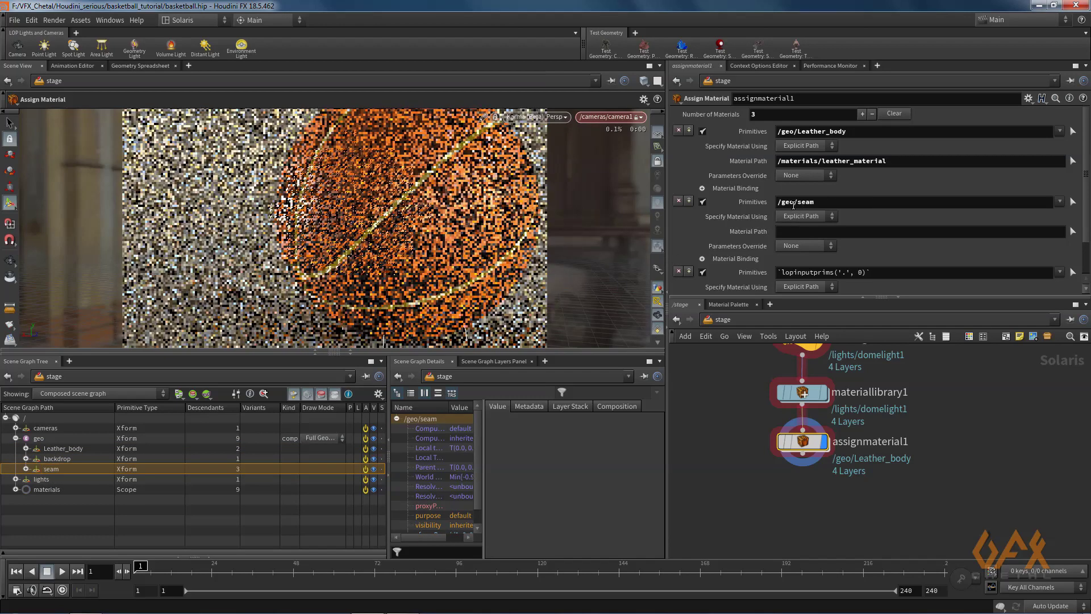
pyautogui.click(1072, 232)
pyautogui.click(819, 190)
pyautogui.click(858, 219)
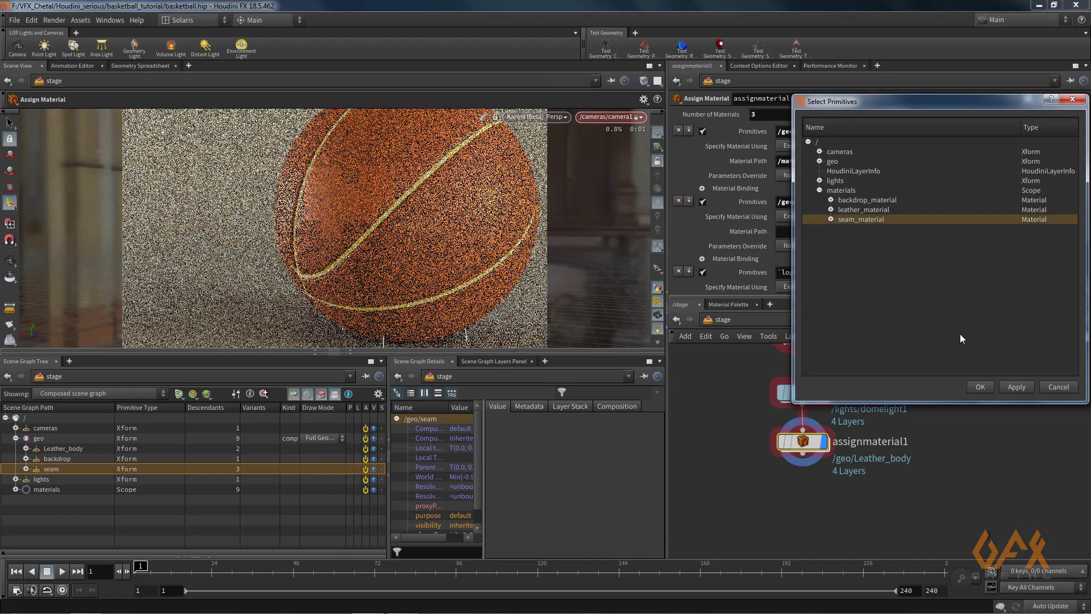
pyautogui.click(974, 385)
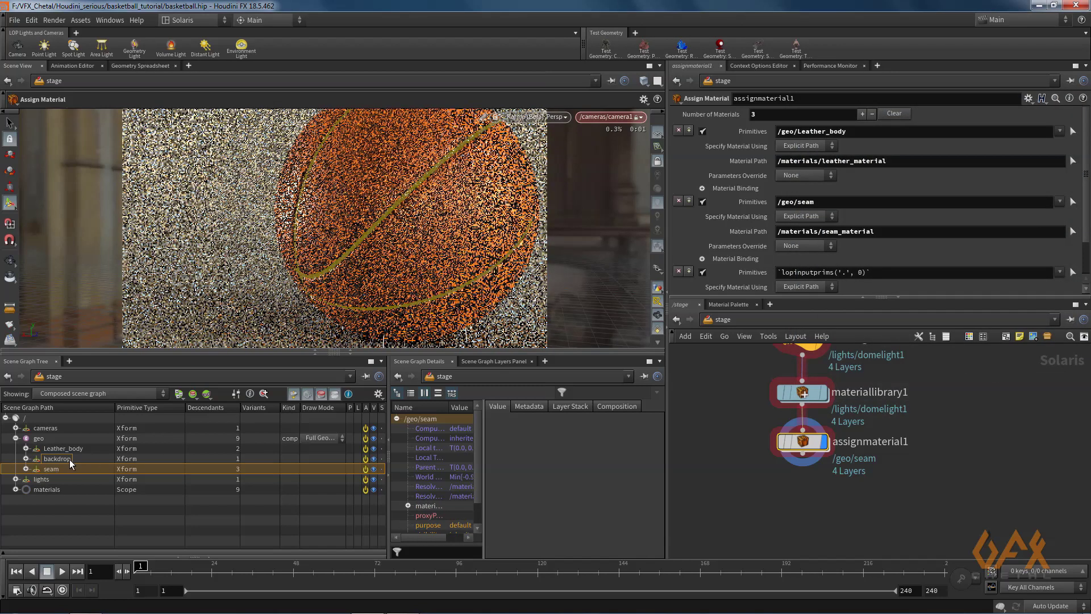
# Assign /materials/backdrop_material to the /geo/backdrop primitive in the third material entry, and clear the scene graph selection.
pyautogui.click(69, 459)
pyautogui.moveTo(789, 270); pyautogui.dragTo(802, 268)
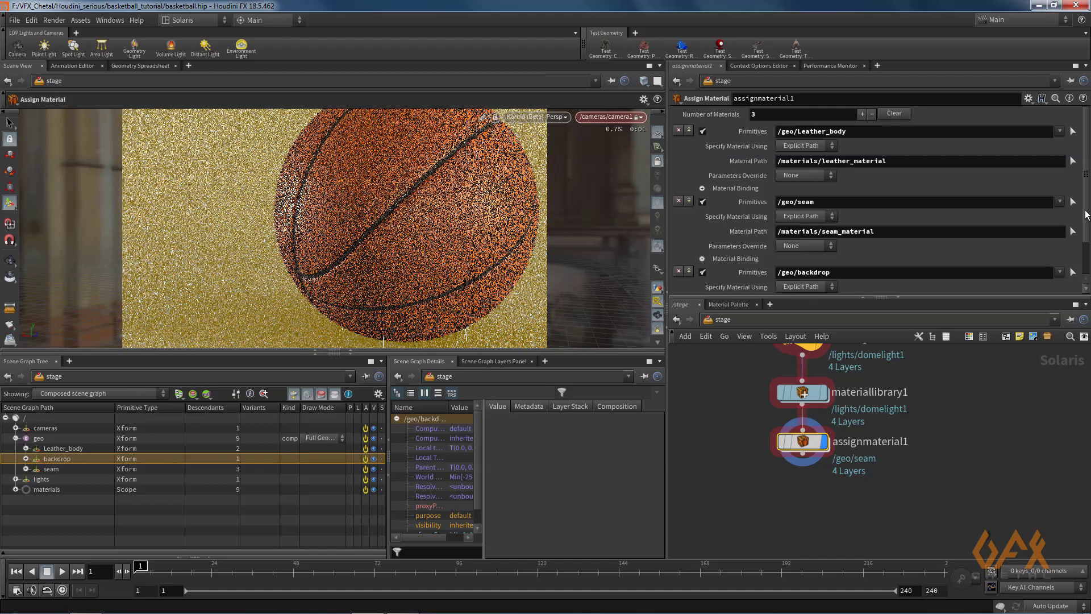
pyautogui.scroll(-2, 1086, 215)
pyautogui.click(1073, 258)
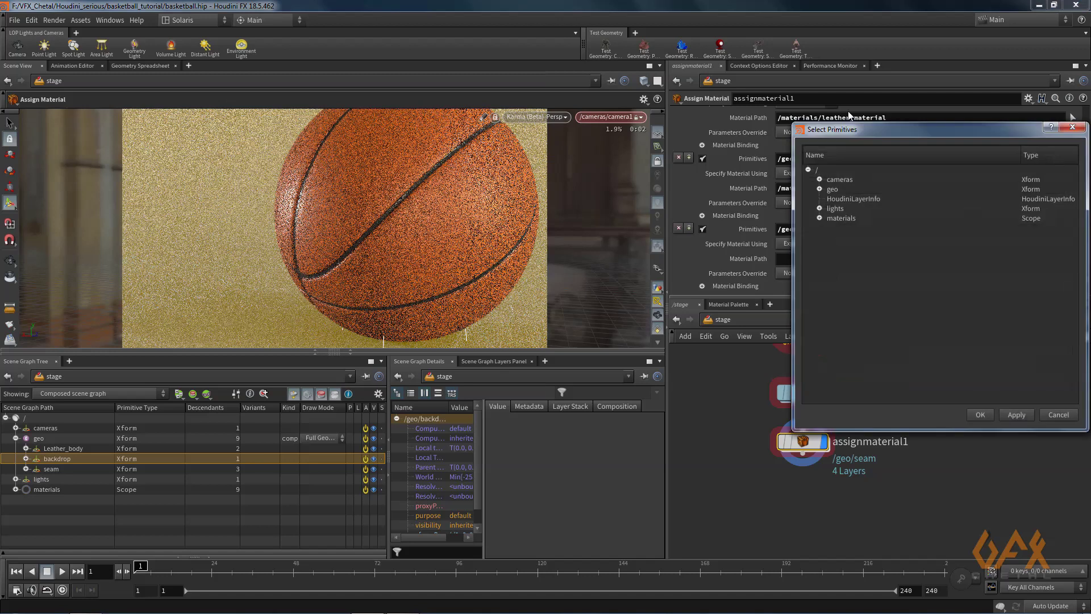
pyautogui.click(819, 217)
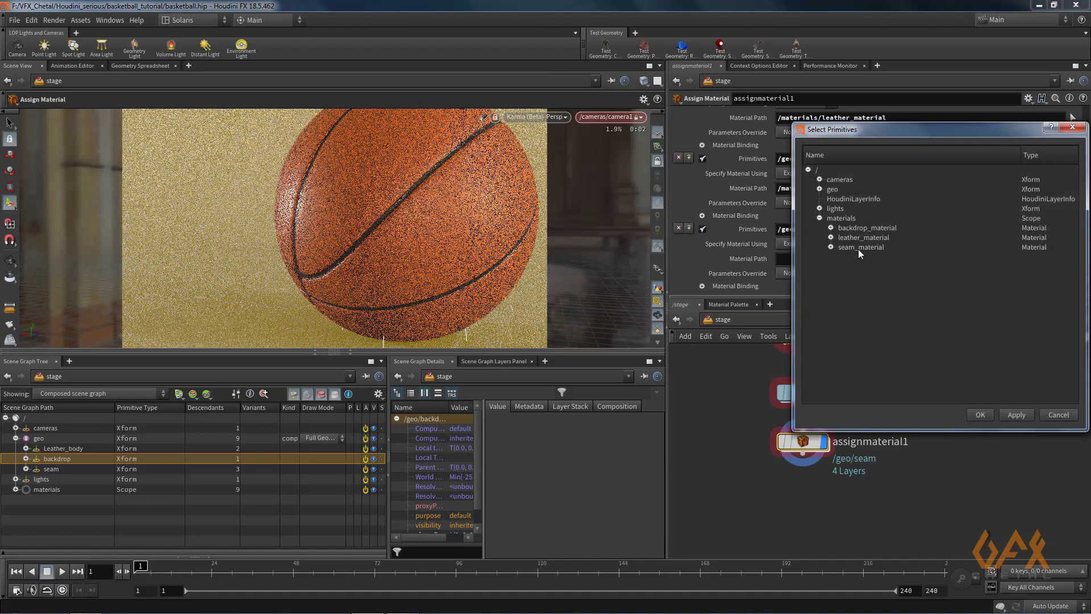
pyautogui.click(858, 228)
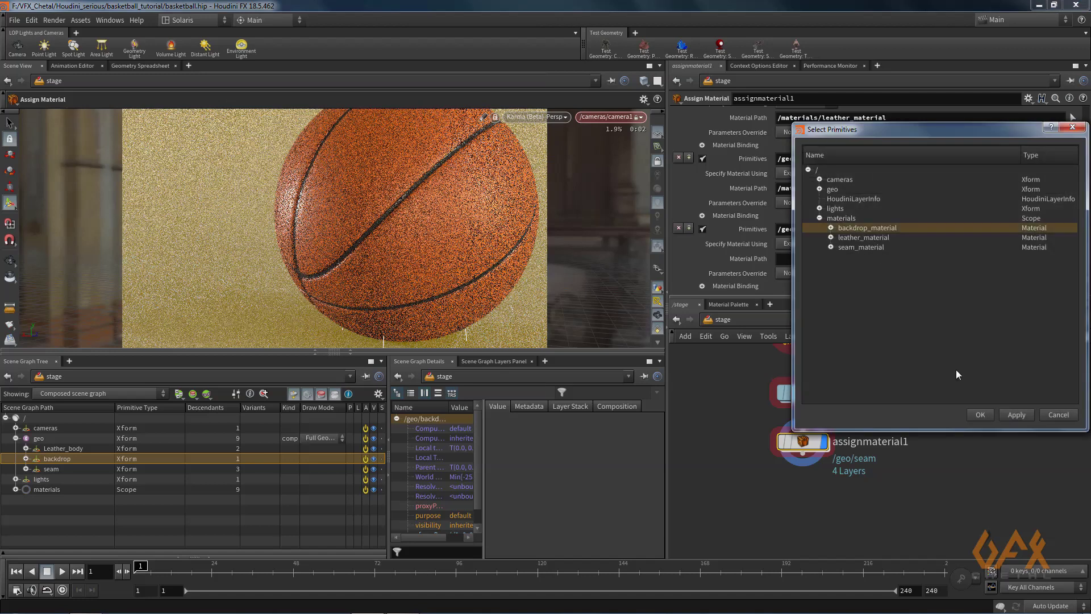
pyautogui.click(981, 414)
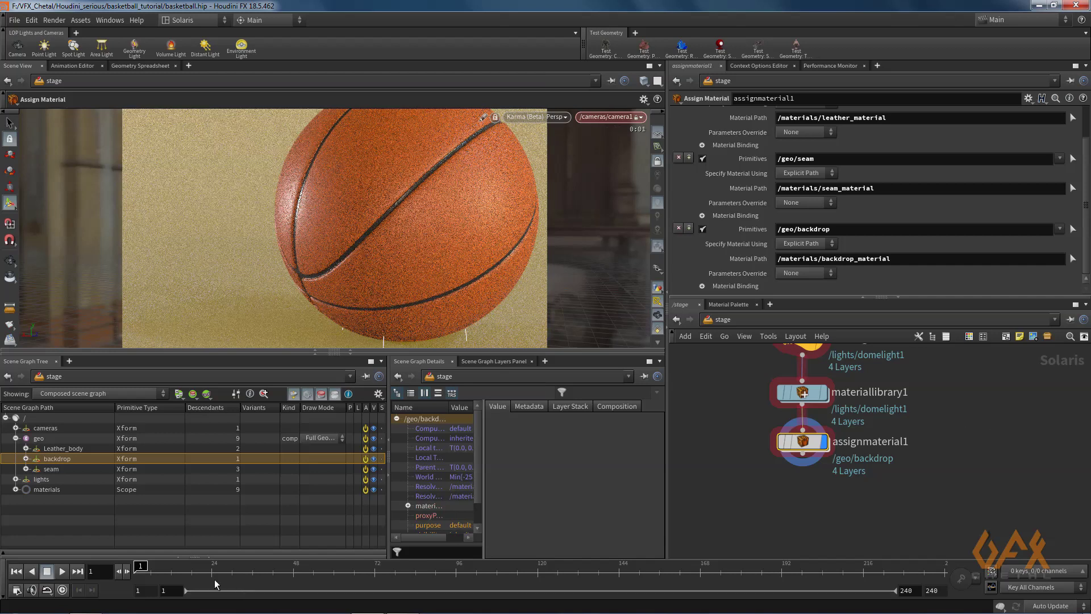
pyautogui.click(174, 529)
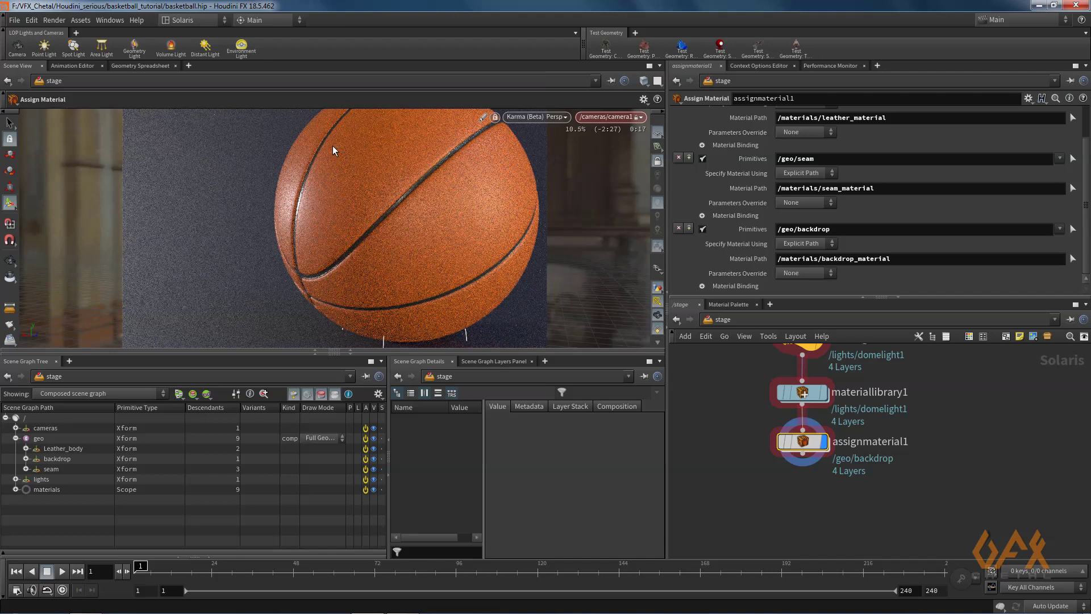
# Open the materiallibrary1 network, widen its pane, and add a UV Coords node ahead of leather_material.
pyautogui.moveTo(741, 430); pyautogui.dragTo(765, 460, button='middle')
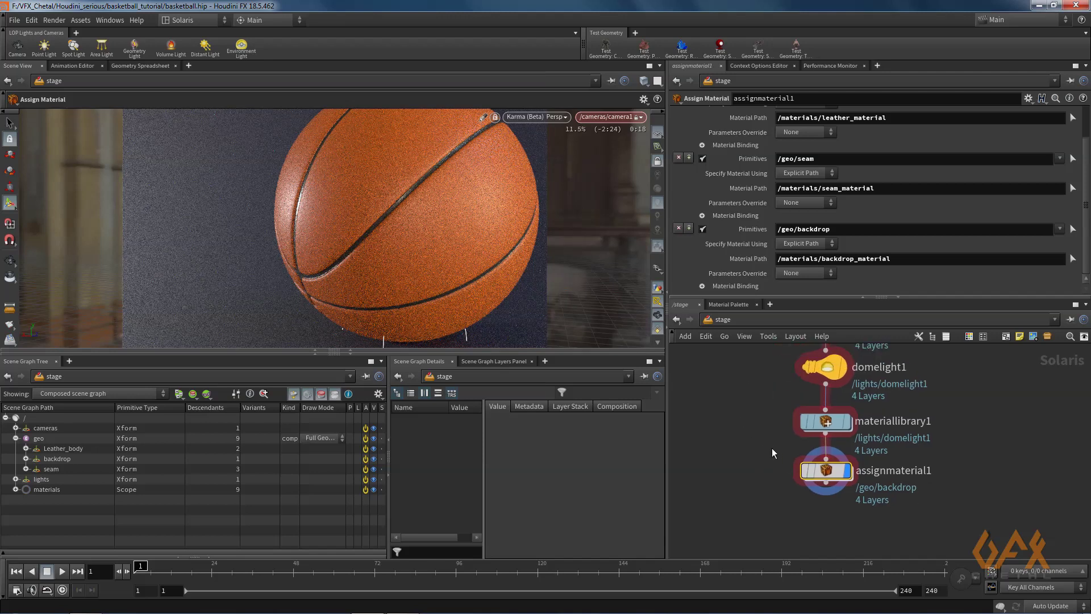
pyautogui.doubleClick(827, 422)
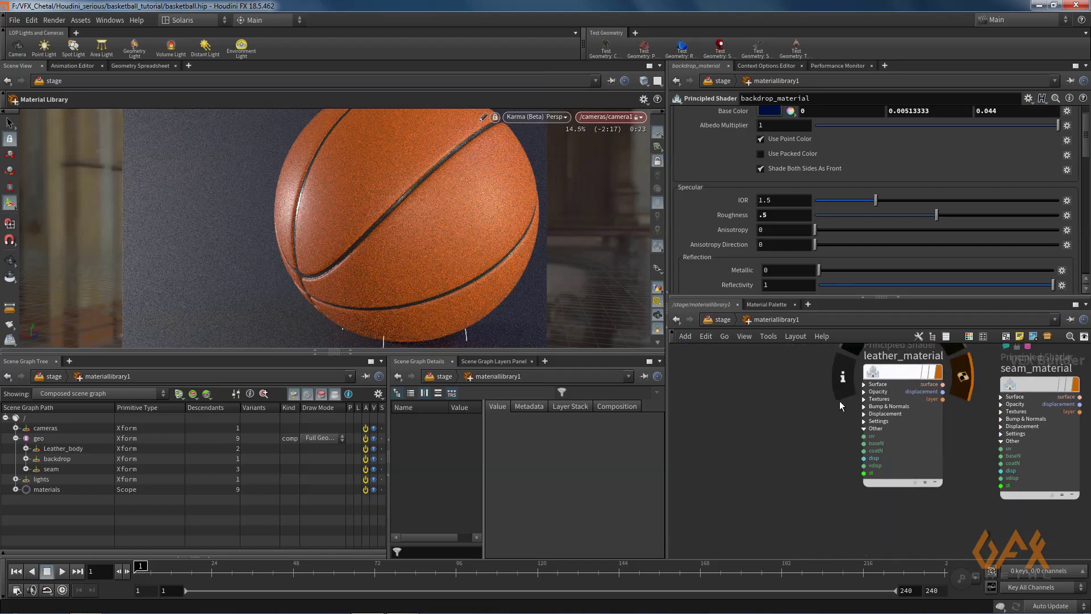
pyautogui.moveTo(668, 369); pyautogui.dragTo(614, 368)
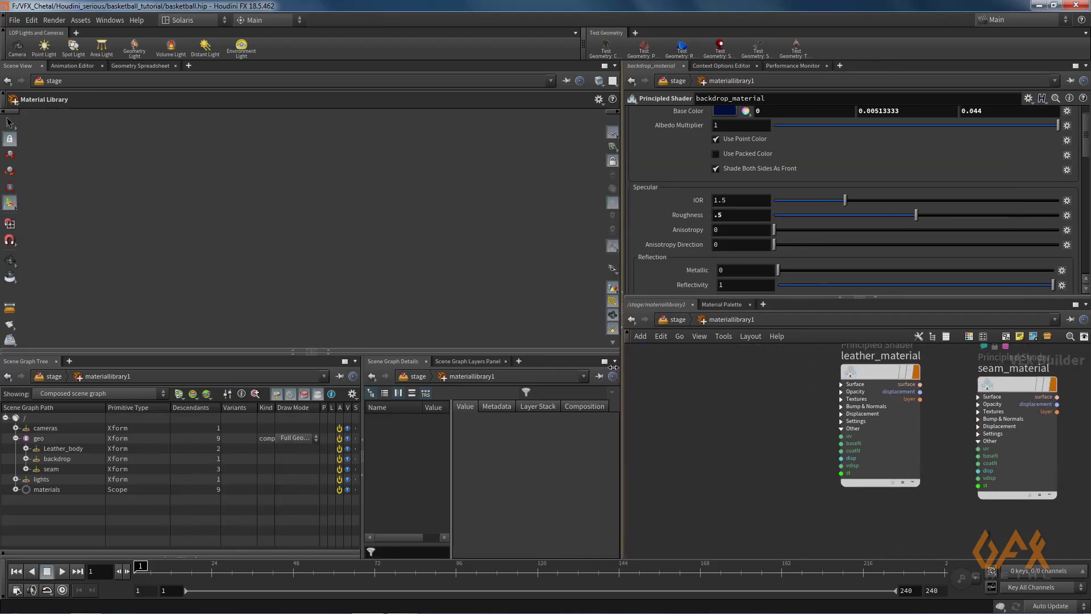
pyautogui.moveTo(747, 403); pyautogui.dragTo(888, 442, button='middle')
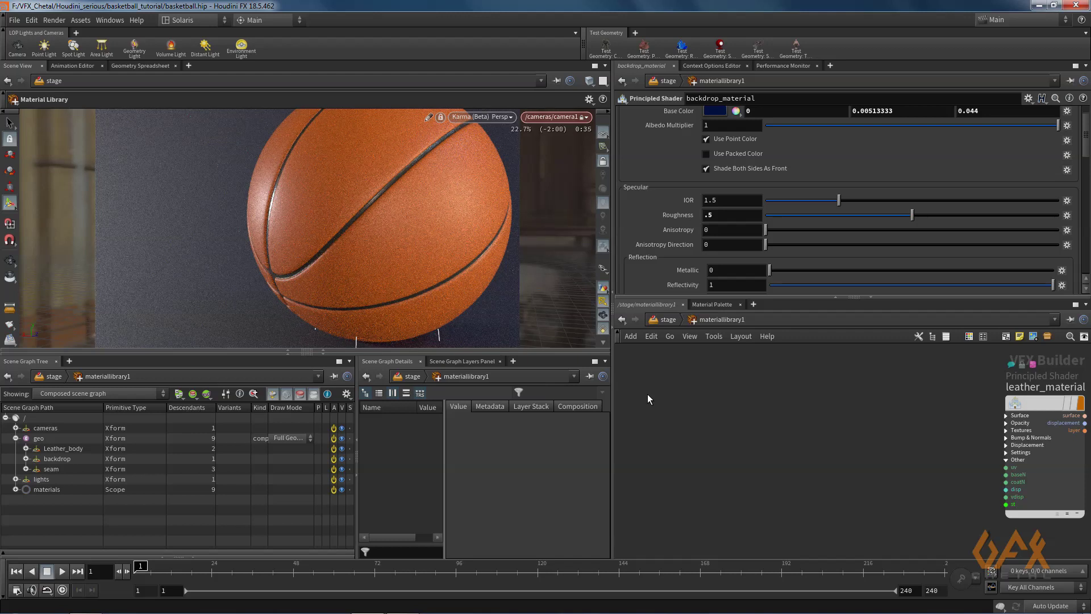
pyautogui.press('Tab')
pyautogui.write('uv')
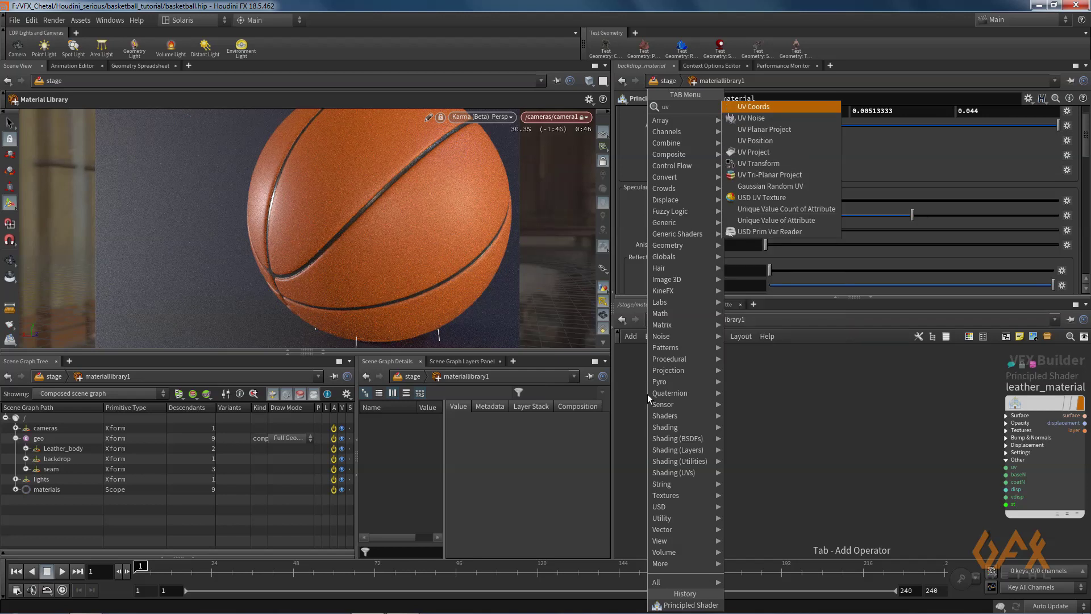
pyautogui.press('Return')
pyautogui.click(649, 397)
pyautogui.moveTo(649, 397); pyautogui.dragTo(662, 414)
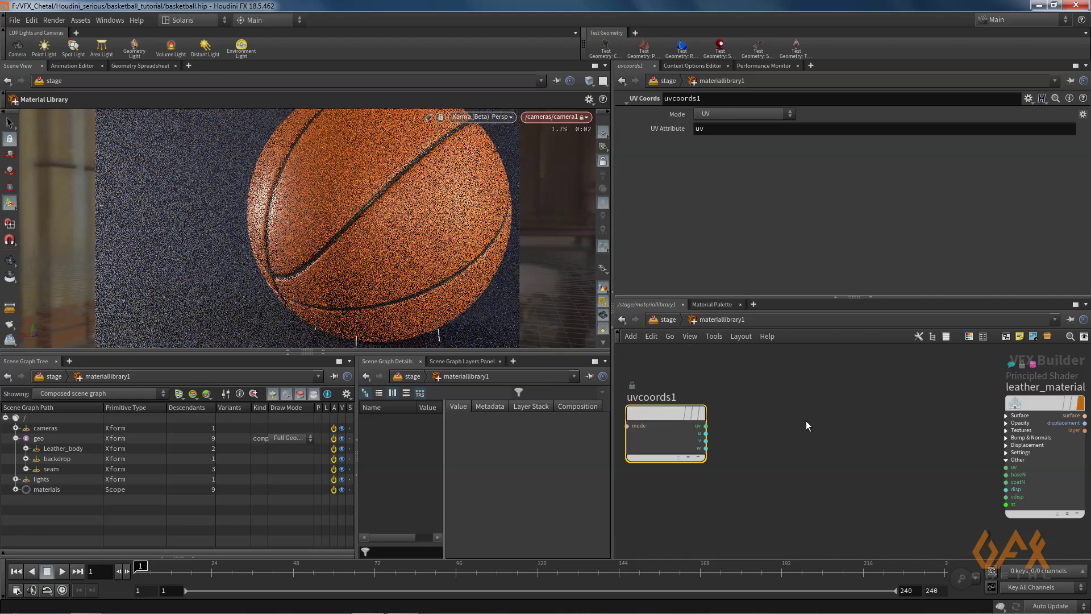
# Move leather_material farther away and add a Transform Matrix node between uvcoords1 and leather_material.
pyautogui.moveTo(806, 420); pyautogui.dragTo(770, 415, button='middle')
pyautogui.moveTo(1001, 397); pyautogui.dragTo(1026, 396)
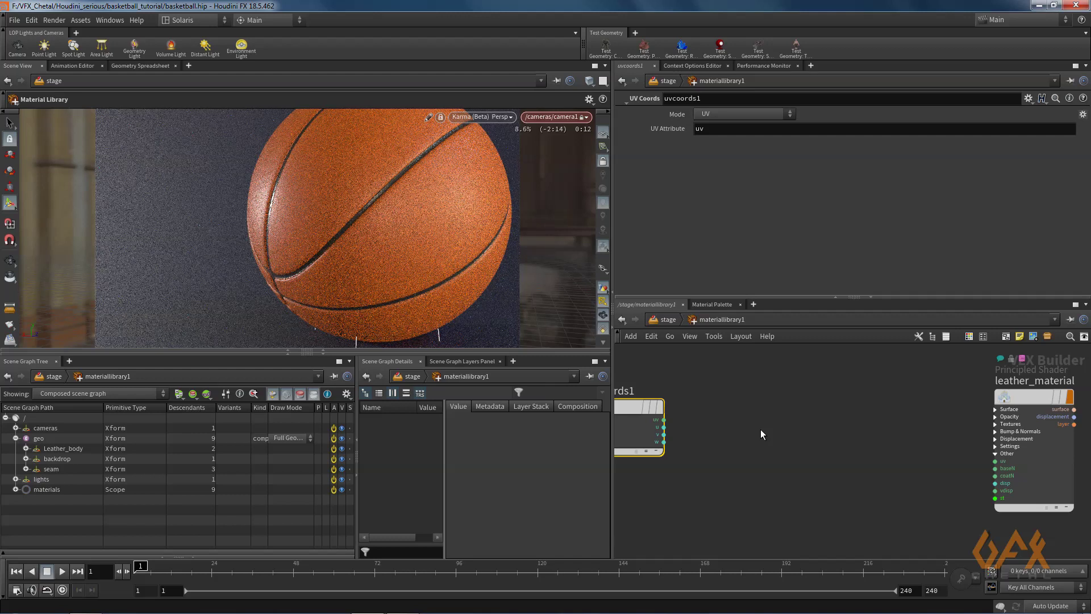
pyautogui.click(721, 414)
pyautogui.press('Tab')
pyautogui.write('tra')
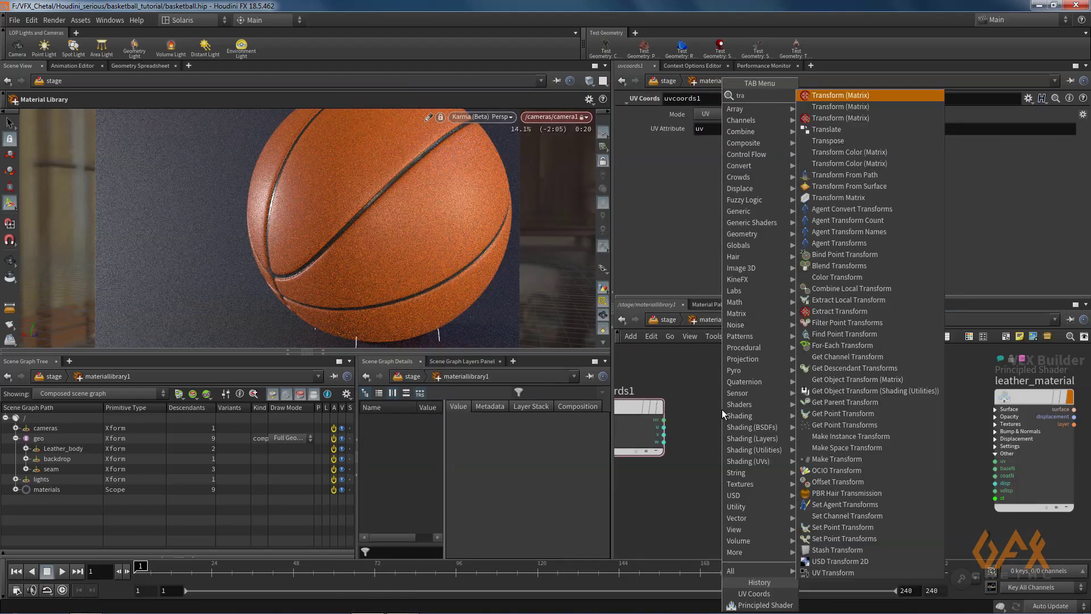
pyautogui.press('Down')
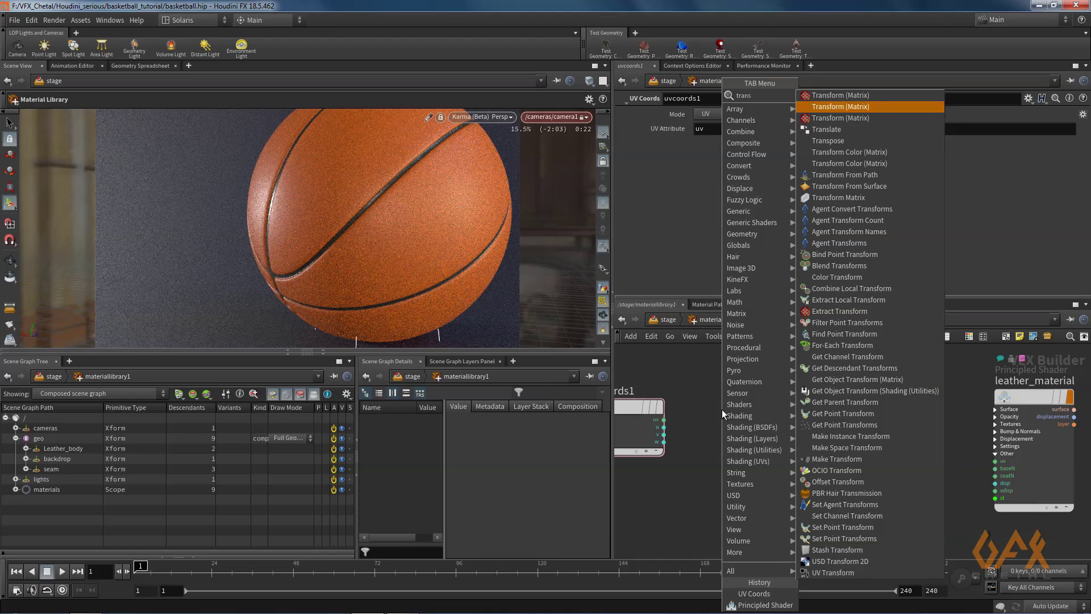
pyautogui.press('Down')
pyautogui.press('Down')
pyautogui.press('Down')
pyautogui.press('Down')
pyautogui.press('Down')
pyautogui.press('Down')
pyautogui.press('Down')
pyautogui.press('Down')
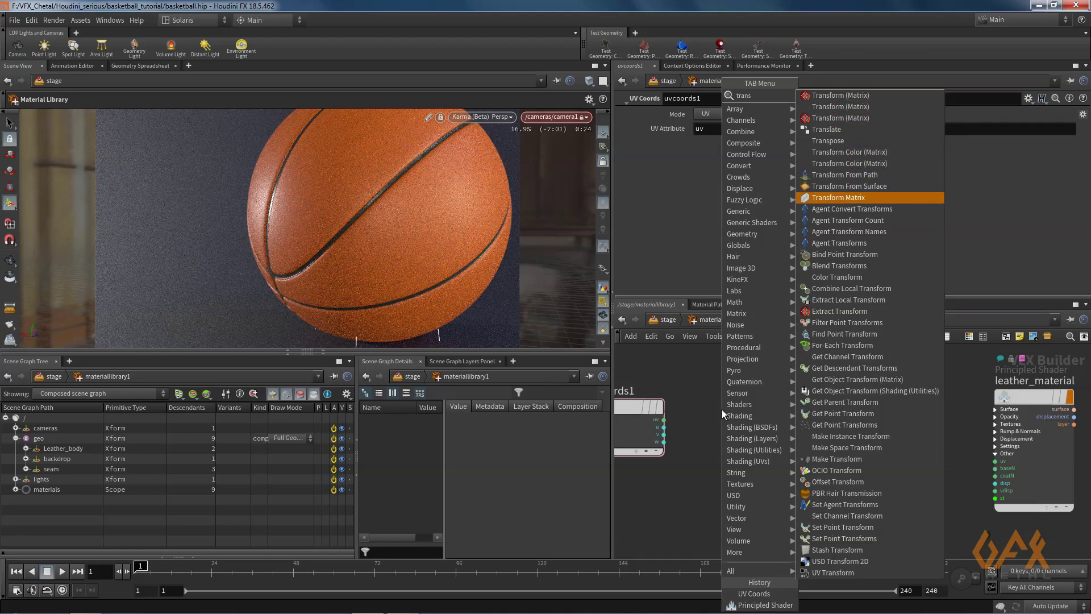
pyautogui.press('Return')
pyautogui.click(721, 409)
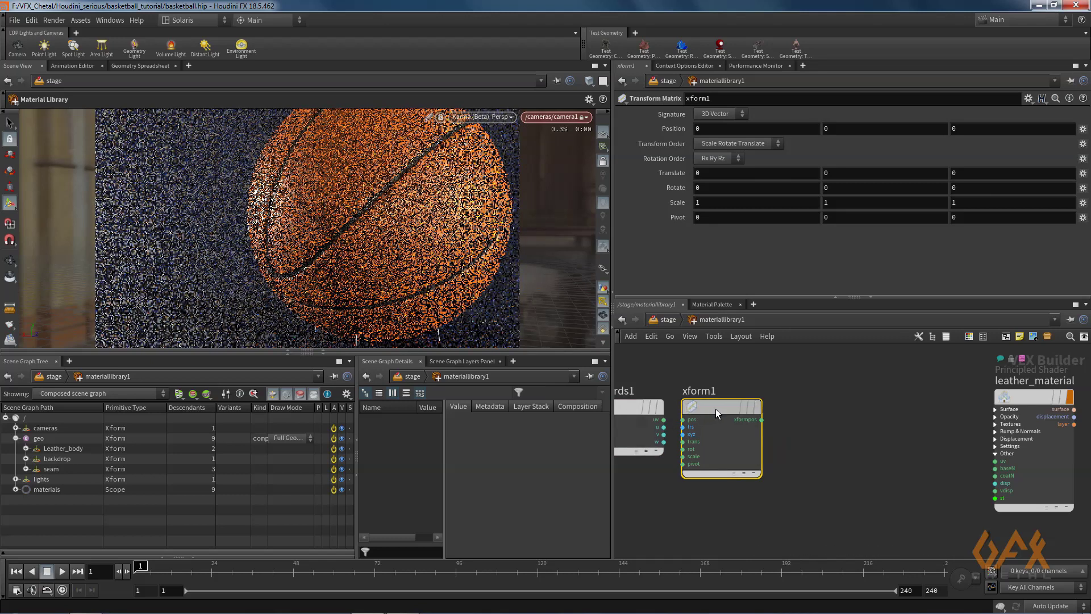
# Connect the uv output of uvcoords1 to the pos input of xform1.
pyautogui.scroll(2, 683, 402)
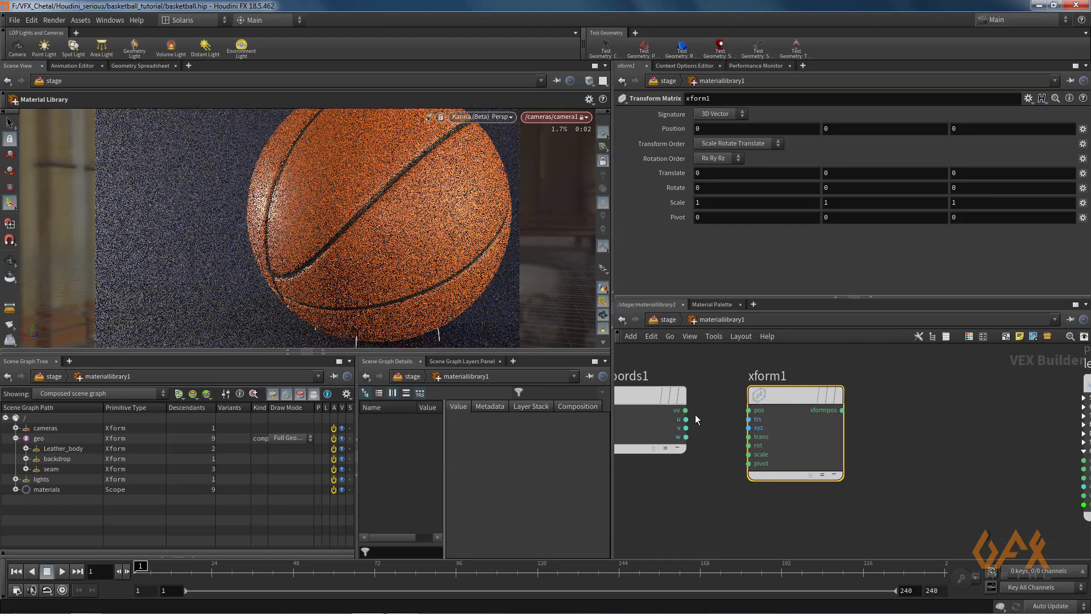
pyautogui.click(686, 409)
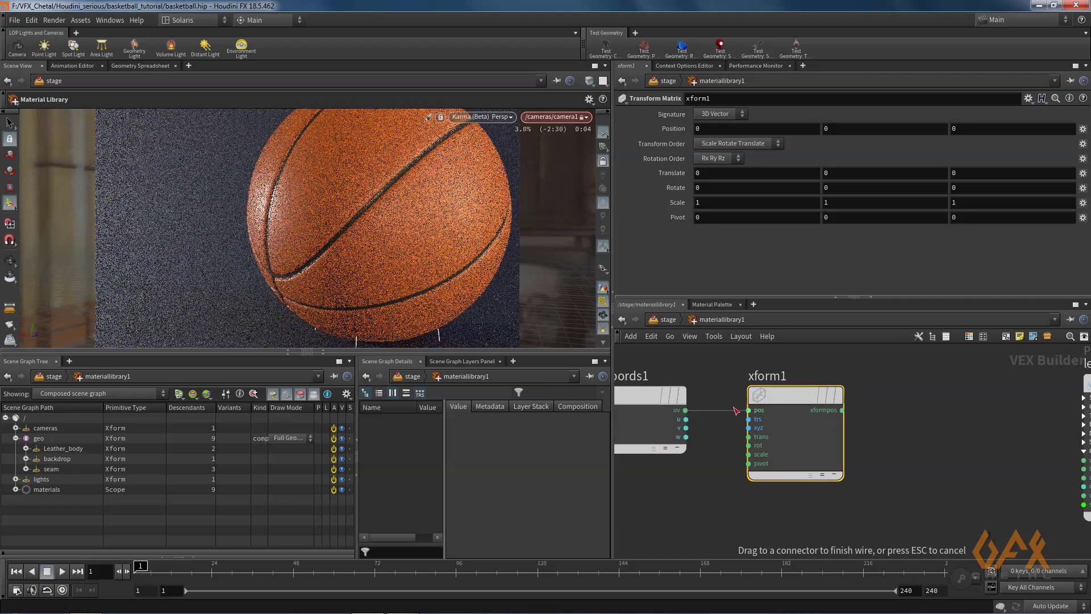
pyautogui.click(744, 409)
# Add a Soft Dots node between xform1 and leather_material, and connect the xformpos output of xform1 to its uv input.
pyautogui.moveTo(925, 391); pyautogui.dragTo(813, 400, button='middle')
pyautogui.moveTo(1012, 386); pyautogui.dragTo(1055, 386)
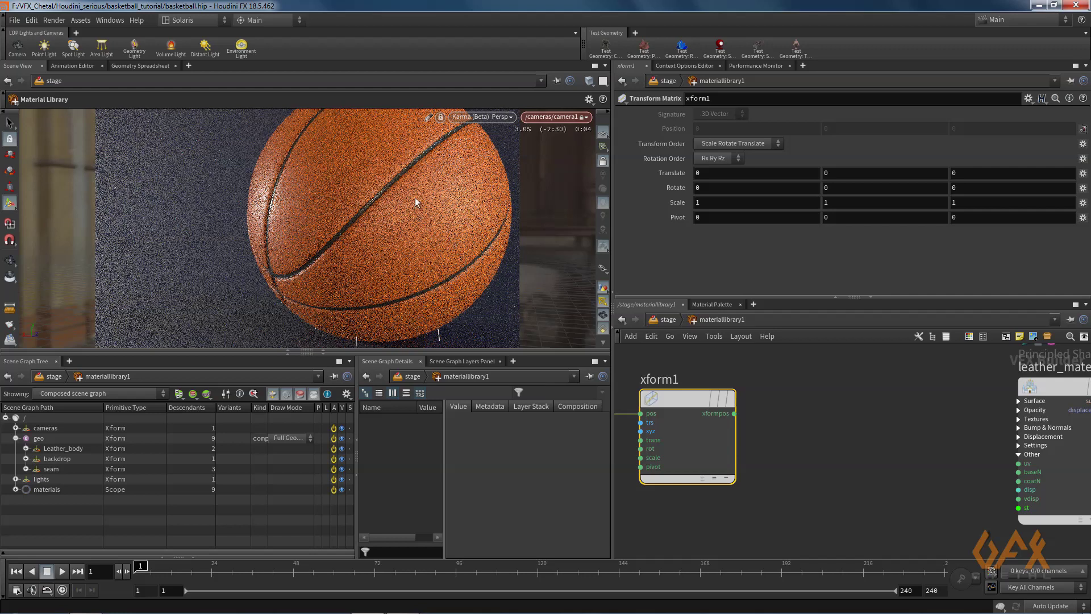
pyautogui.click(806, 404)
pyautogui.press('Tab')
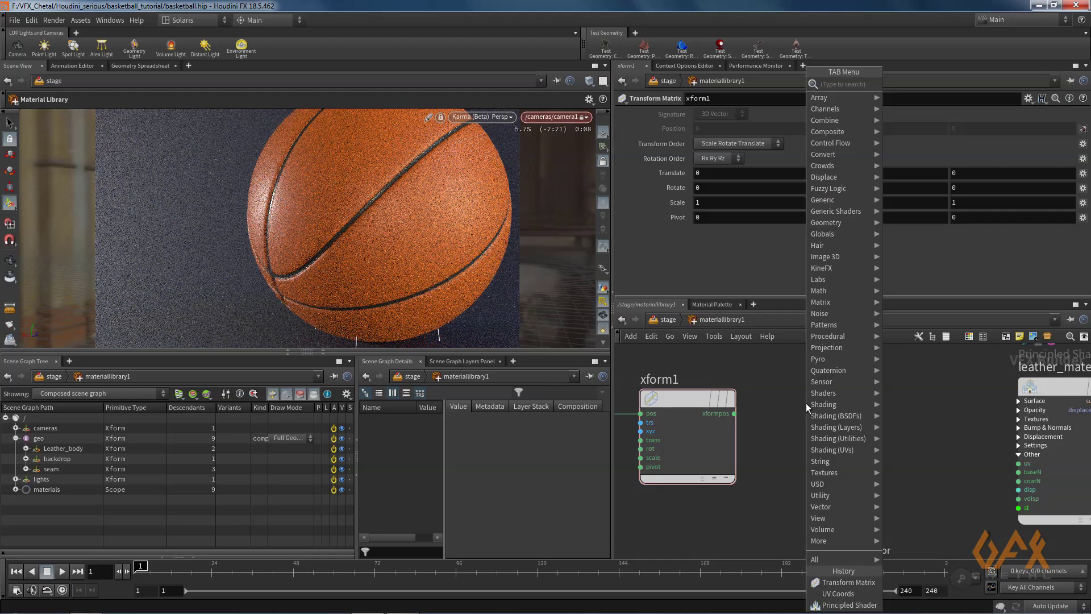
pyautogui.write('do')
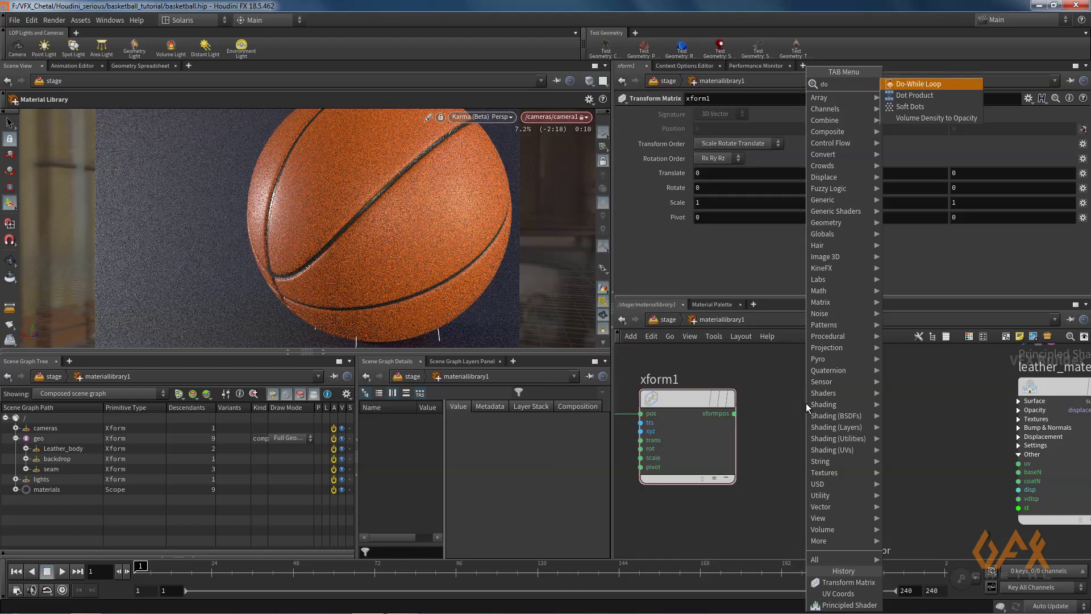
pyautogui.press('BackSpace')
pyautogui.press('BackSpace')
pyautogui.write('so')
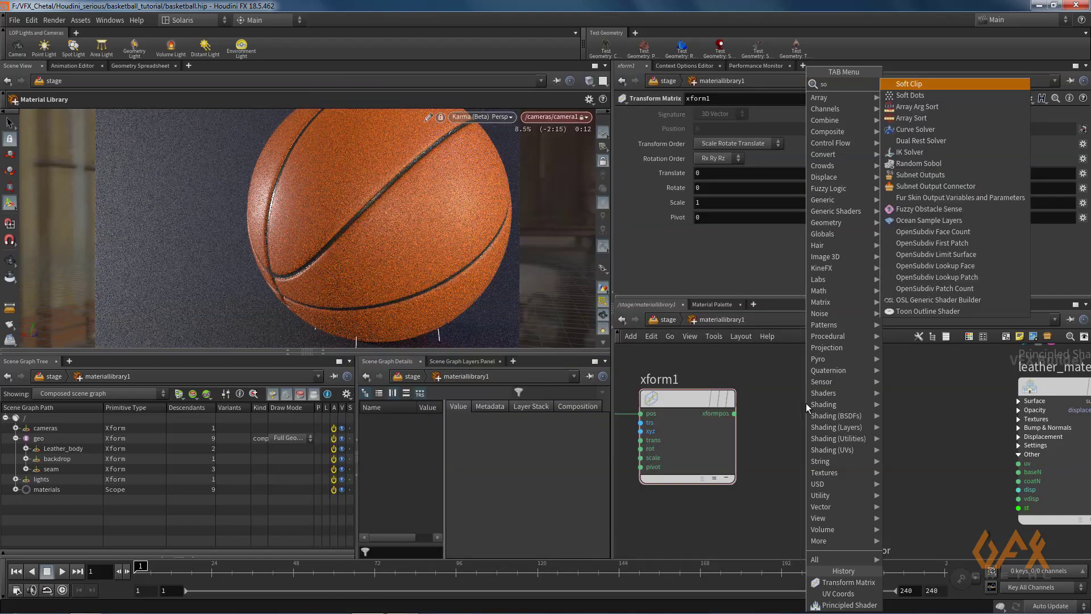
pyautogui.write('ft')
pyautogui.press('Down')
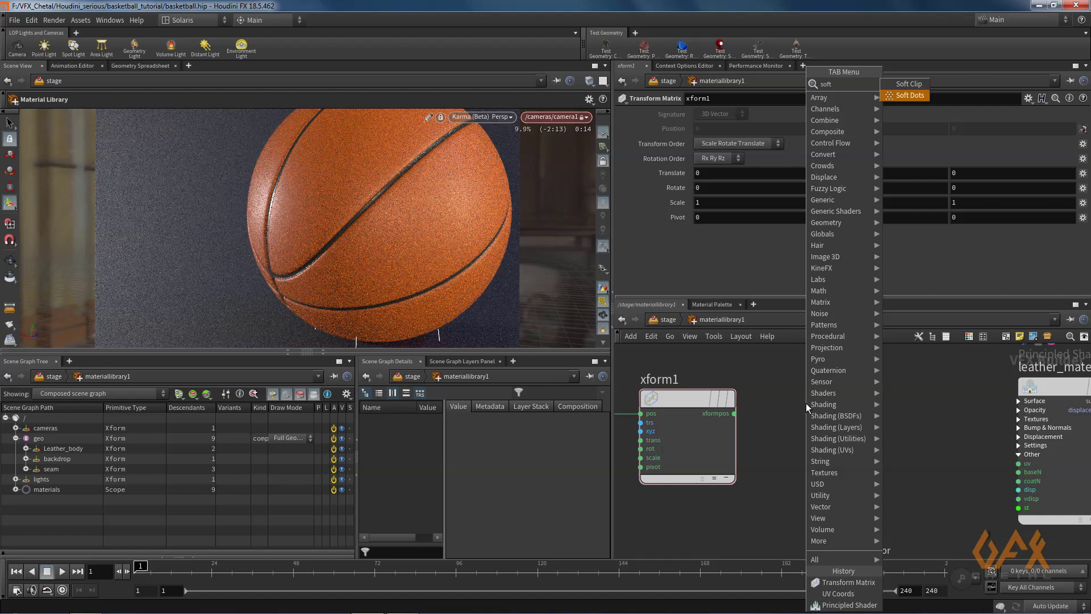
pyautogui.press('Return')
pyautogui.click(807, 405)
pyautogui.moveTo(807, 405); pyautogui.dragTo(868, 406)
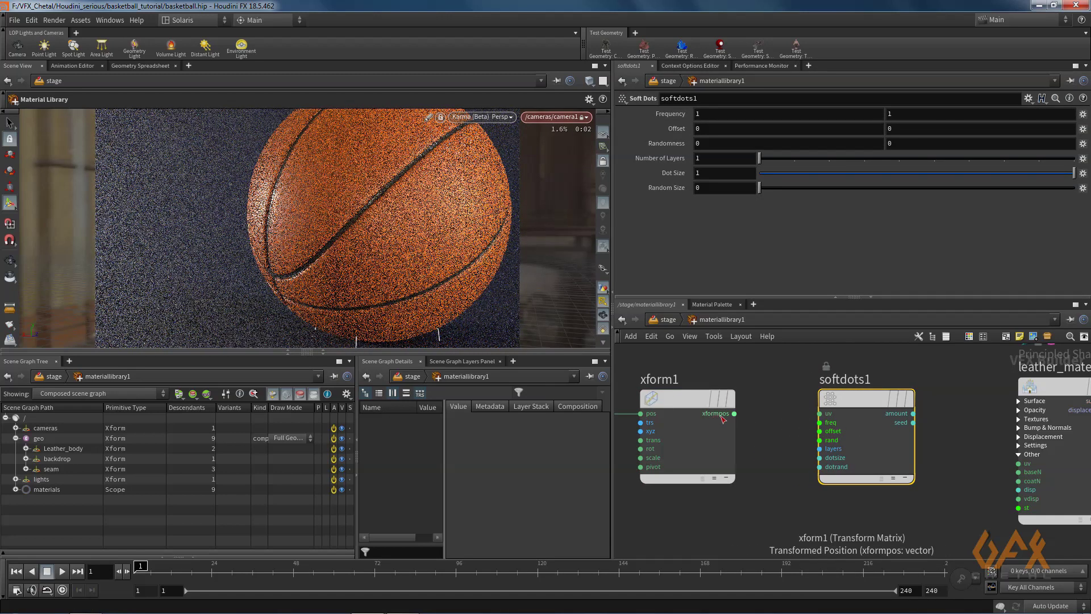
pyautogui.moveTo(735, 413); pyautogui.dragTo(804, 419)
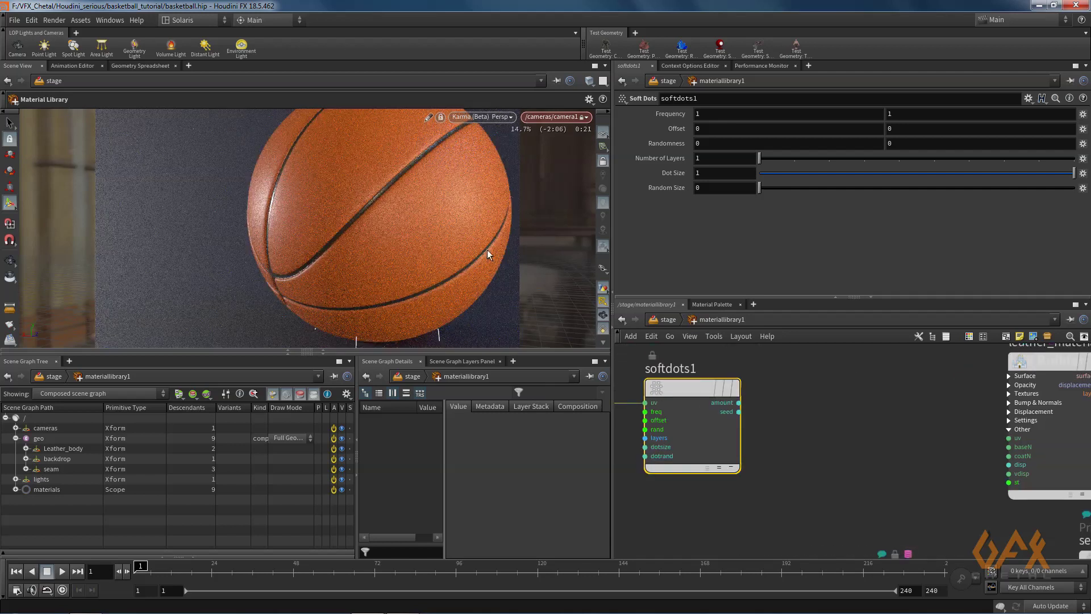
# Add a Displace node between softdots1 and leather_material, and connect the amount output of softdots1 to its value input.
pyautogui.click(839, 431)
pyautogui.press('Tab')
pyautogui.write('dis')
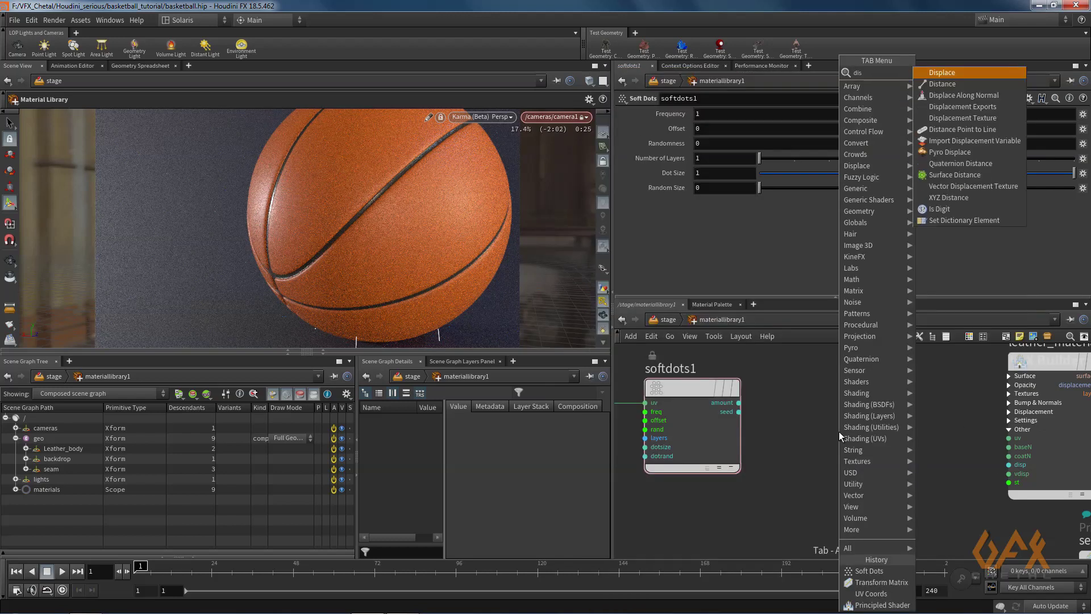
pyautogui.press('Return')
pyautogui.click(838, 431)
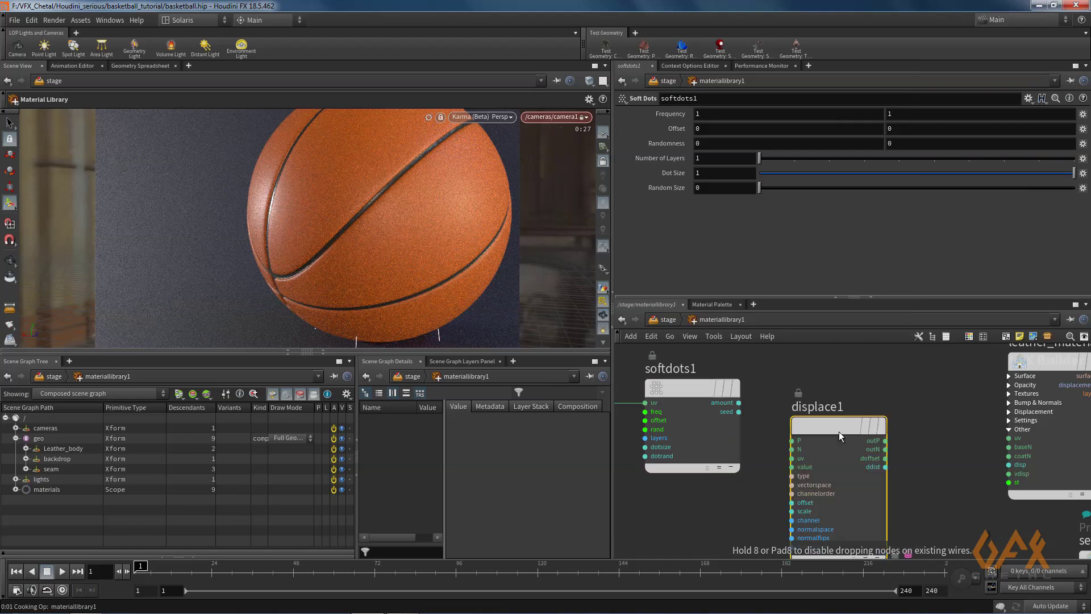
pyautogui.moveTo(856, 425); pyautogui.dragTo(903, 405)
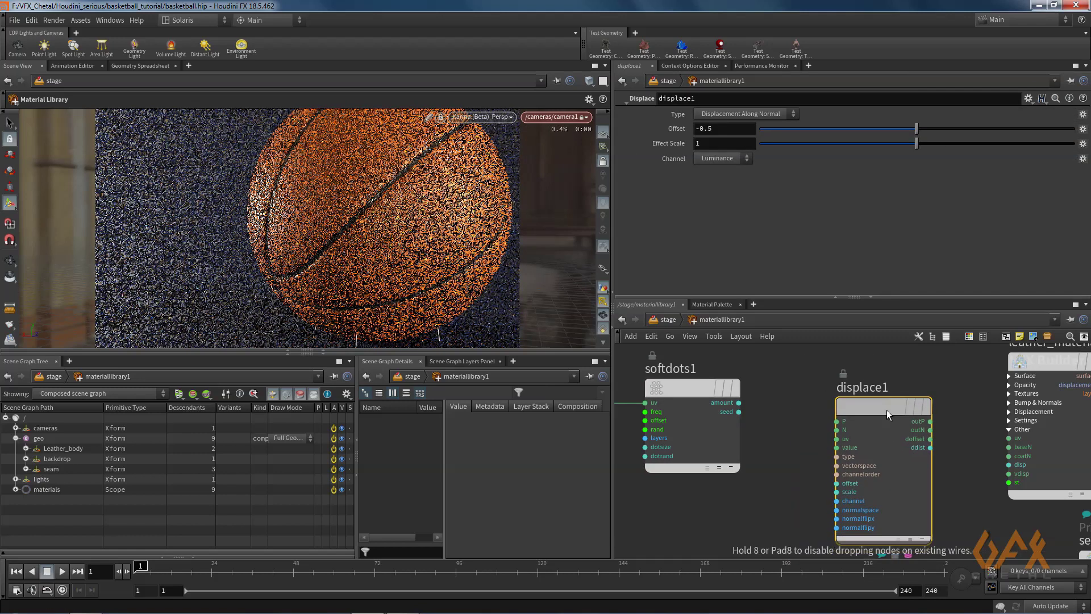
pyautogui.click(740, 403)
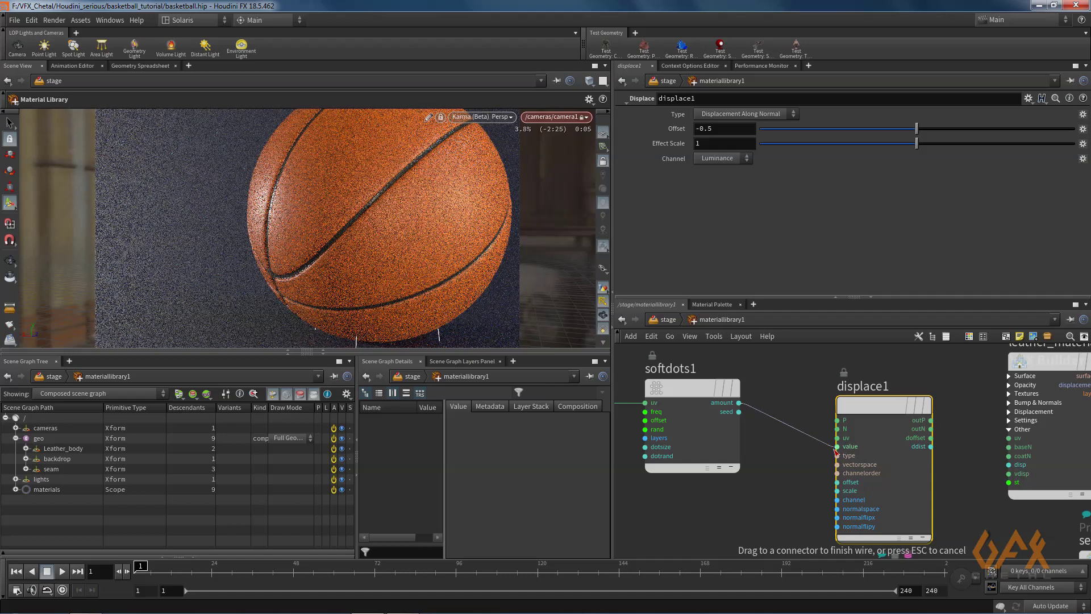
pyautogui.click(836, 446)
# Set displace1's Offset to 0 and Effect Scale to .005.
pyautogui.moveTo(895, 407)
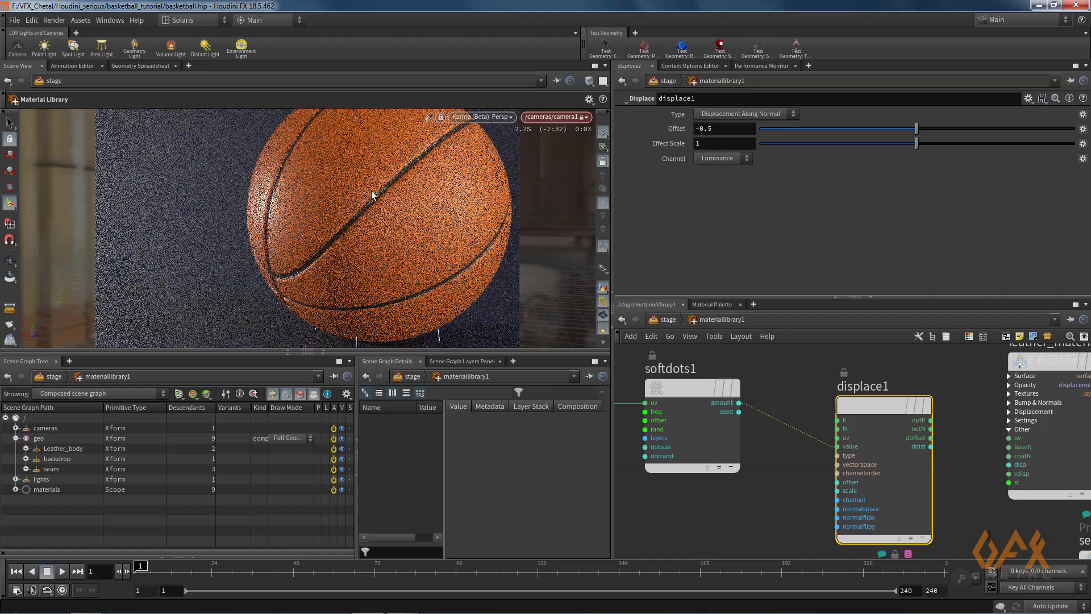
pyautogui.moveTo(714, 130)
pyautogui.mouseDown()
pyautogui.moveTo(691, 143)
pyautogui.moveTo(703, 145)
pyautogui.mouseUp()
pyautogui.write('0')
pyautogui.press('Return')
pyautogui.write('.00')
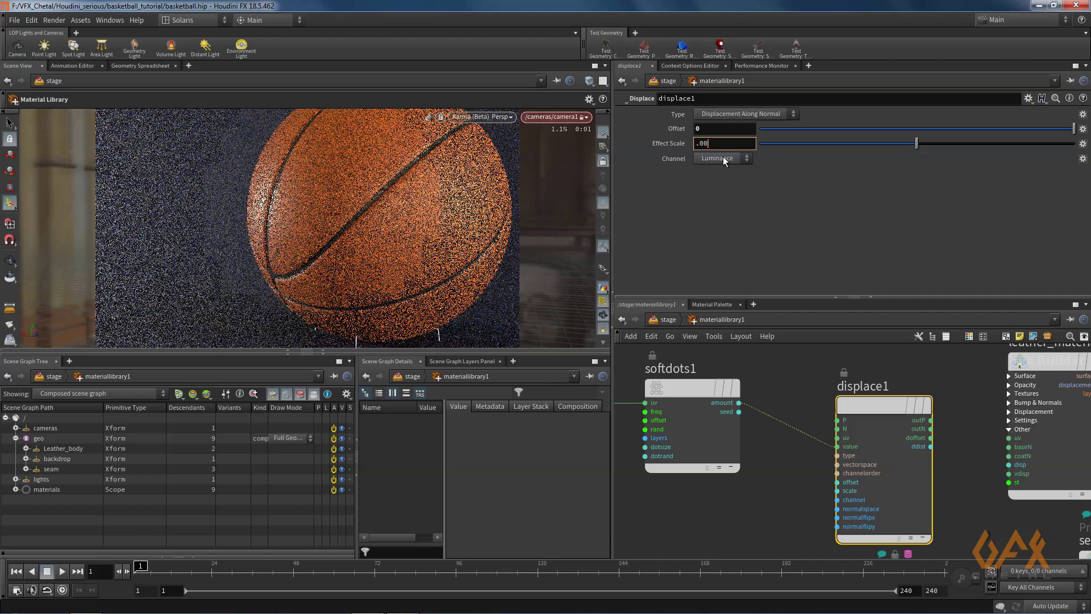
pyautogui.write('5')
pyautogui.press('Return')
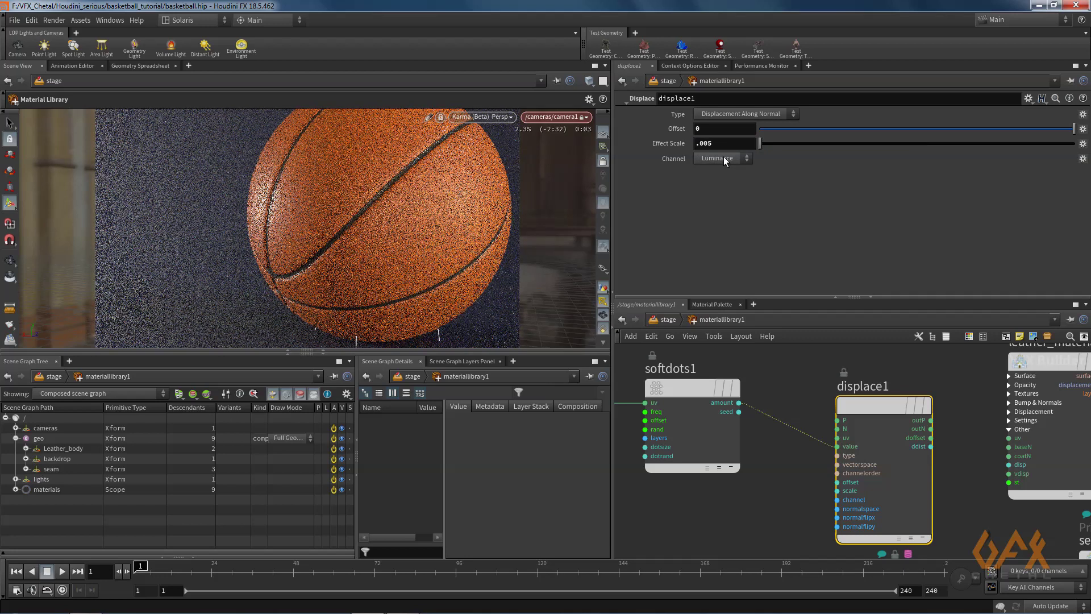
# Connect the ddist output of displace1 to the disp input of leather_material.
pyautogui.moveTo(979, 370); pyautogui.dragTo(884, 360, button='middle')
pyautogui.scroll(2, 887, 412)
pyautogui.moveTo(879, 415); pyautogui.dragTo(859, 407, button='middle')
pyautogui.moveTo(795, 440); pyautogui.dragTo(906, 466)
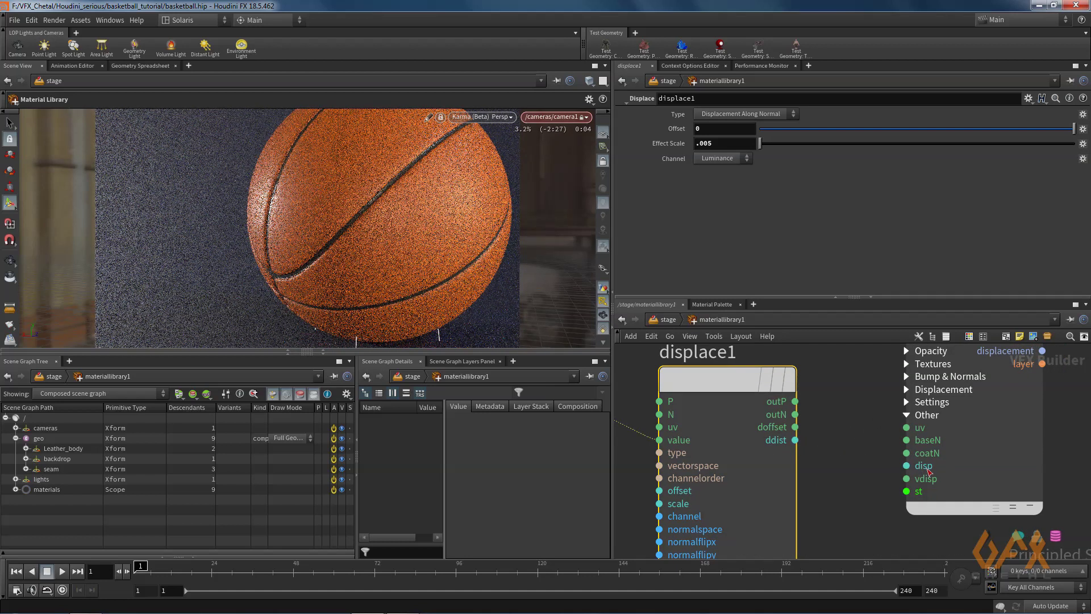
# Enable Input Displacement in the displacement settings of leather_material.
pyautogui.moveTo(871, 392); pyautogui.dragTo(873, 453, button='middle')
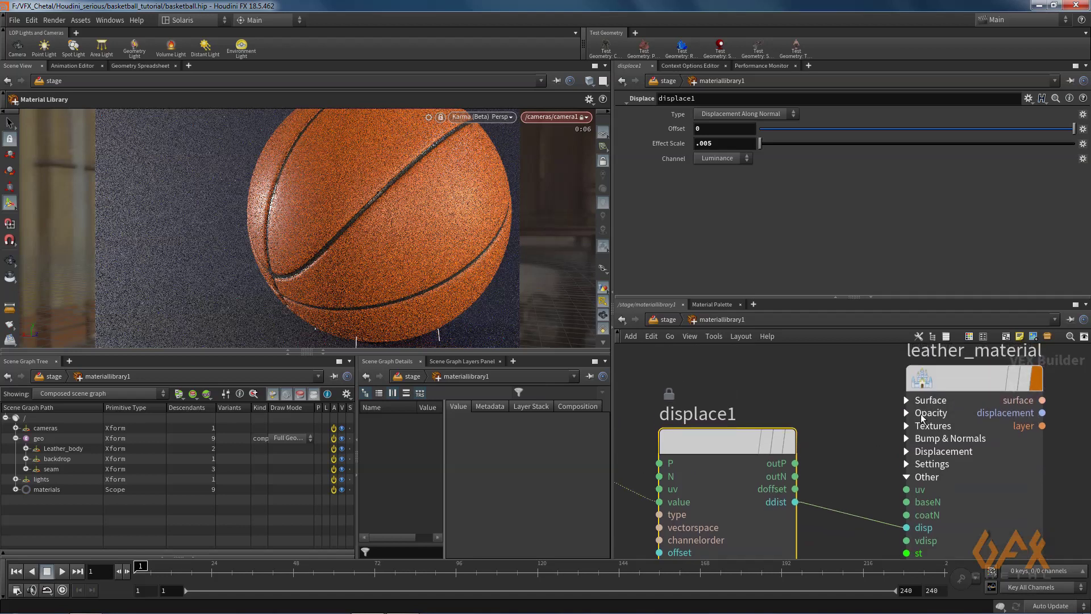
pyautogui.click(959, 383)
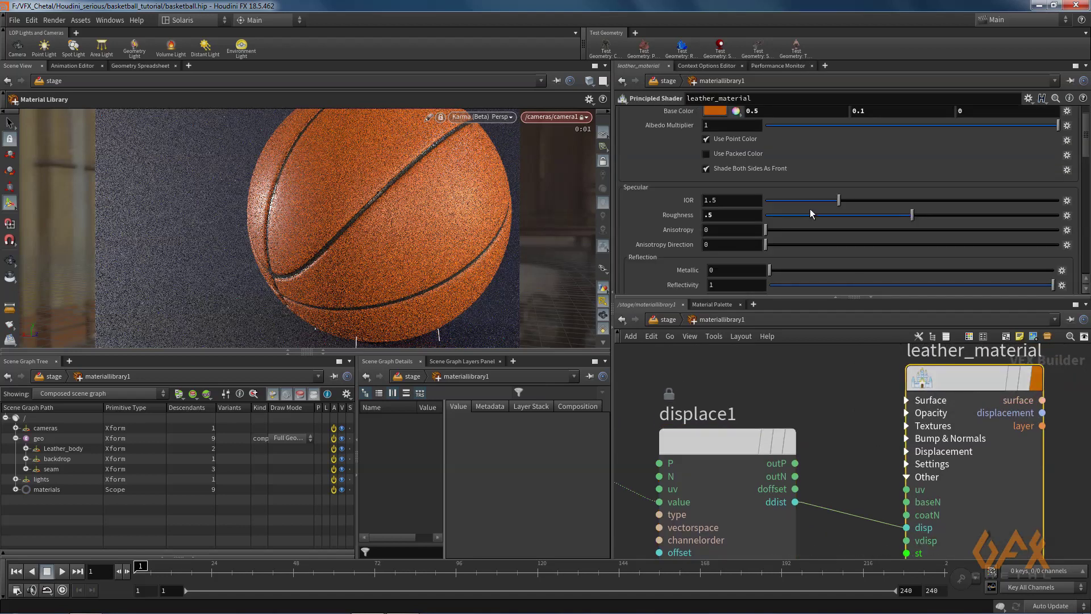
pyautogui.scroll(2, 843, 189)
pyautogui.click(790, 114)
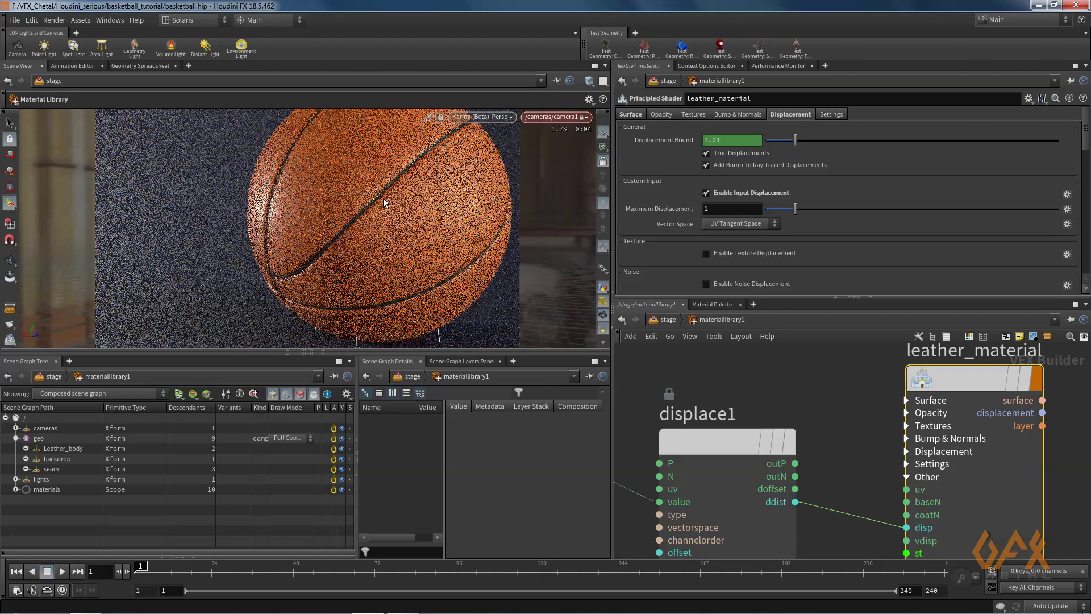
# Set the first two Scale values of xform1 to 150 and make the render viewport taller.
pyautogui.moveTo(679, 368); pyautogui.dragTo(935, 367, button='middle')
pyautogui.scroll(-3, 840, 364)
pyautogui.moveTo(794, 368); pyautogui.dragTo(956, 369, button='middle')
pyautogui.moveTo(730, 396)
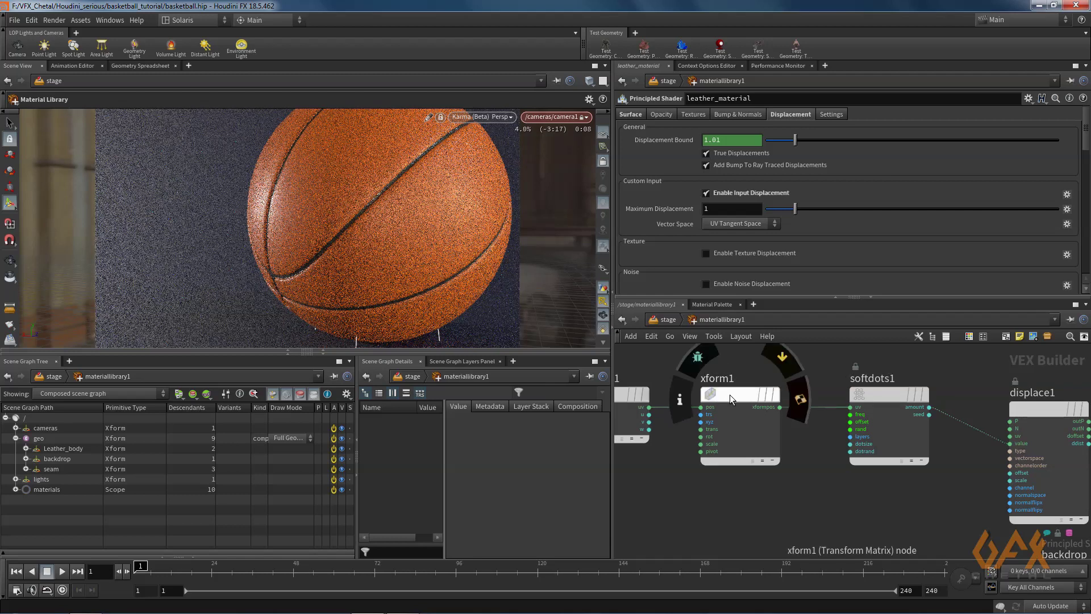
pyautogui.click(728, 394)
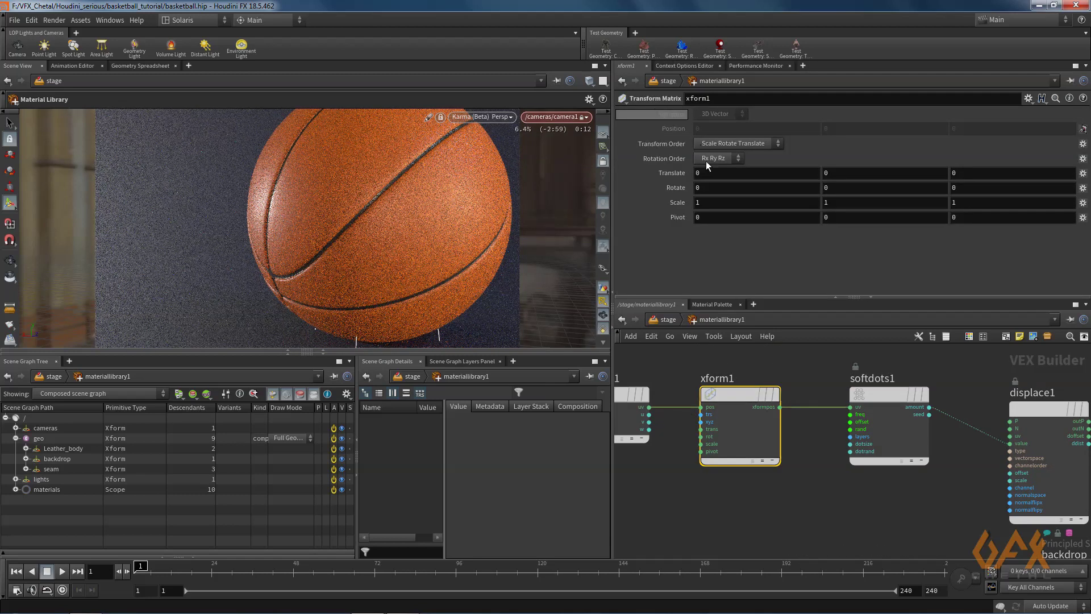
pyautogui.click(714, 203)
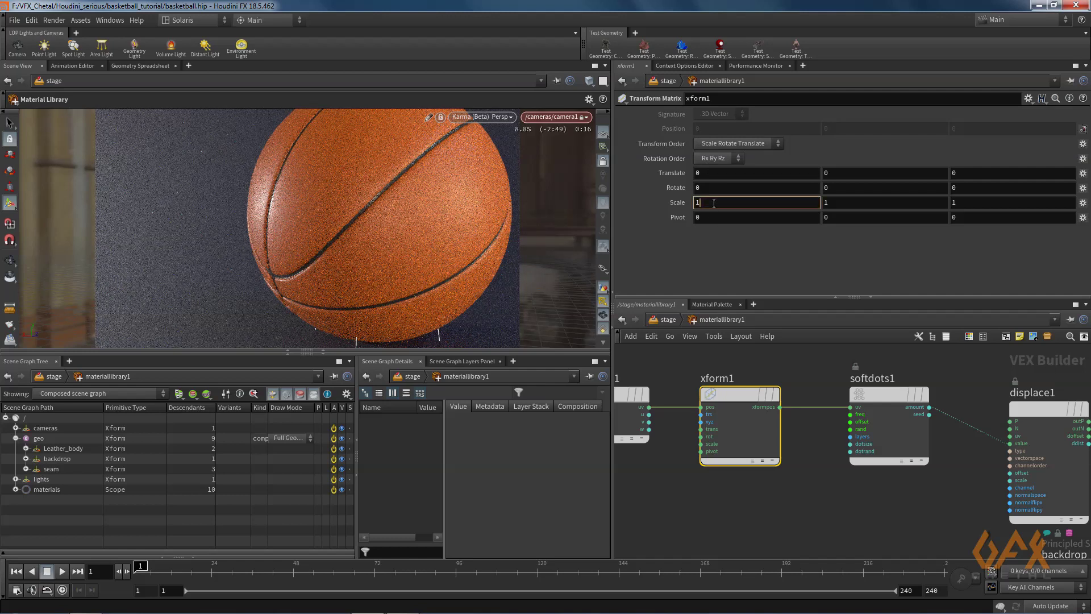
pyautogui.write('50')
pyautogui.click(839, 201)
pyautogui.write('50')
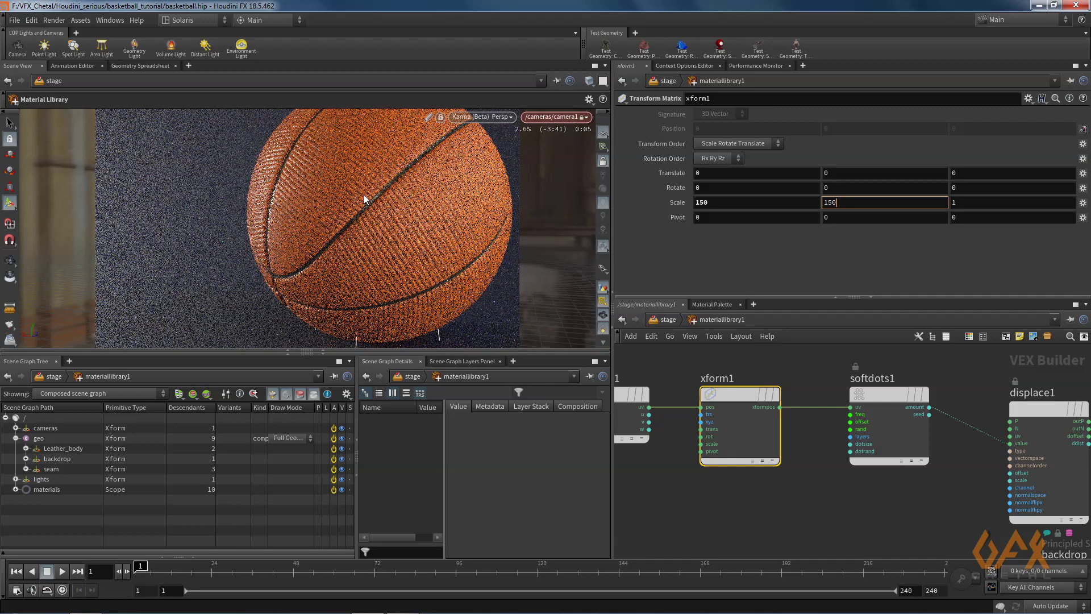
pyautogui.moveTo(389, 346); pyautogui.dragTo(390, 398)
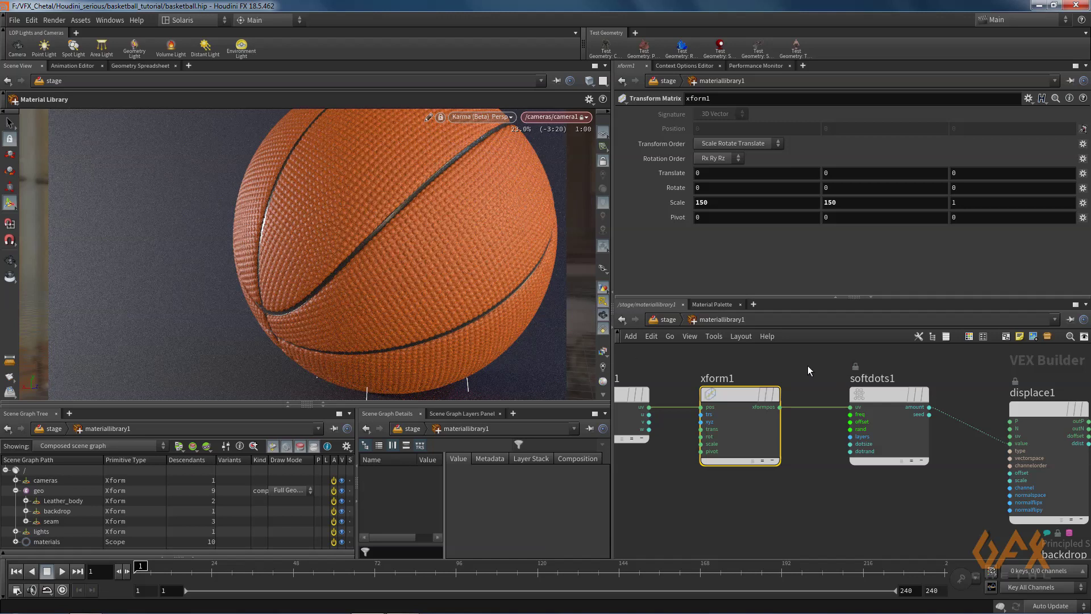
# Add a Tiled Hexagons node above xform1 and softdots1.
pyautogui.moveTo(833, 368); pyautogui.dragTo(749, 375, button='middle')
pyautogui.click(747, 373)
pyautogui.press('Tab')
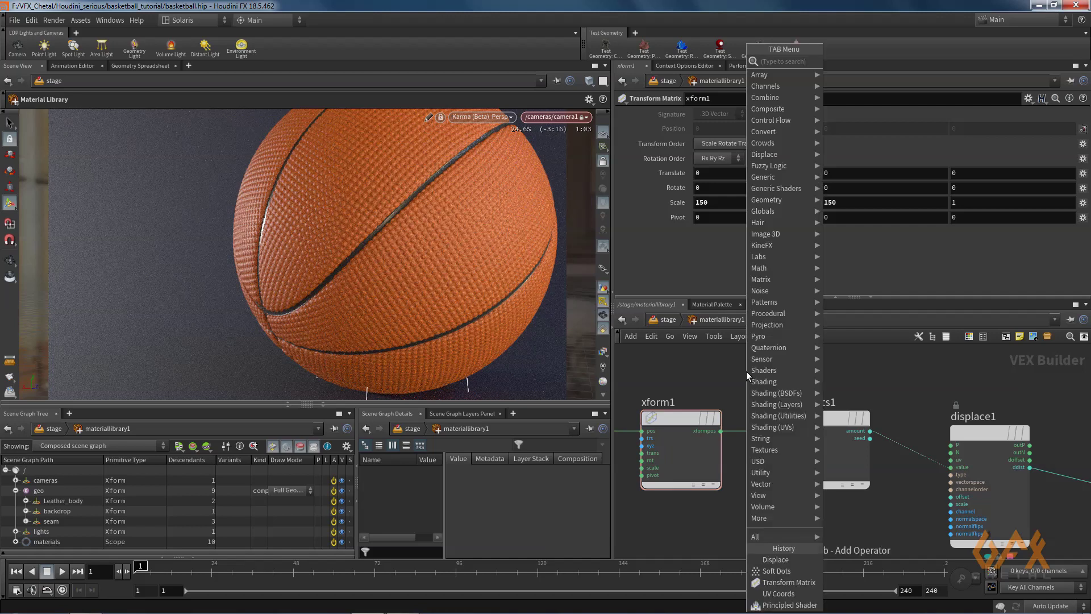
pyautogui.write('hexa')
pyautogui.press('BackSpace')
pyautogui.press('Return')
pyautogui.click(746, 370)
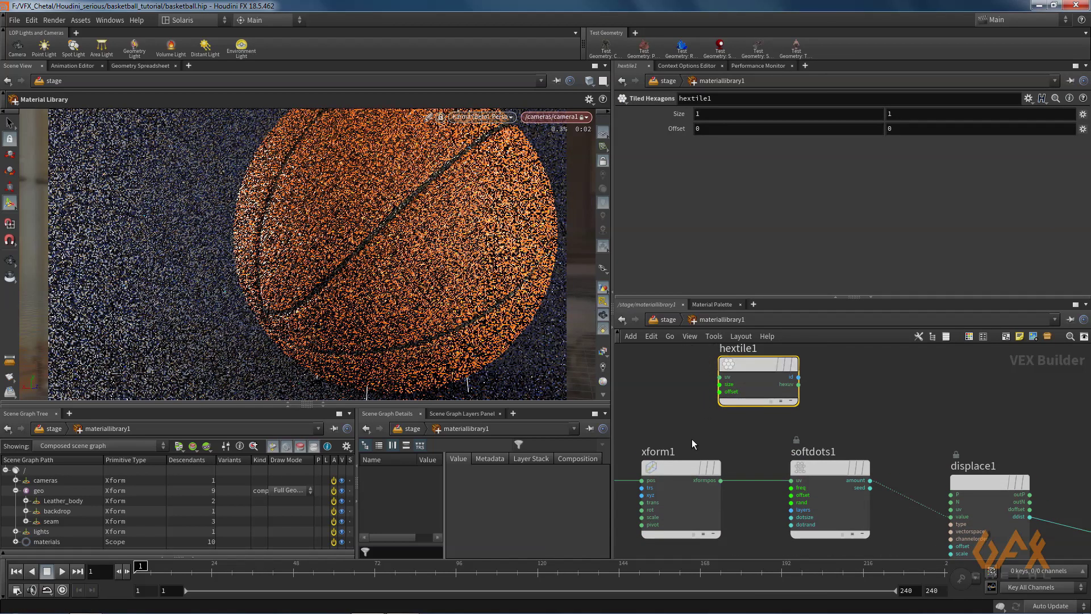
# Route the UVs through hextile1 by wiring xform1's xformpos to its uv input and its hexuv output to softdots1's uv input.
pyautogui.moveTo(720, 480); pyautogui.dragTo(712, 380)
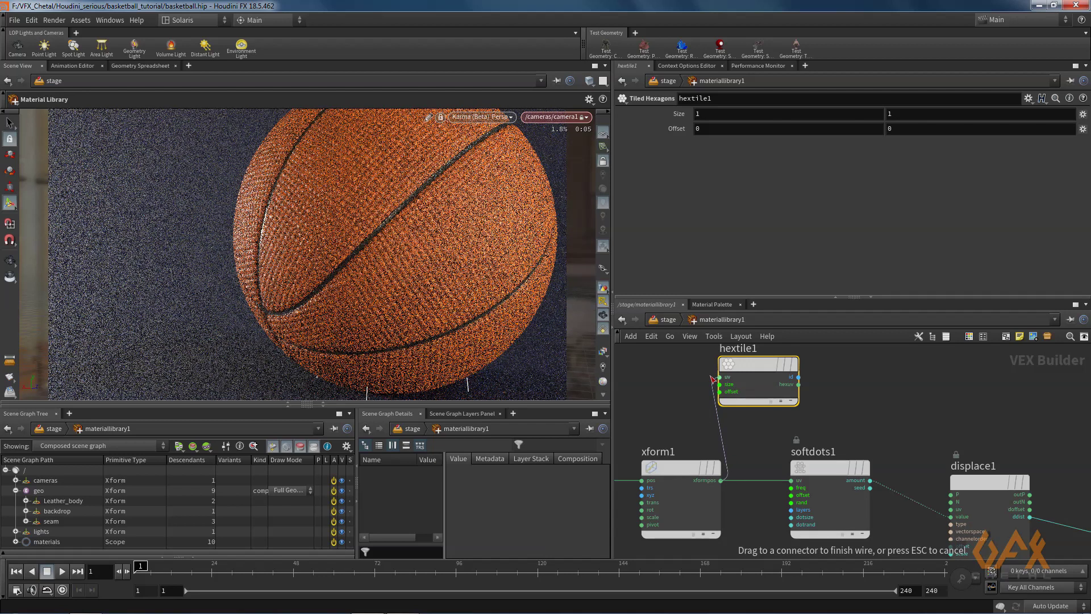
pyautogui.click(718, 378)
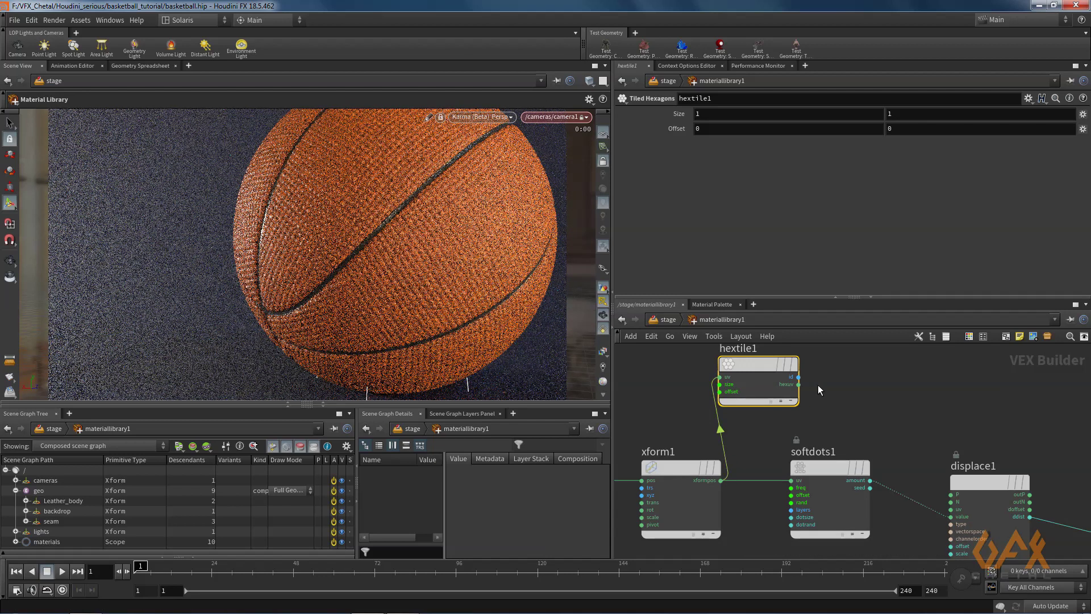
pyautogui.moveTo(799, 384); pyautogui.dragTo(791, 481)
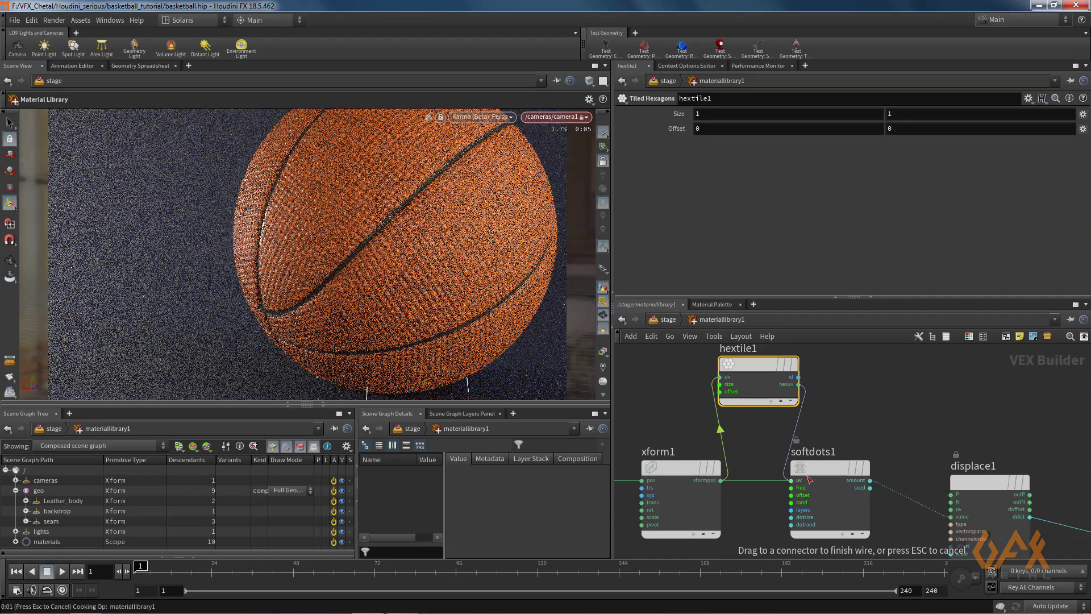
# Set softdots1's Dot Size to .98.
pyautogui.moveTo(809, 474)
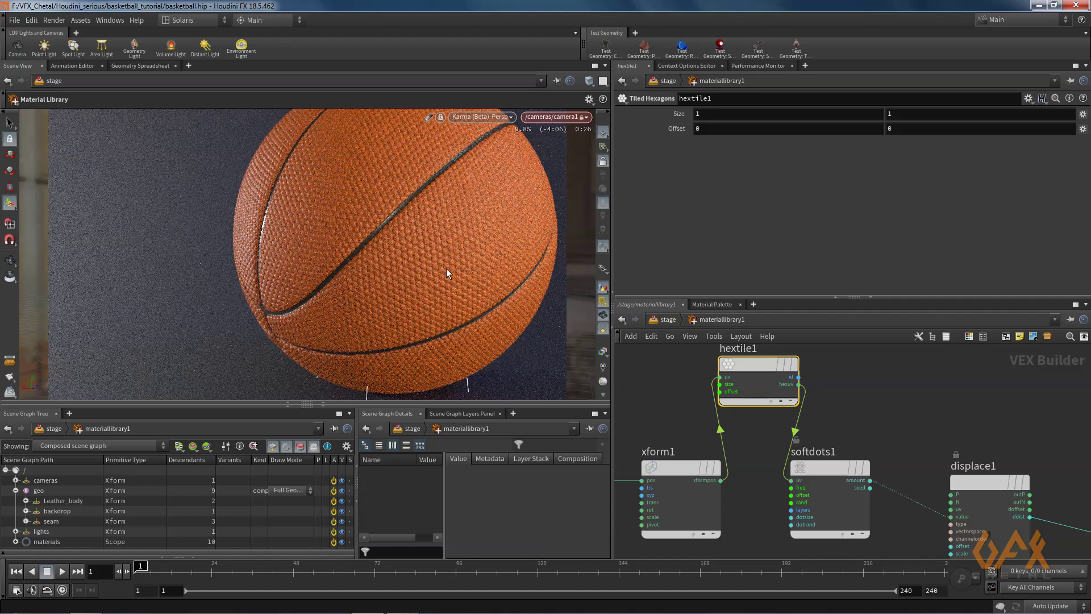
pyautogui.click(823, 471)
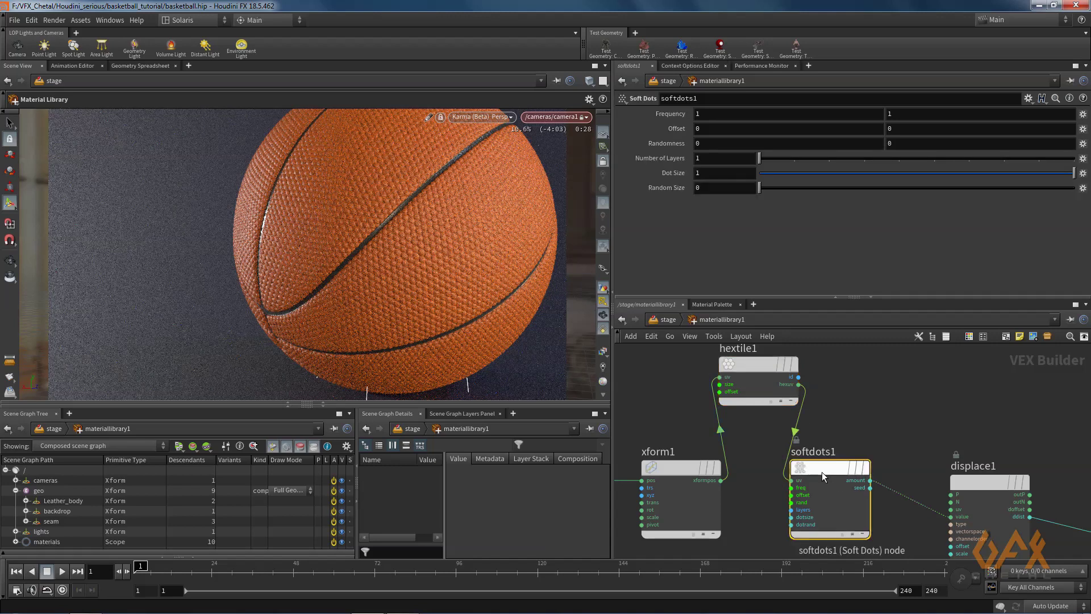
pyautogui.click(726, 180)
pyautogui.press('BackSpace')
pyautogui.write('.98')
pyautogui.press('Return')
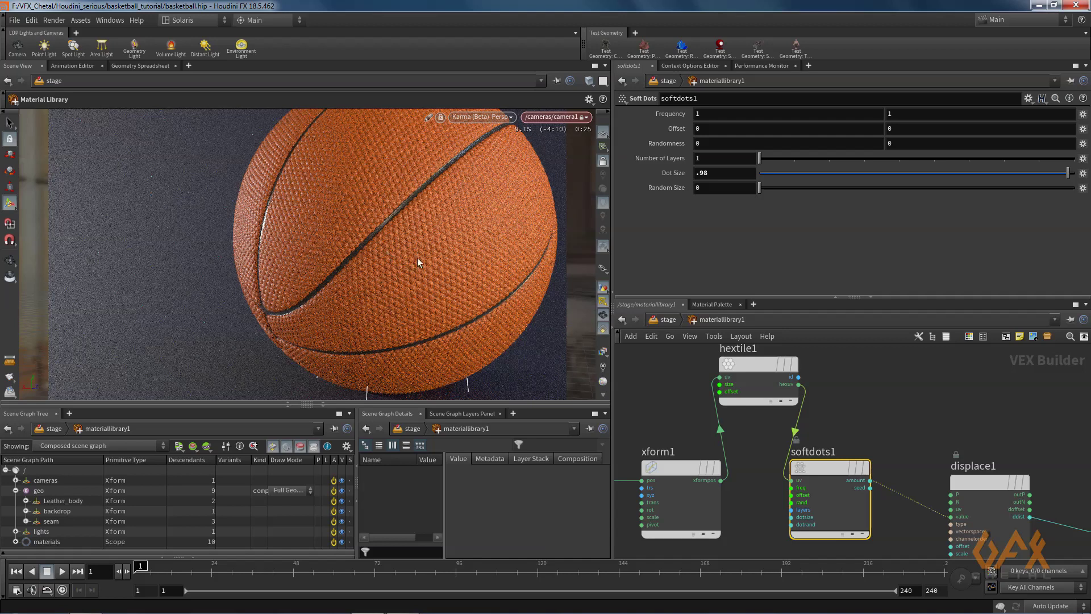
# Switch the viewport out of Karma rendering, dolly the camera back to frame the whole basketball, and collapse the geo branch of the scene graph.
pyautogui.click(505, 119)
pyautogui.click(486, 159)
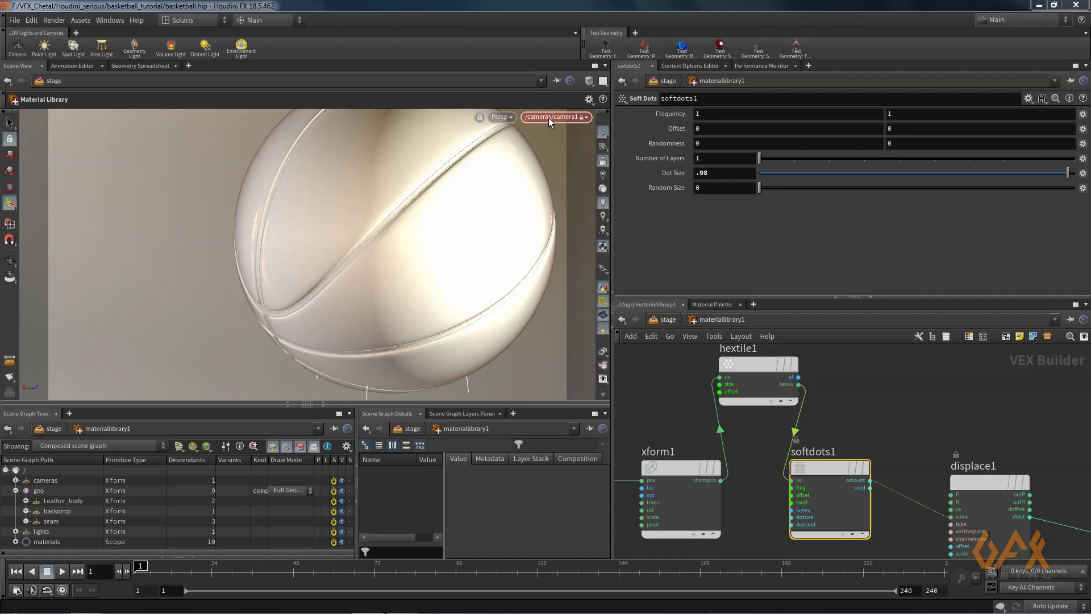
pyautogui.click(509, 117)
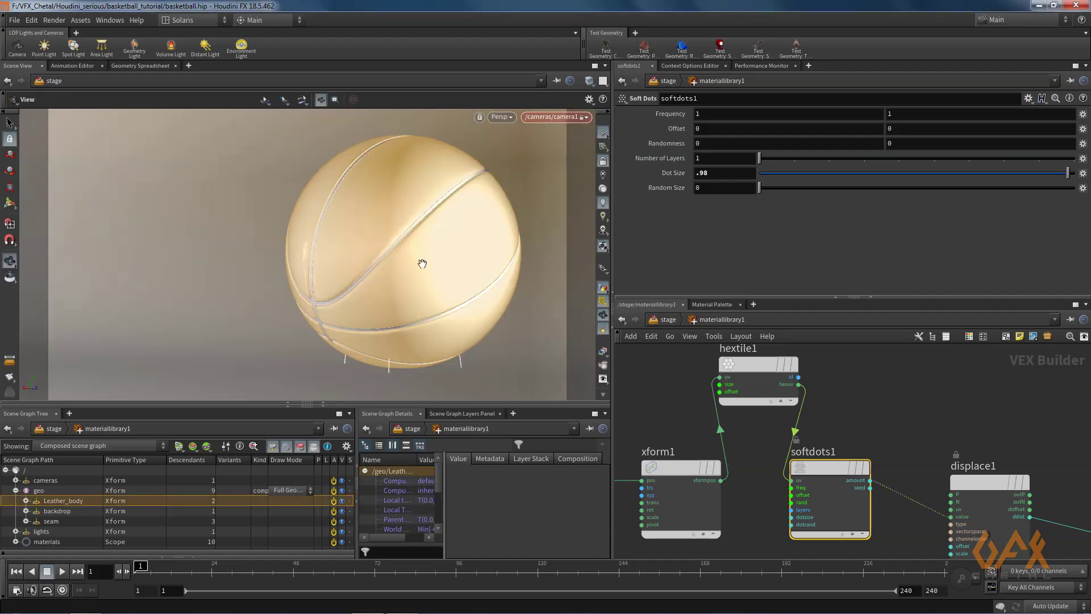
pyautogui.keyDown('alt'); pyautogui.moveTo(421, 263); pyautogui.dragTo(413, 265, button='right'); pyautogui.keyUp('alt')
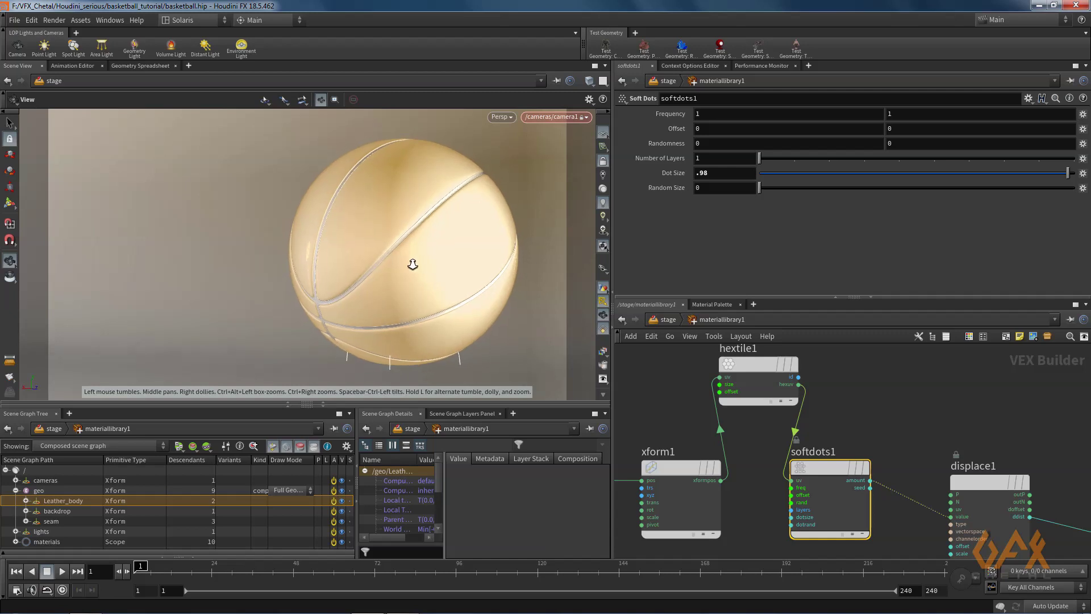
pyautogui.click(16, 491)
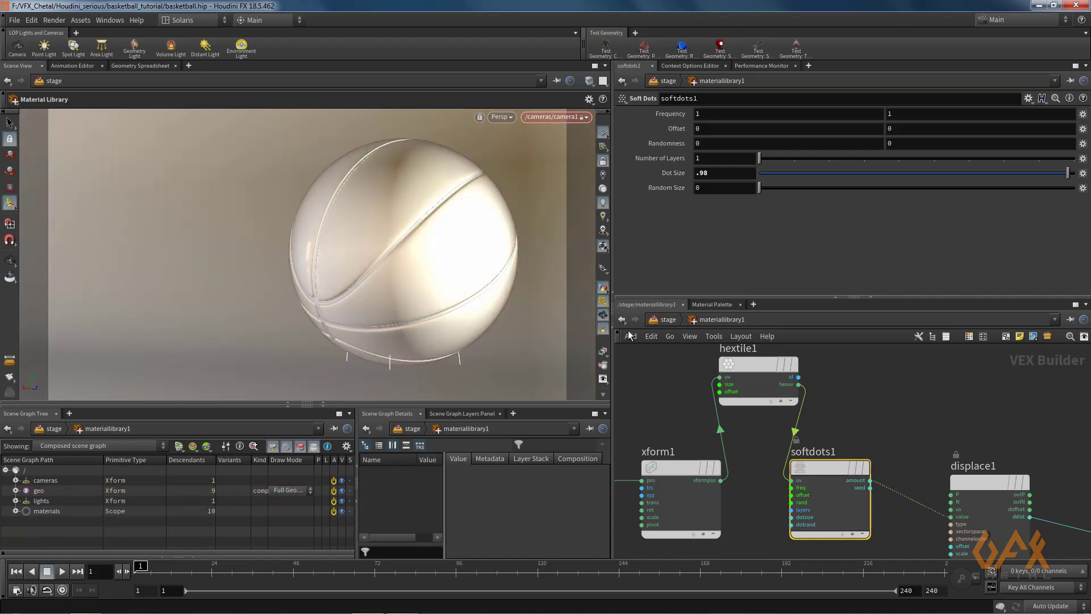
# Return to the stage network, add a Karma node below assignmaterial1, and set its display flag.
pyautogui.click(667, 321)
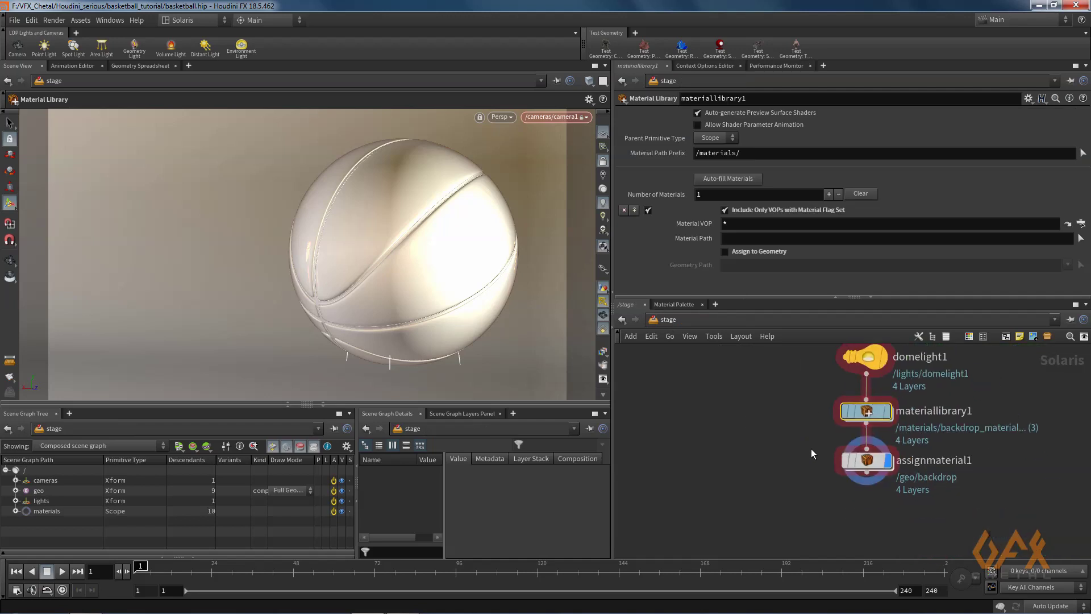
pyautogui.press('Tab')
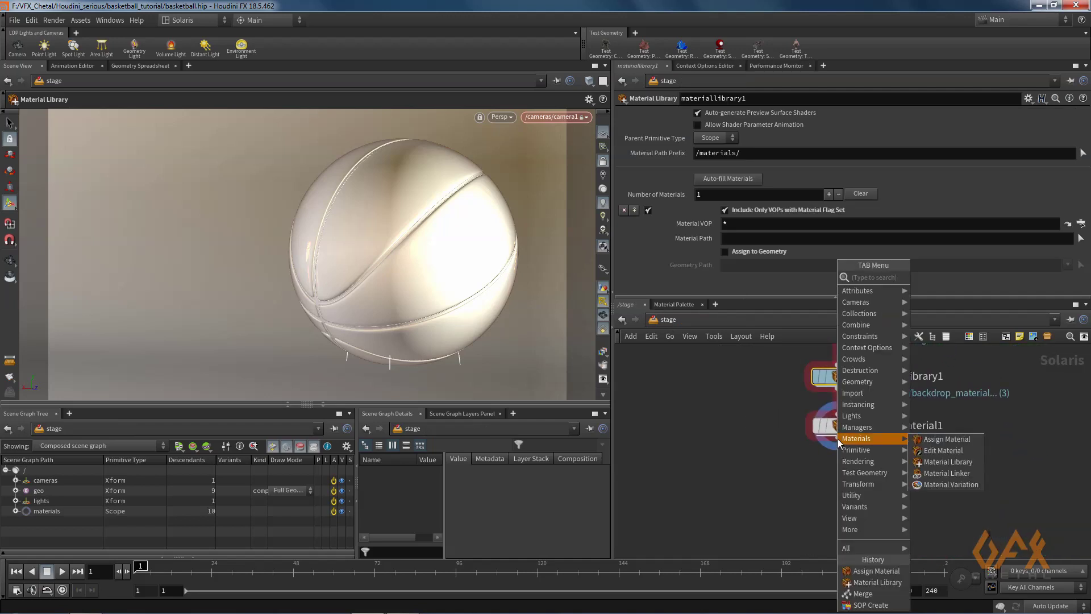
pyautogui.write('karma')
pyautogui.press('Return')
pyautogui.click(838, 474)
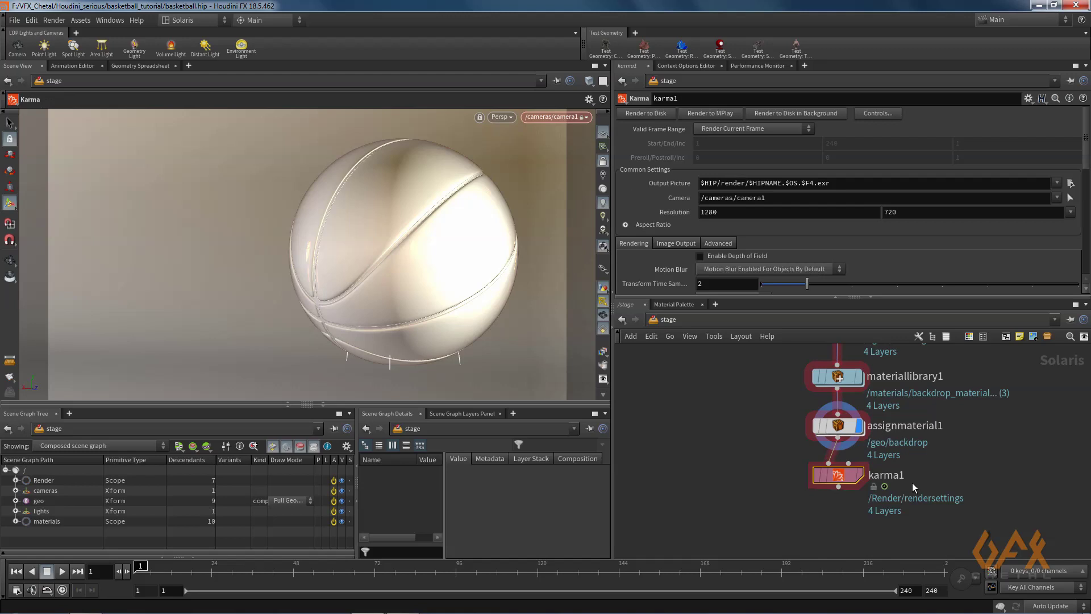
pyautogui.click(860, 475)
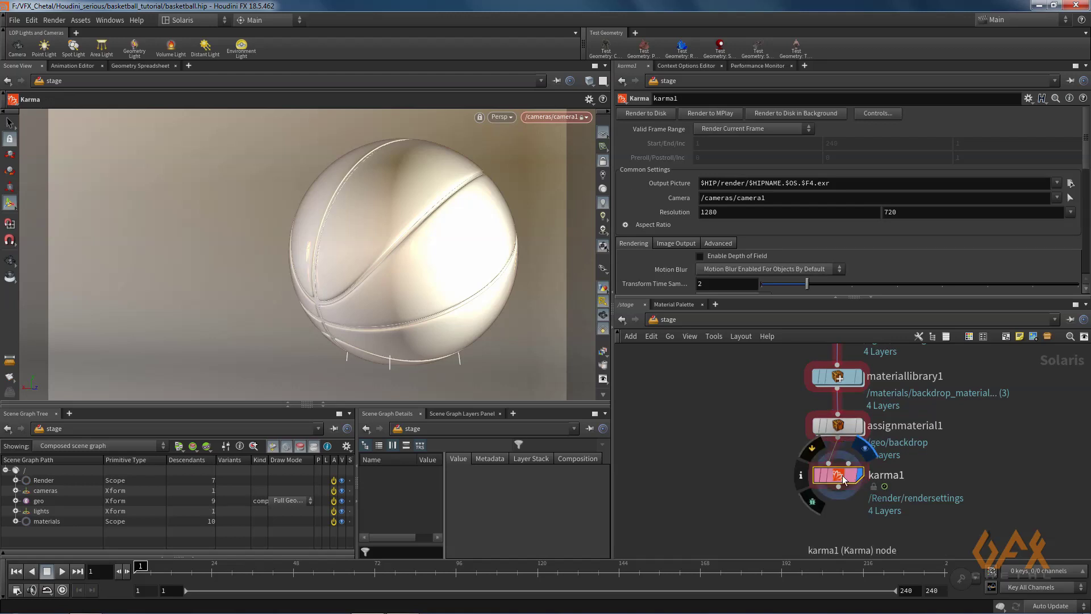
# Set the Karma node's image filter denoiser to Intel OIDN and switch the viewport renderer to Karma (Beta).
pyautogui.click(675, 243)
pyautogui.scroll(-2, 676, 247)
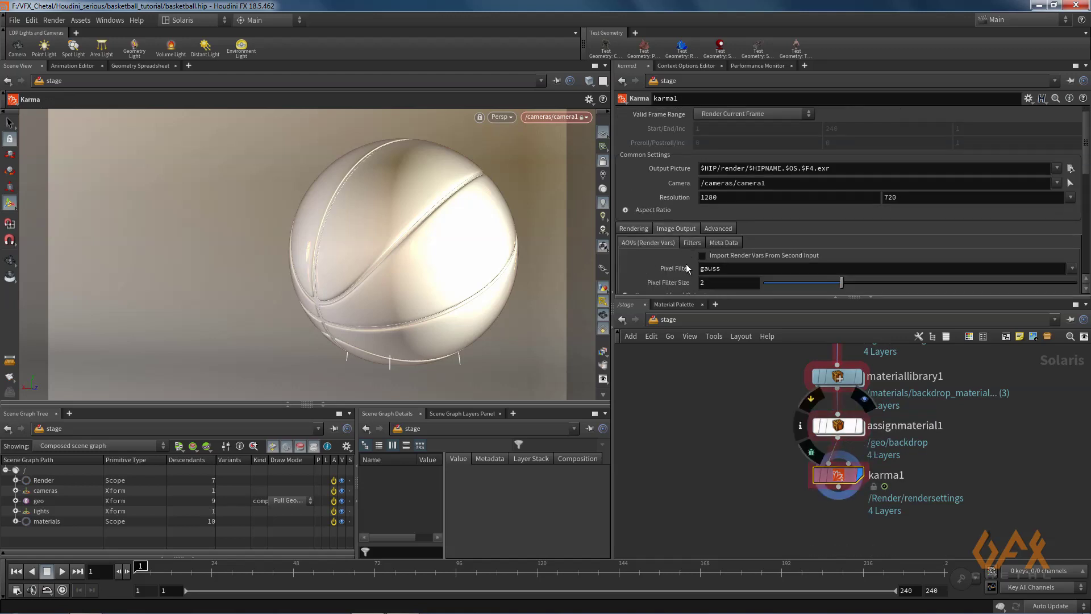
pyautogui.click(697, 214)
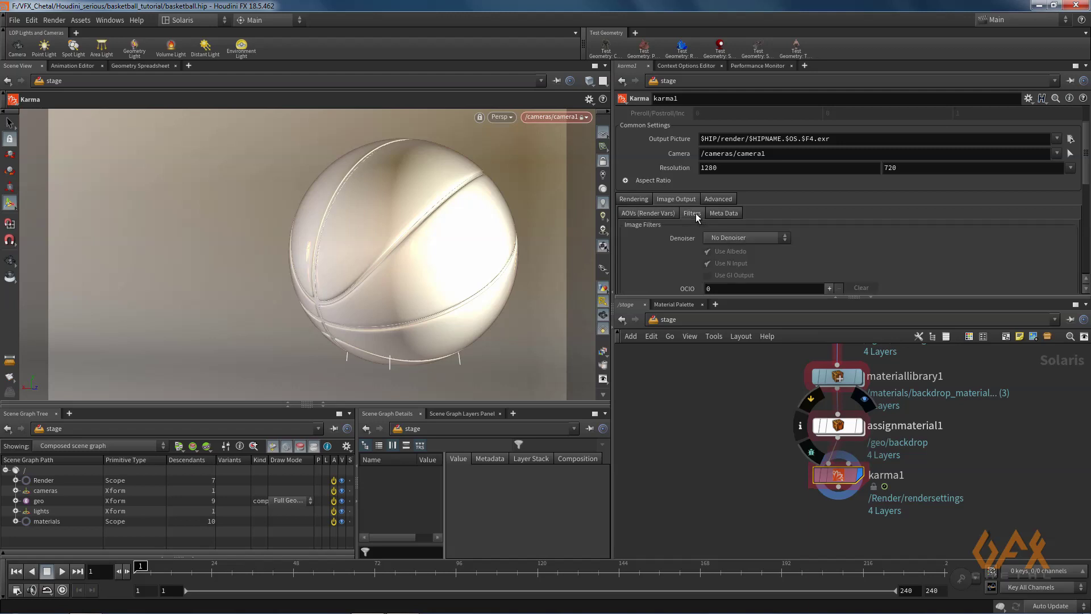
pyautogui.click(717, 239)
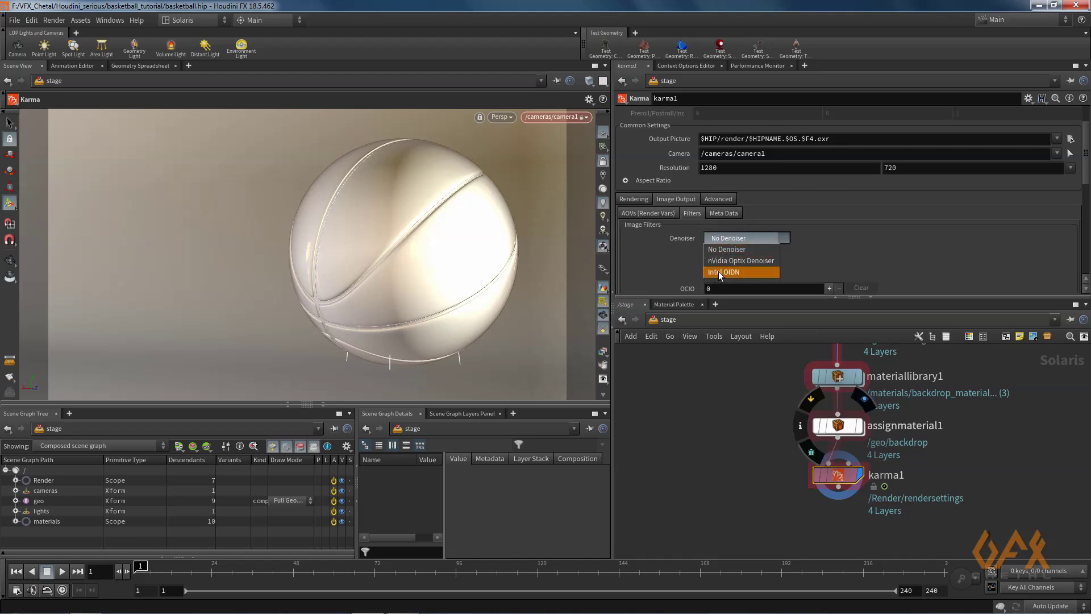
pyautogui.click(736, 274)
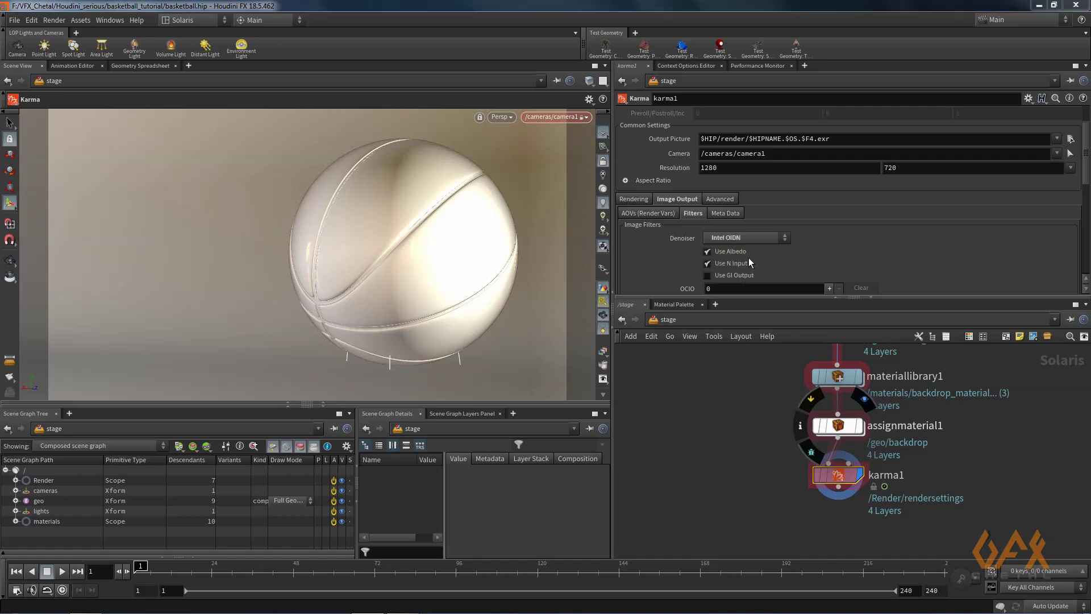
pyautogui.click(509, 118)
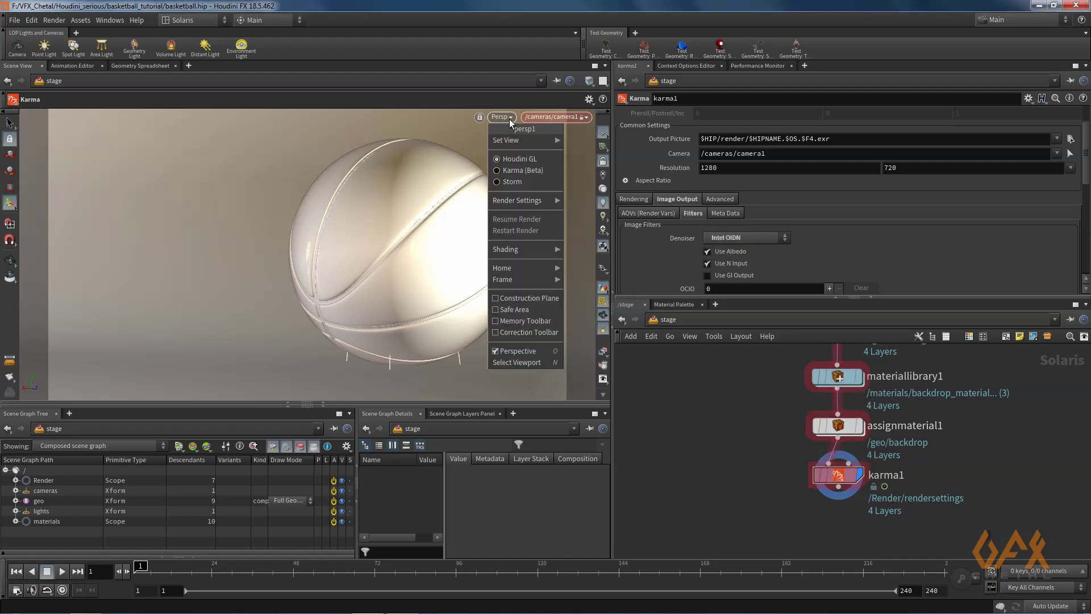
pyautogui.click(510, 171)
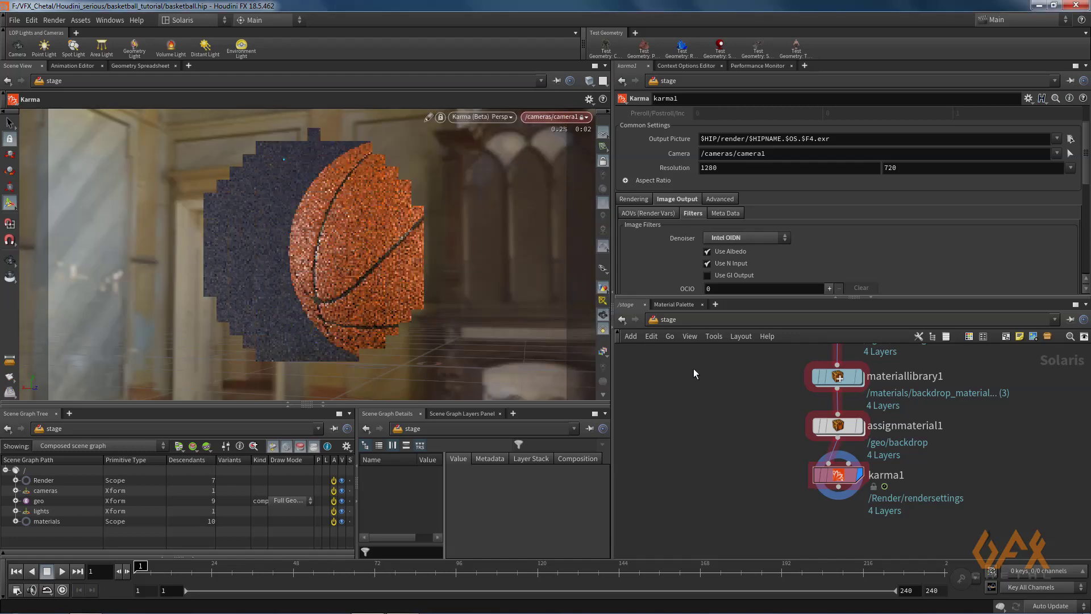